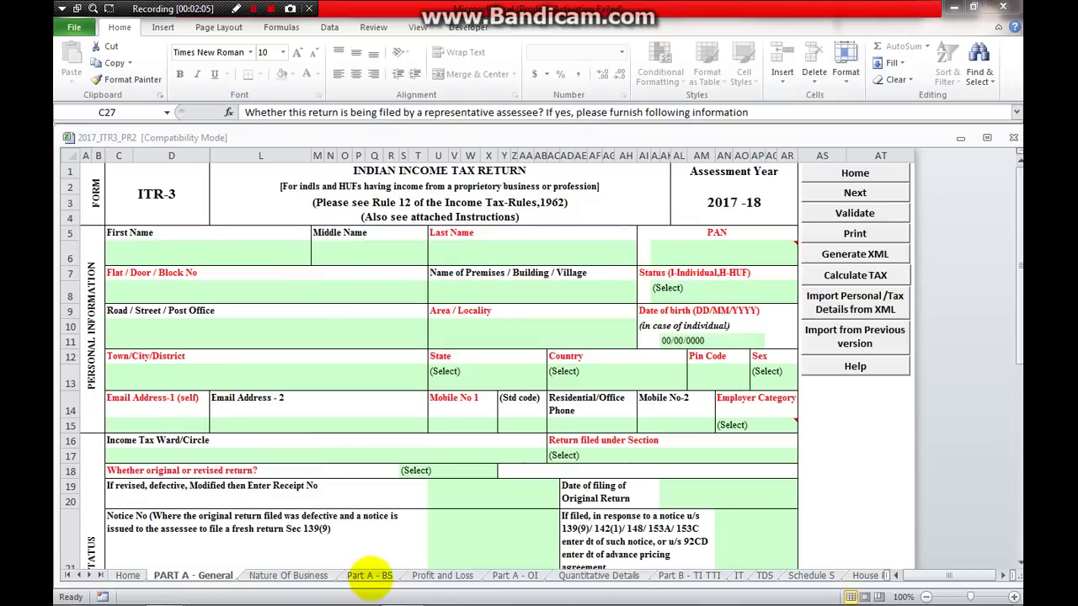
- Look through the Part A - BS sheet from proprietor's fund down to the no account case section
click(379, 576)
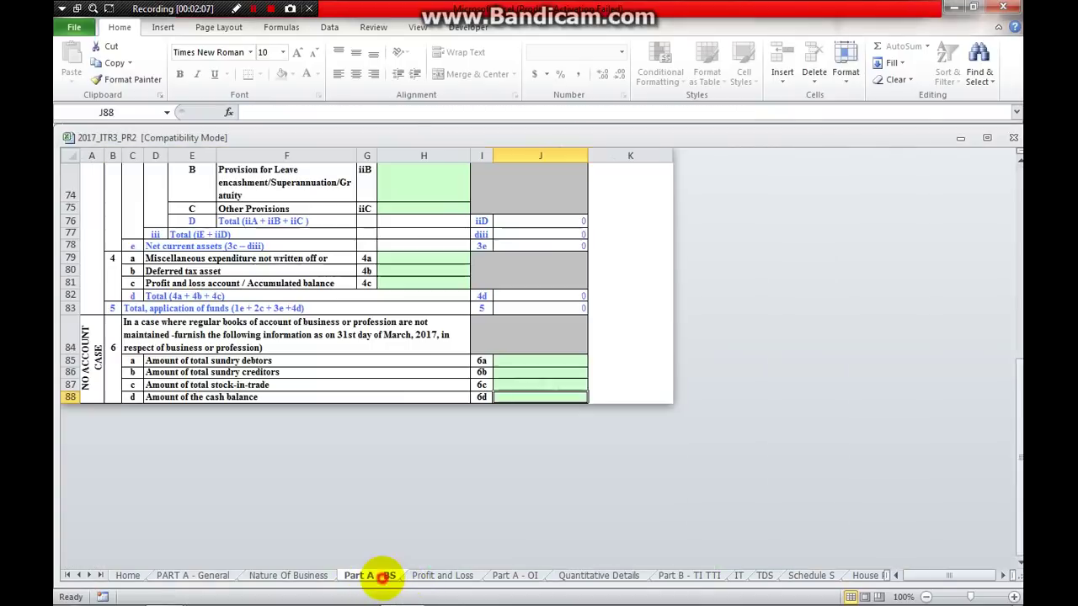
scroll(482, 496, up, 20)
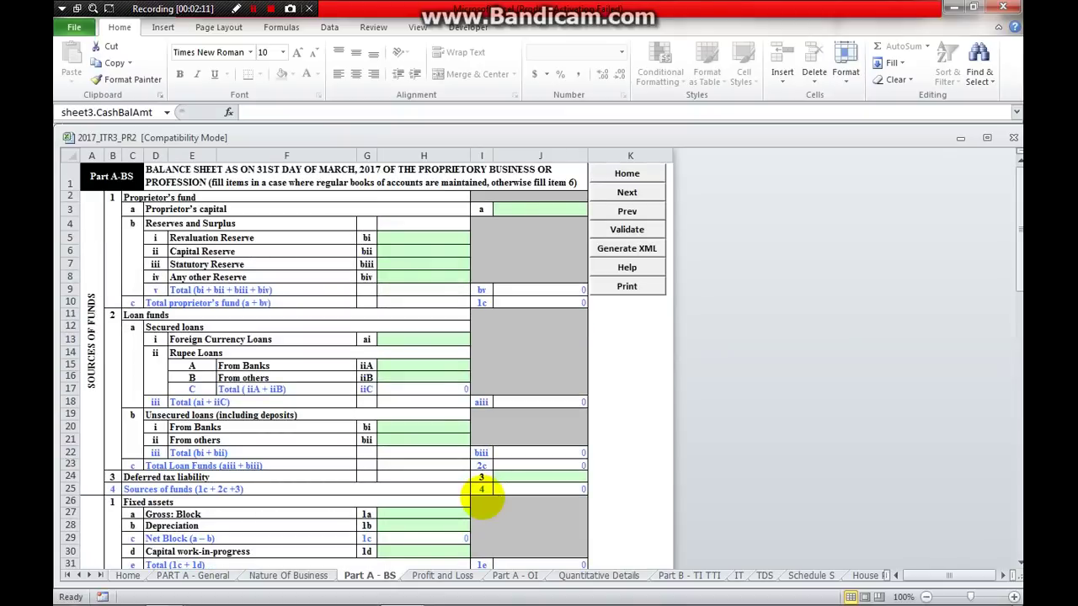
click(393, 354)
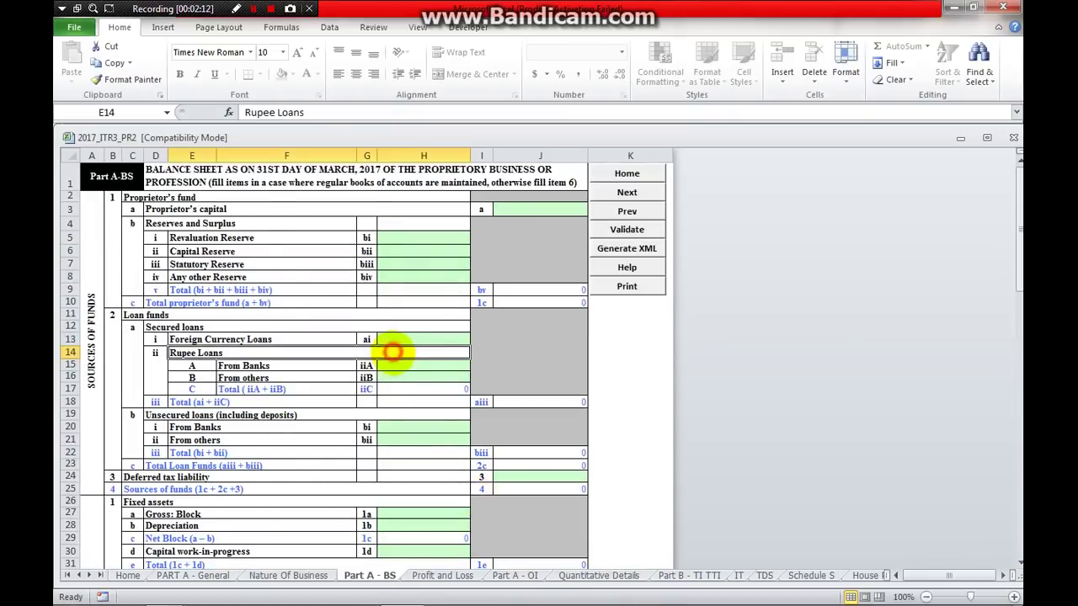
scroll(393, 361, down, 11)
scroll(396, 364, down, 12)
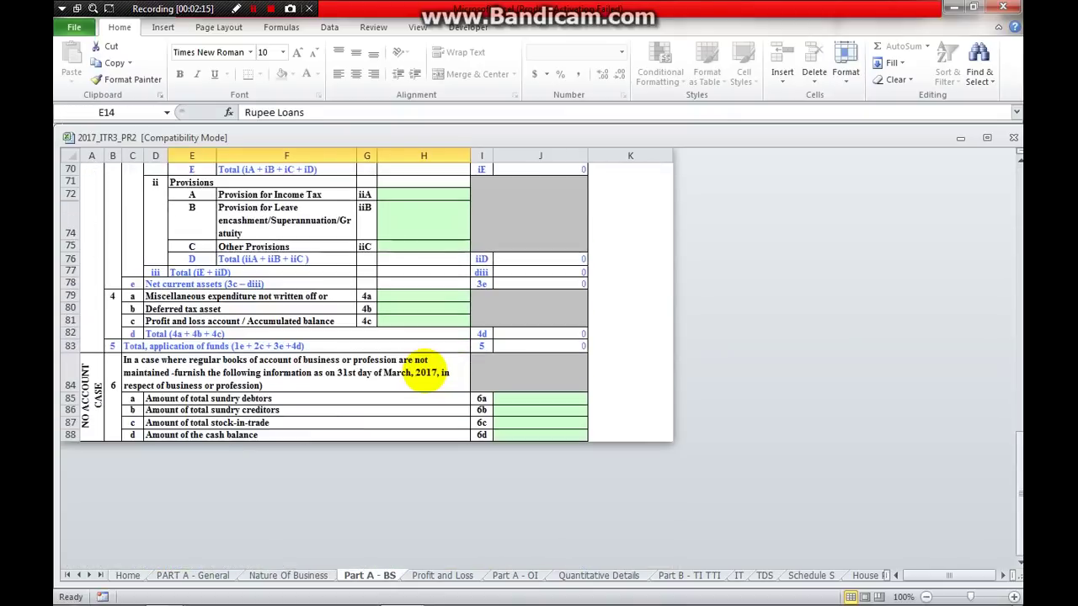
- Review item 6 for cases without regular books: sundry debtors, sundry creditors, stock-in-trade and cash balance
click(96, 392)
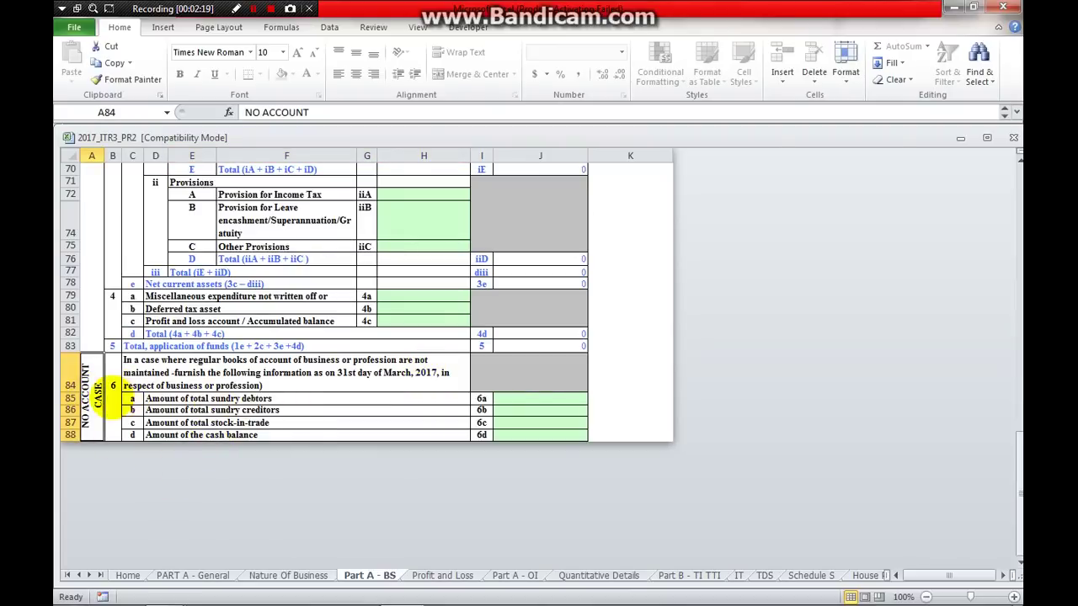
click(165, 376)
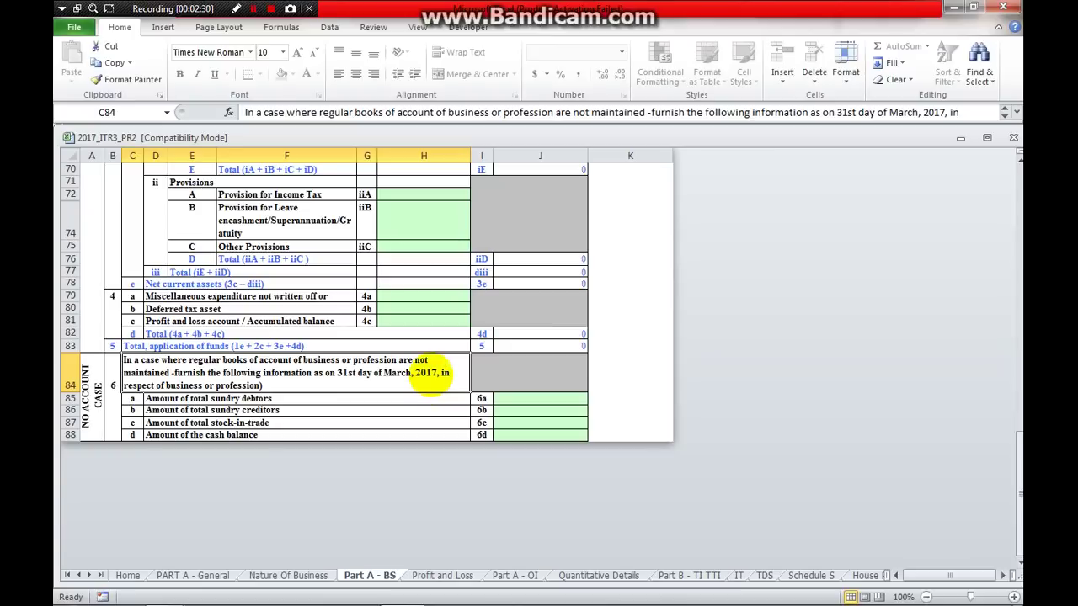
click(310, 401)
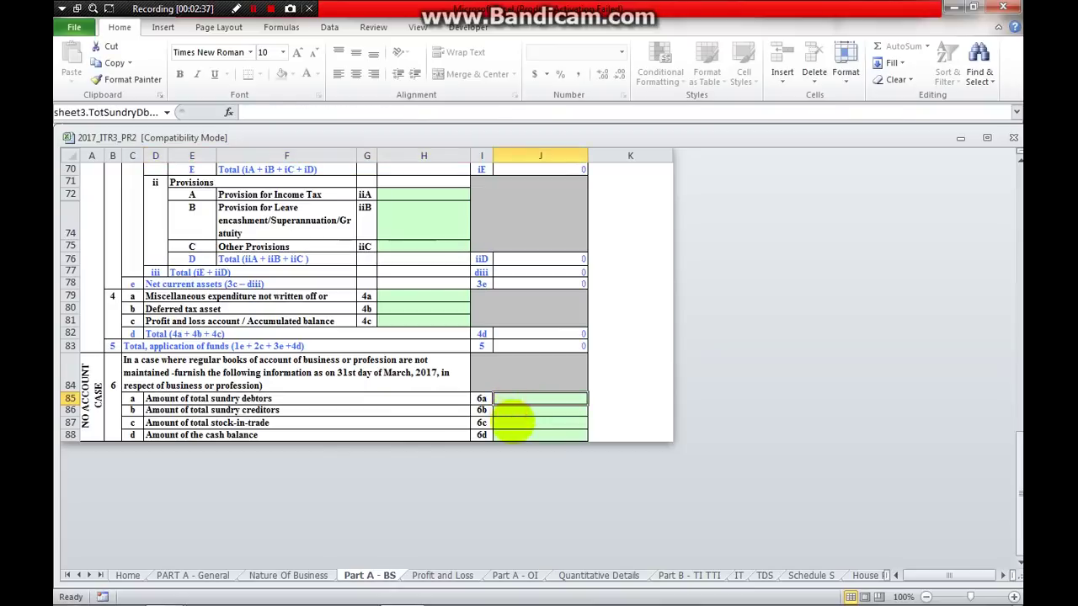
click(404, 412)
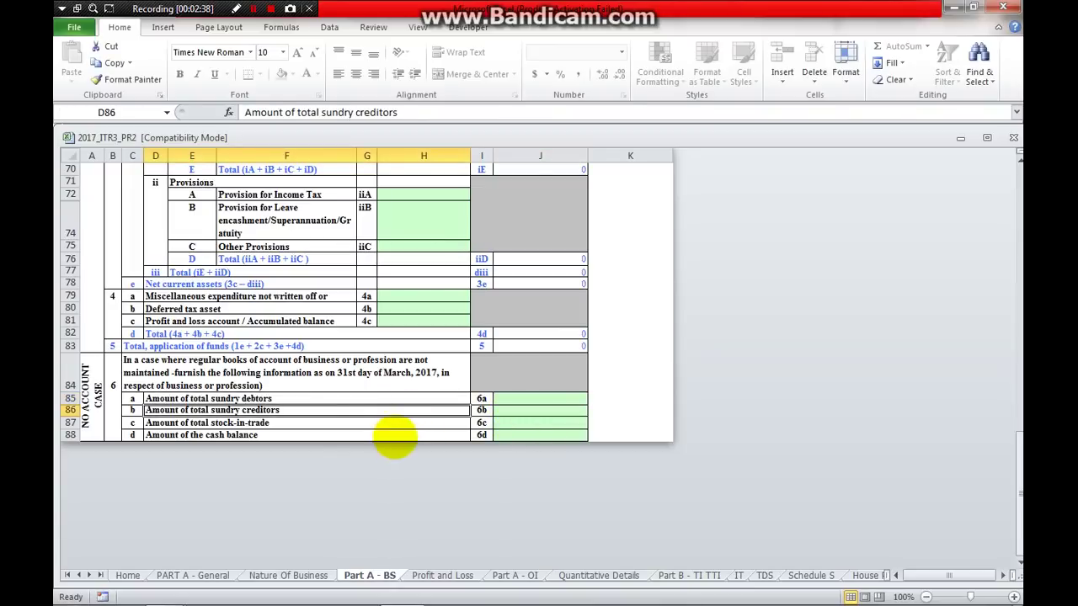
click(392, 434)
click(374, 424)
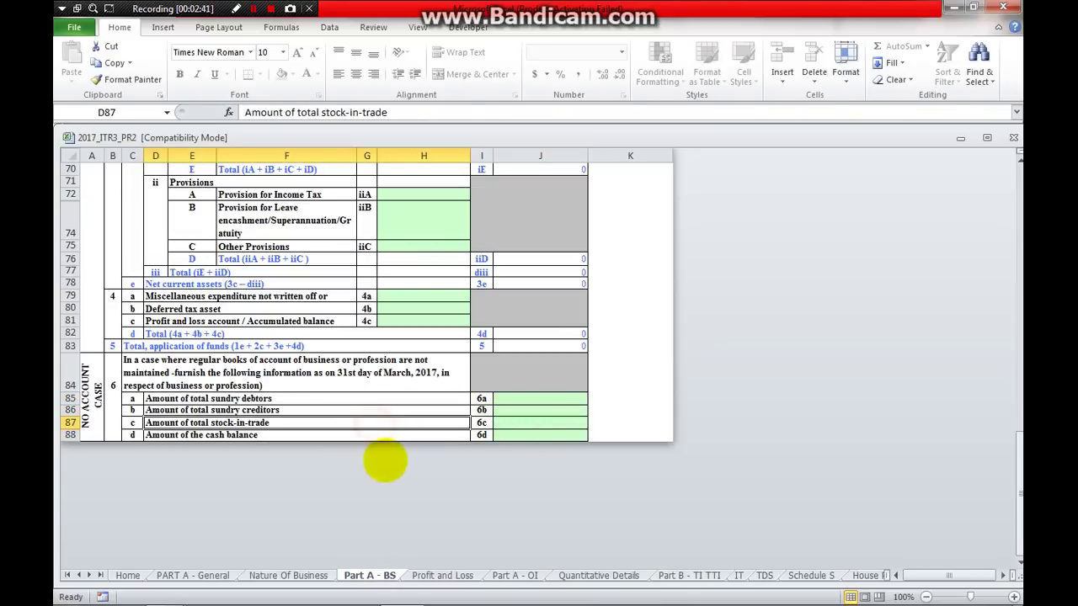
key(Down)
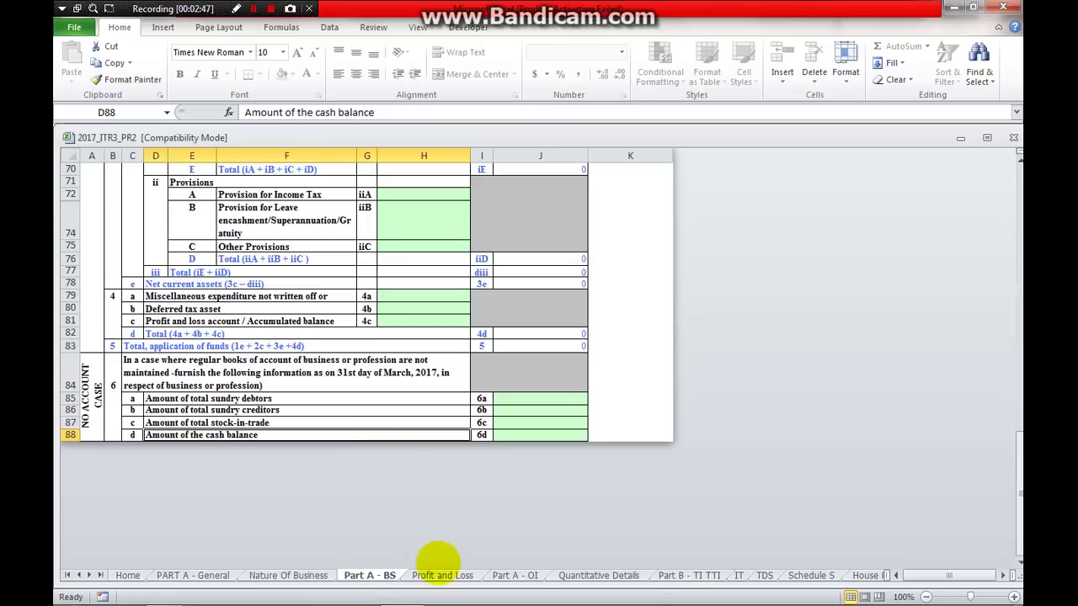
- Look through the Profit and Loss sheet down to item 53 and read its no account case instruction
click(441, 577)
scroll(438, 461, up, 20)
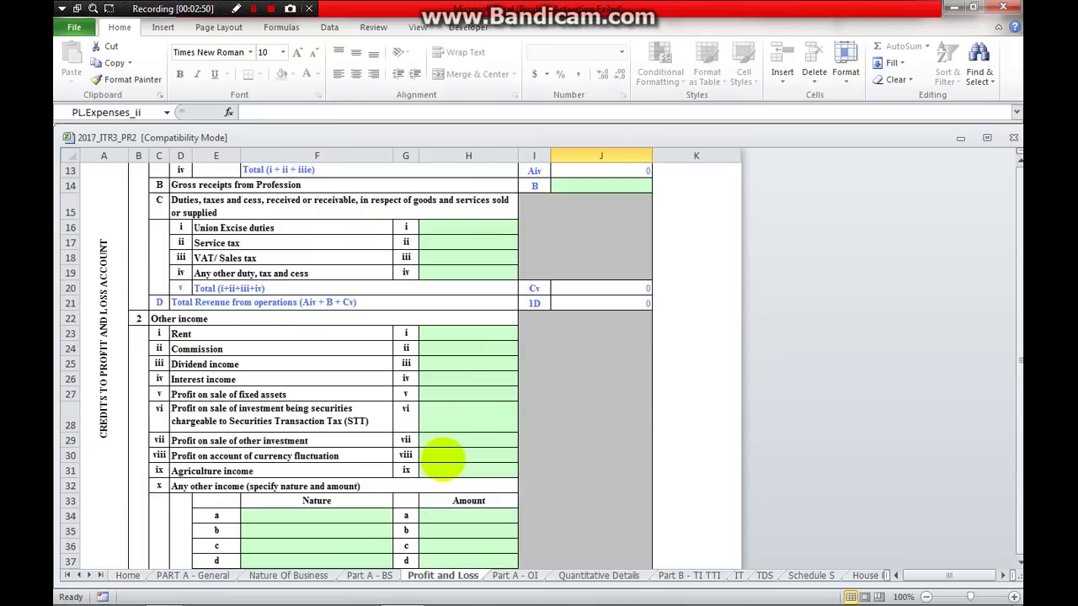
scroll(442, 459, down, 20)
scroll(442, 459, down, 20)
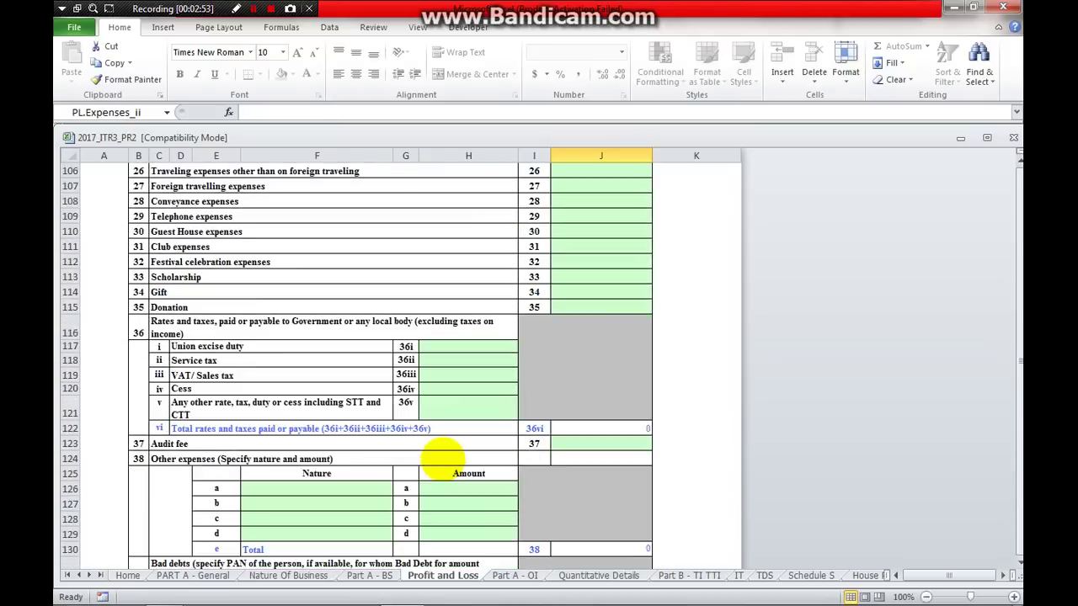
scroll(442, 459, up, 3)
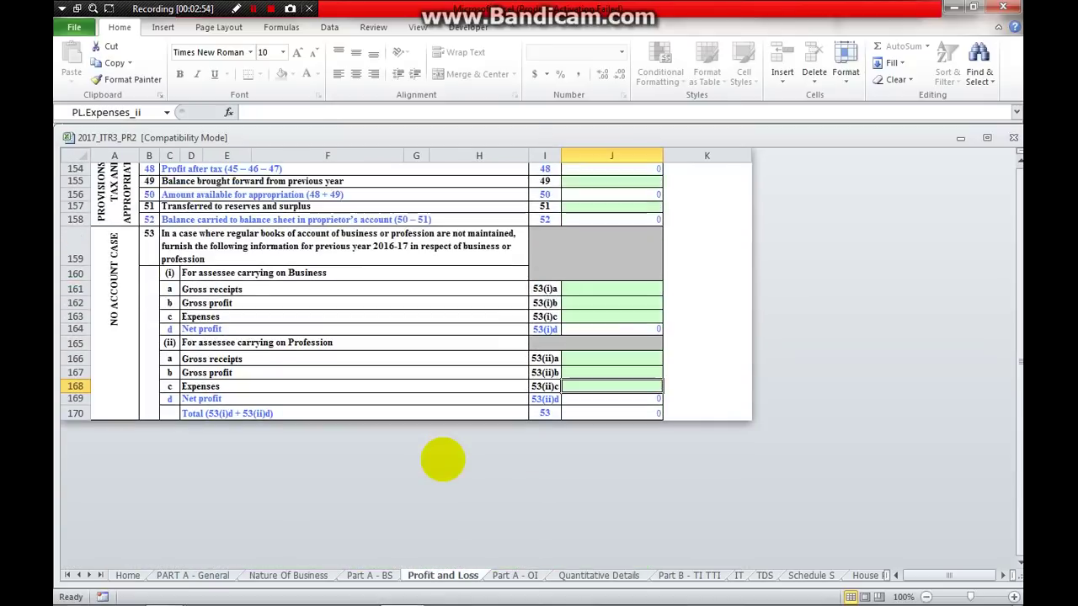
click(263, 258)
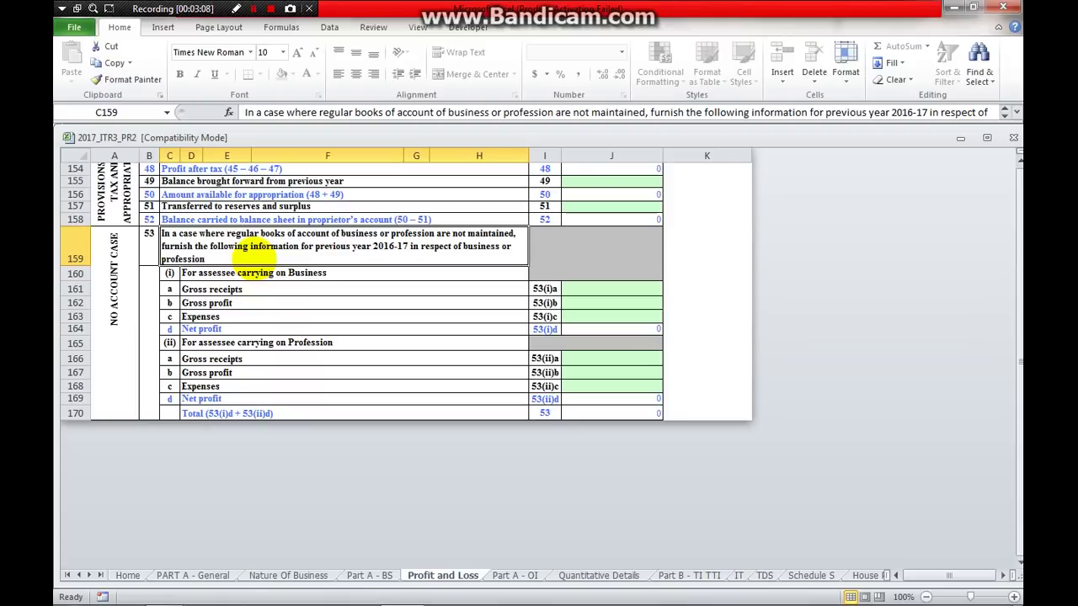
- Review the gross receipts, gross profit and expenses lines of item 53 for both business and profession
click(253, 274)
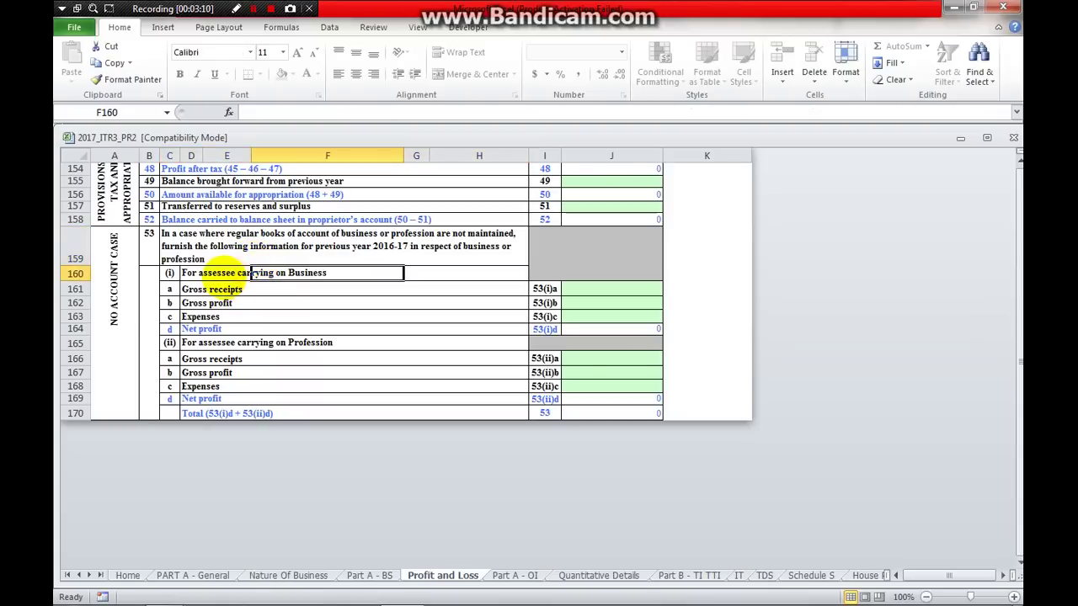
click(223, 273)
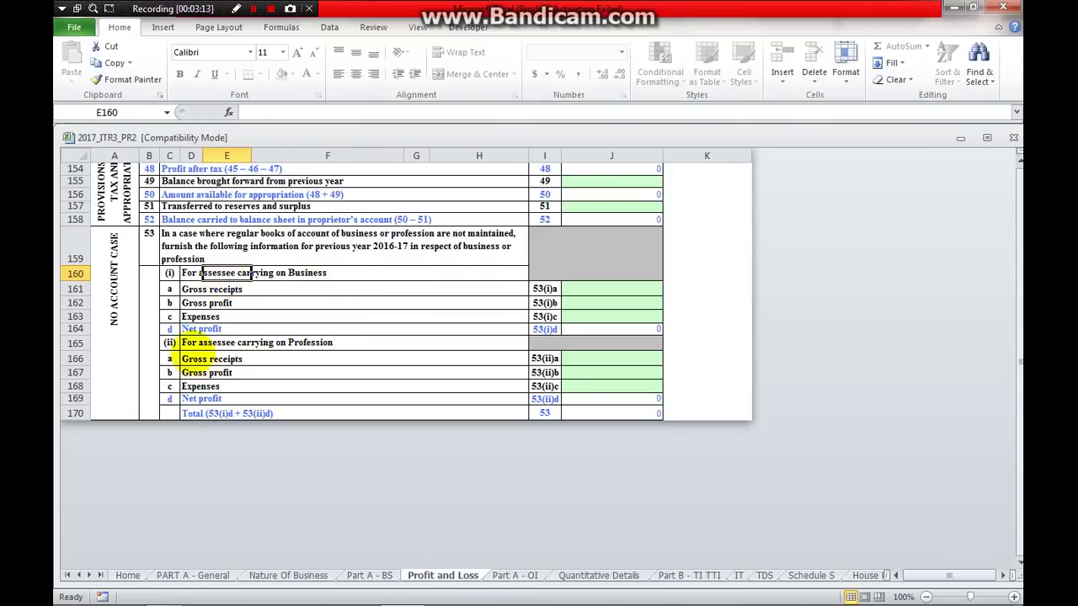
click(192, 344)
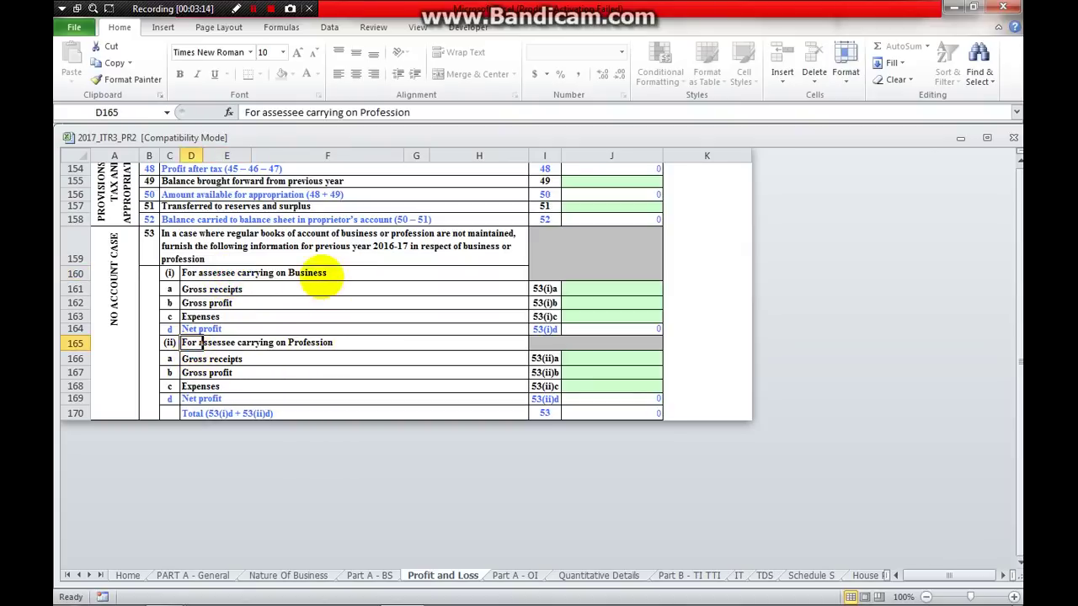
click(249, 273)
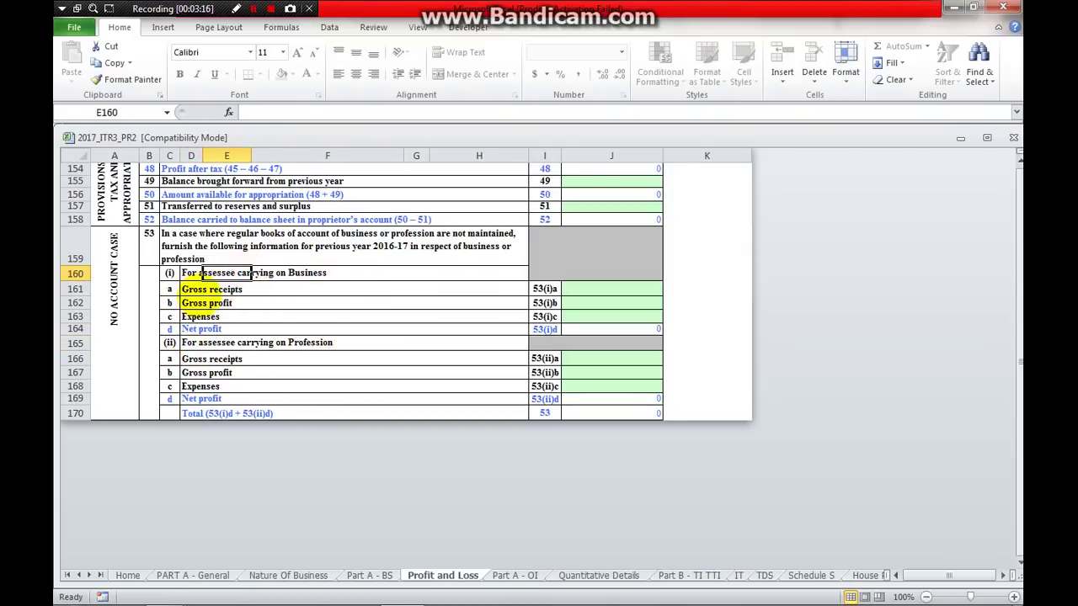
click(207, 289)
click(207, 302)
click(201, 317)
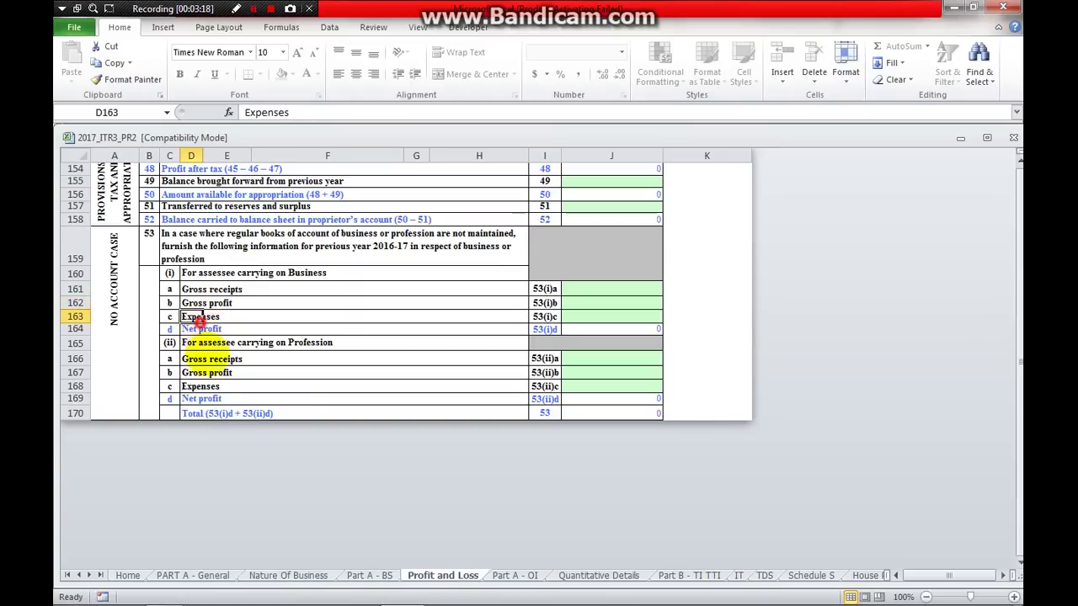
click(207, 343)
click(200, 360)
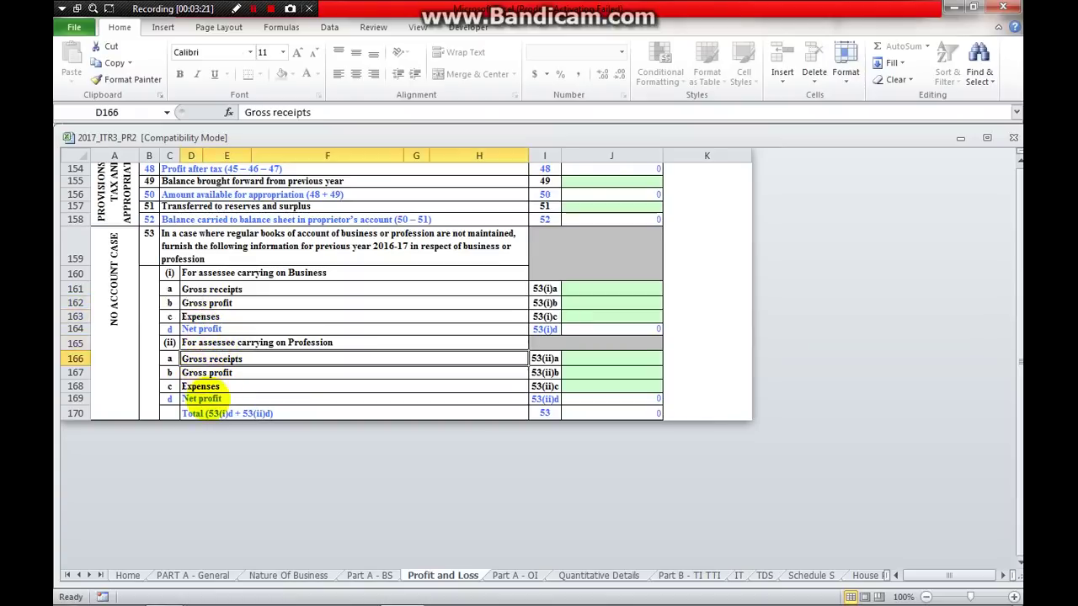
click(202, 373)
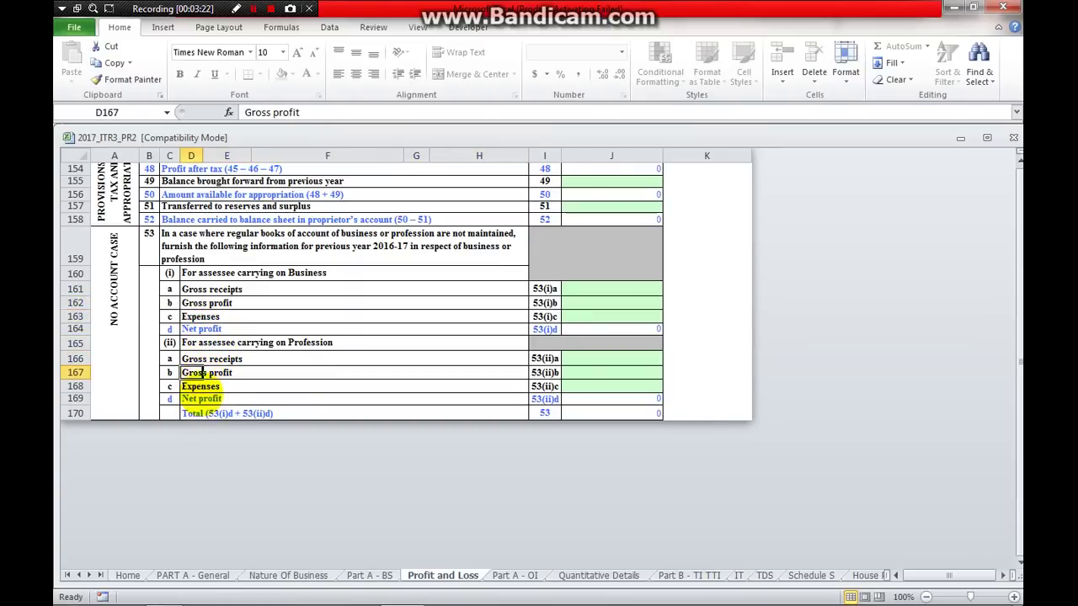
click(200, 386)
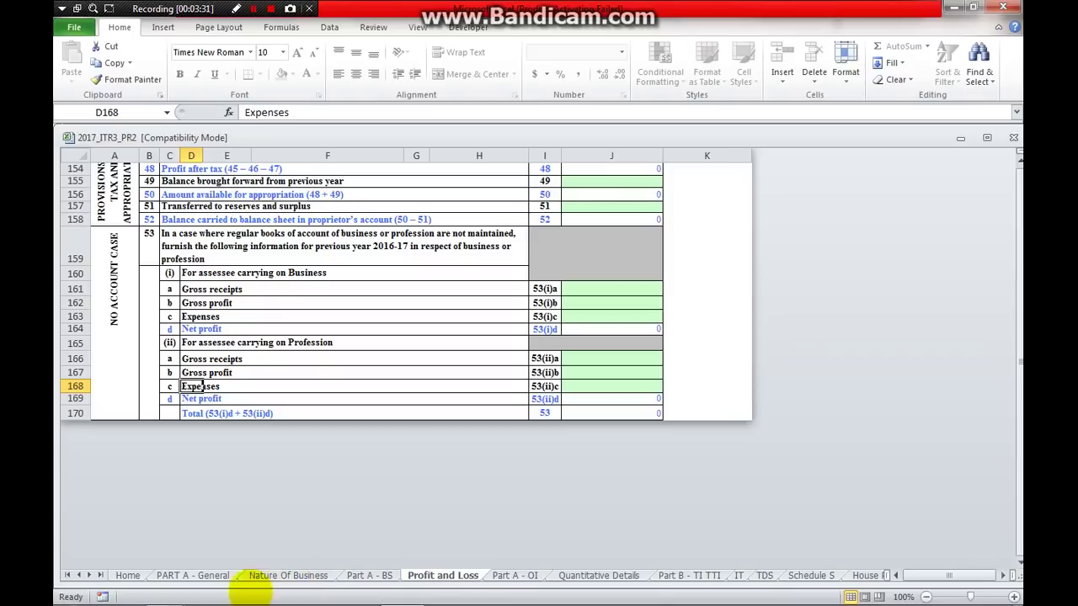
- Return to the PART A - General sheet via the Home sheet and go through its name and PAN fields
click(127, 576)
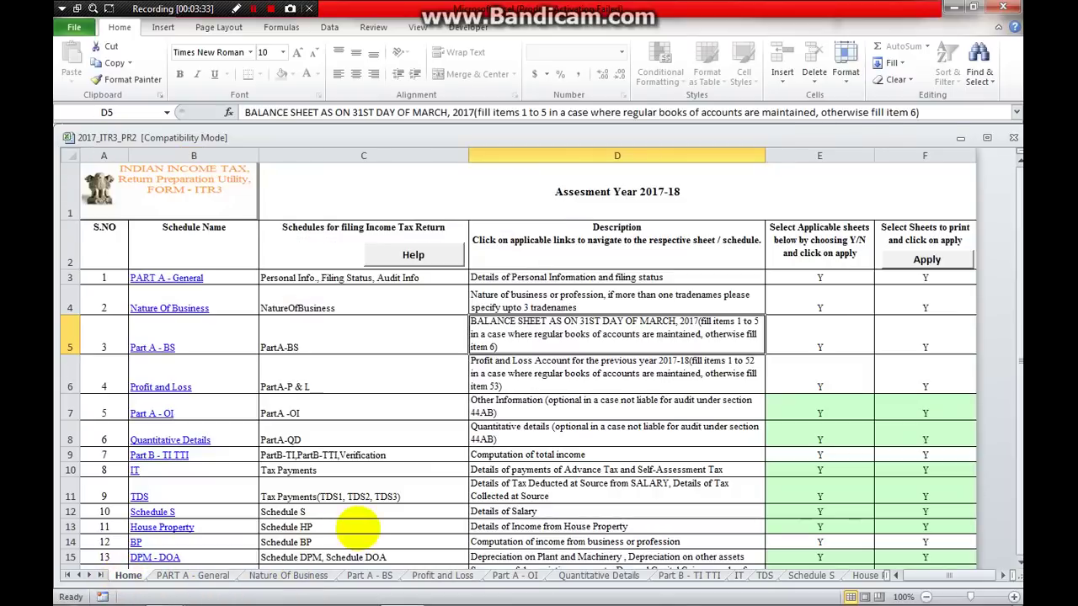
click(200, 576)
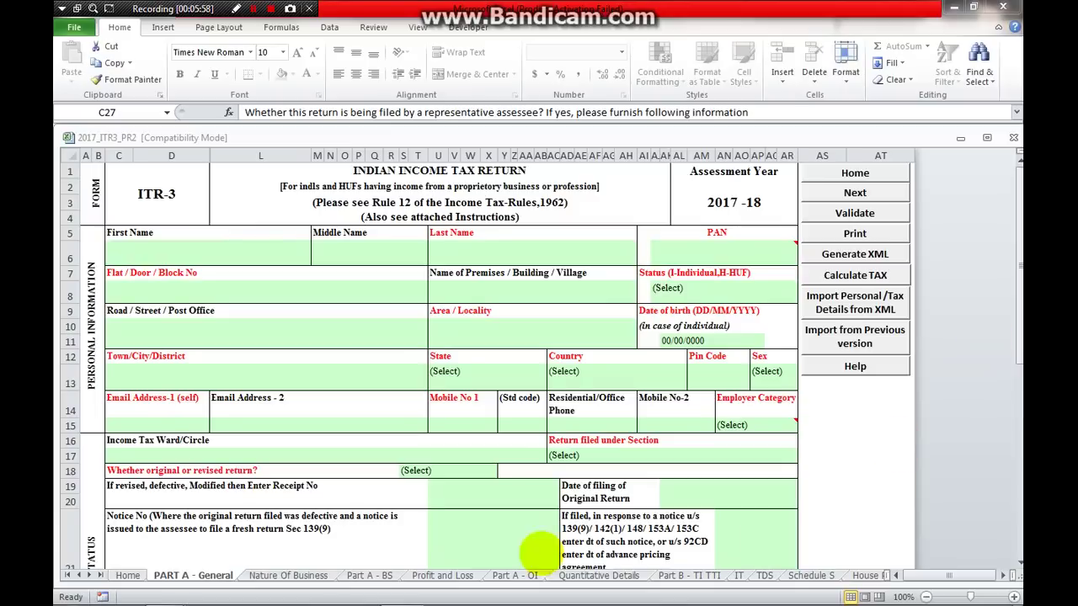
click(179, 247)
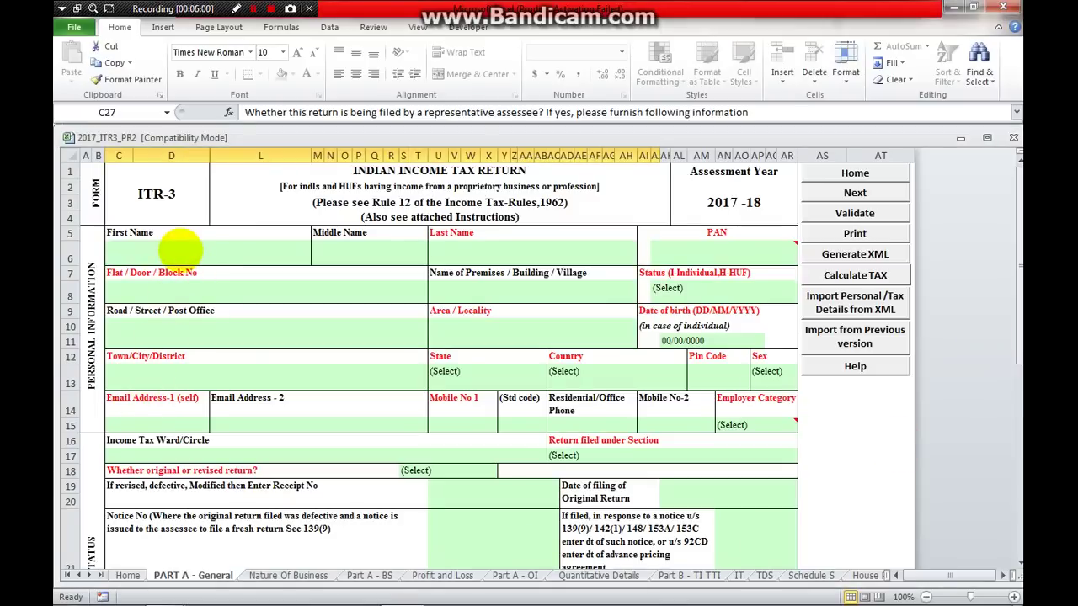
click(180, 247)
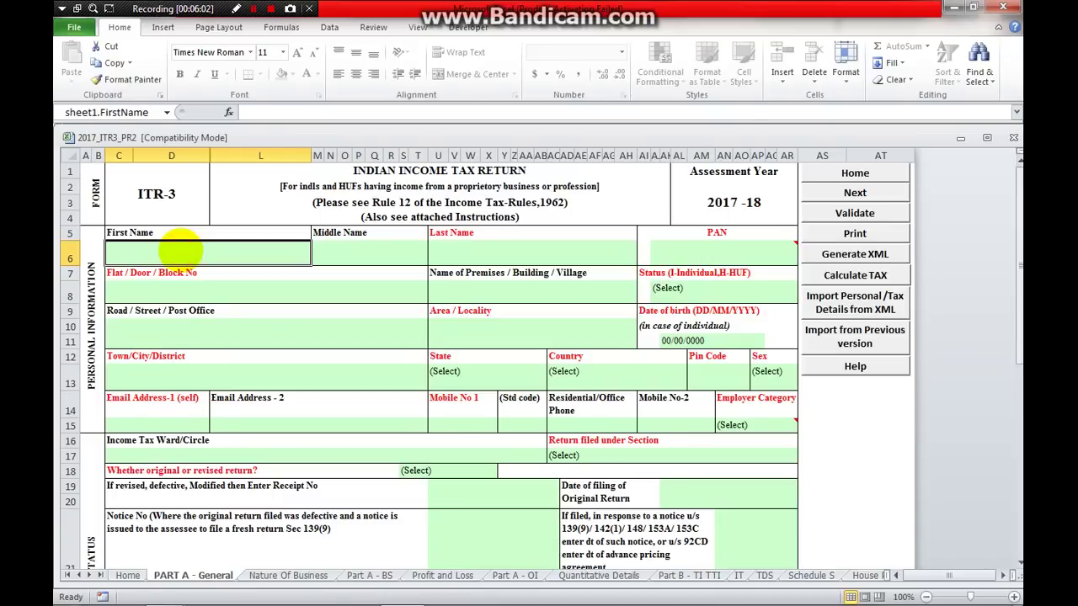
key(Tab)
key(Tab)
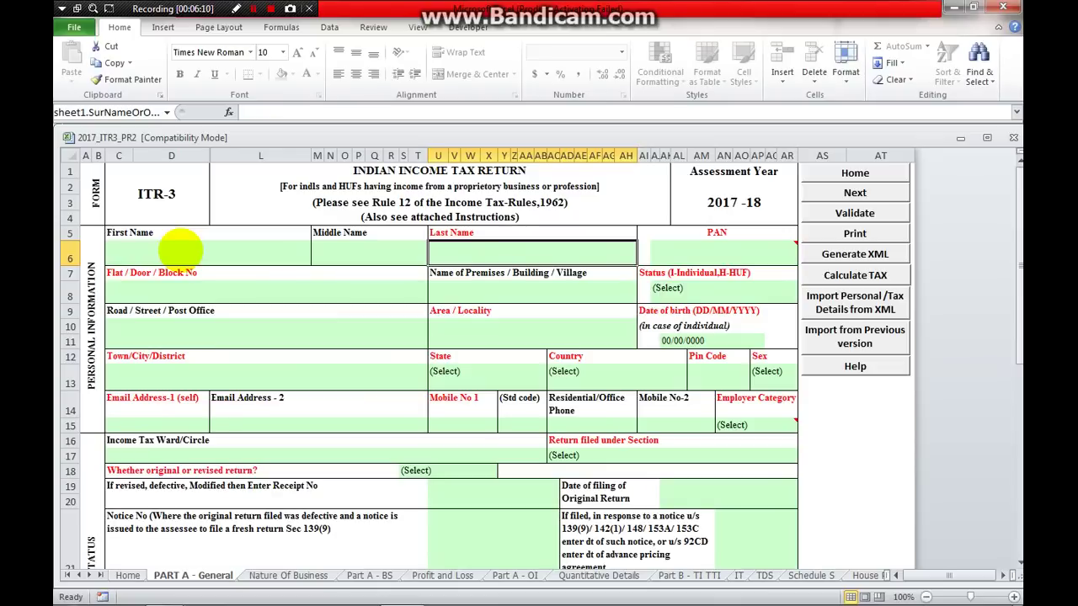
key(Home)
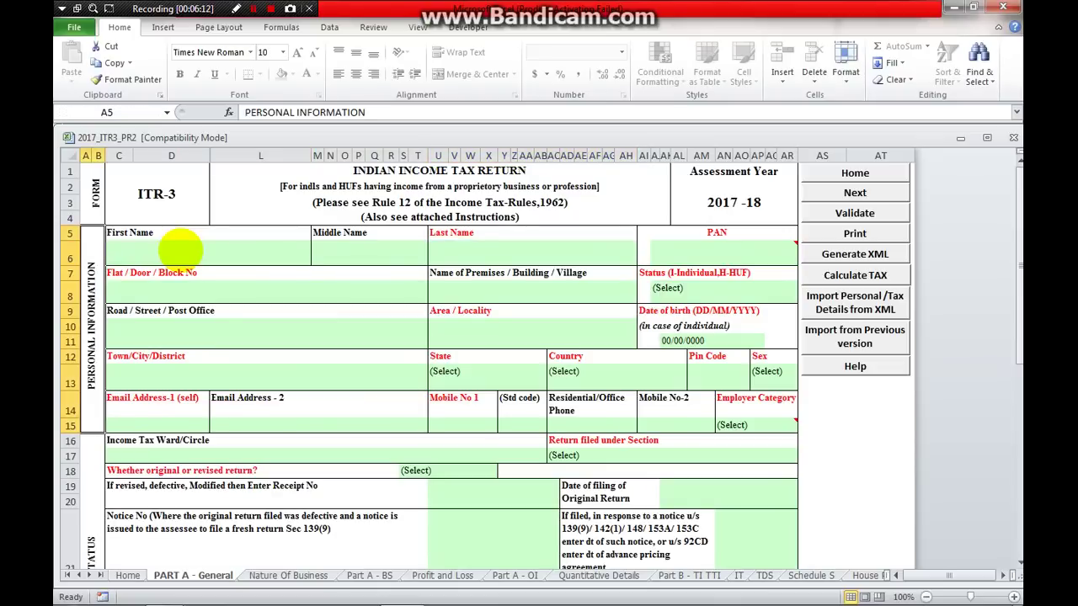
key(Tab)
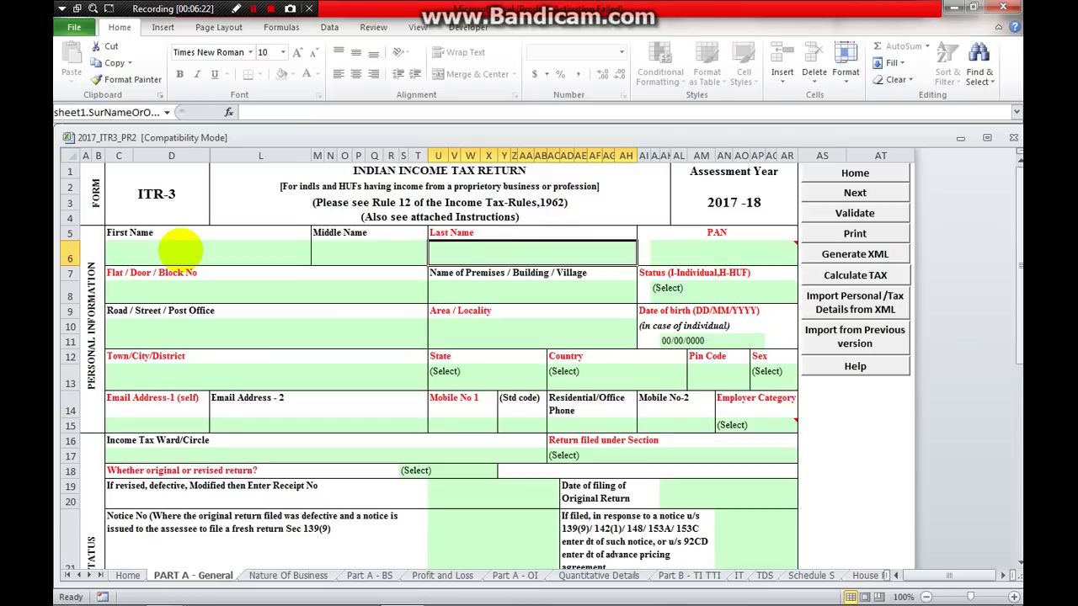
key(Tab)
key(Tab)
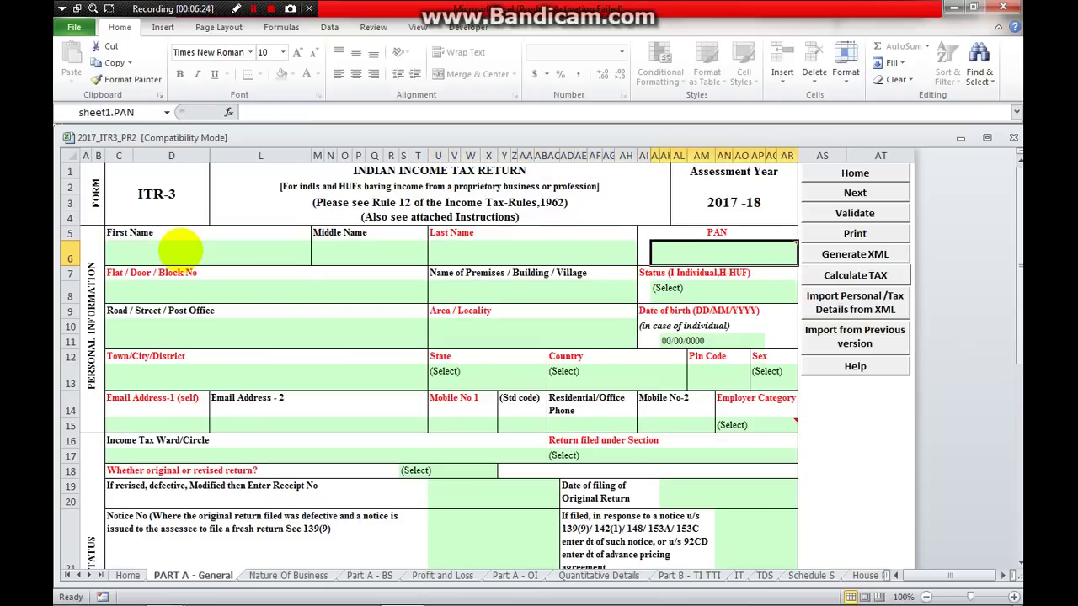
- Go through the address fields of the personal information section, from flat number to premises name and area
key(Left)
key(Left)
key(Left)
key(Down)
key(Down)
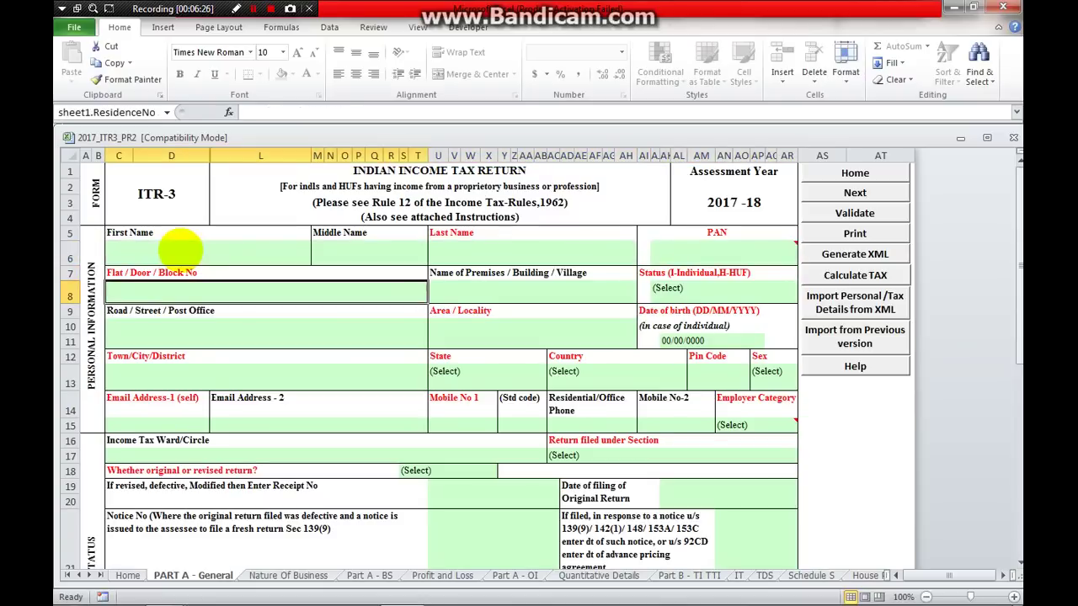
key(Right)
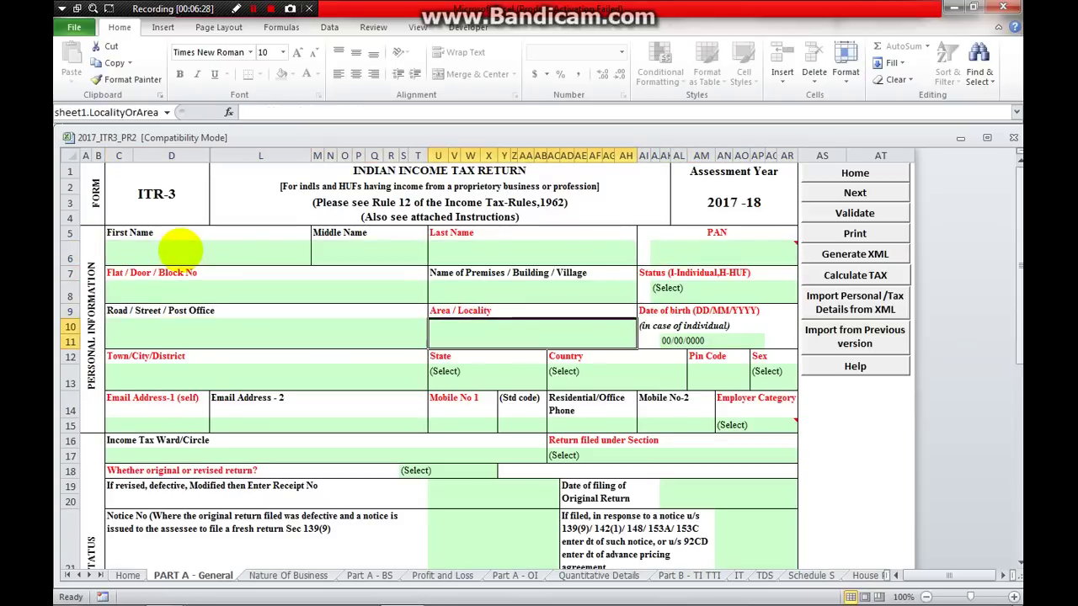
key(Down)
key(Up)
key(Up)
key(Down)
key(Up)
key(Up)
key(Up)
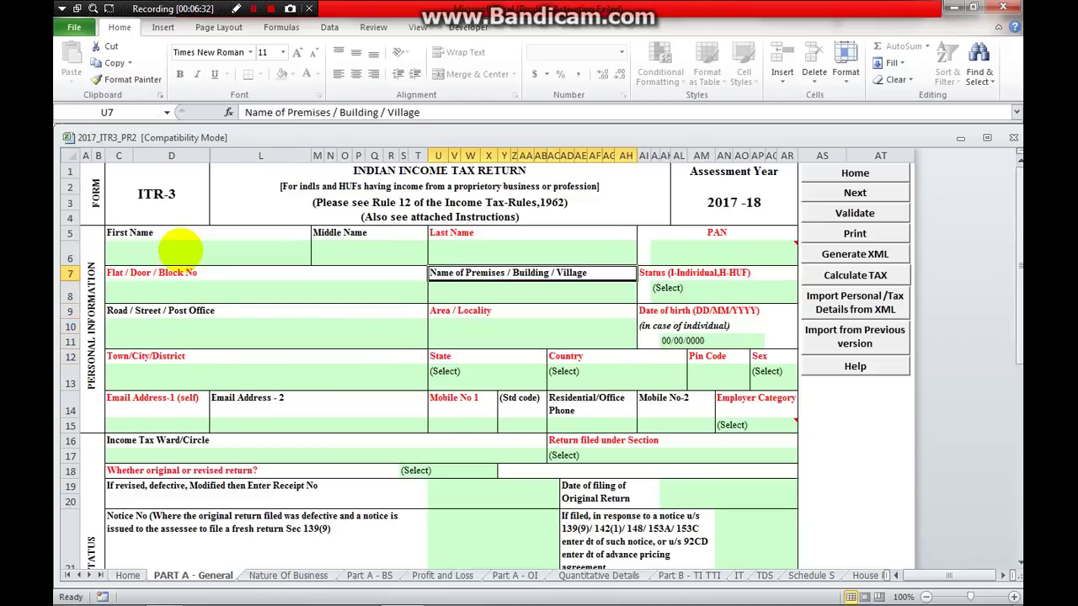
- Select the Status (I-Individual, H-HUF) field in the personal information section
key(Left)
key(Down)
key(Right)
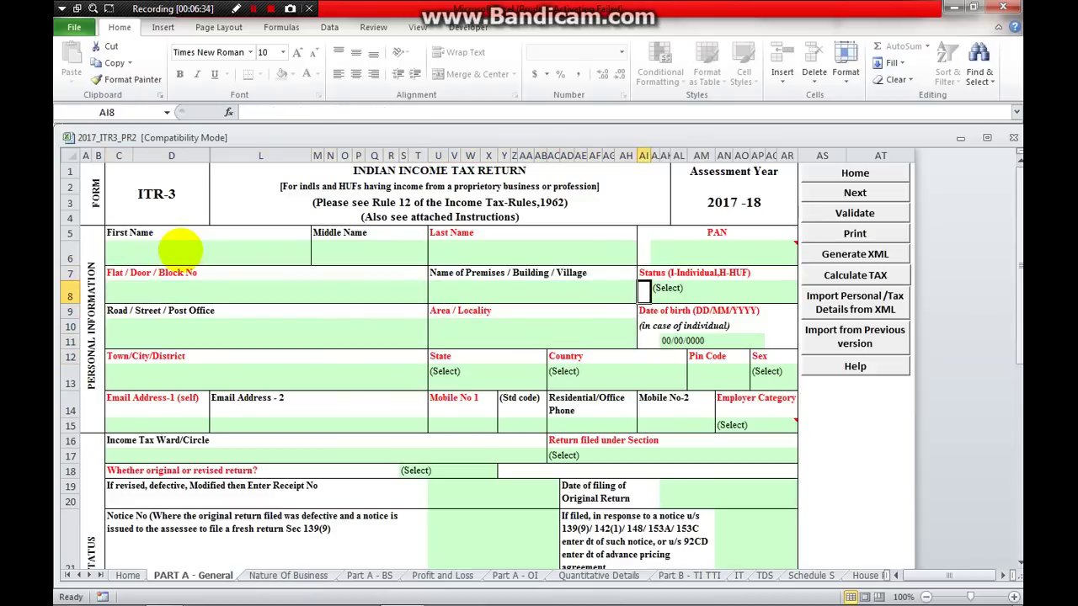
key(Right)
key(Right)
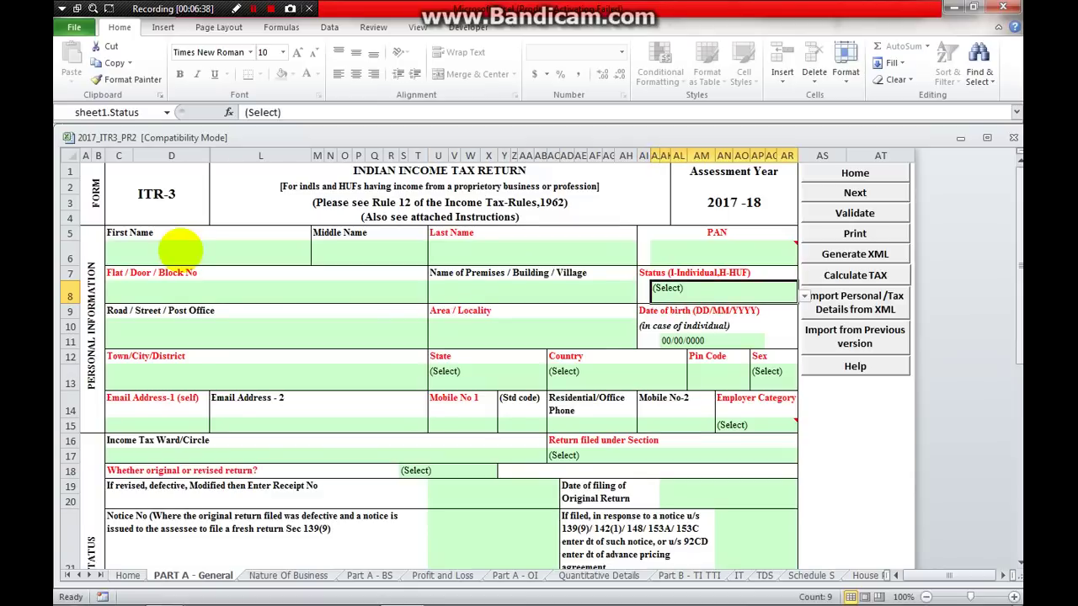
- Go through the date of birth and Road / Street / Post Office fields of the personal information section
key(Down)
key(Down)
key(Down)
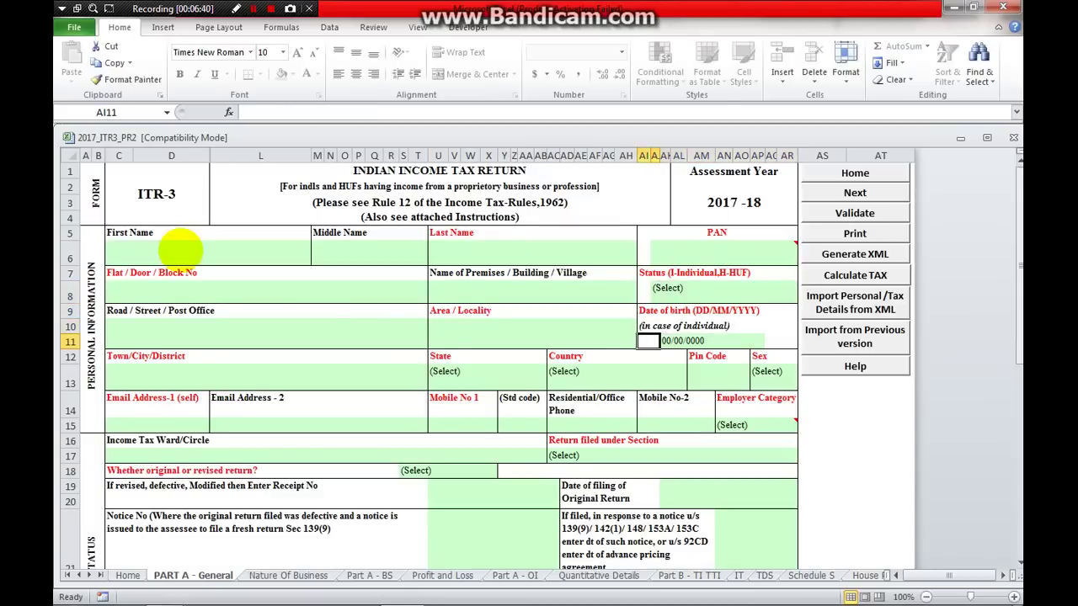
key(Right)
key(Left)
key(Left)
key(Left)
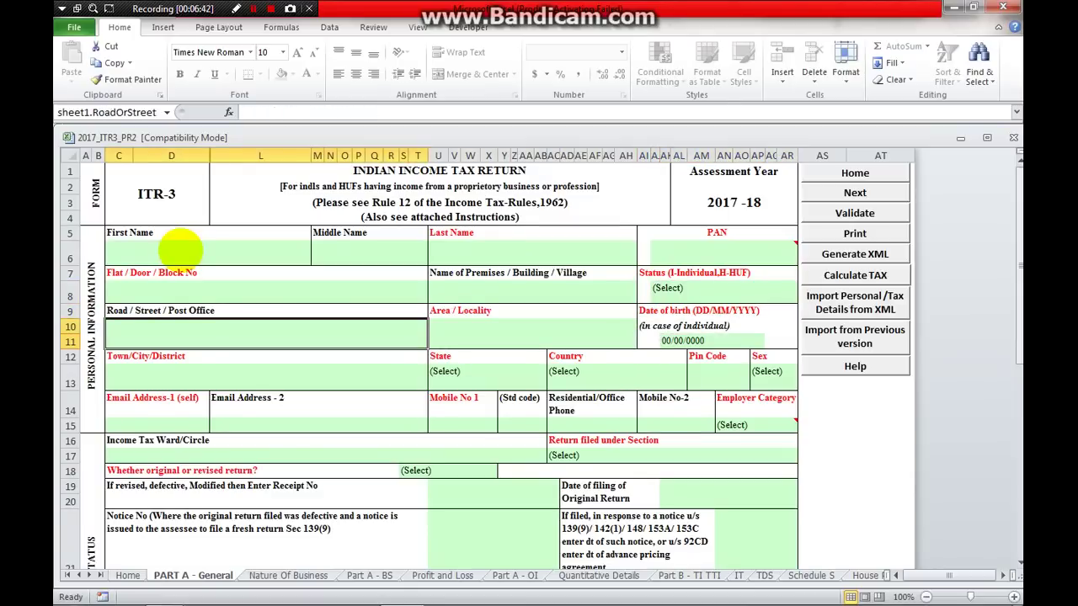
- Go through the town, state, country, pin code and sex fields of the personal information section
key(Down)
key(Down)
key(Right)
key(Right)
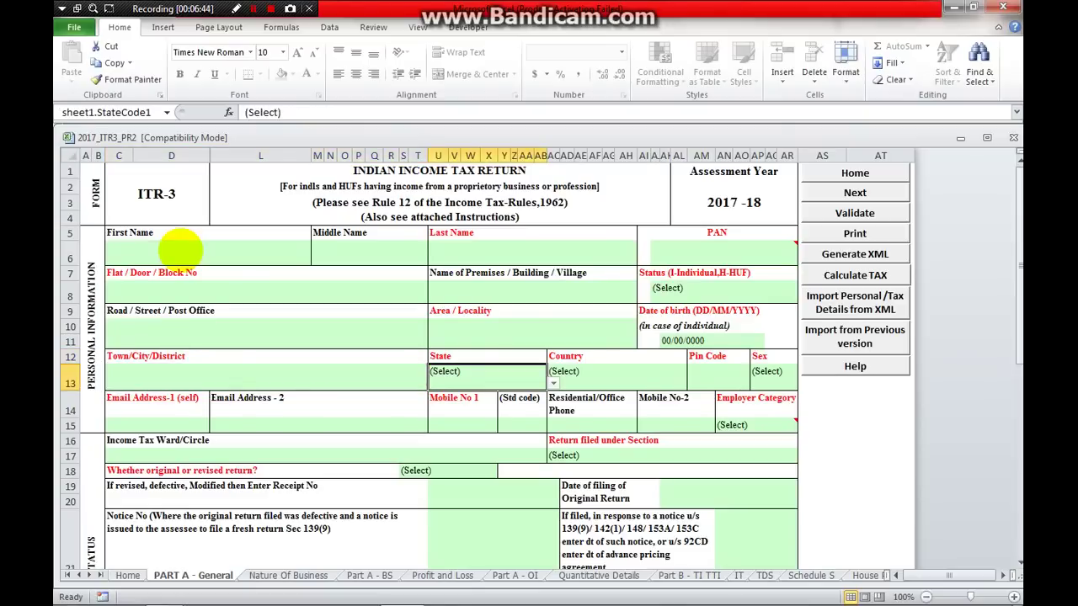
key(Right)
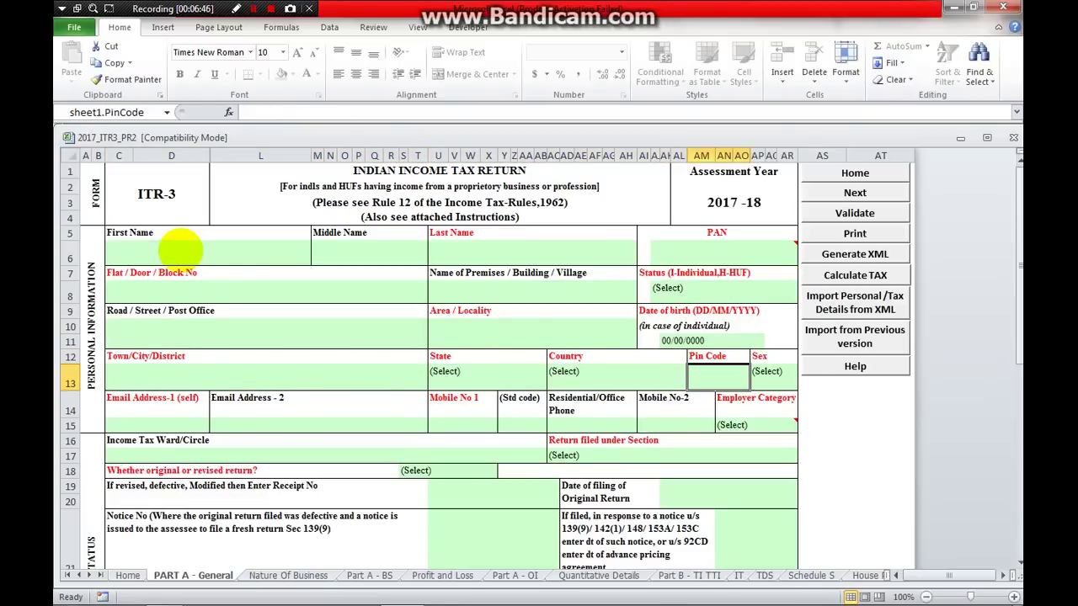
key(Right)
key(Left)
key(Left)
key(Left)
key(Left)
- Review the Email Address-1 (self) and Email Address-2 fields
key(Down)
key(Right)
key(Left)
key(Left)
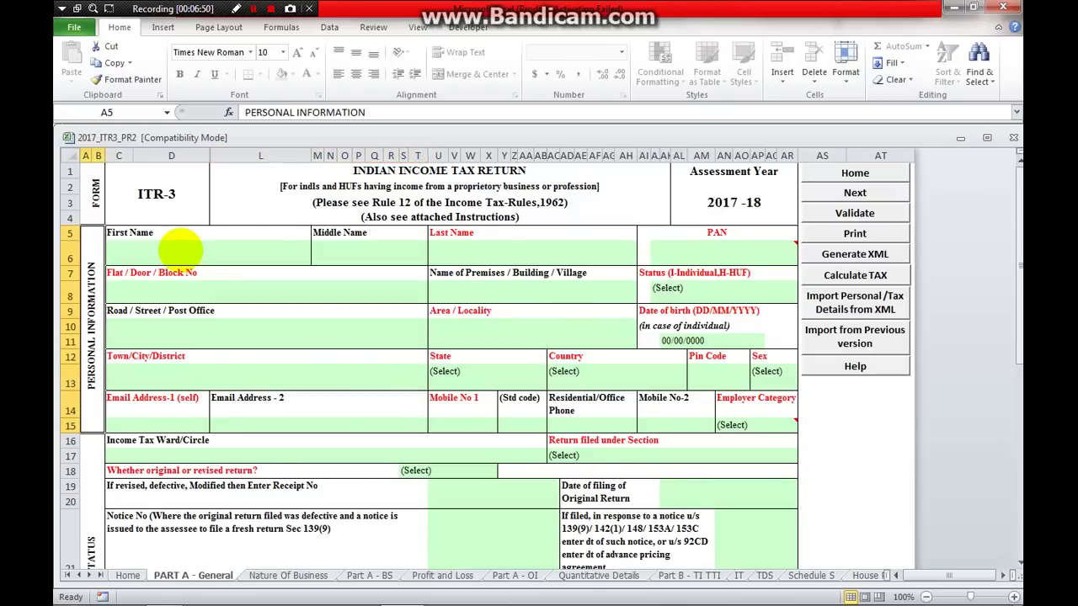
key(Down)
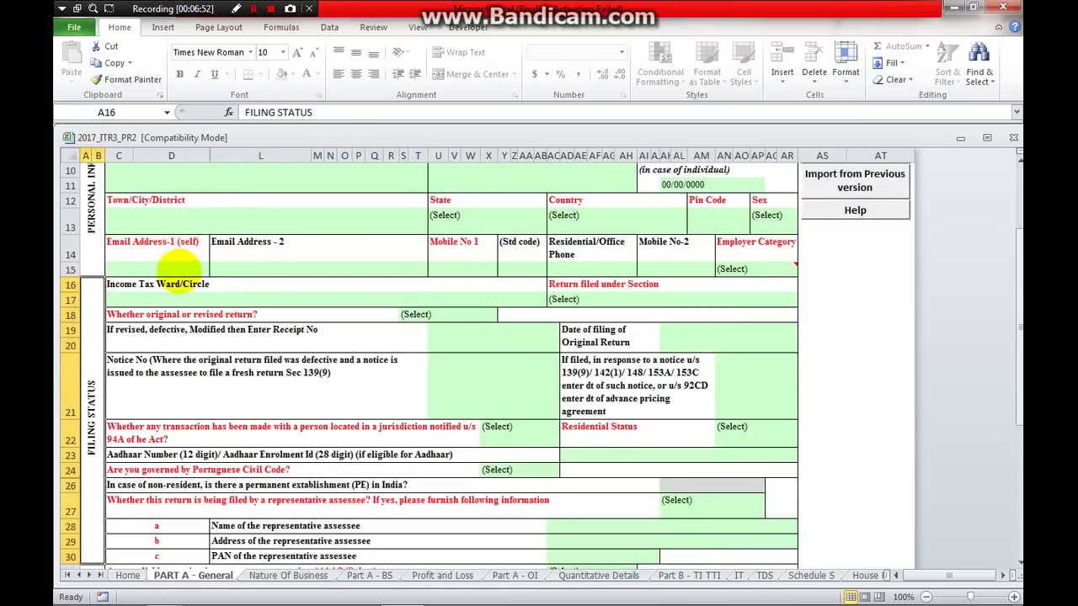
click(178, 269)
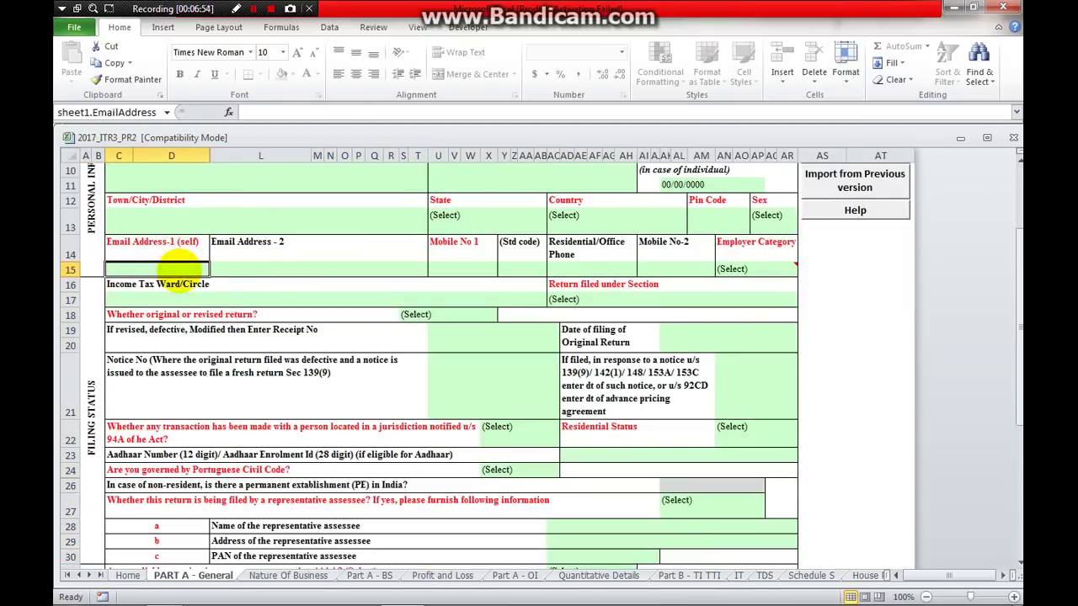
key(Up)
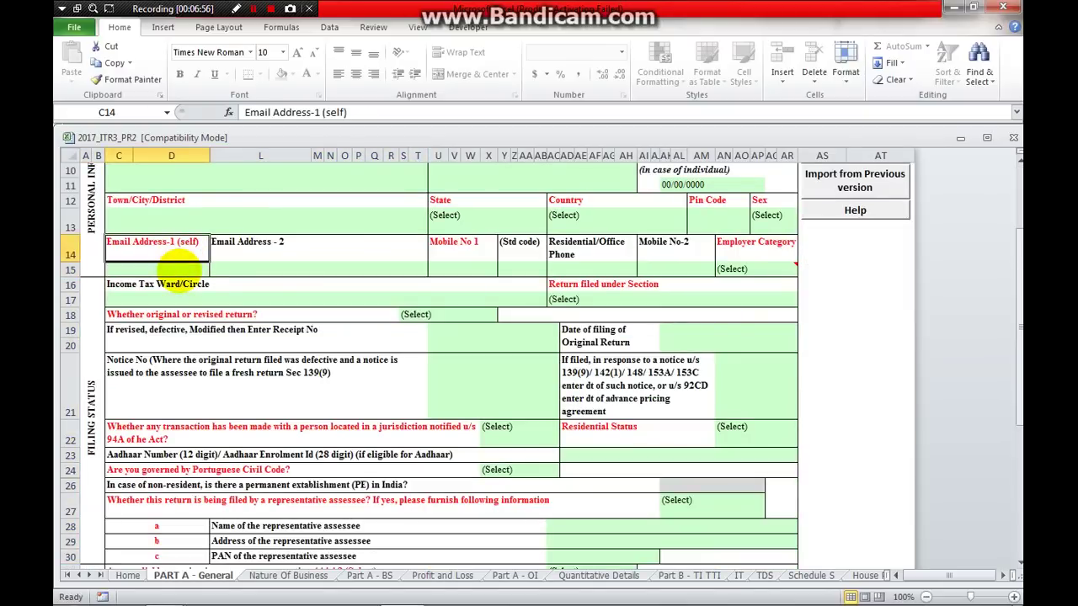
key(Down)
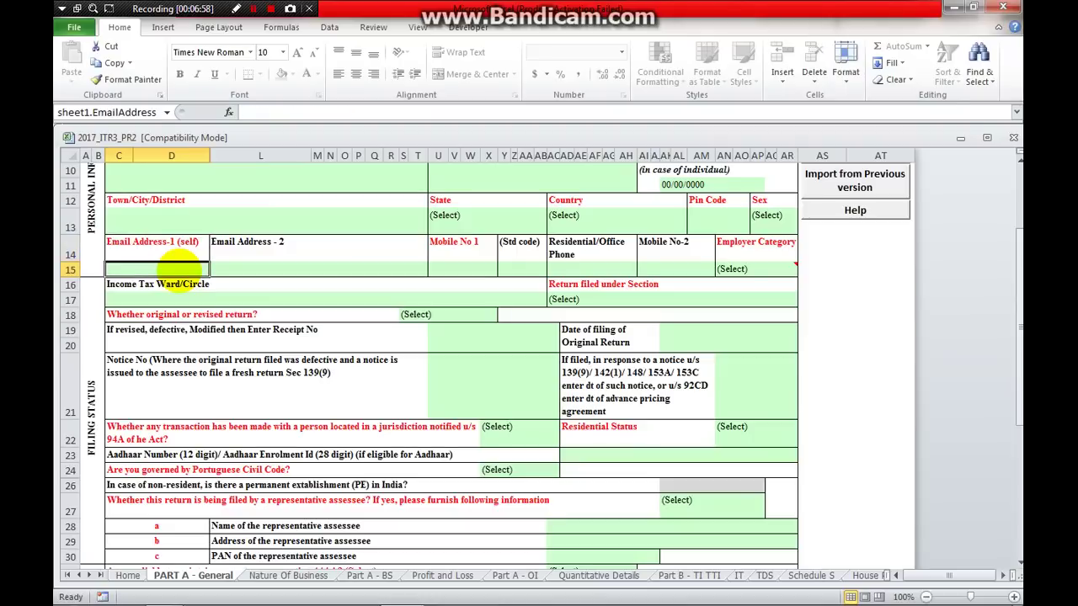
key(Right)
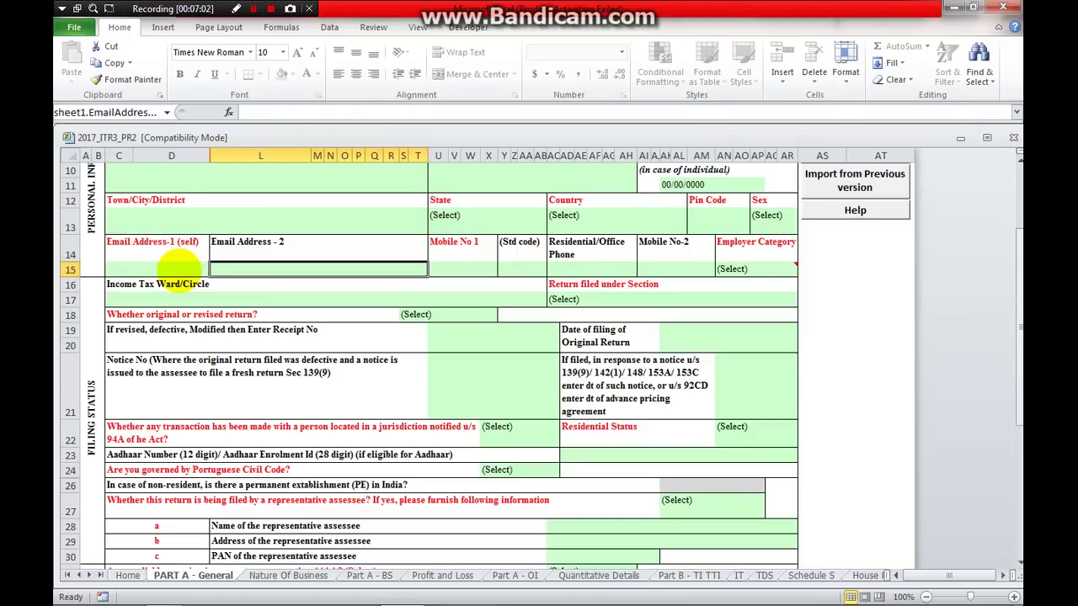
- Review the Mobile No 1, Residential/Office Phone and Mobile No-2 fields
key(Right)
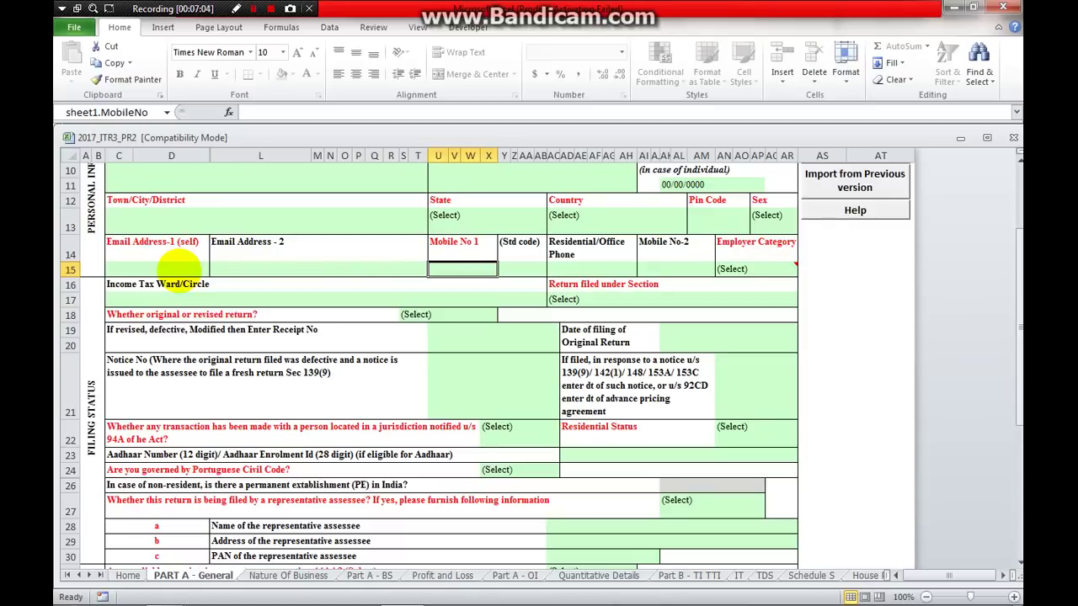
key(Tab)
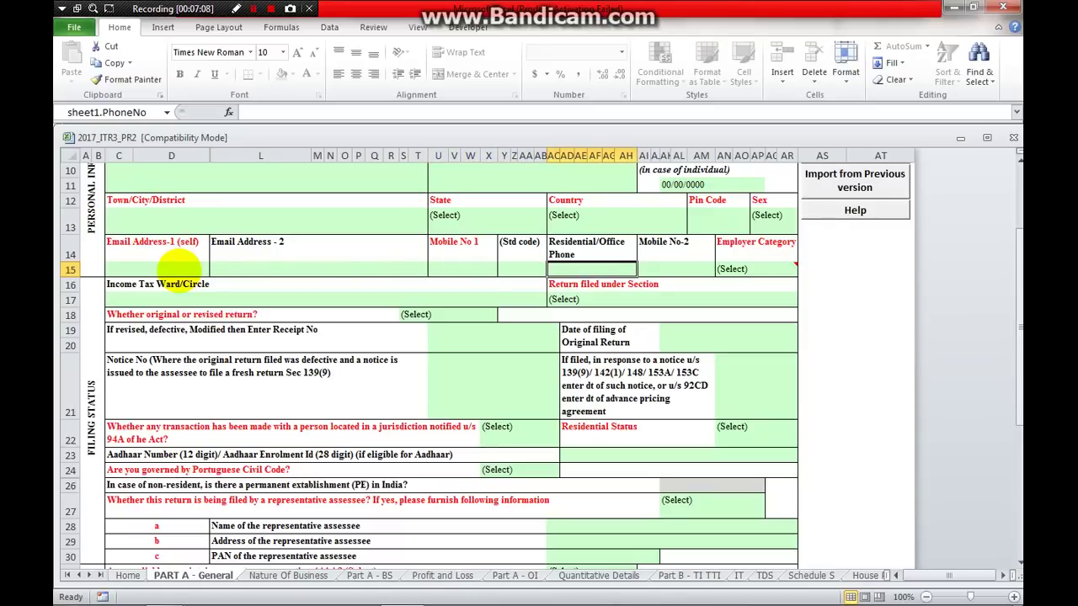
key(Tab)
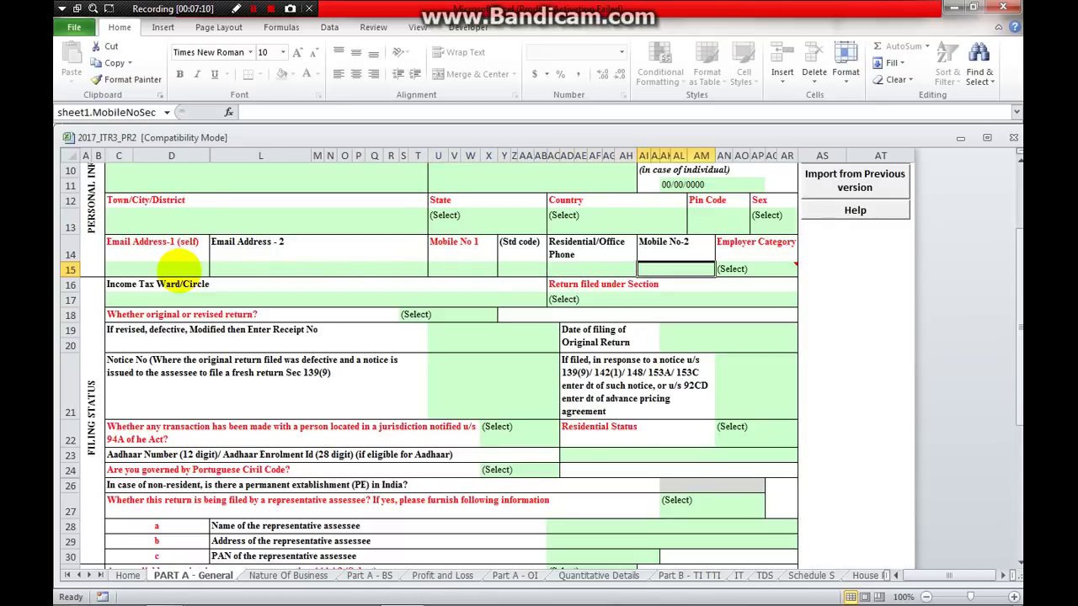
- Set the Employer Category to NA
key(Tab)
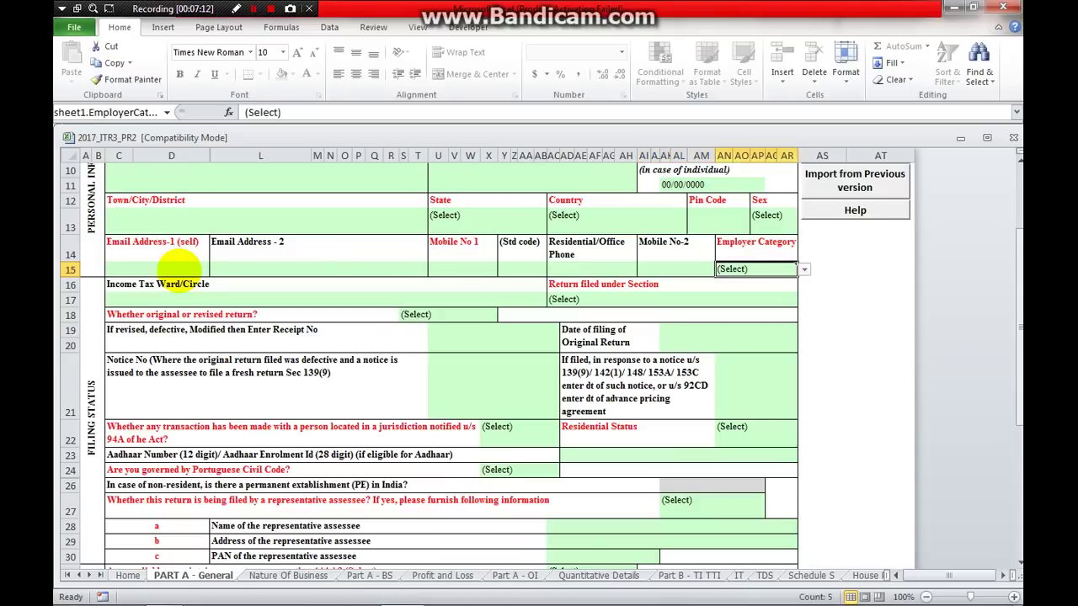
key(Down)
key(Up)
click(805, 269)
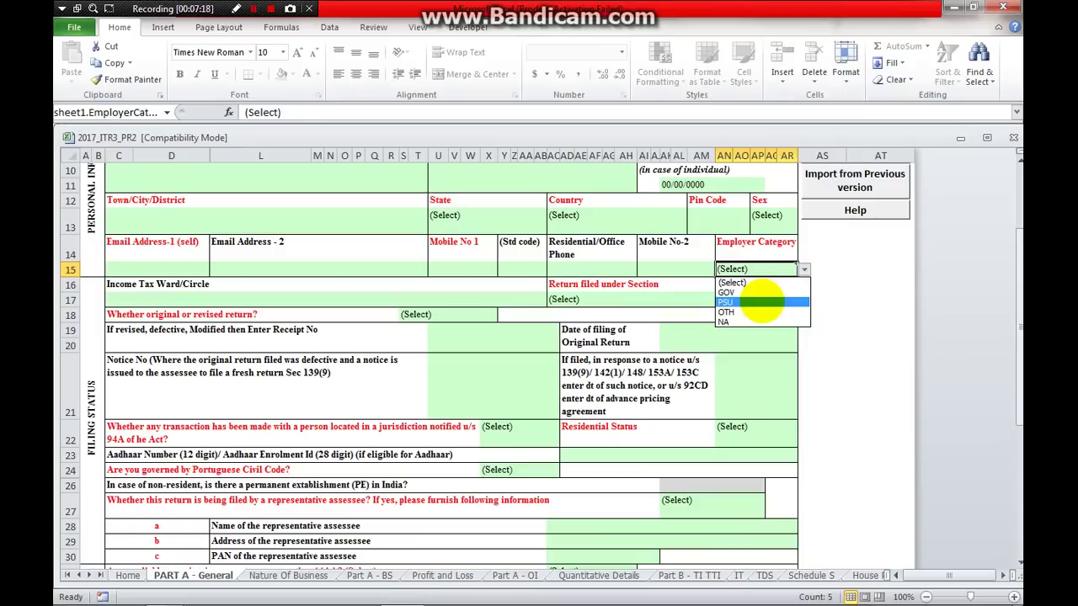
click(758, 311)
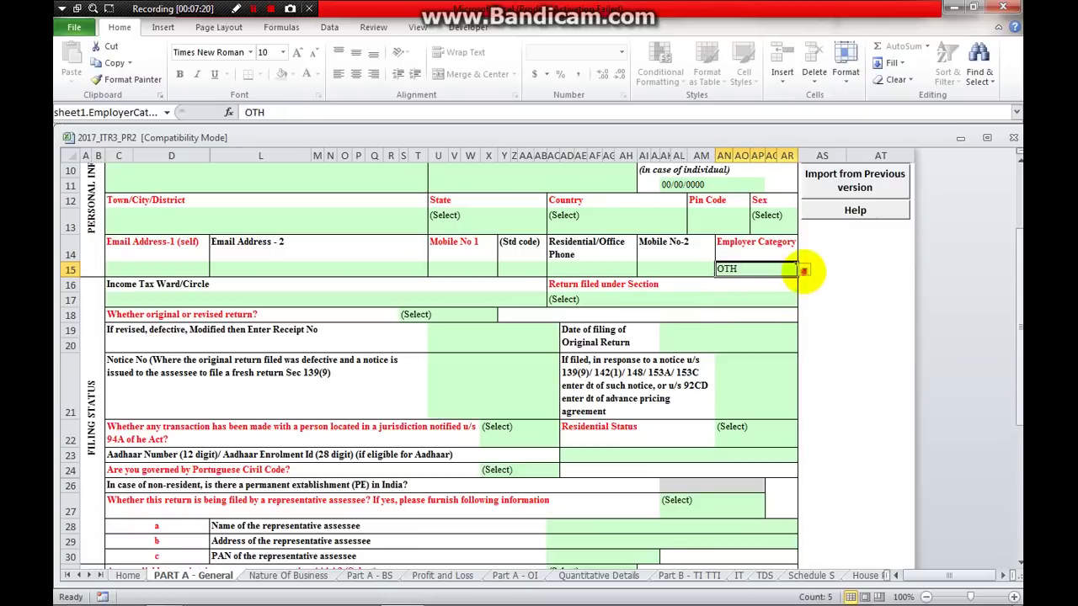
click(805, 270)
click(748, 323)
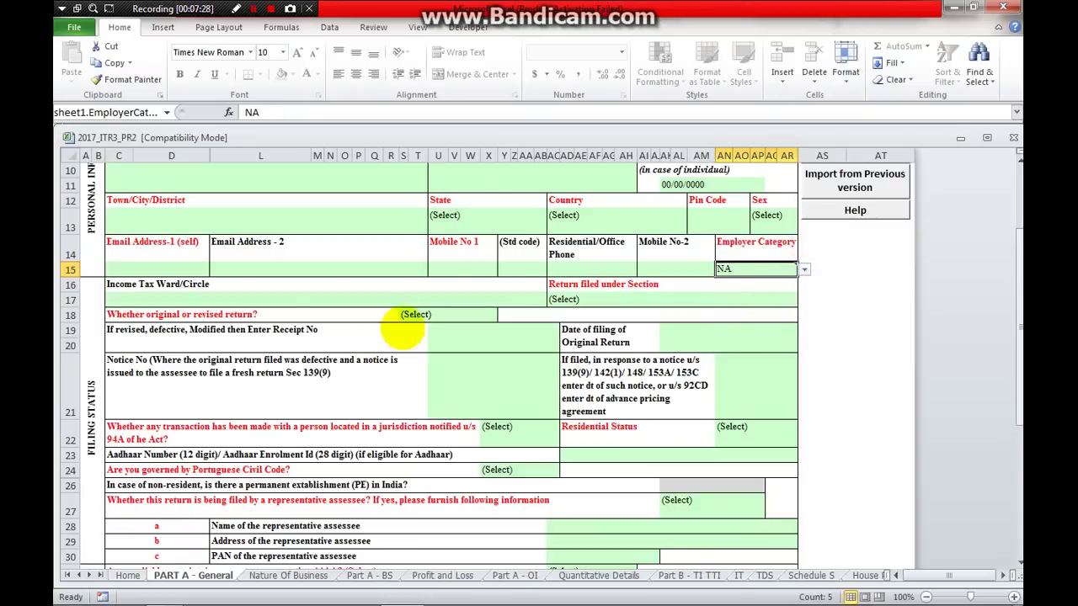
- Review the Income Tax Ward/Circle field and the available choices for Return filed under Section
click(308, 300)
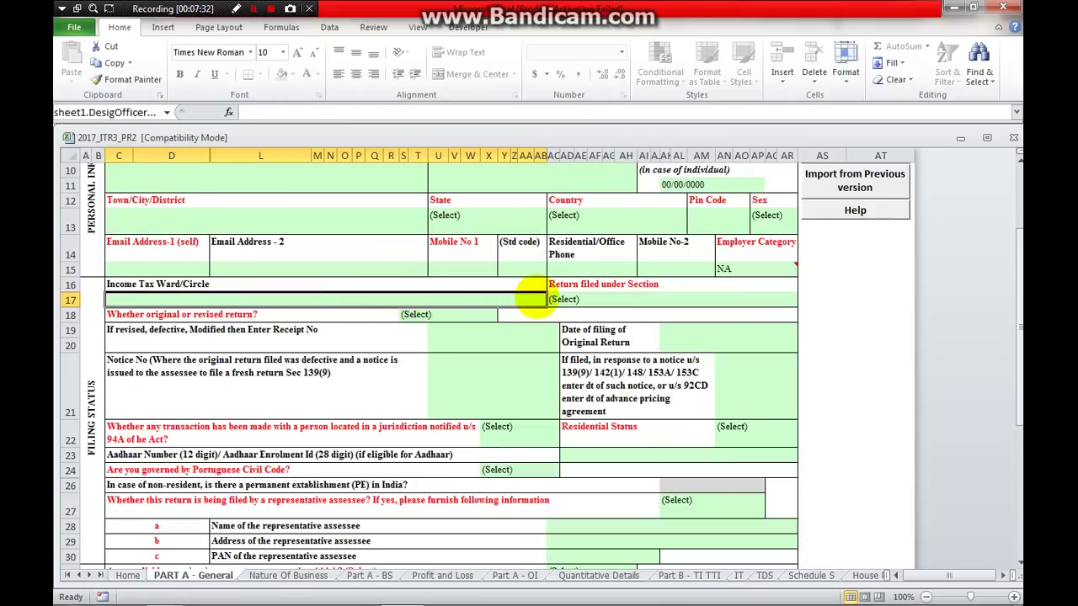
click(608, 299)
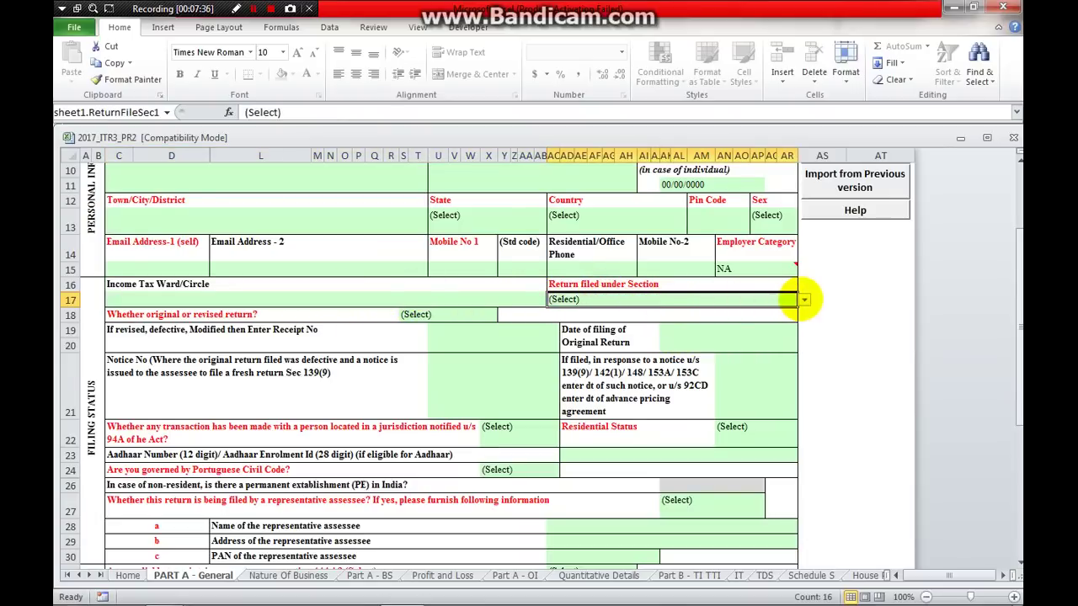
click(804, 300)
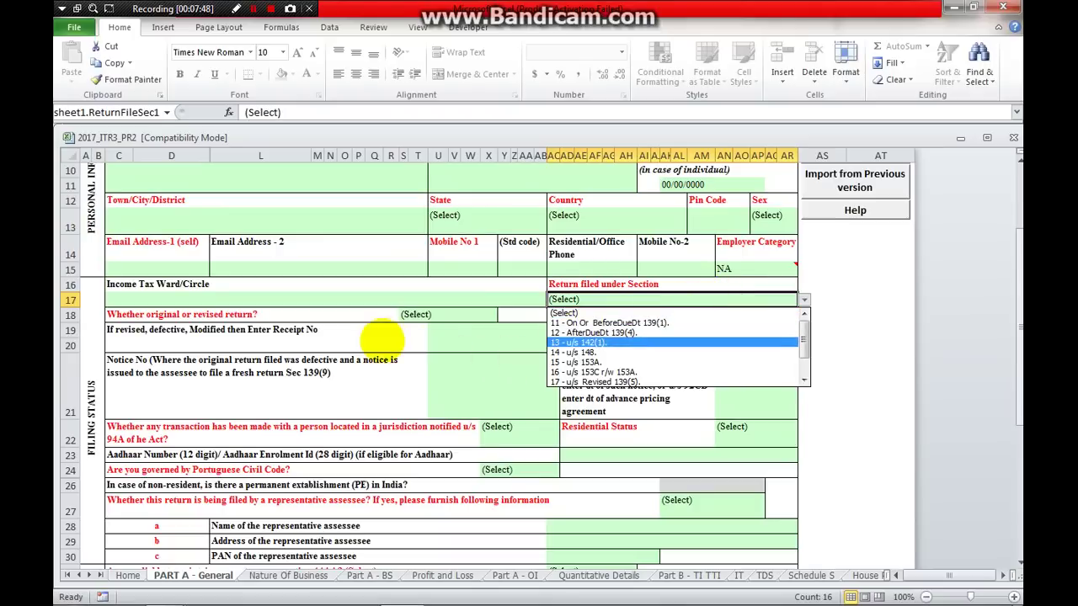
click(379, 334)
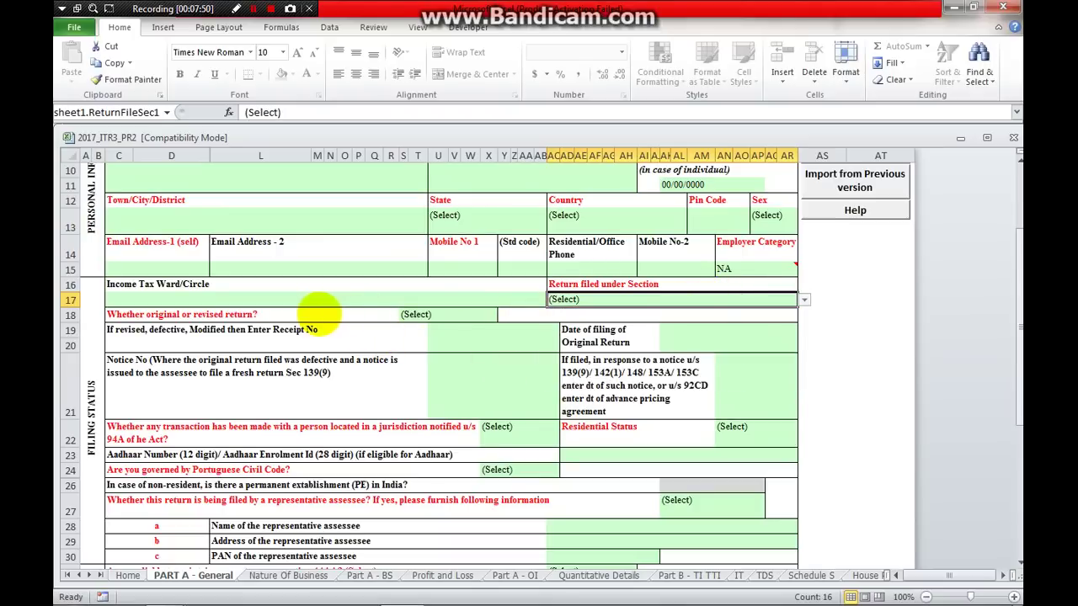
- View the choices for whether the return is original or revised, leaving the field unselected
click(318, 314)
click(479, 314)
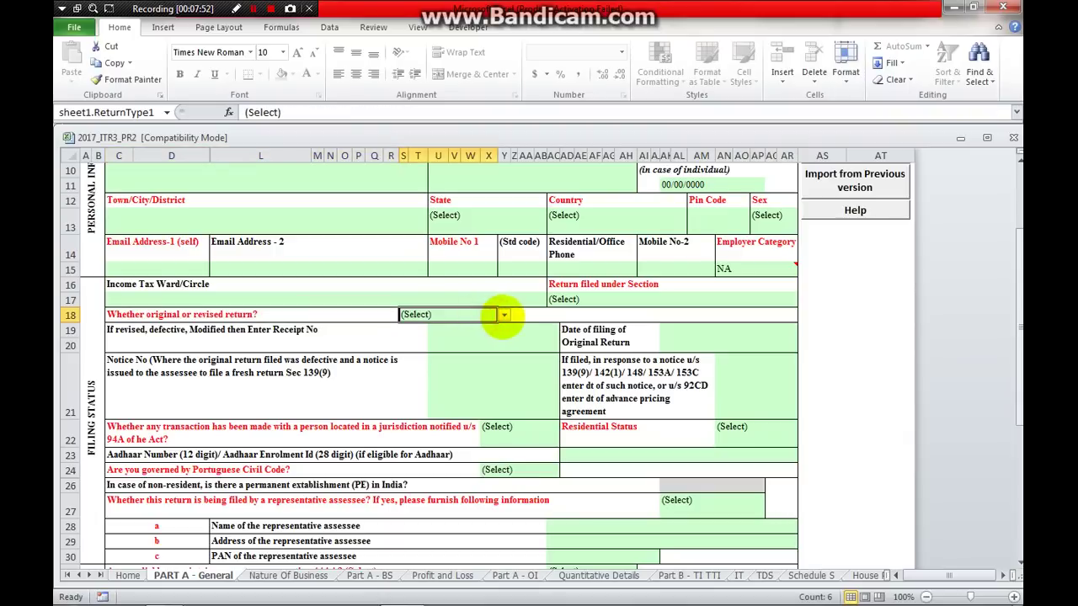
click(503, 315)
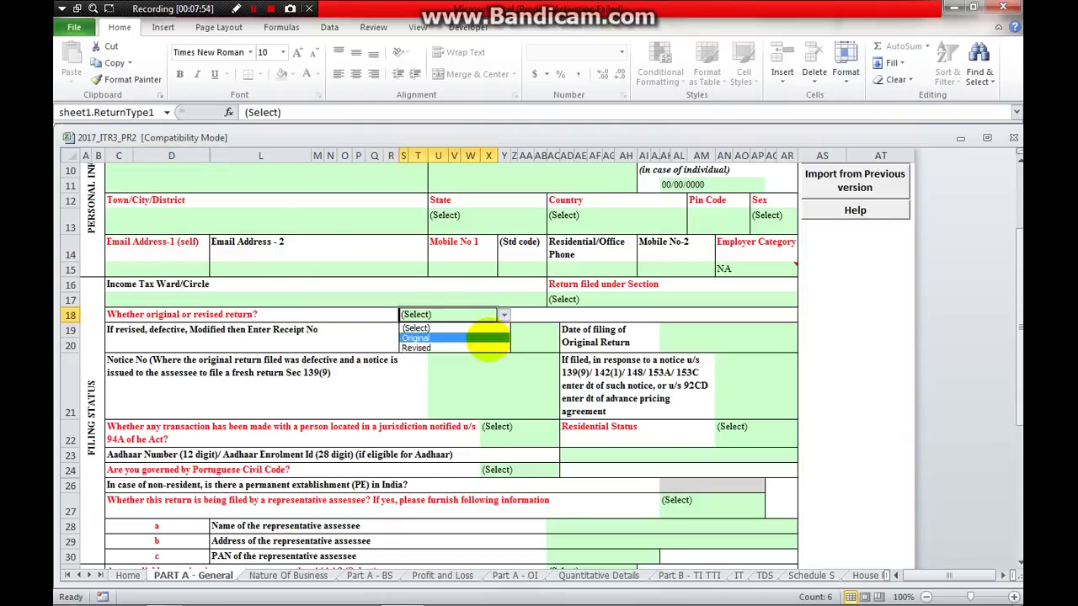
key(Escape)
- View the choices for transactions made with a person in a jurisdiction notified u/s 94A, in the filing status section
scroll(505, 373, down, 2)
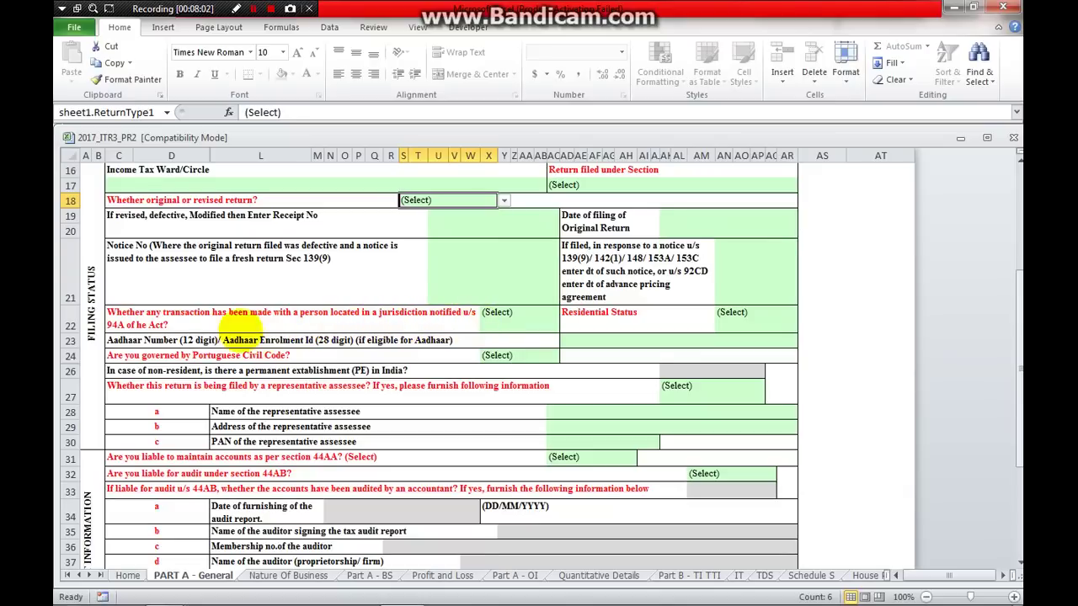
click(509, 315)
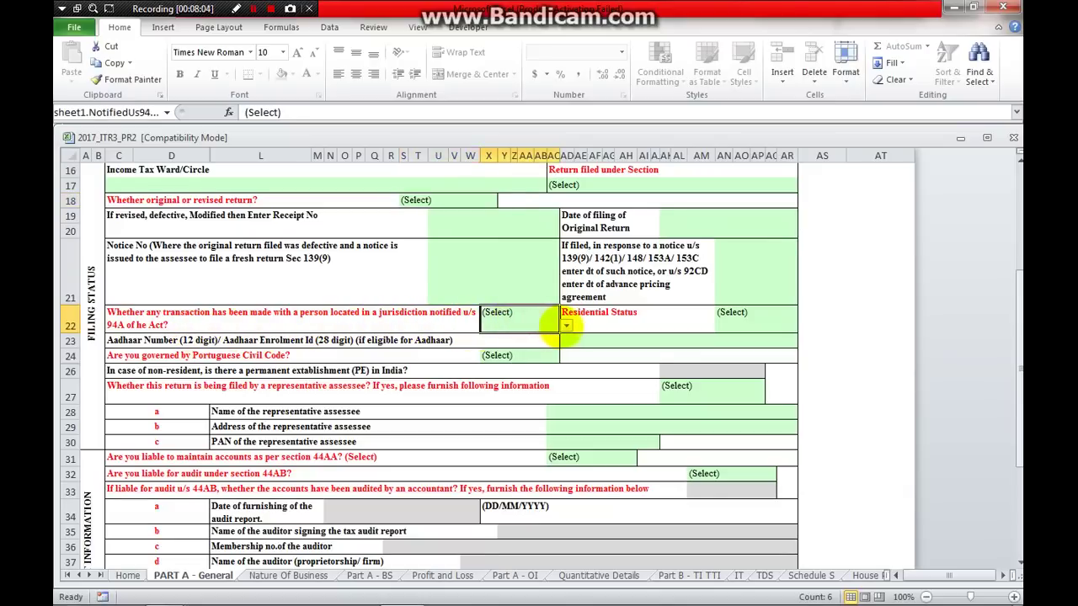
click(566, 325)
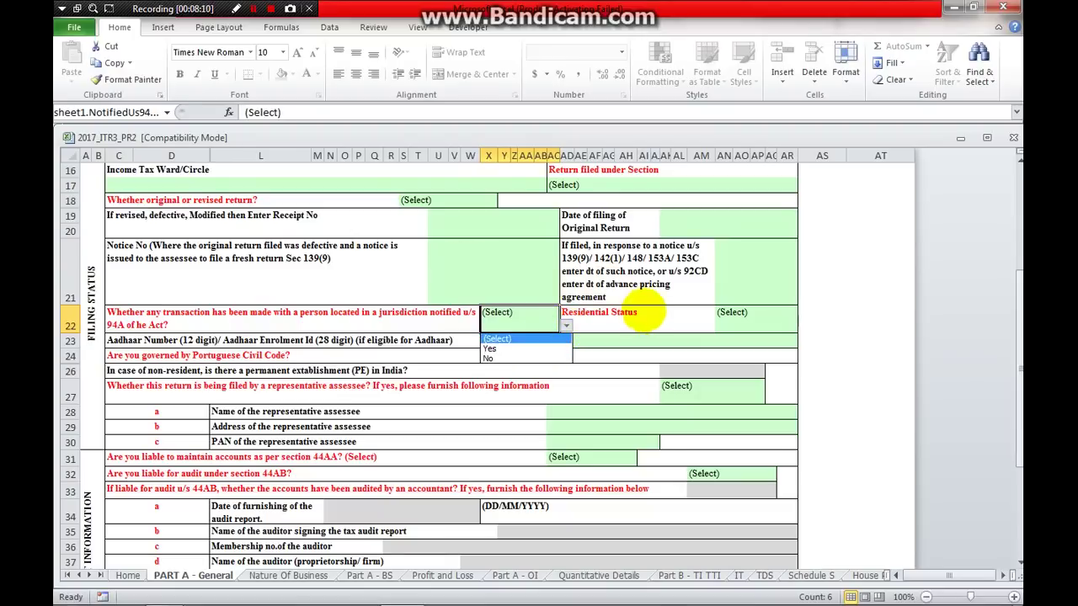
click(643, 316)
- View the available Residential Status choices without picking one
click(699, 318)
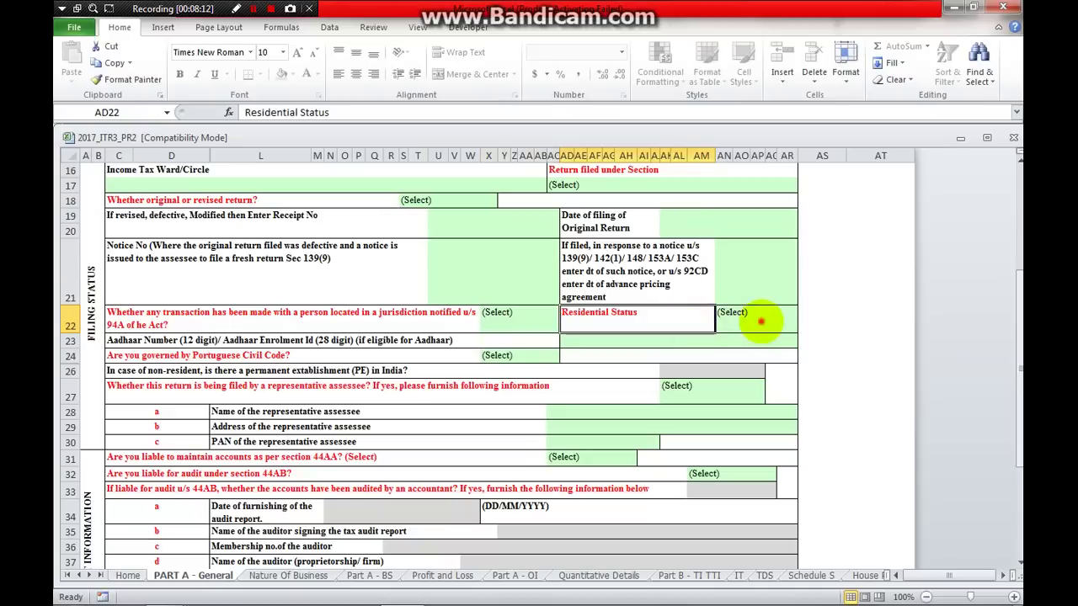
click(760, 320)
click(798, 327)
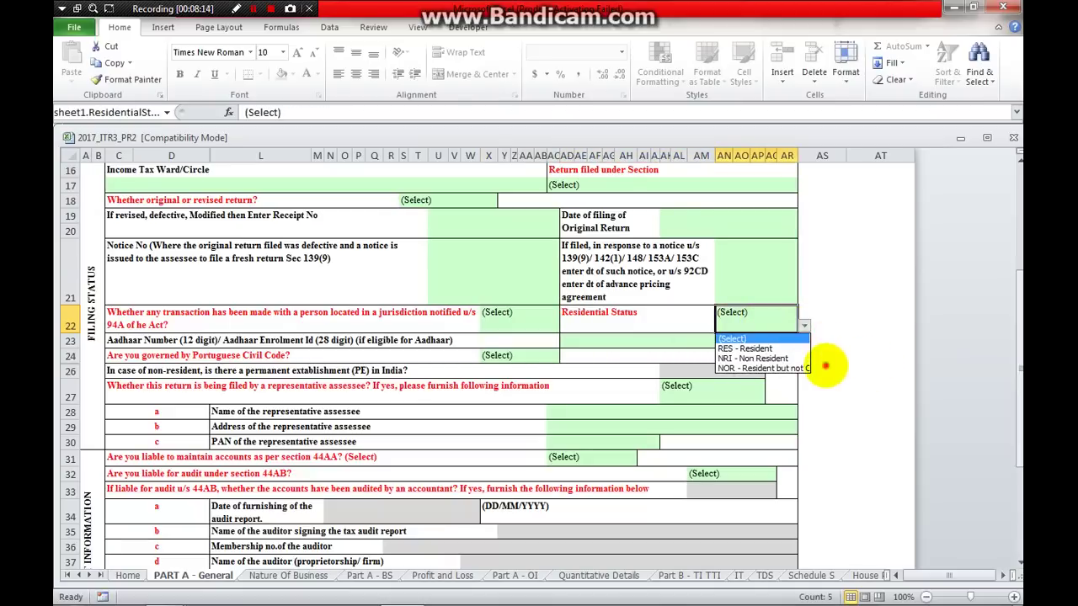
click(665, 421)
- Examine the Aadhaar number / enrolment ID line and its entry field
click(403, 355)
click(390, 339)
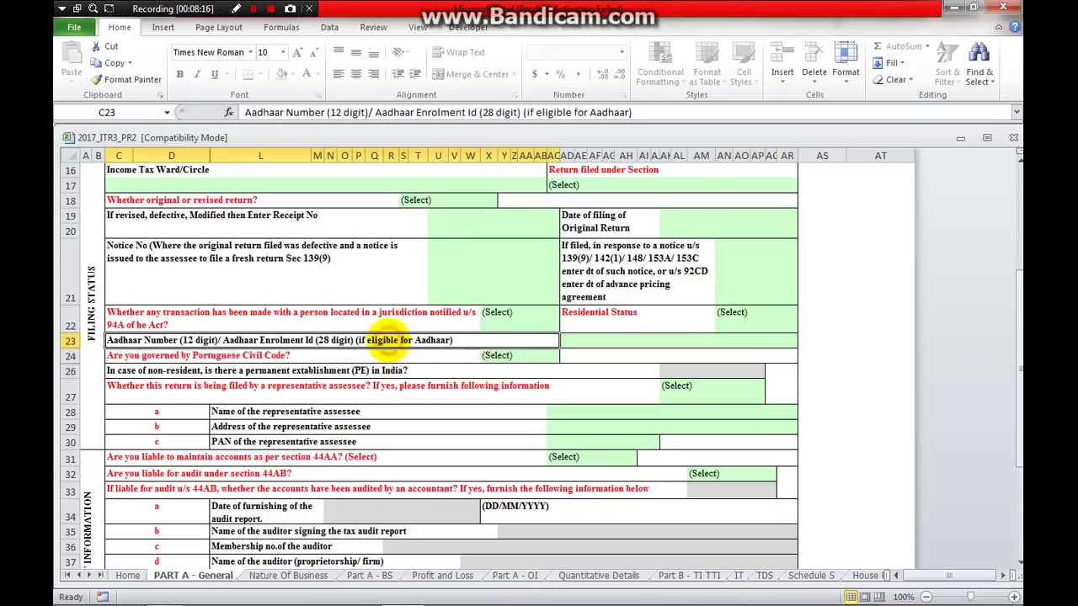
click(590, 341)
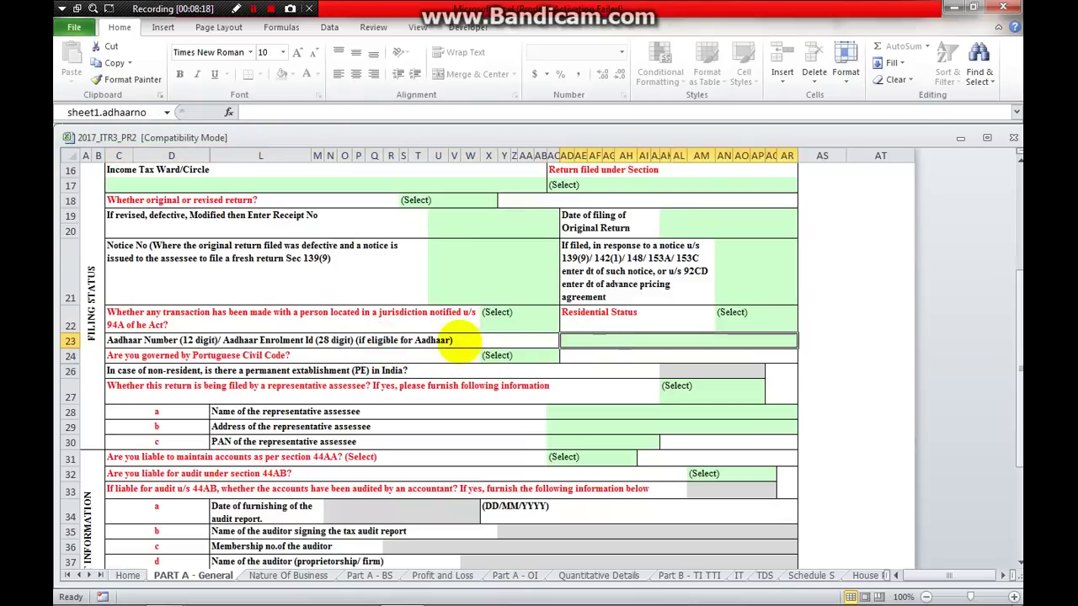
click(444, 342)
click(585, 339)
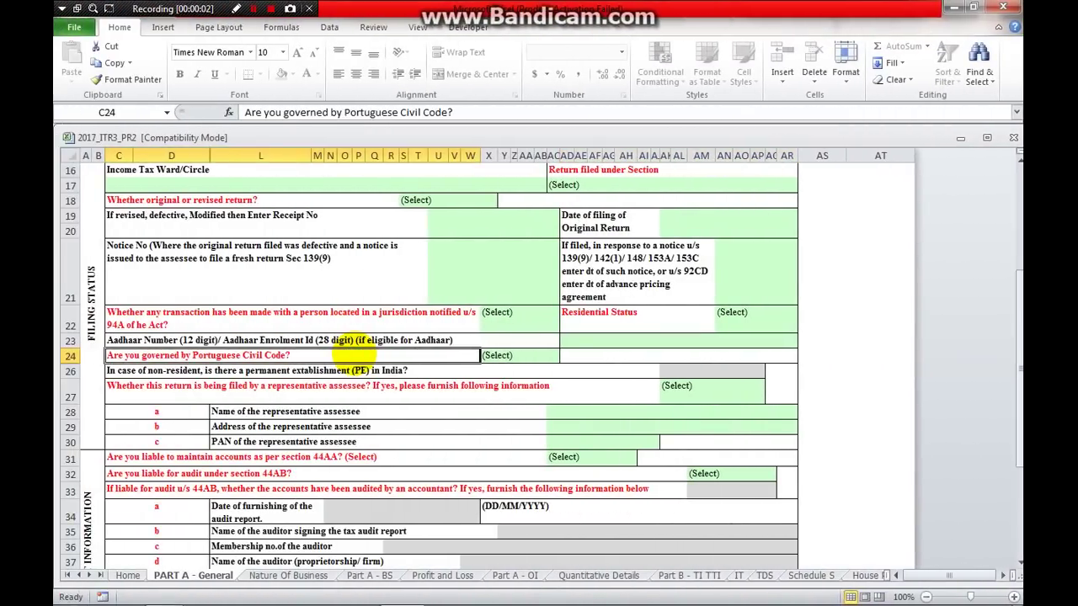
- View the choices for being governed by the Portuguese Civil Code without picking one
click(505, 356)
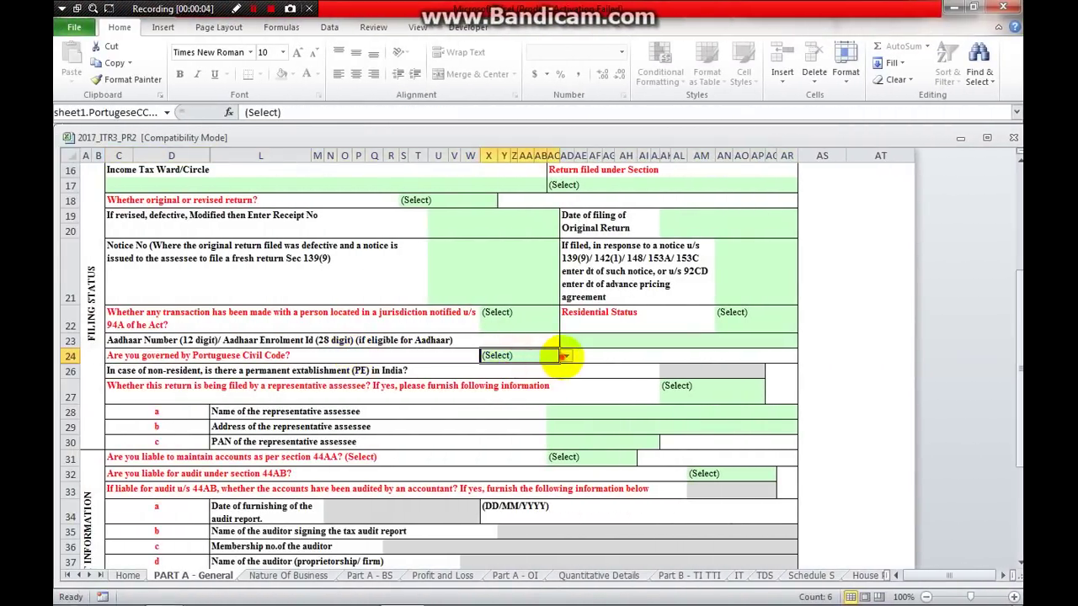
click(566, 357)
key(Escape)
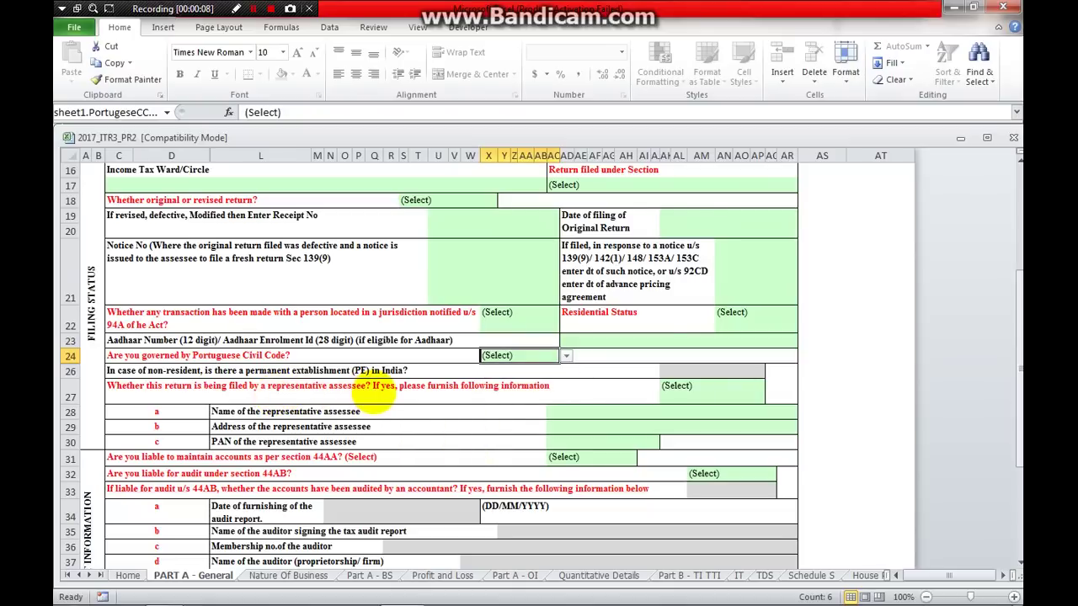
- View the choices for whether the return is filed by a representative assessee without picking one
click(495, 394)
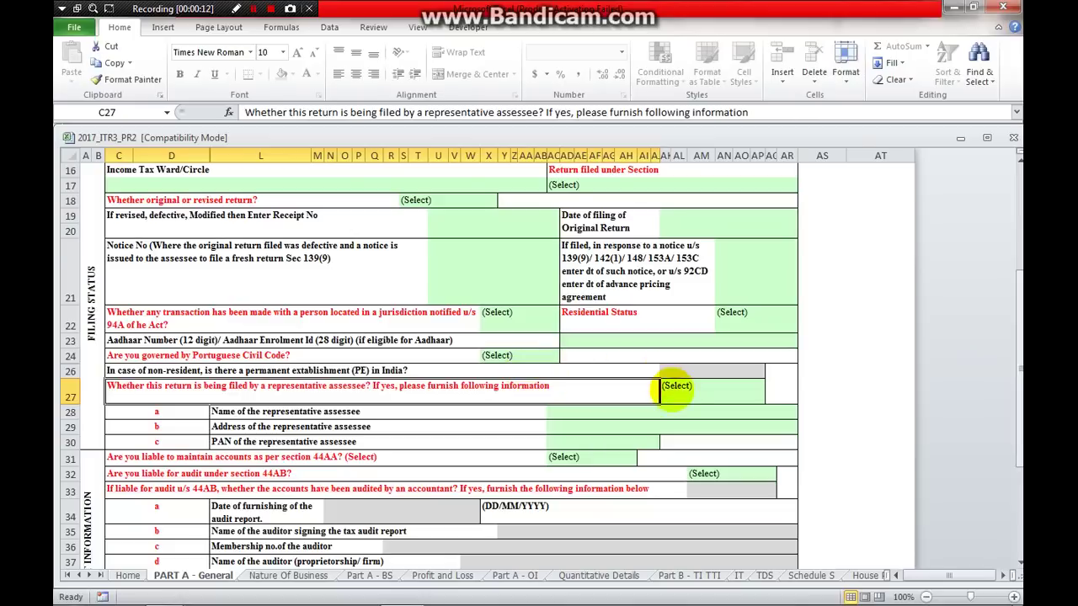
click(682, 394)
click(771, 395)
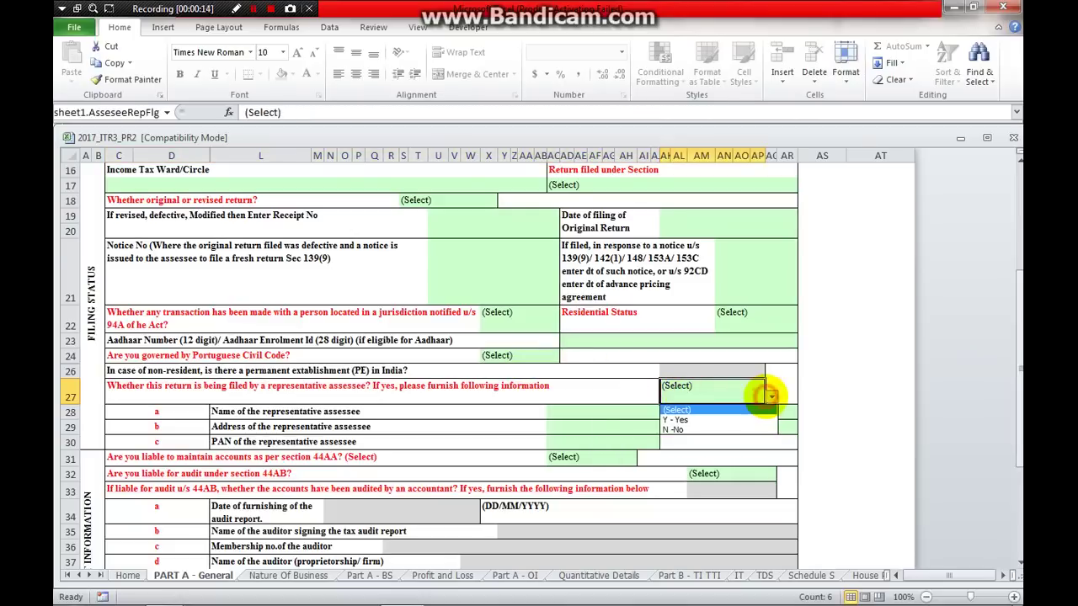
click(627, 427)
- In the audit information, answer No to being liable to maintain accounts as per section 44AA
scroll(619, 425, down, 2)
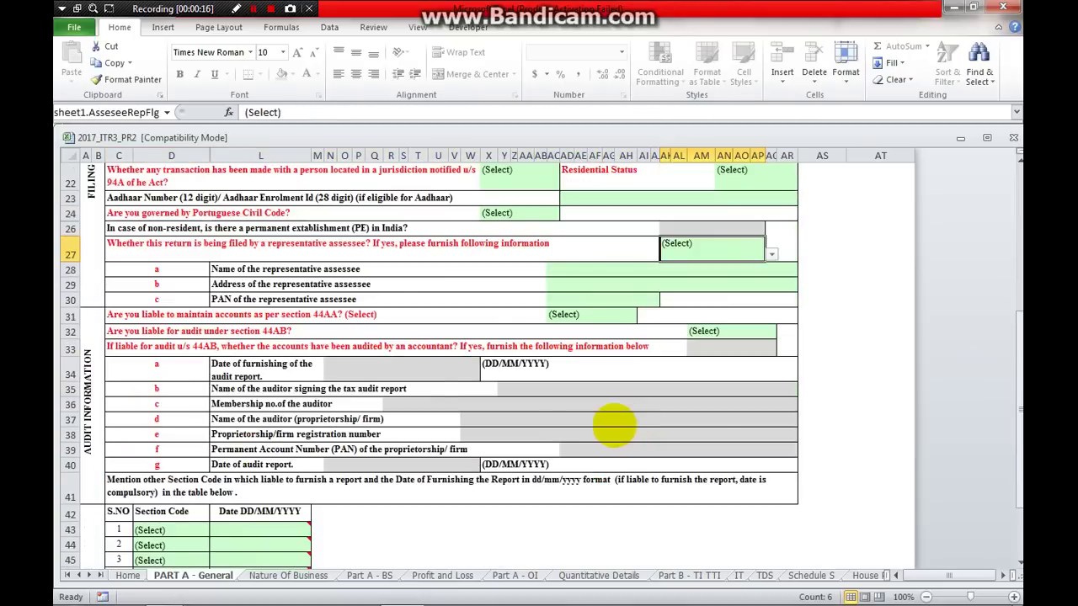
click(349, 314)
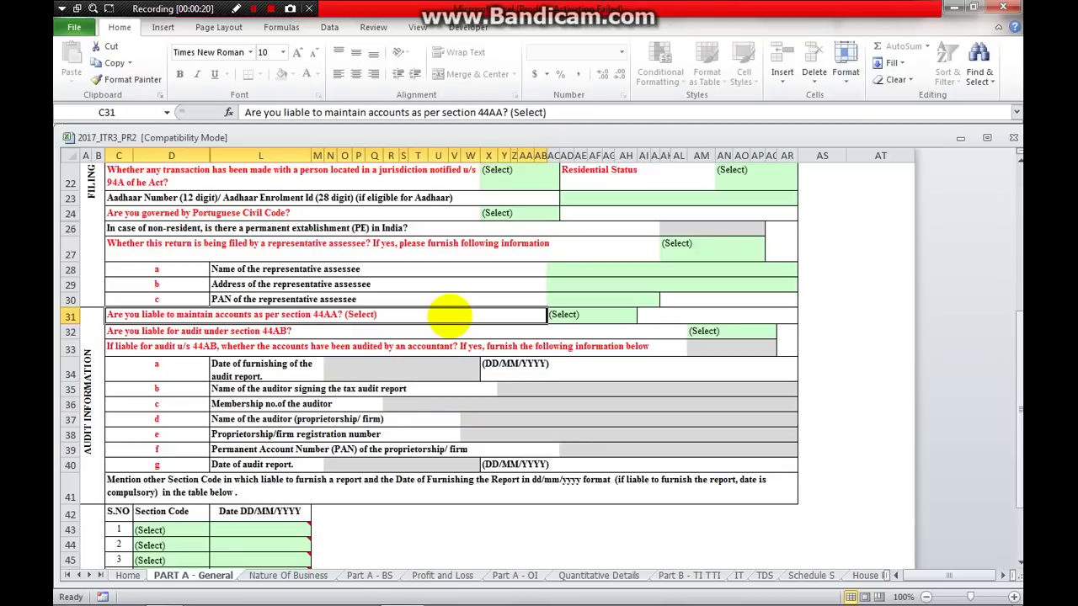
click(577, 318)
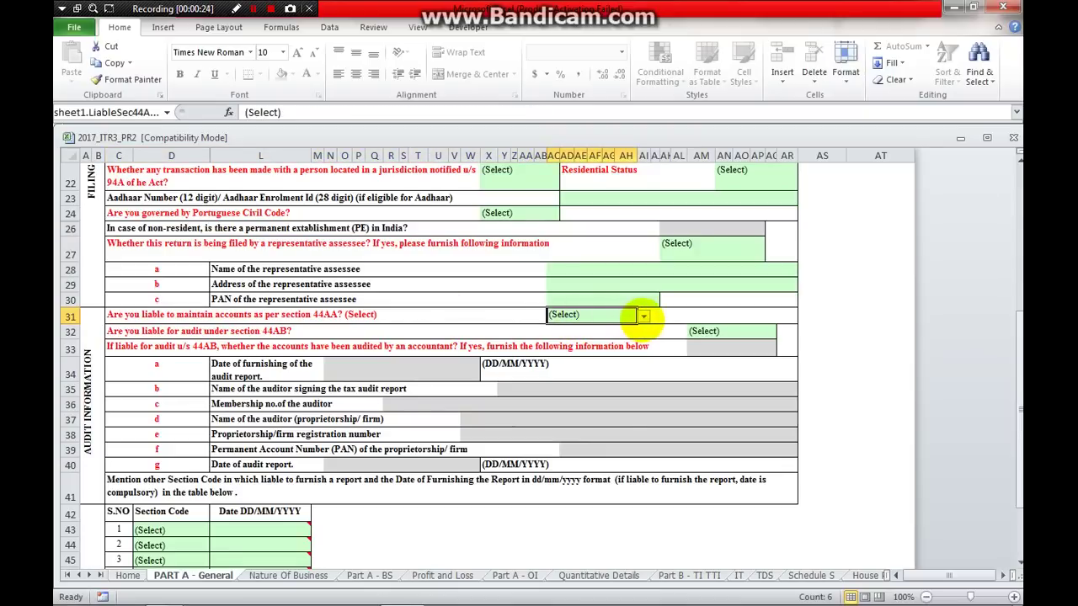
click(643, 315)
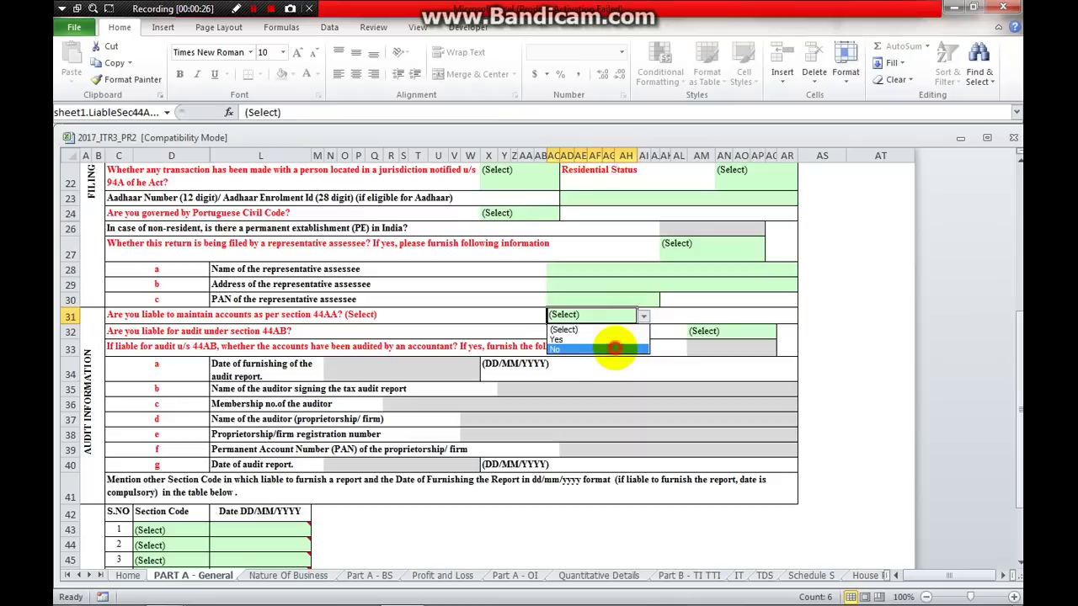
click(615, 348)
- Set the liability for audit under section 44AB to N -No
click(245, 334)
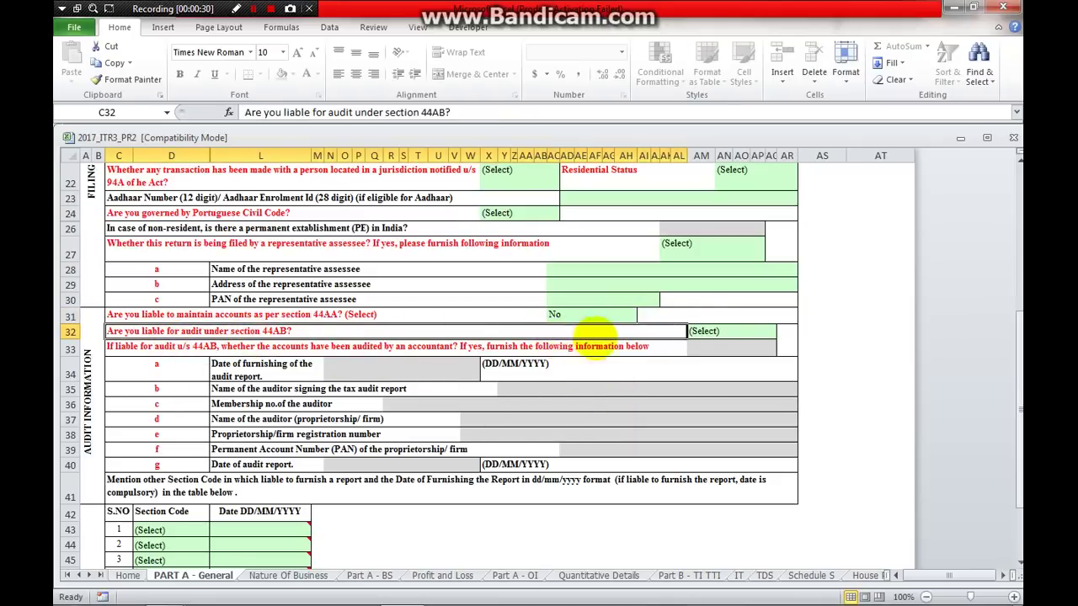
click(712, 331)
click(783, 331)
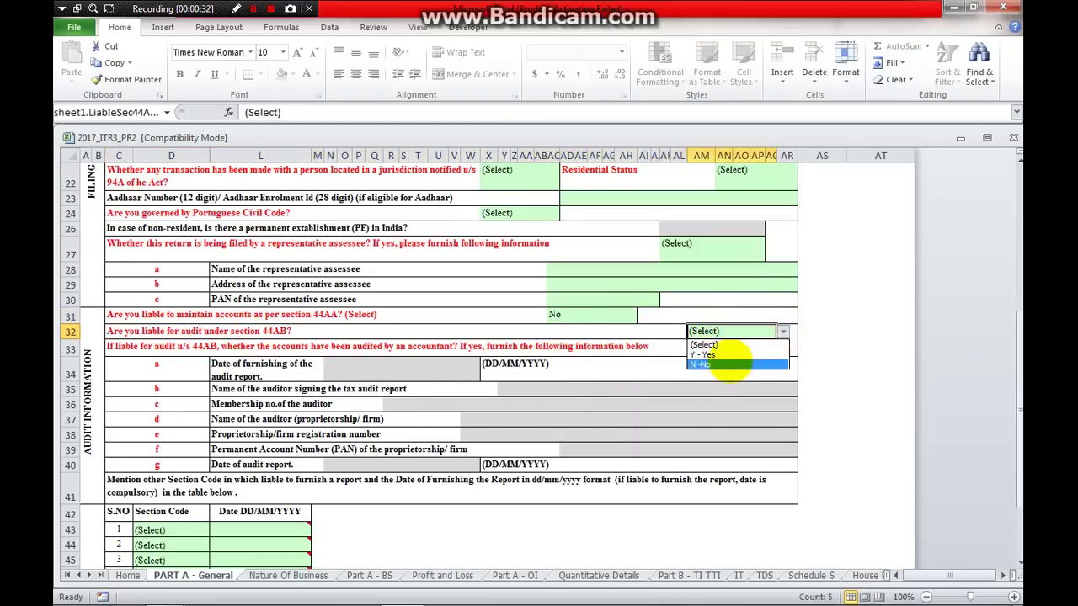
click(706, 363)
click(647, 360)
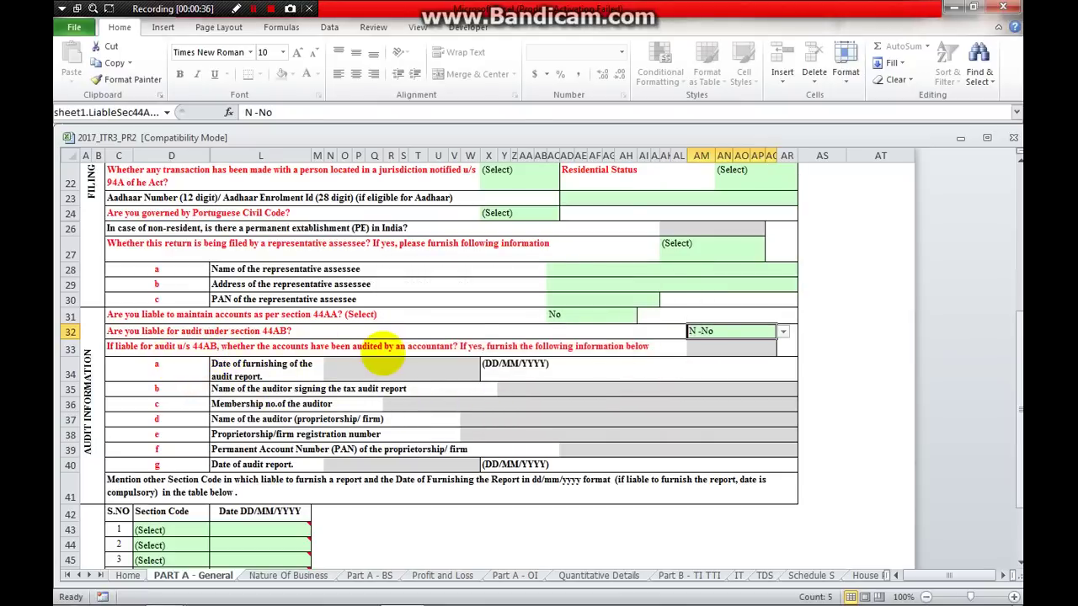
- Examine the auditor and audit report lines for section 44AB, plus the table for other section codes and report dates
click(384, 350)
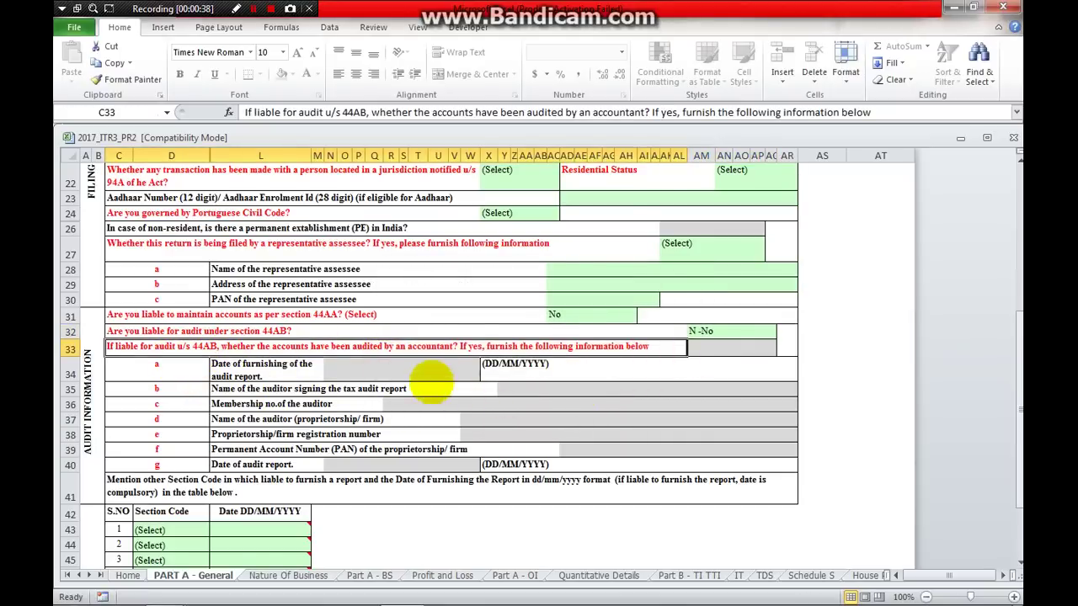
click(417, 372)
click(557, 413)
click(561, 429)
click(637, 450)
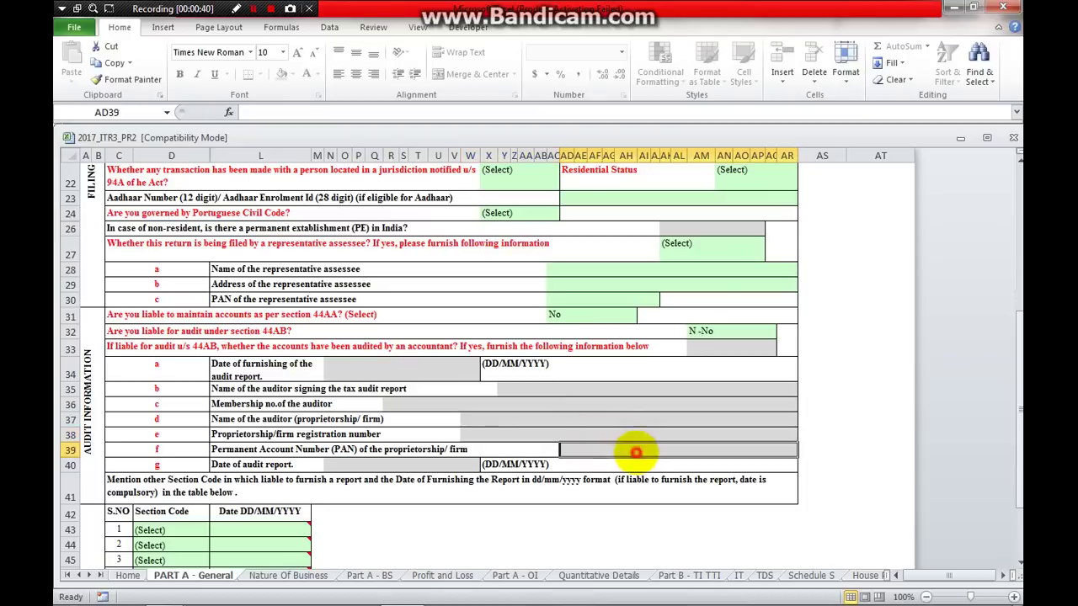
click(280, 391)
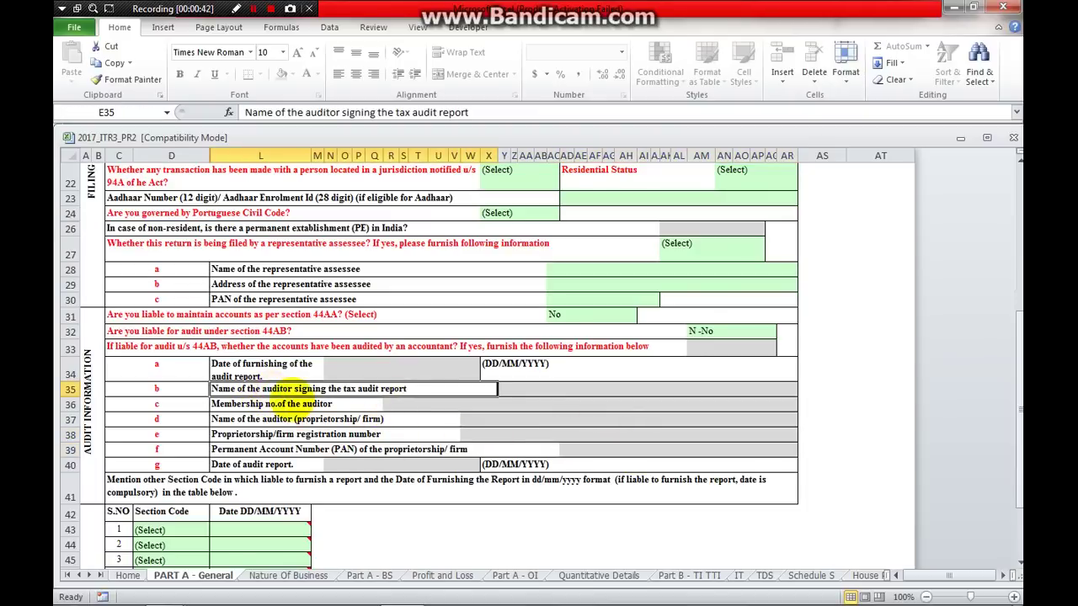
click(280, 376)
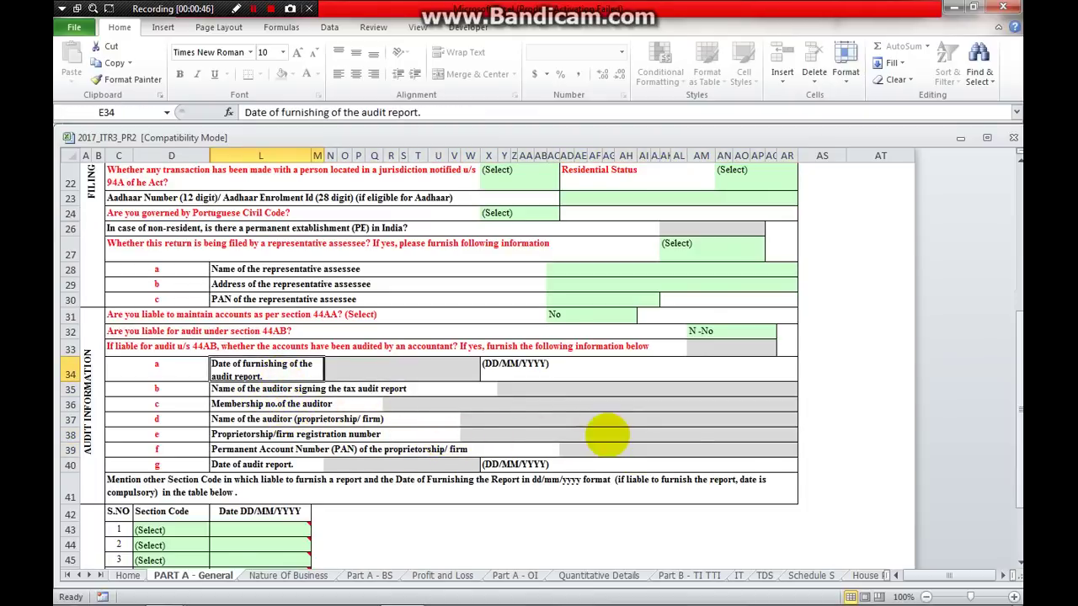
click(608, 434)
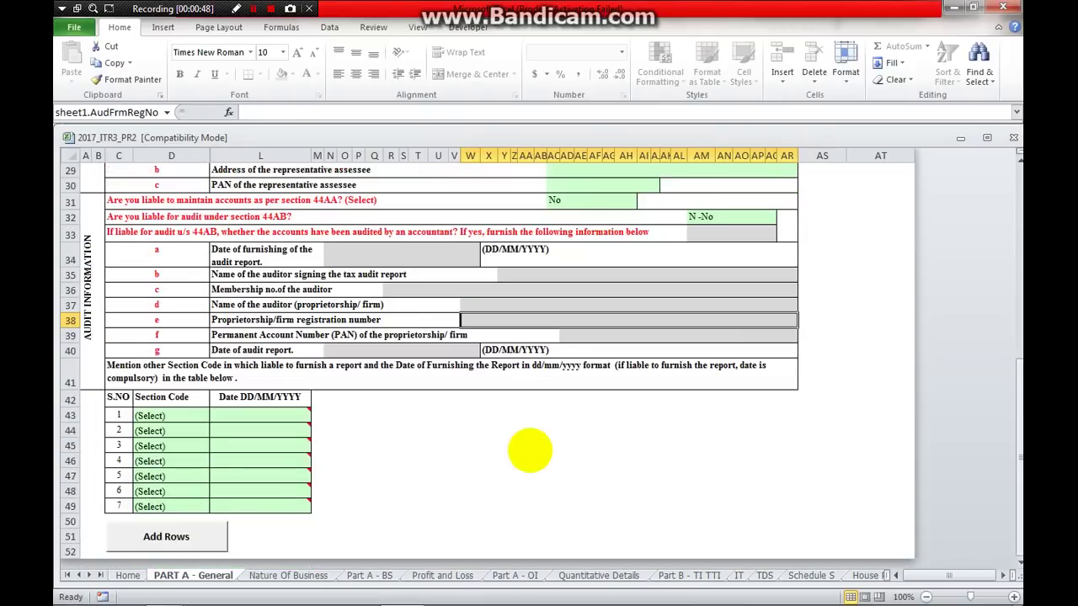
click(171, 445)
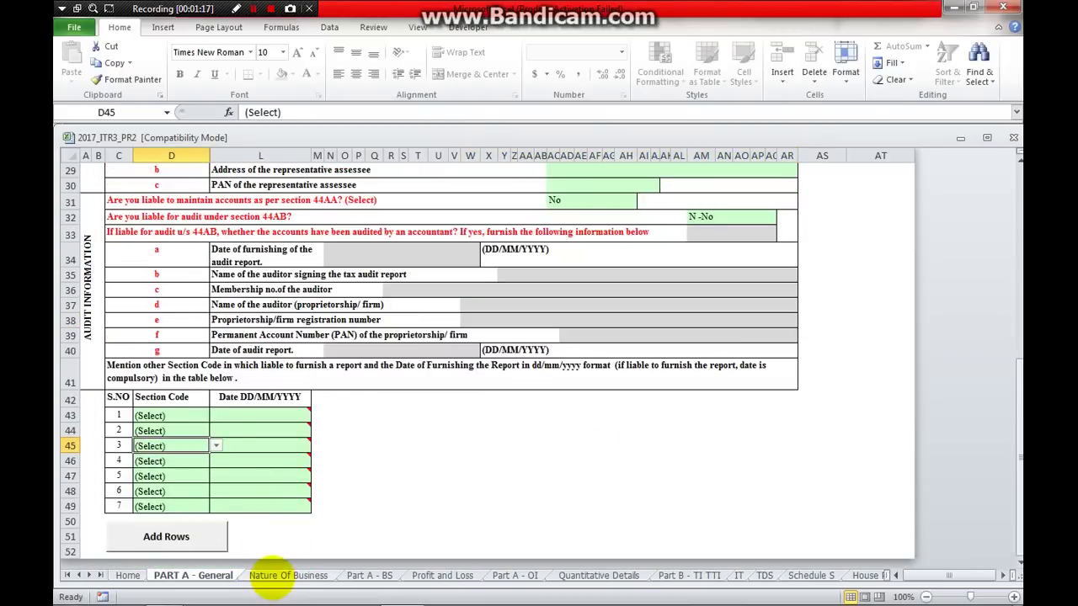
- Open the Nature Of Business sheet and review its heading on the three main activities or products
click(272, 576)
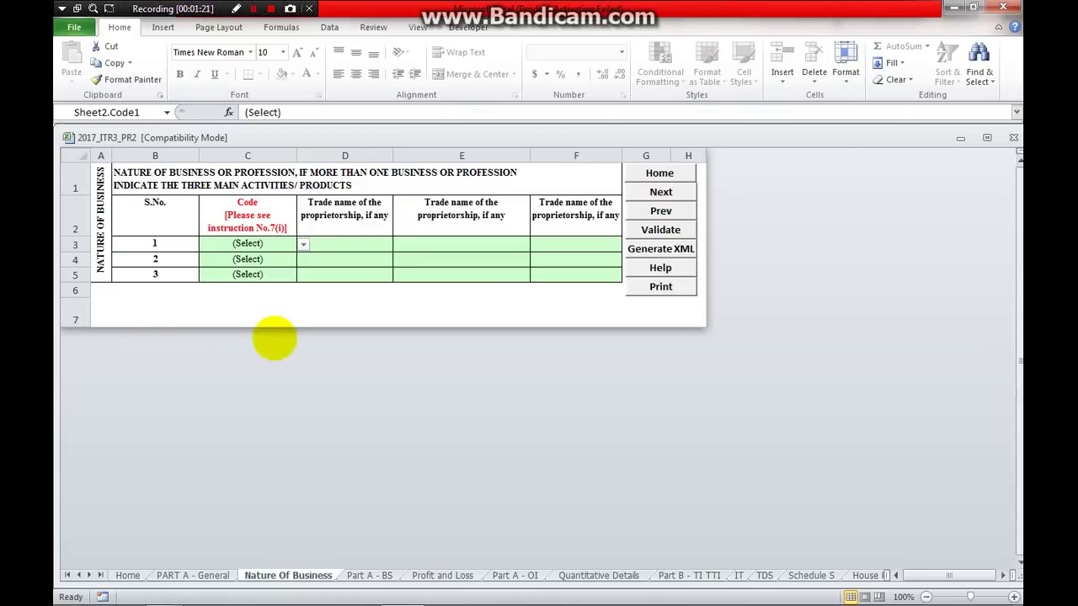
click(233, 185)
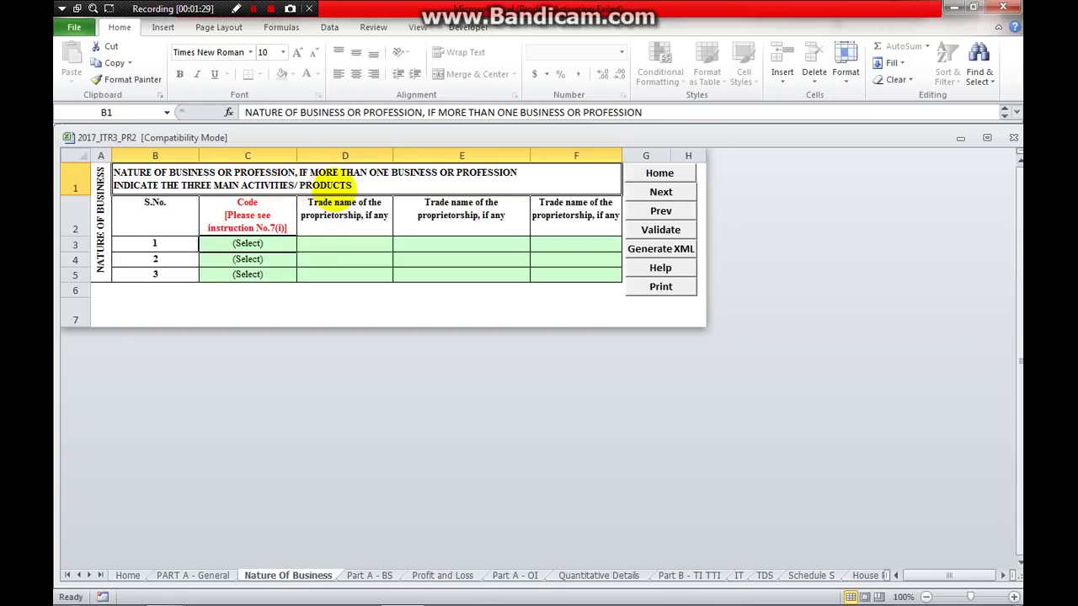
- Look through the business code list for row 1 and choose 1001-Other Sector
click(276, 243)
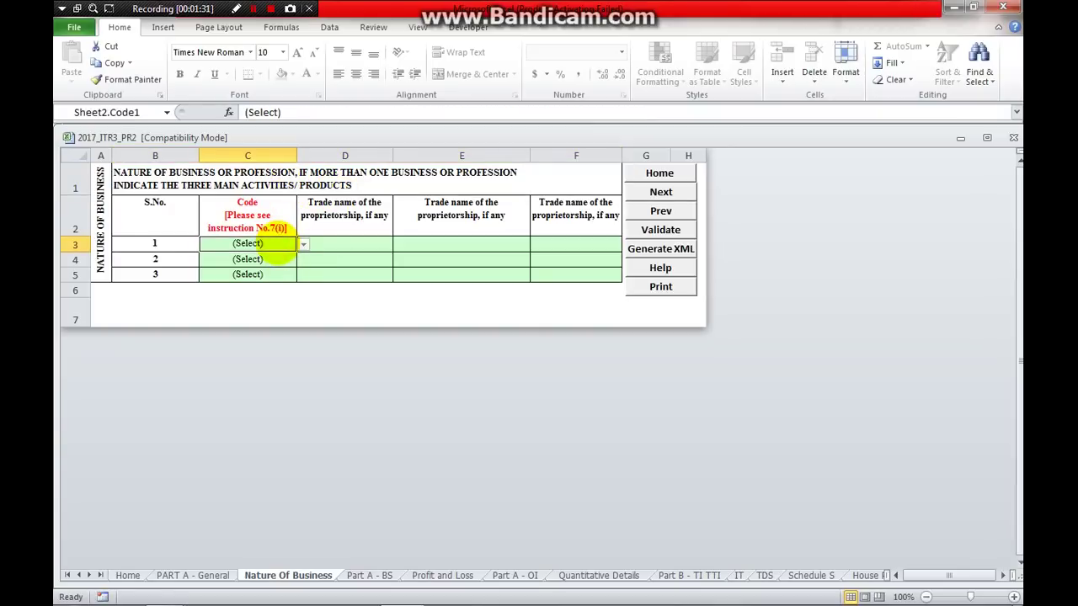
click(302, 243)
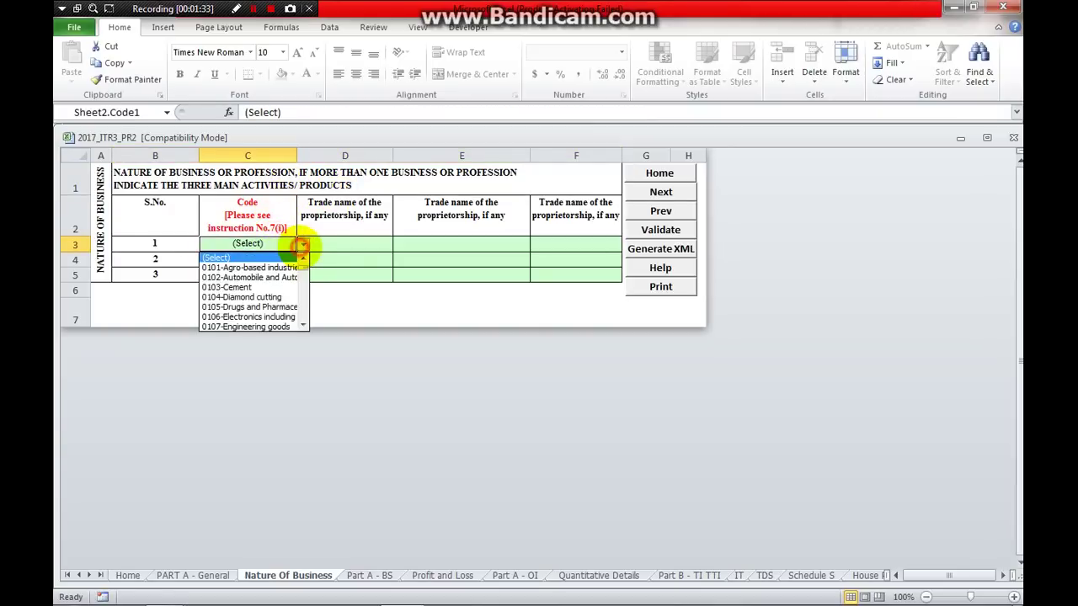
drag(303, 267, 282, 261)
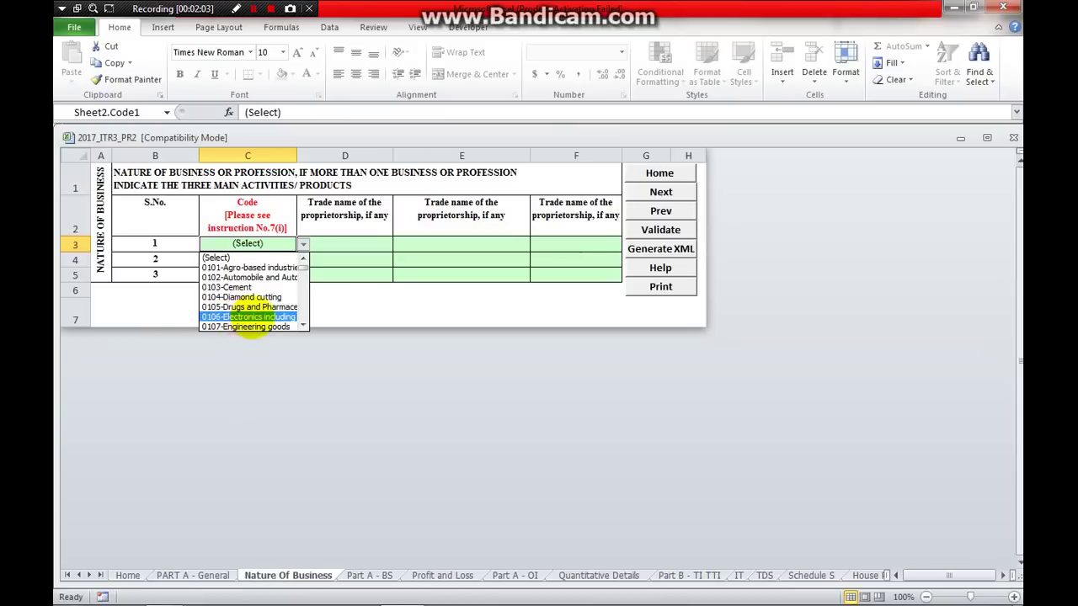
click(301, 325)
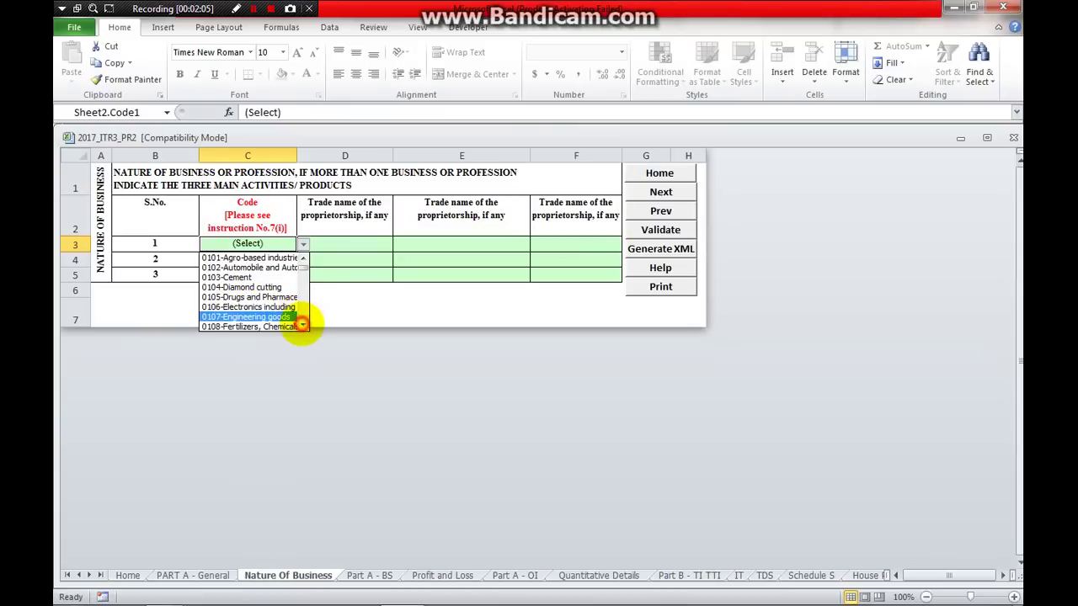
click(301, 325)
click(302, 325)
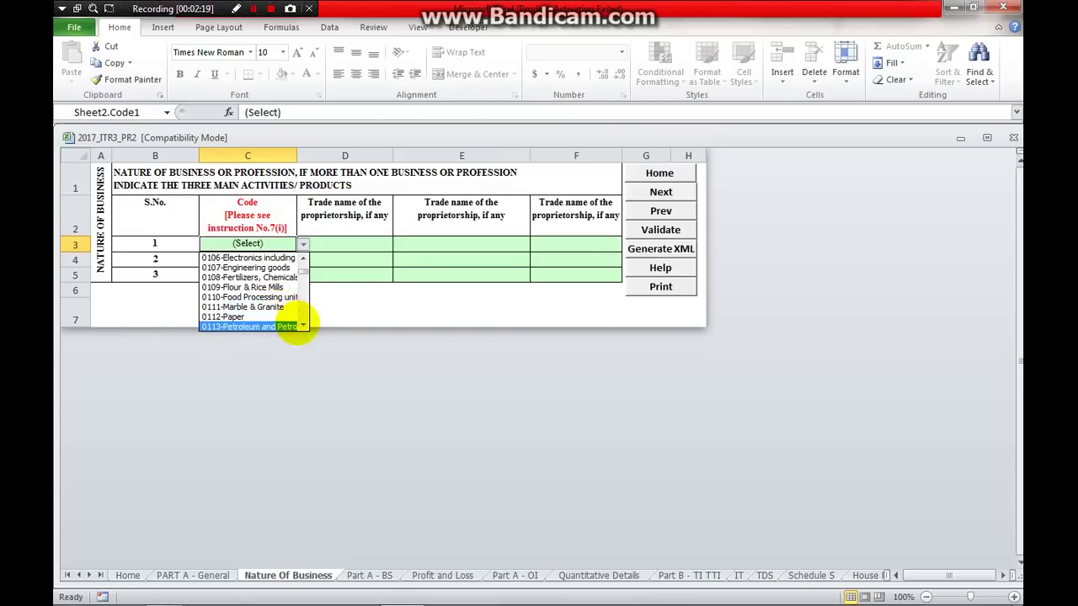
scroll(299, 324, down, 2)
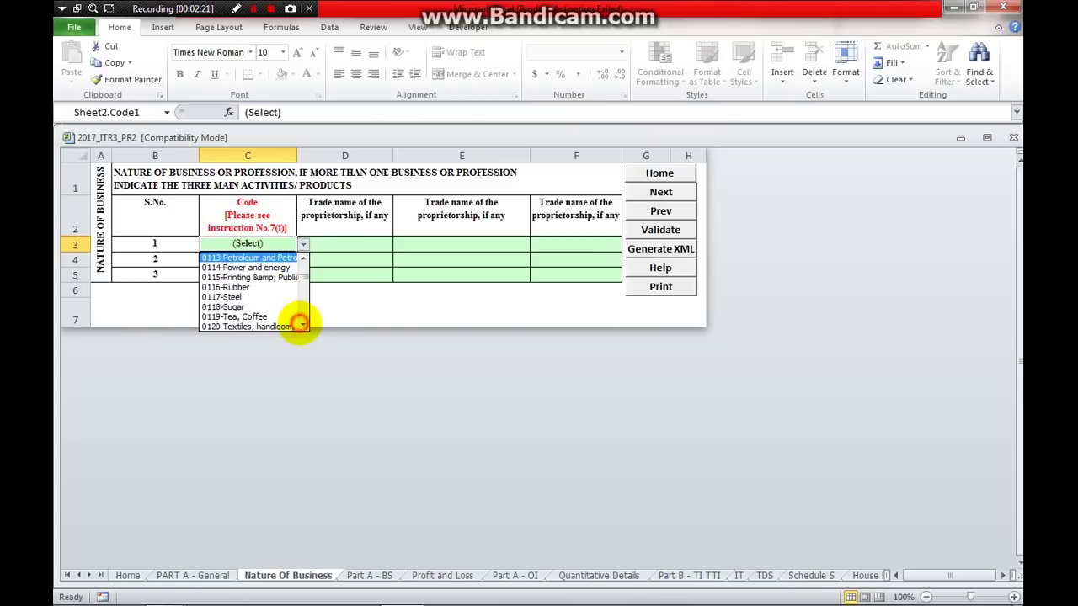
click(302, 326)
click(302, 326)
click(302, 326)
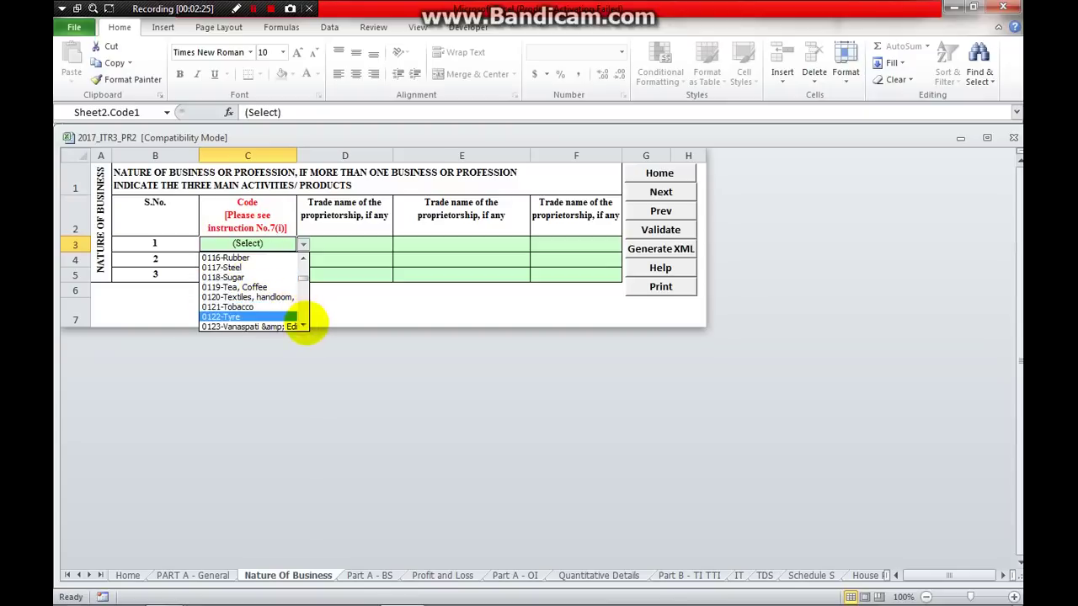
click(302, 326)
click(303, 326)
click(303, 326)
click(302, 326)
click(302, 326)
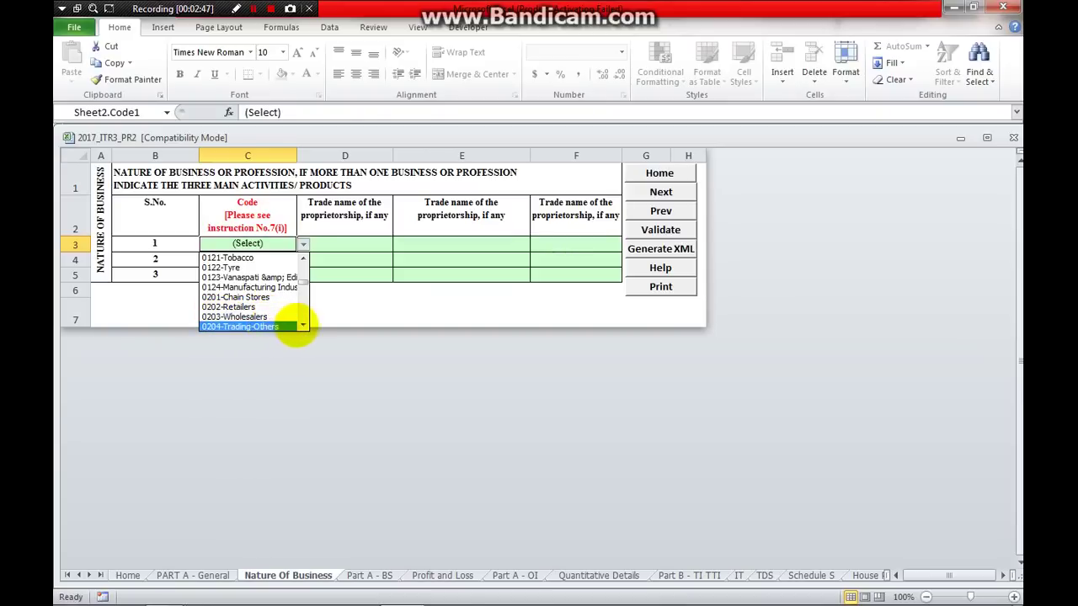
click(302, 326)
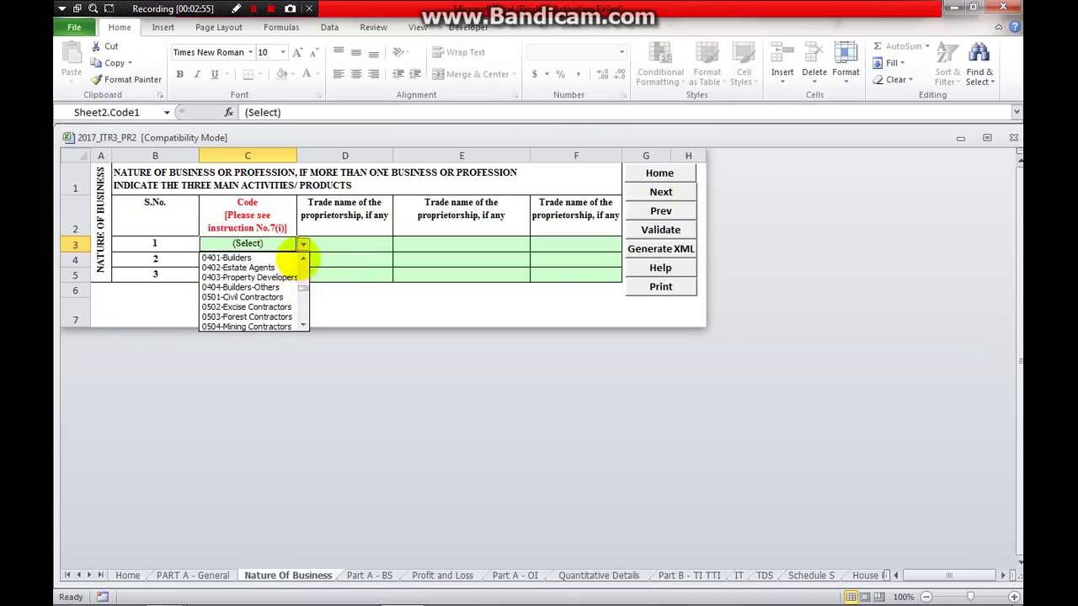
click(302, 257)
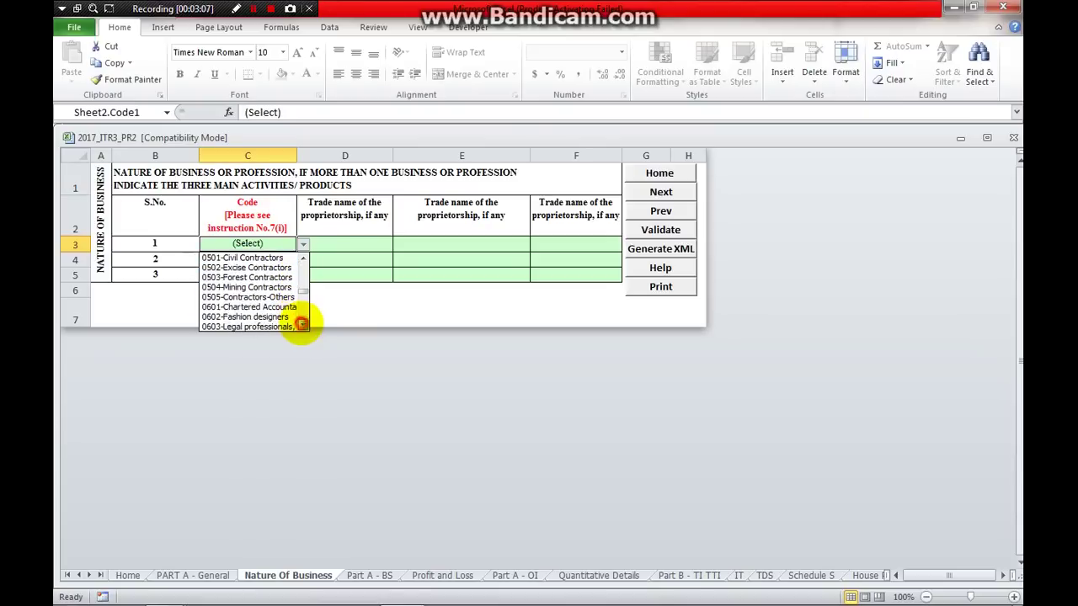
click(301, 324)
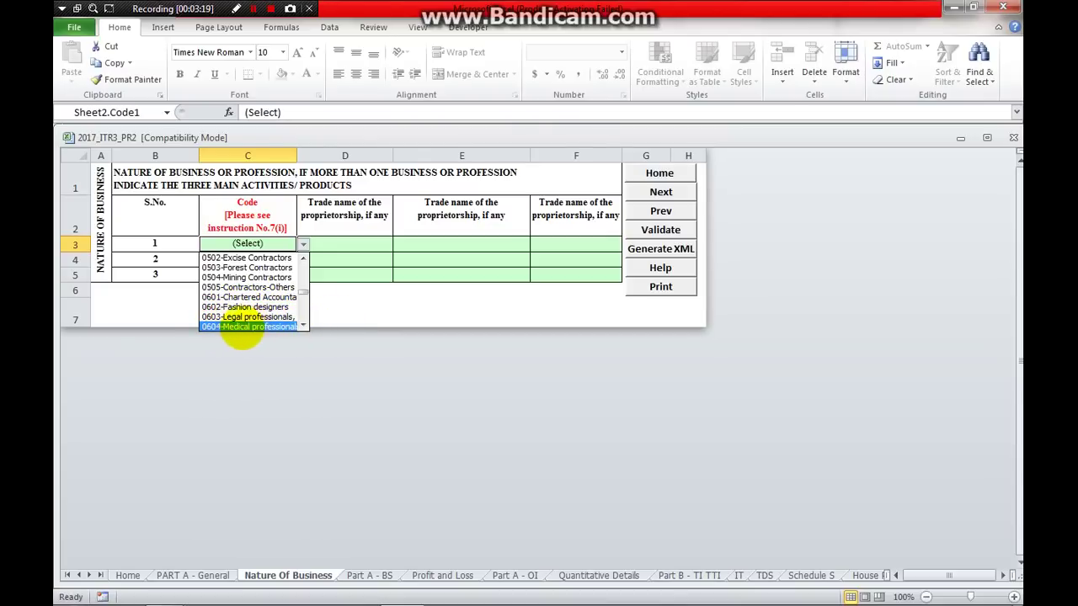
click(303, 325)
click(303, 325)
click(303, 325)
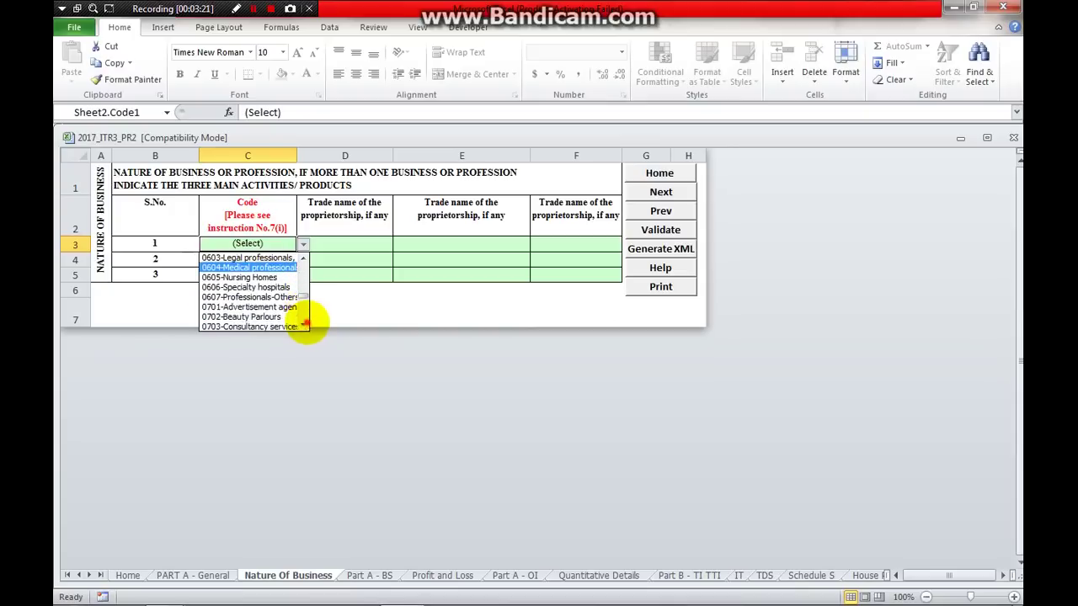
click(303, 325)
drag(305, 299, 304, 318)
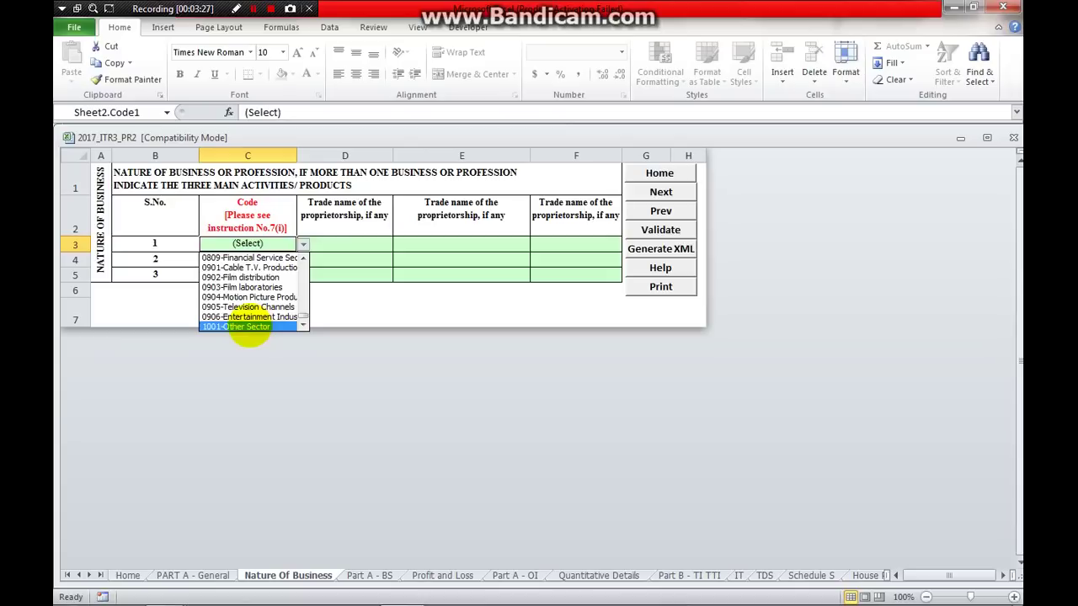
click(248, 328)
- Examine the three cells for the trade name of the proprietorship in row 1
click(329, 248)
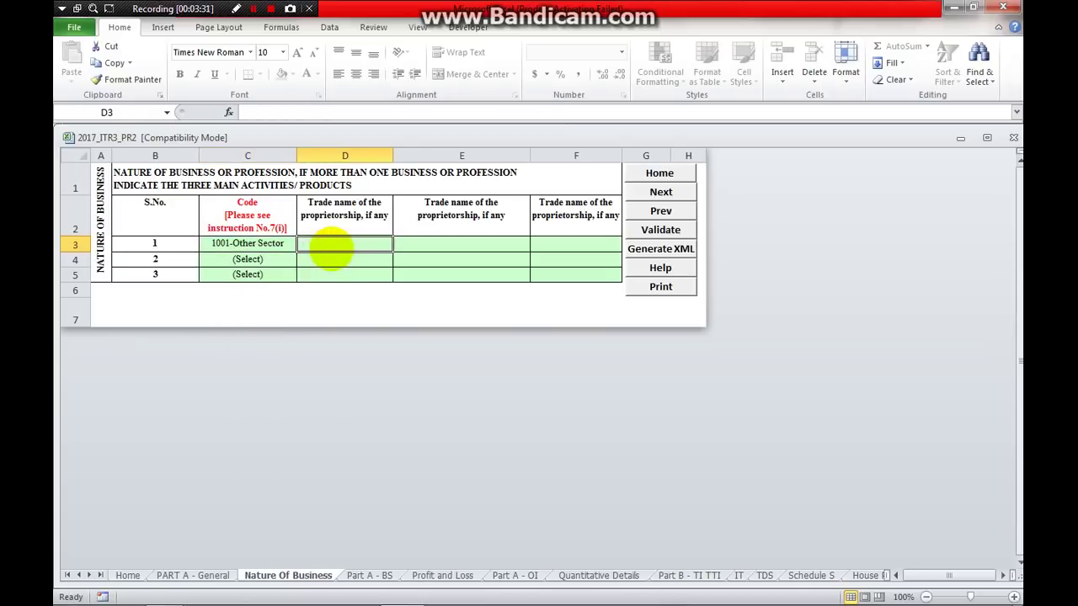
key(Tab)
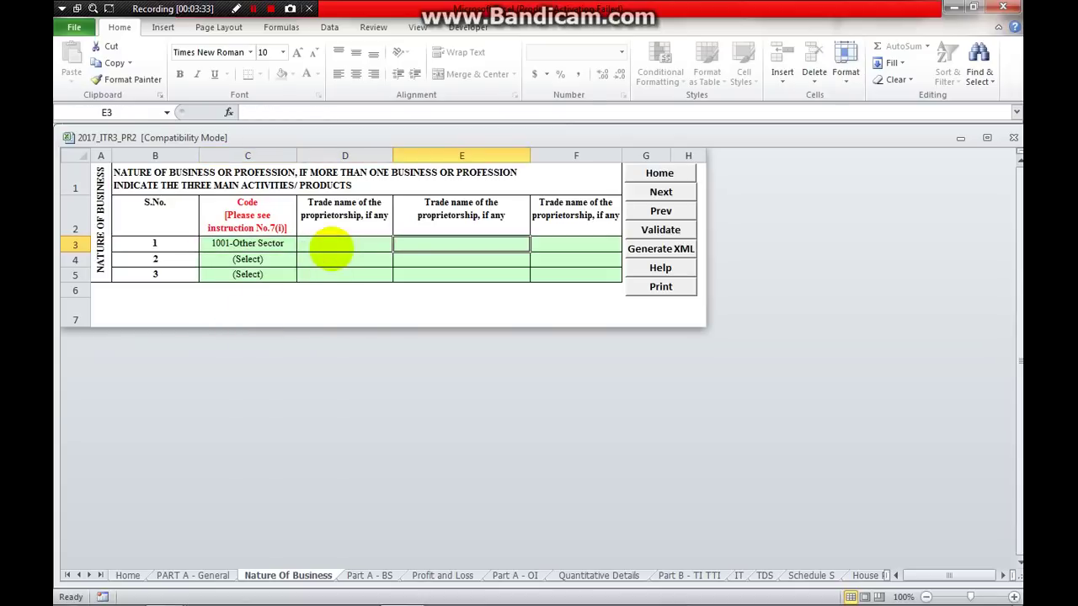
key(Tab)
click(329, 248)
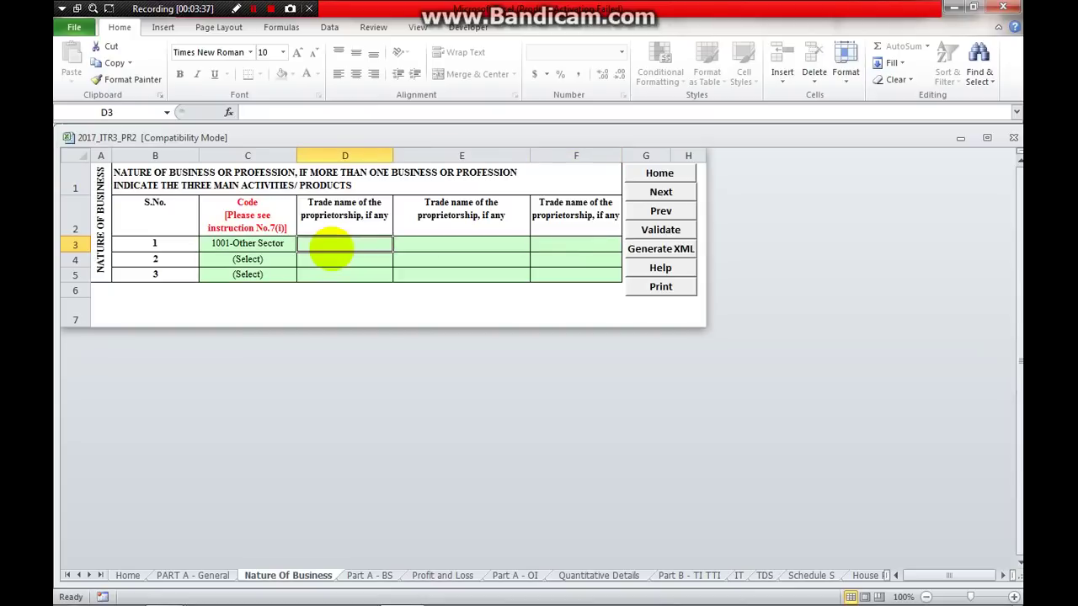
key(Tab)
key(Tab)
key(shift+Tab)
key(shift+Tab)
key(shift+Tab)
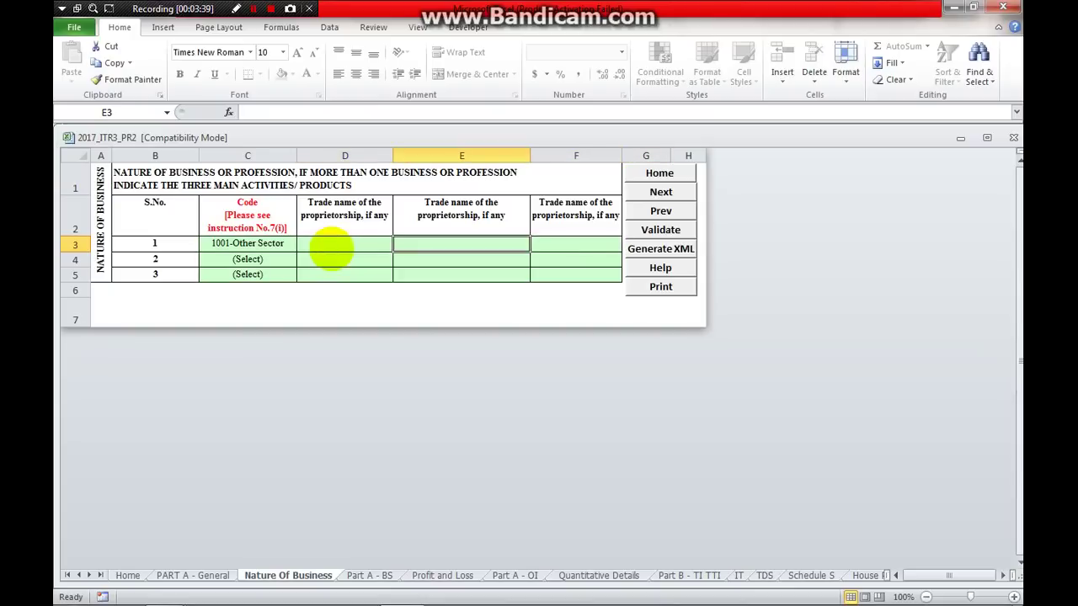
key(Tab)
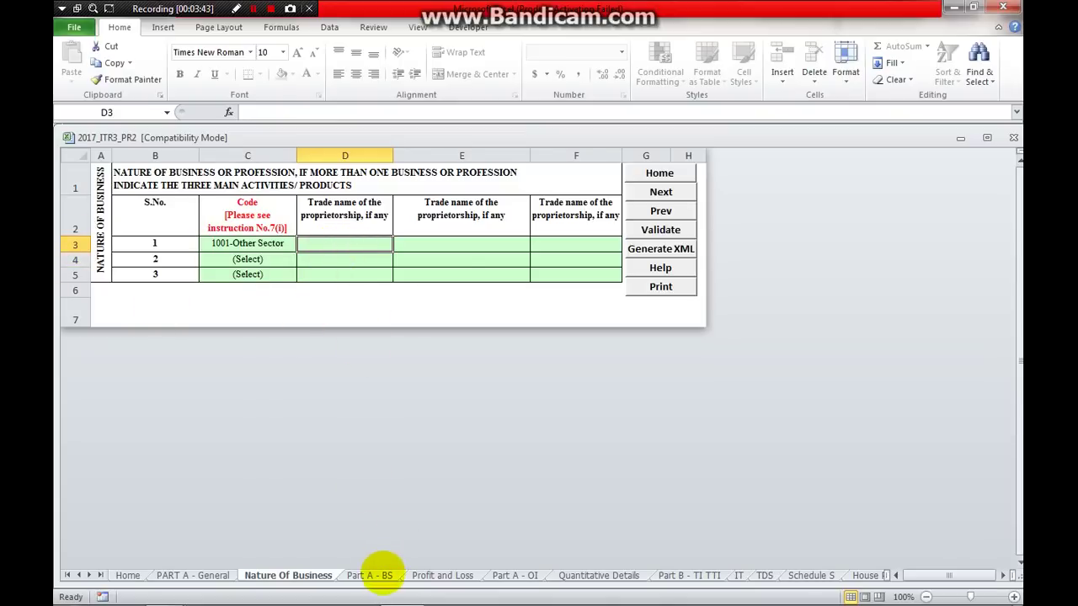
- Open the Part A - BS sheet and review the proprietor's fund and loan funds sections of the balance sheet
click(370, 575)
scroll(397, 507, up, 13)
scroll(397, 508, up, 10)
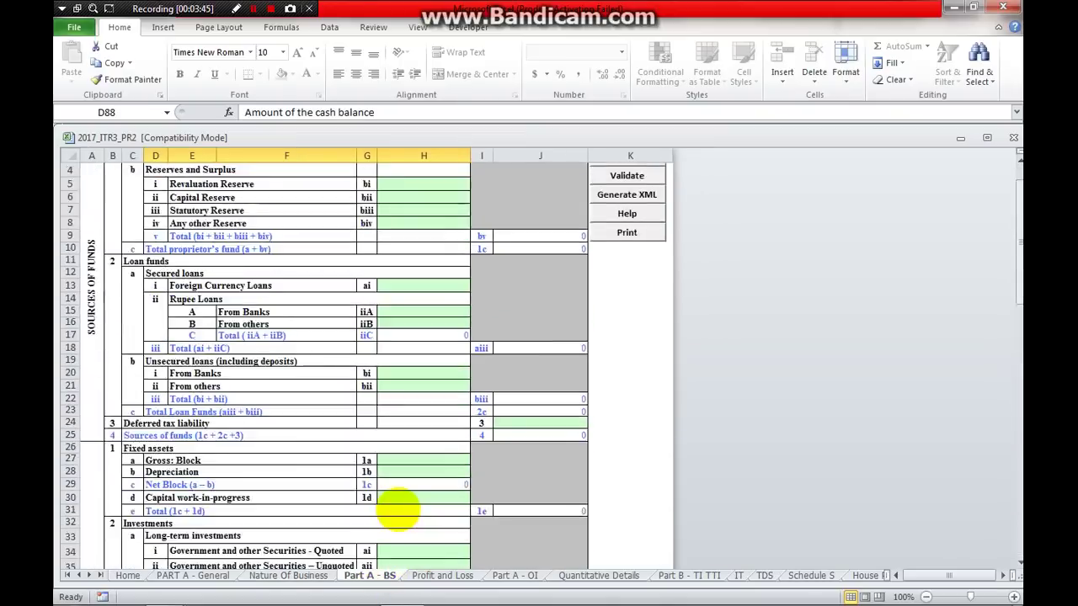
click(278, 195)
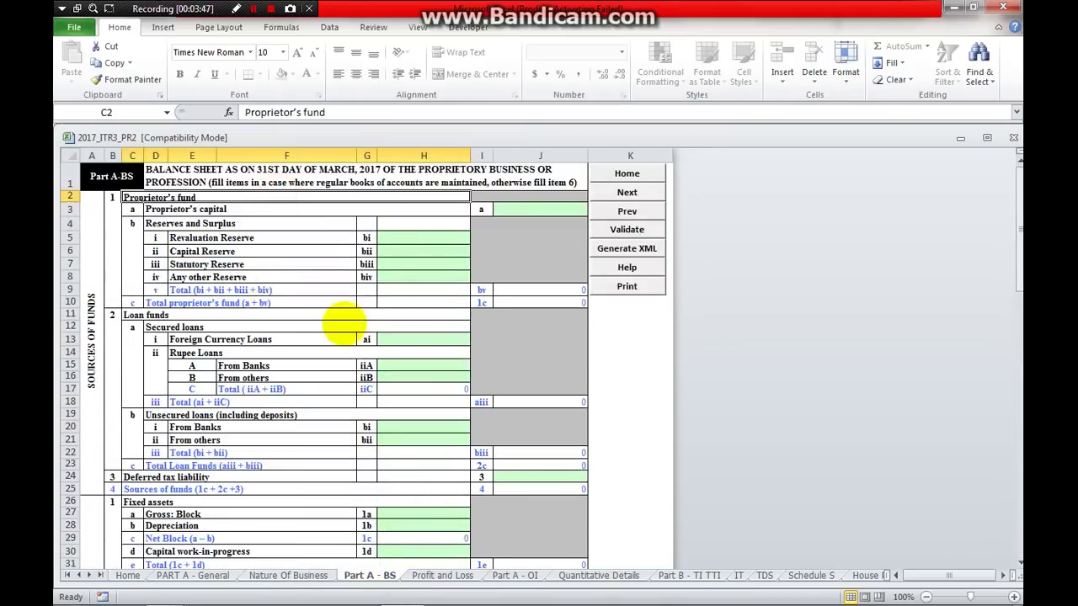
key(Down)
key(Down)
key(Down)
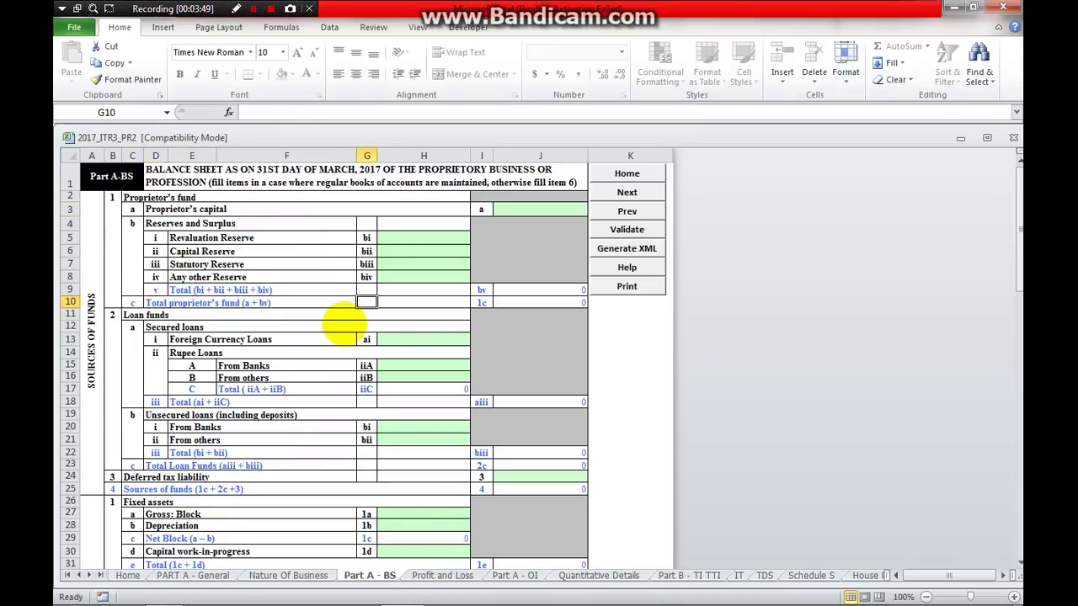
key(Down)
key(Down)
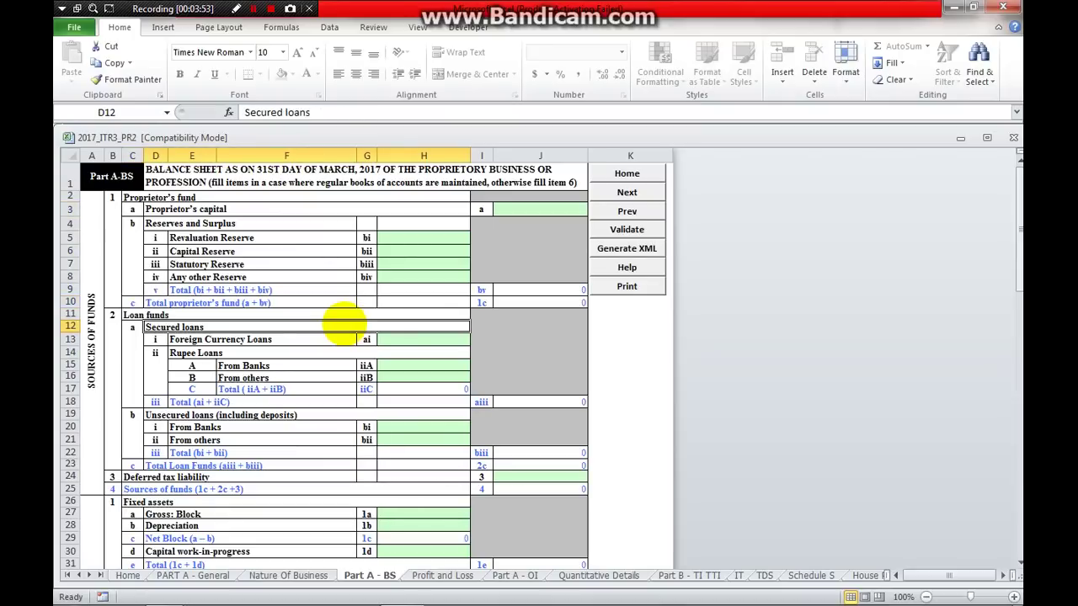
- Examine item 6 of the balance sheet for cases without regular books: sundry debtors, sundry creditors, stock-in-trade and cash balance
scroll(367, 320, down, 20)
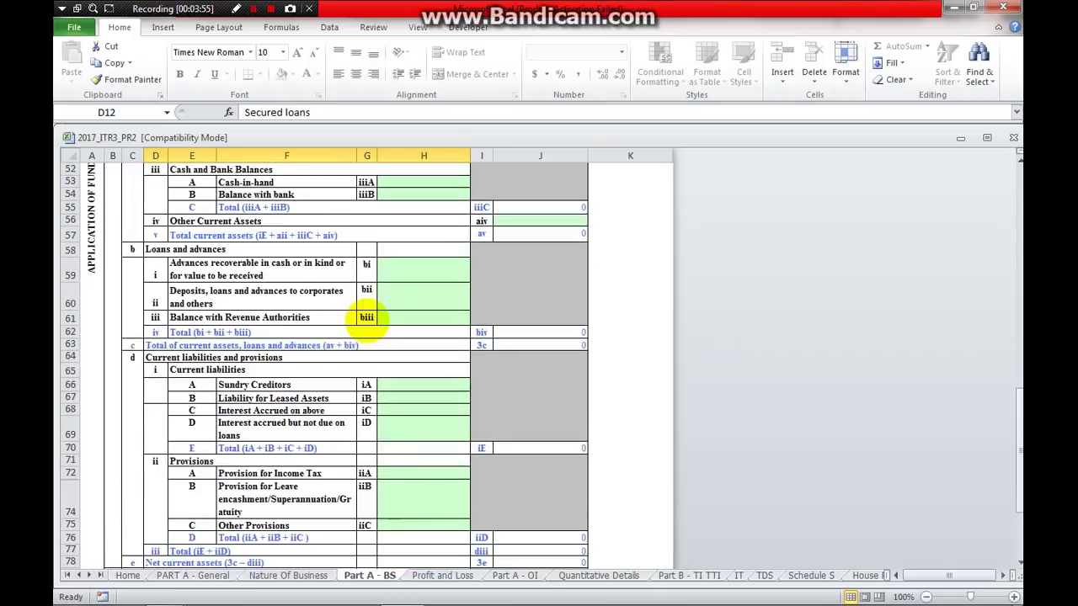
click(172, 368)
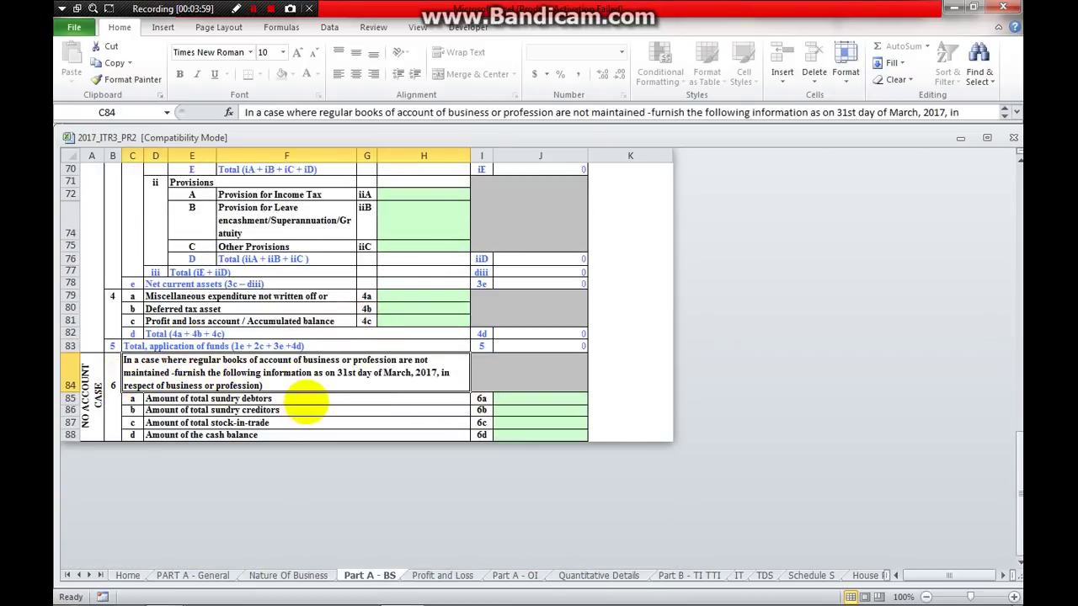
click(303, 400)
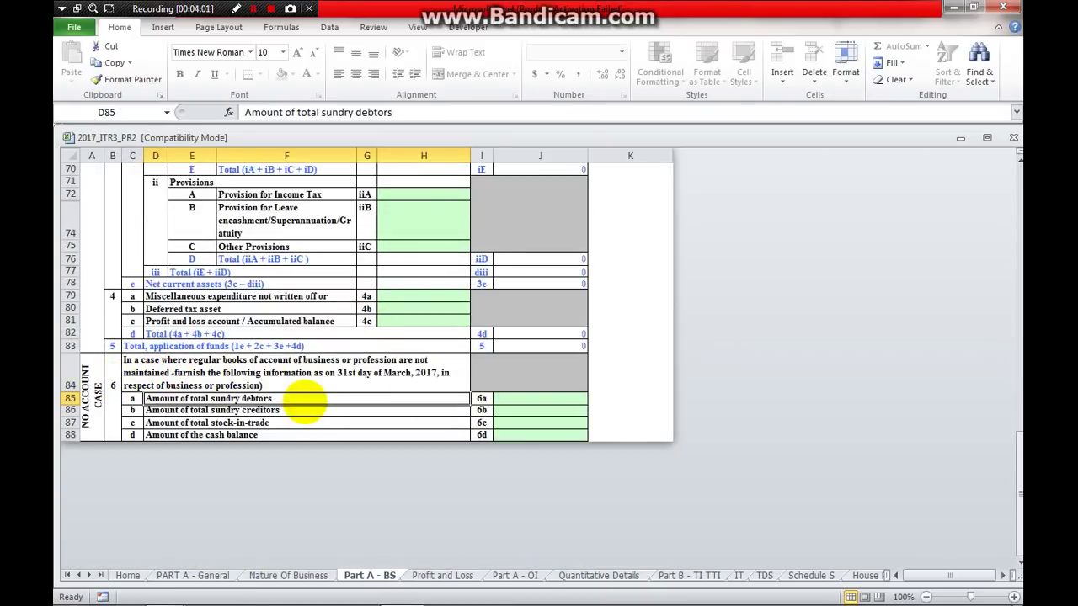
key(Right)
key(Right)
key(Down)
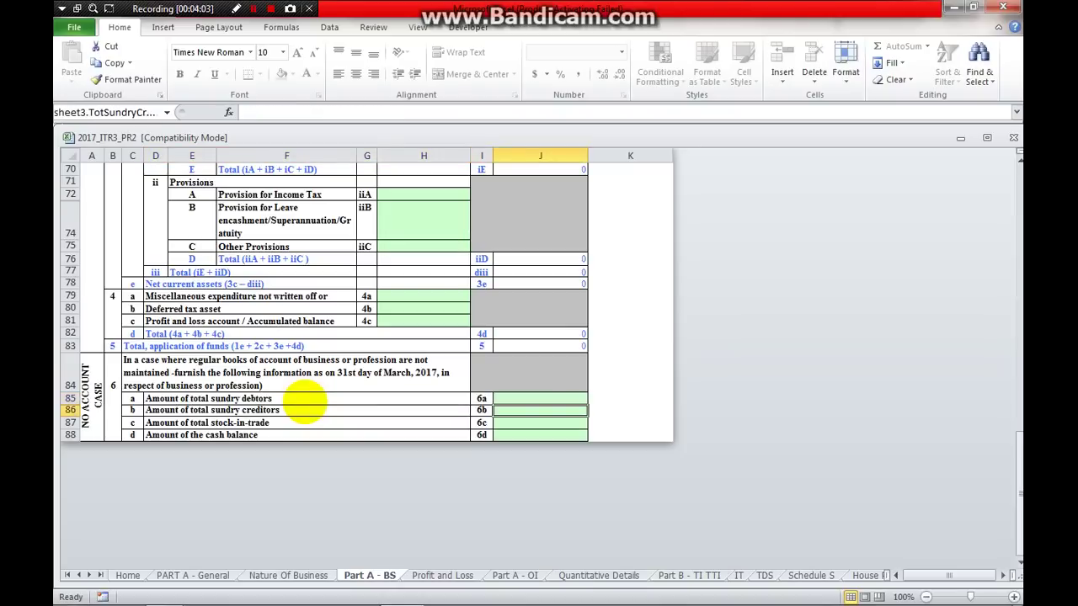
key(Down)
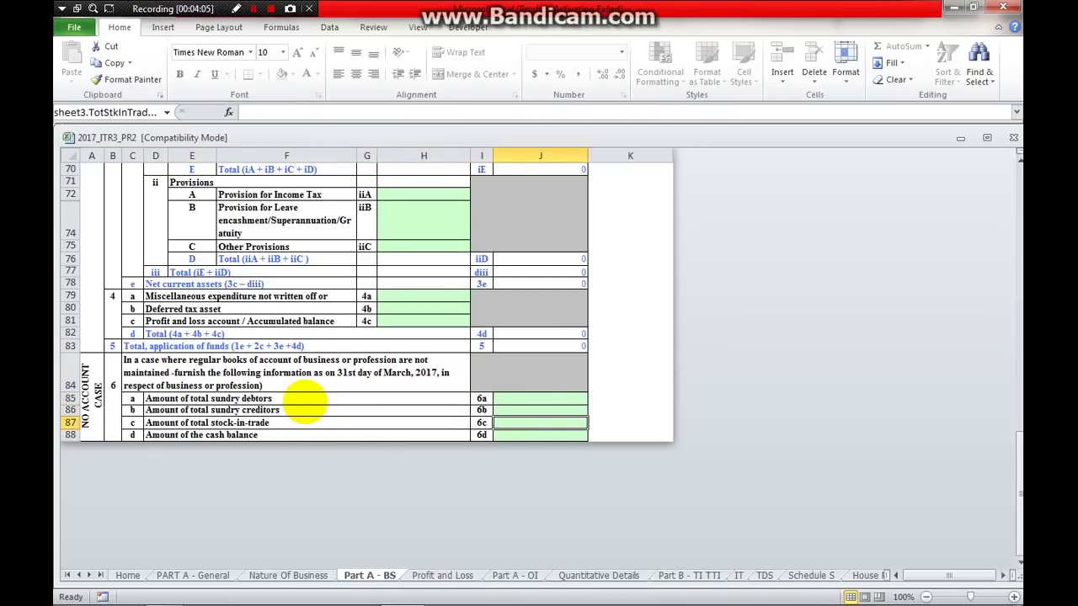
key(Down)
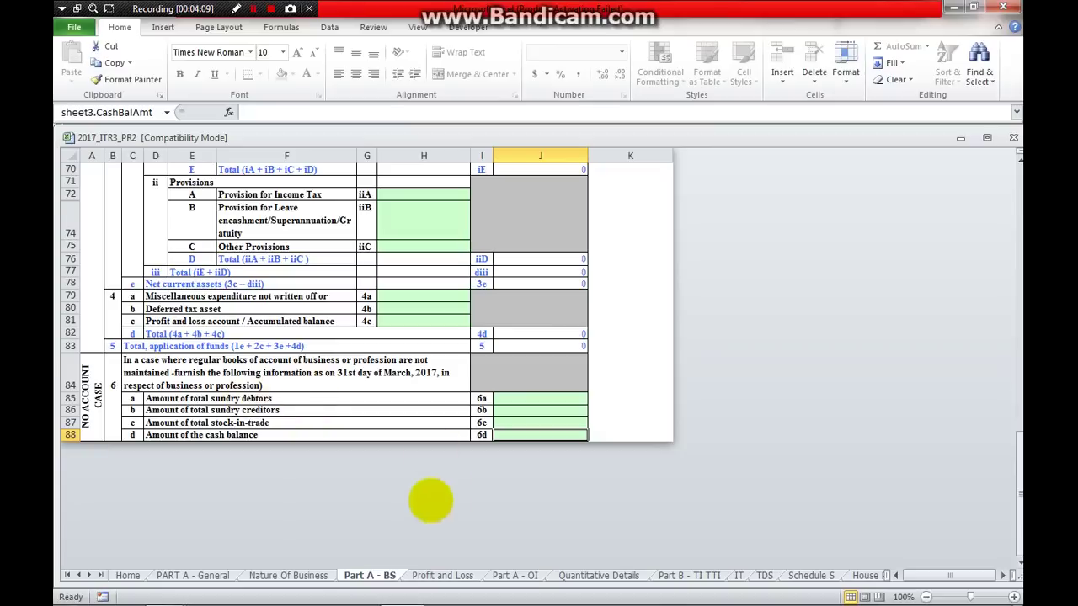
- Open the Profit and Loss sheet and skim through its expense and appropriation items
click(442, 573)
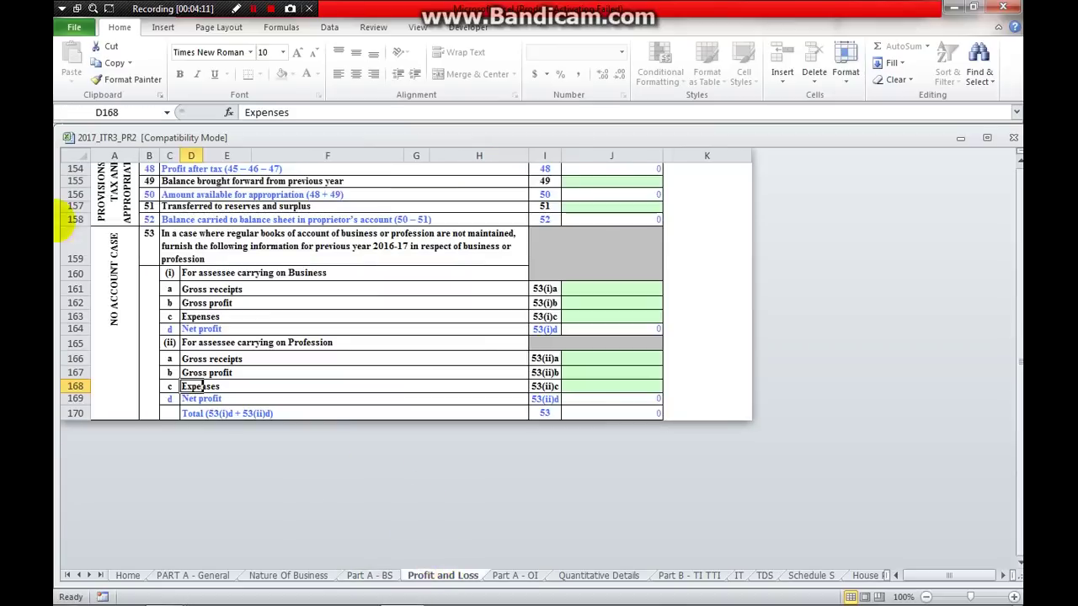
scroll(528, 349, up, 15)
scroll(530, 345, up, 12)
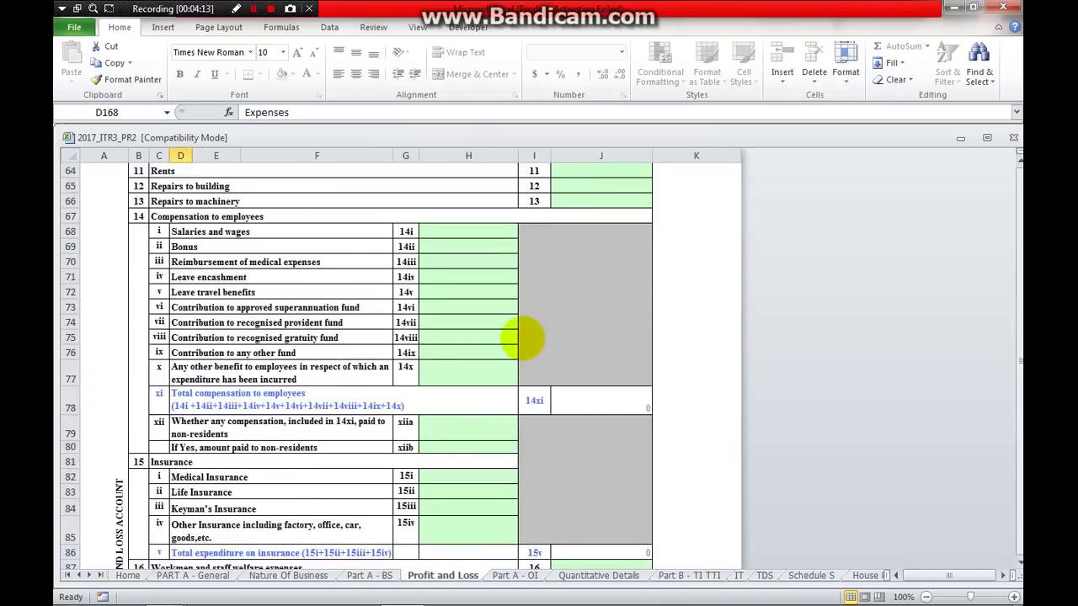
scroll(510, 329, down, 6)
scroll(510, 328, down, 20)
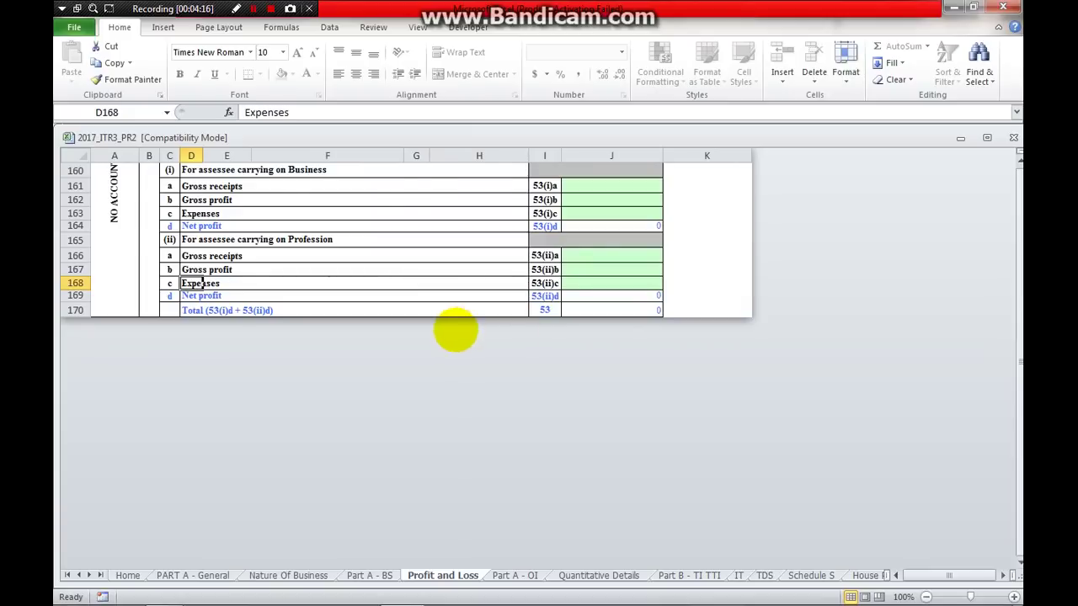
- Examine item 53 of the no account case, covering gross receipts, gross profit, expenses and net profit for an assessee carrying on business
scroll(454, 329, up, 4)
click(145, 322)
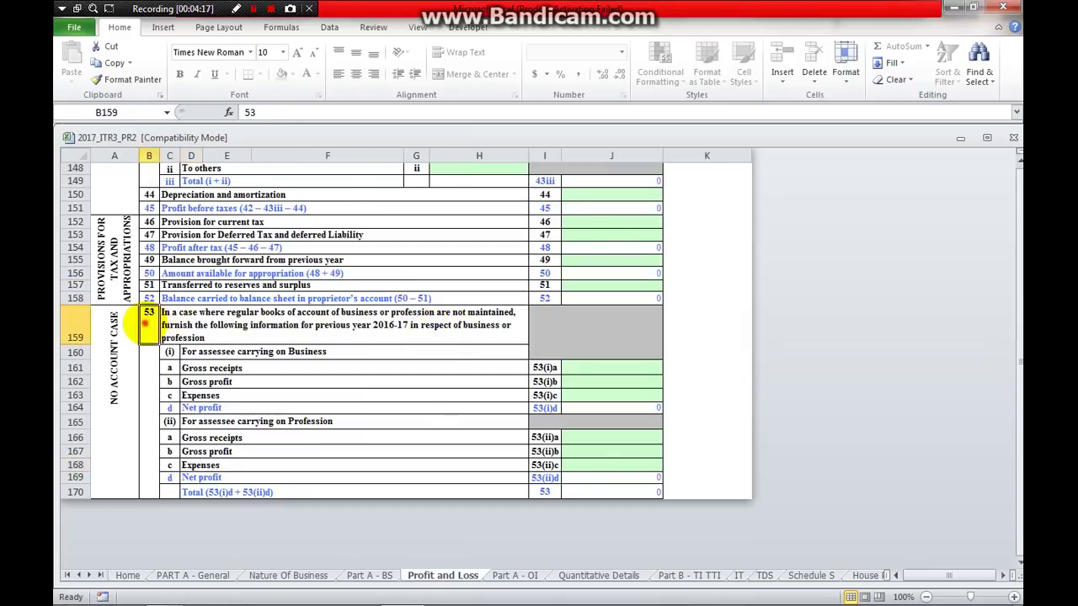
click(447, 371)
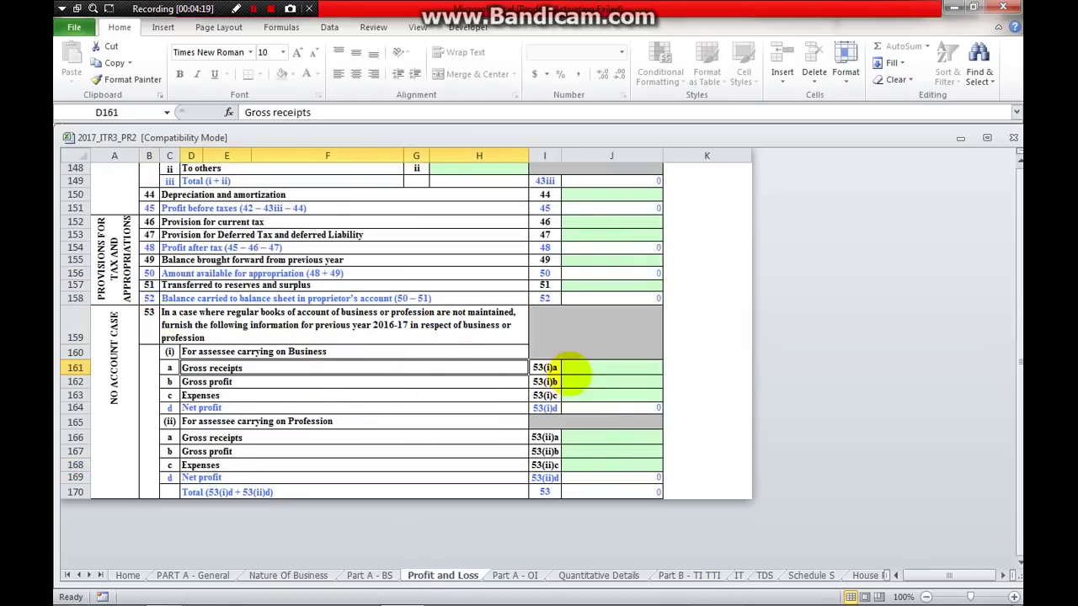
click(580, 370)
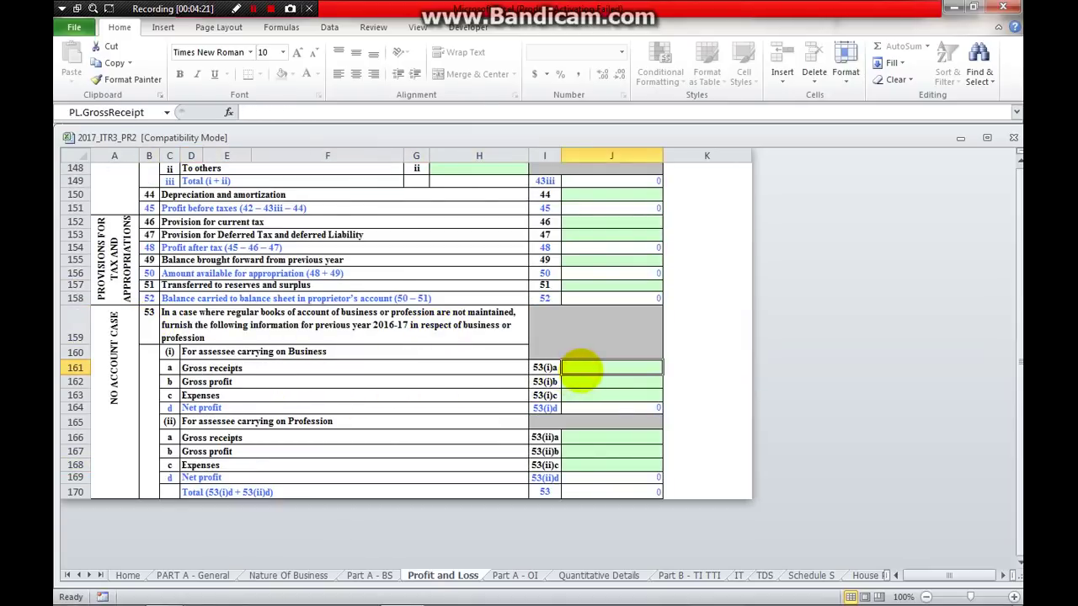
key(Down)
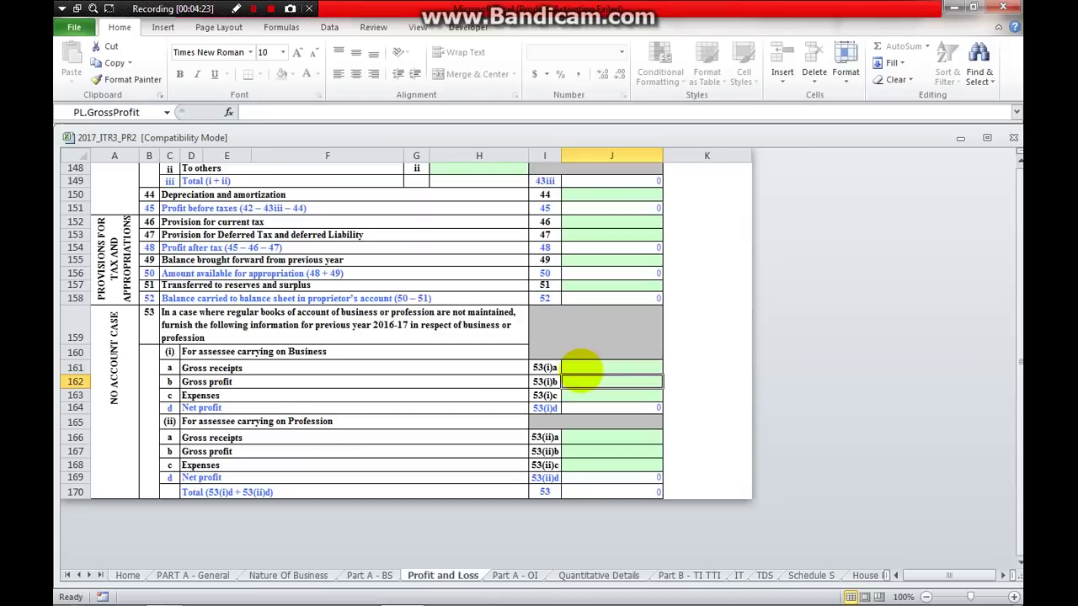
key(Down)
click(608, 408)
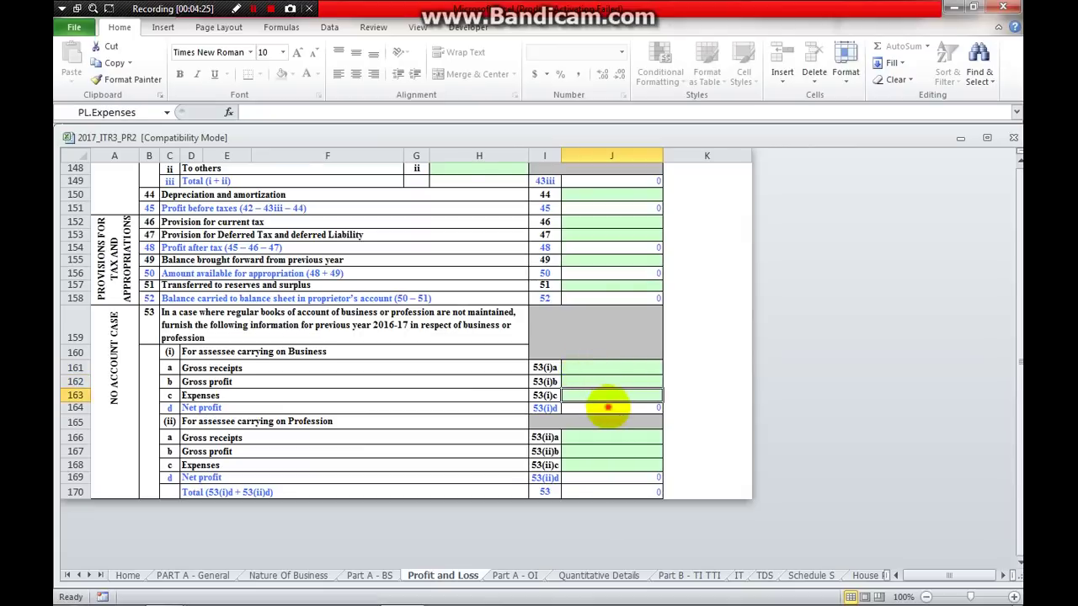
click(608, 407)
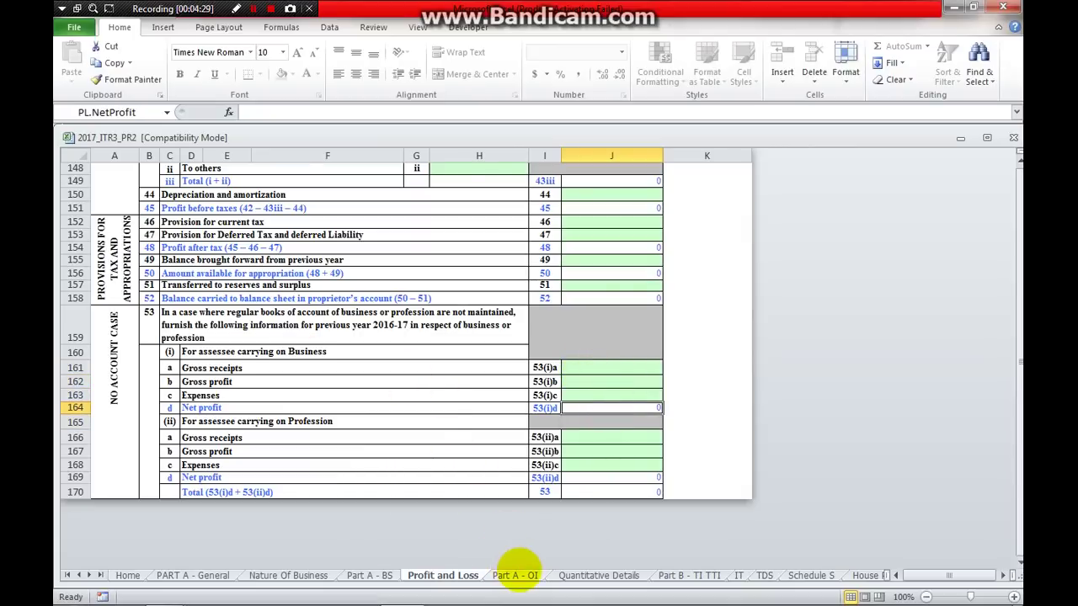
- Look through the Part A - OI sheet and the trading concern table on the Quantitative Details sheet
click(516, 576)
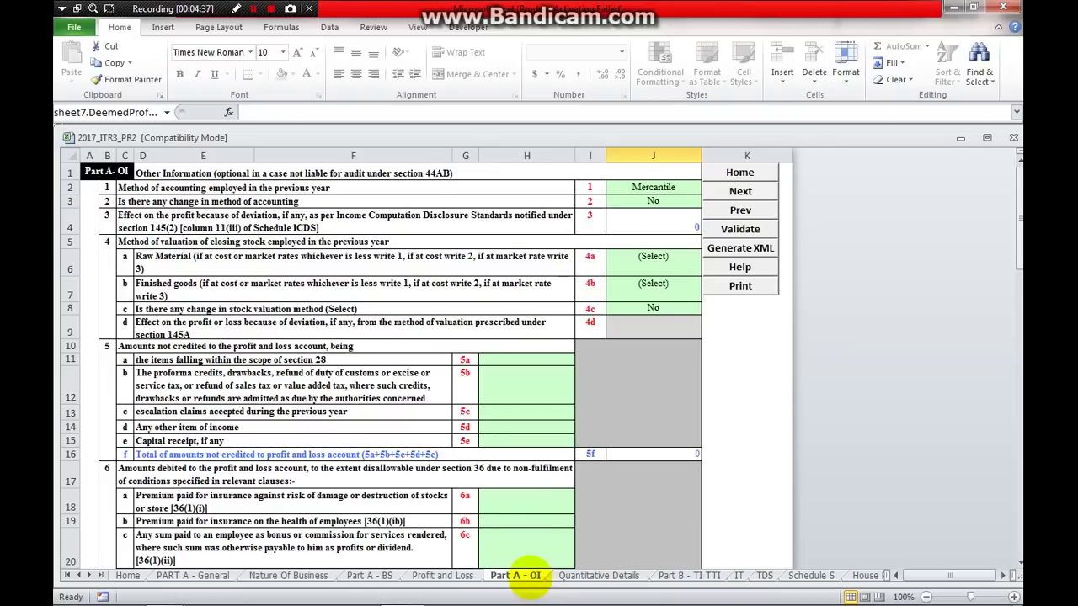
scroll(533, 499, down, 1)
scroll(532, 498, down, 20)
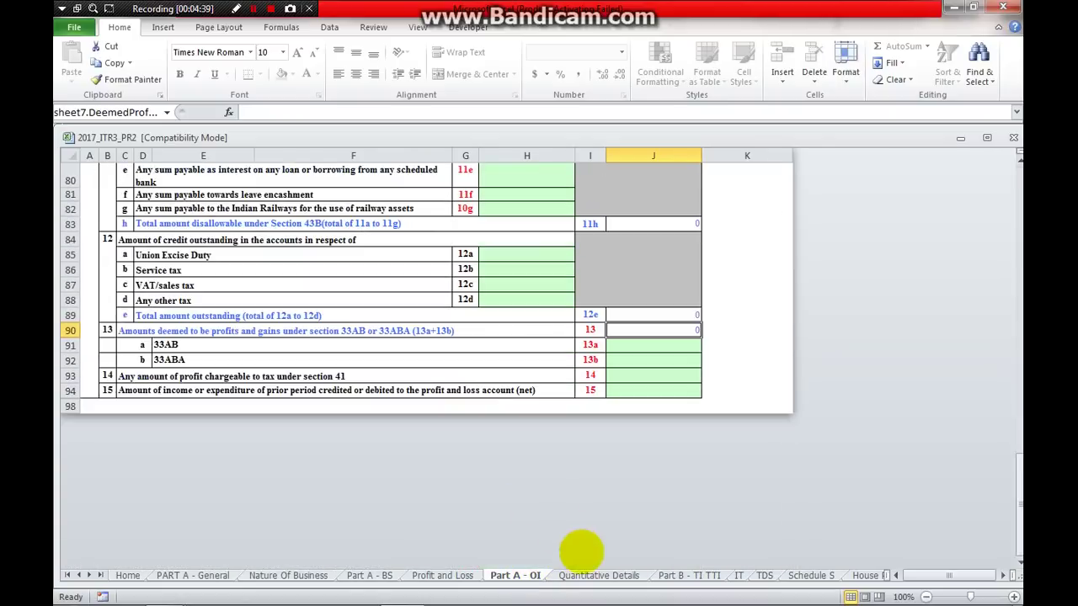
click(593, 575)
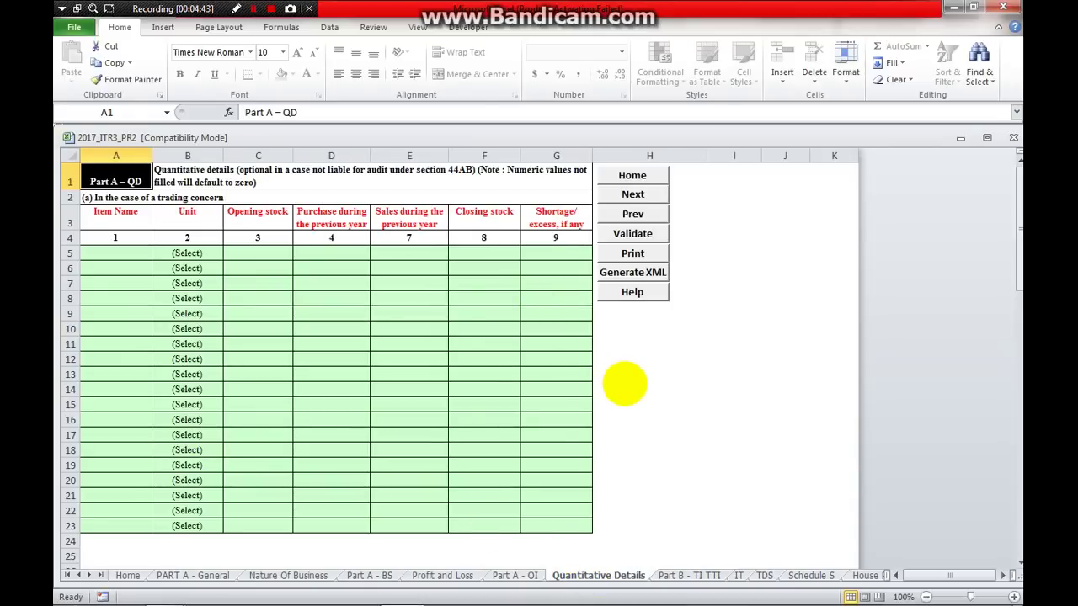
click(695, 436)
- Open the Part B - TI TTI sheet and review the total income and tax computation up to the Section 89 relief cell
click(709, 575)
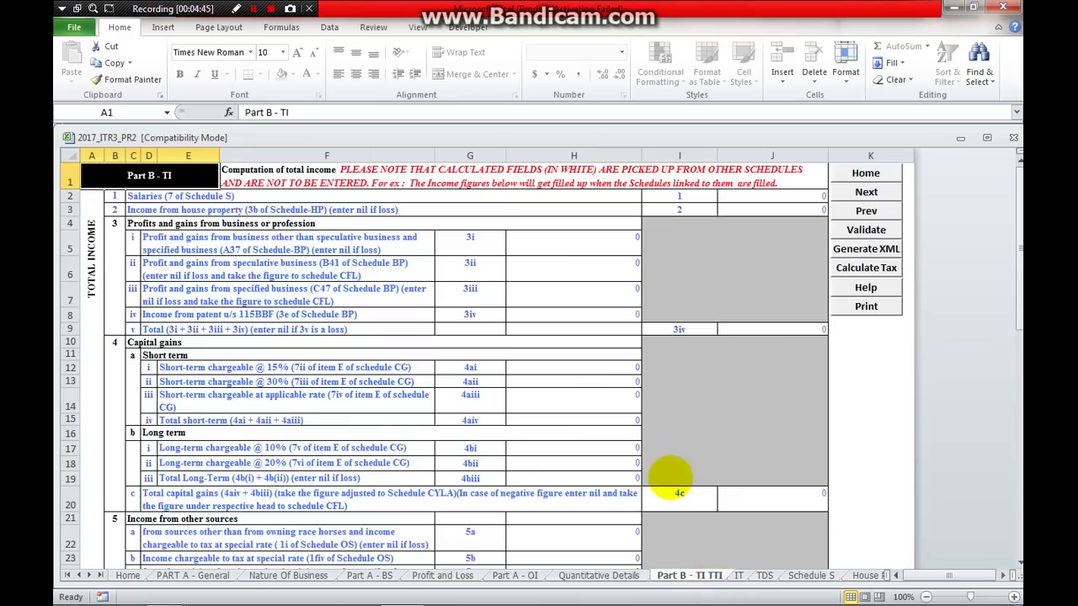
scroll(572, 441, down, 3)
scroll(572, 440, down, 9)
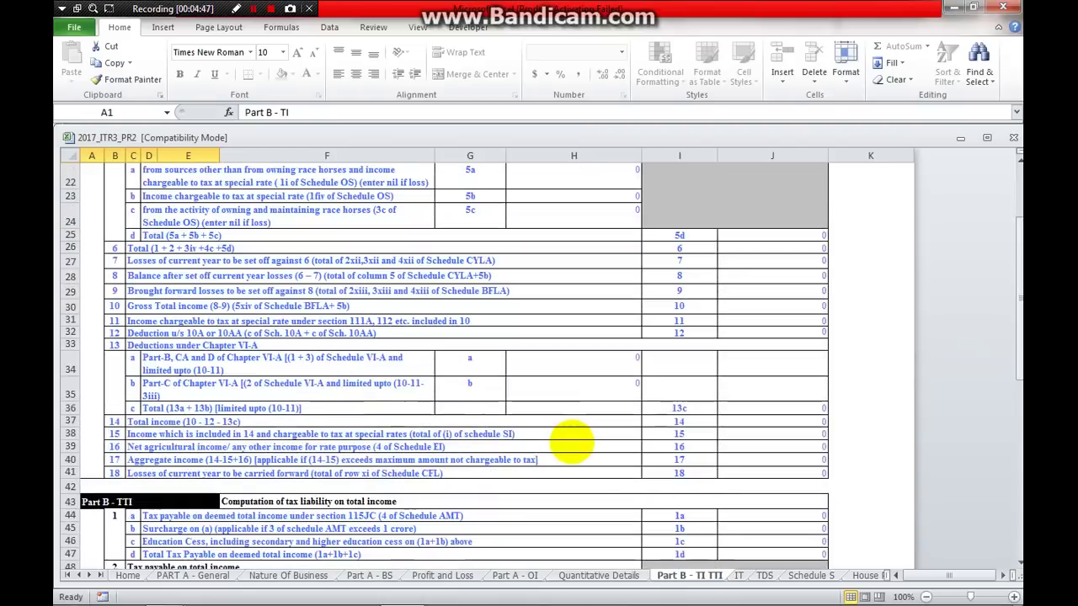
scroll(572, 440, down, 7)
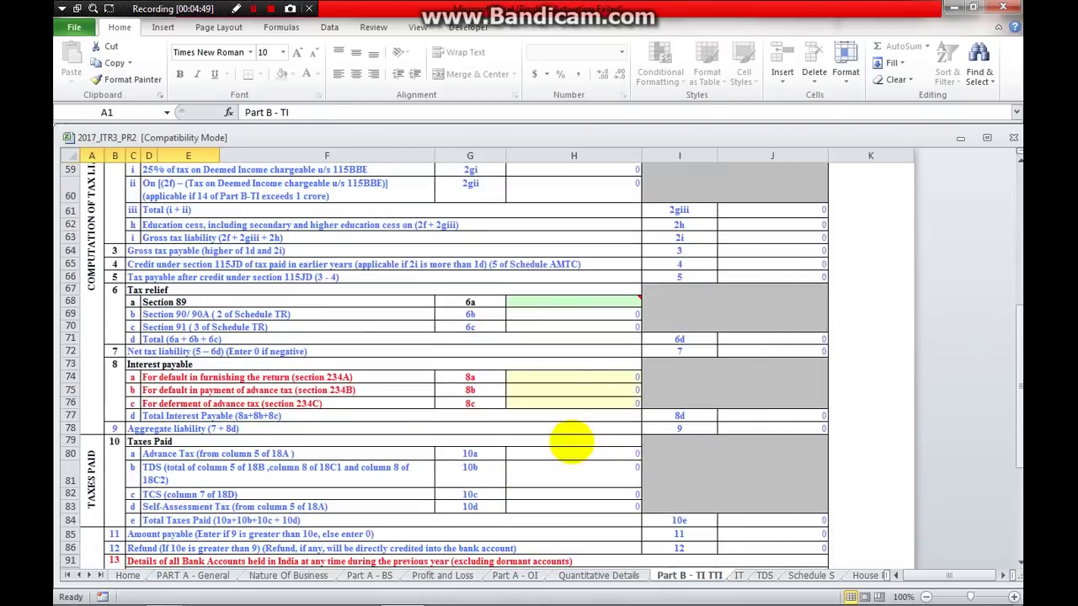
click(585, 301)
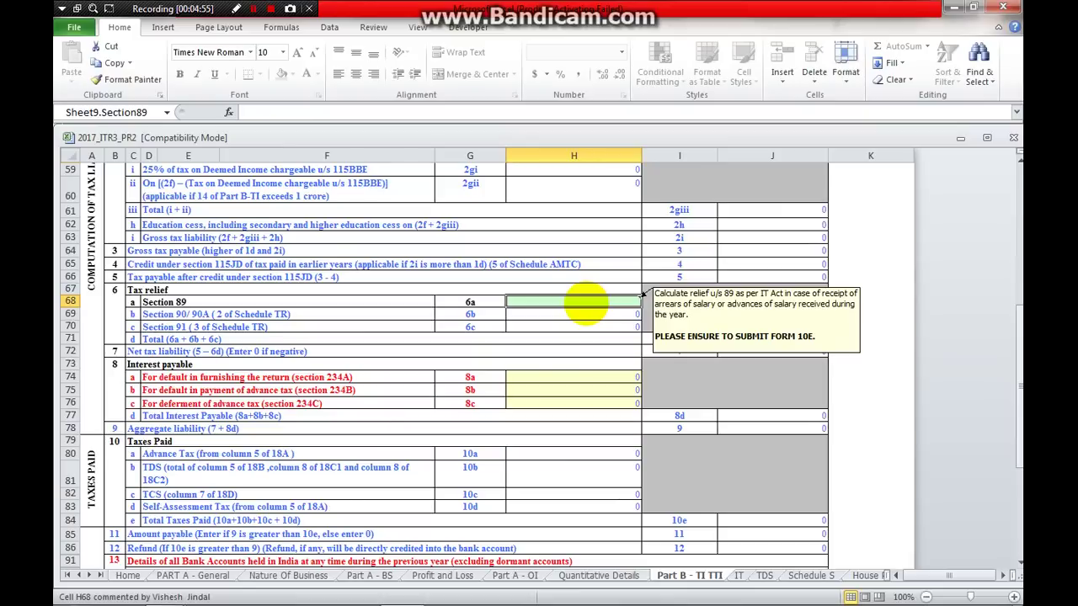
- Examine item 13's refund bank account row, covering IFS code, bank name, account number and cash deposited from 09.11.2016 to 30.12.2016
scroll(589, 387, down, 5)
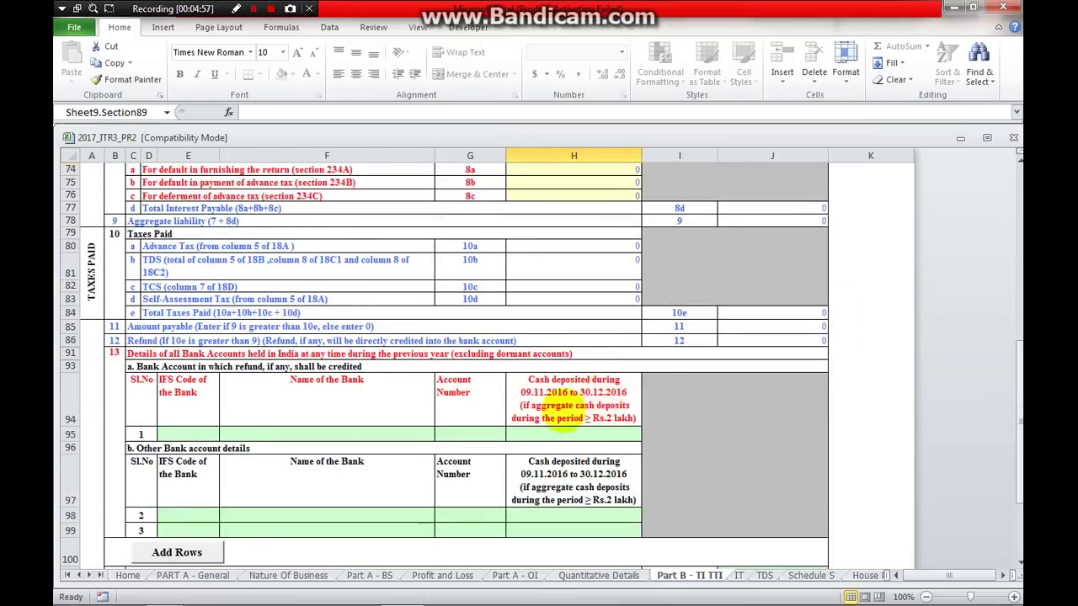
click(328, 354)
scroll(368, 403, down, 1)
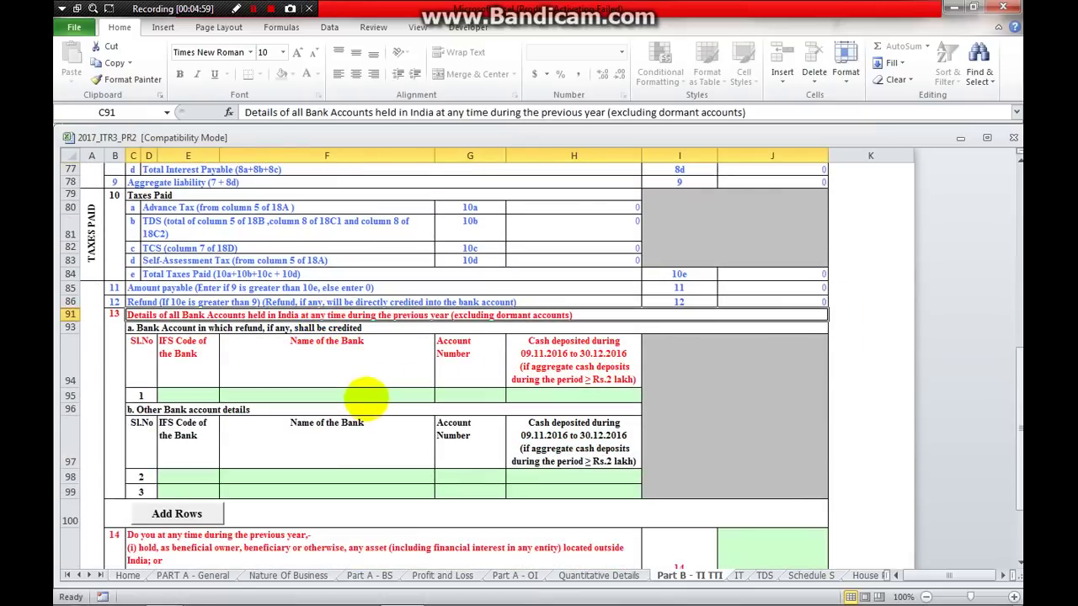
click(195, 394)
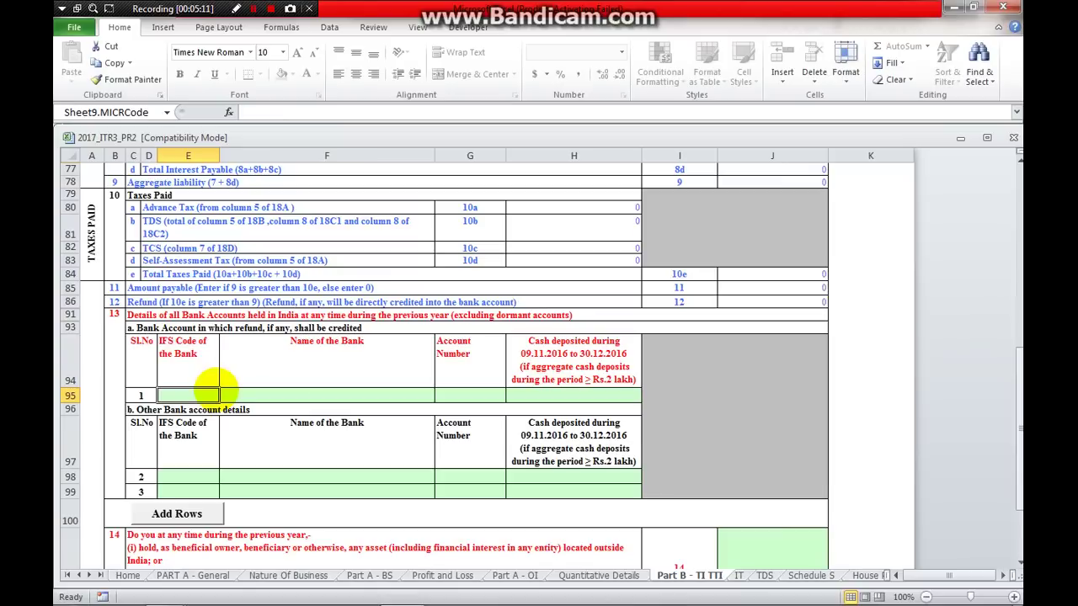
click(214, 389)
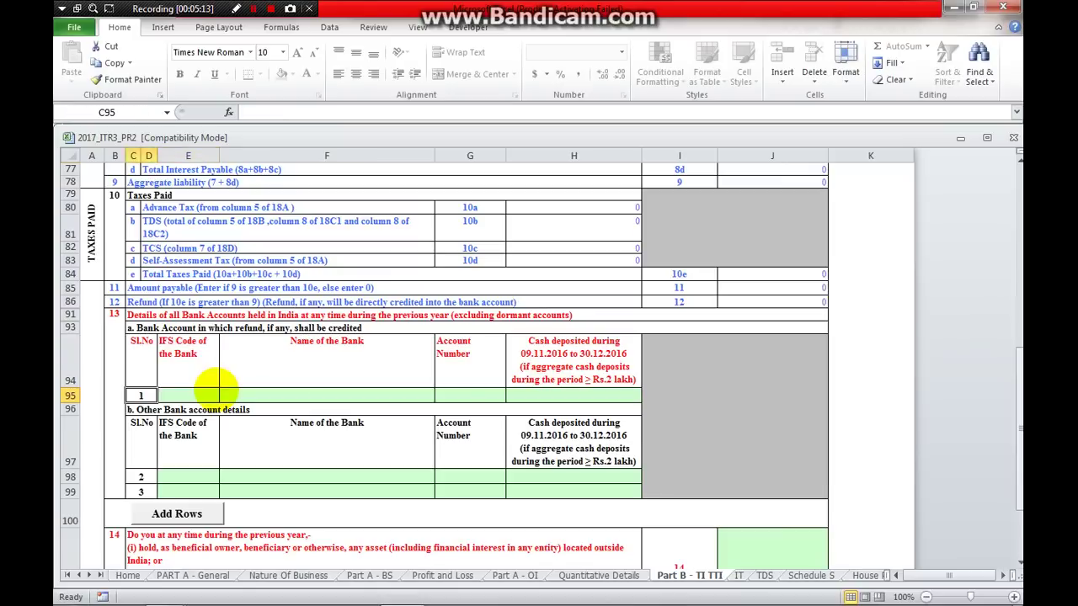
key(Tab)
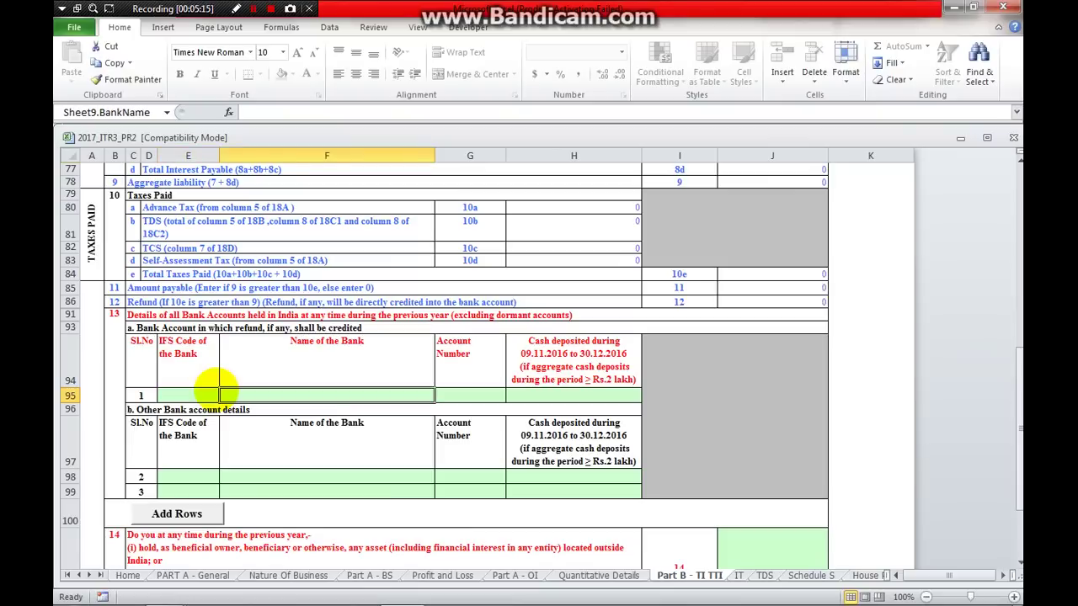
key(Tab)
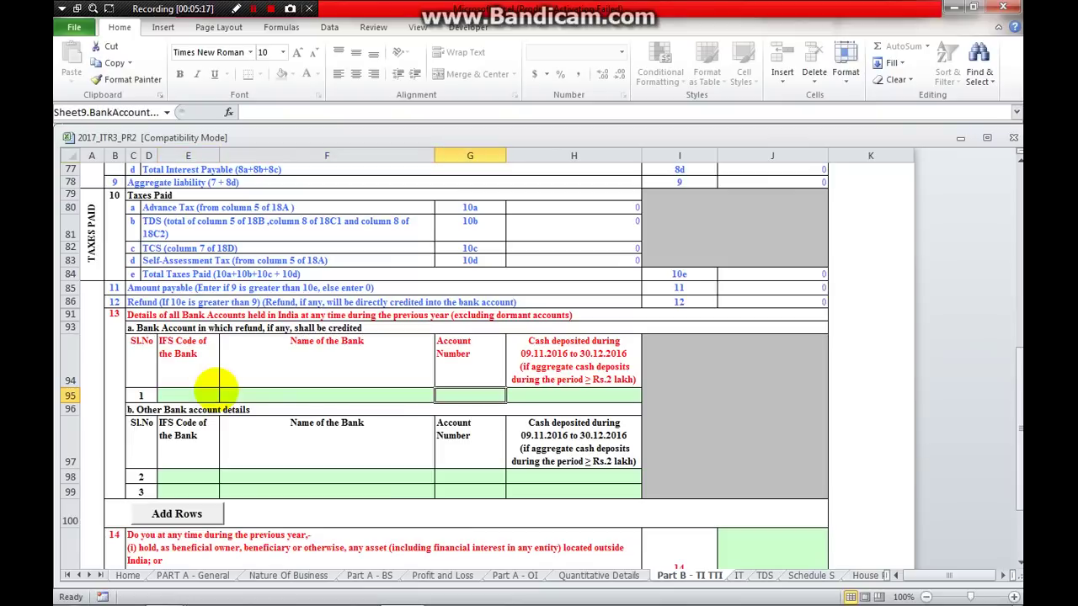
key(Tab)
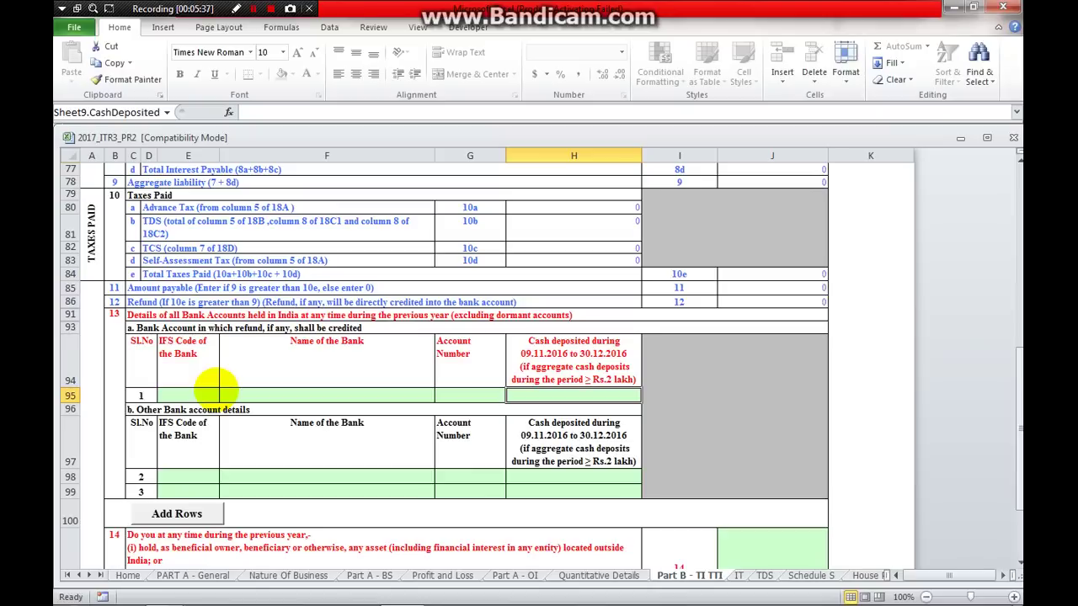
- Examine rows 2 and 3 of the other bank account details, from the IFS code through the cash deposited cell
key(Down)
key(Down)
key(Down)
key(Down)
key(Left)
key(Left)
key(Left)
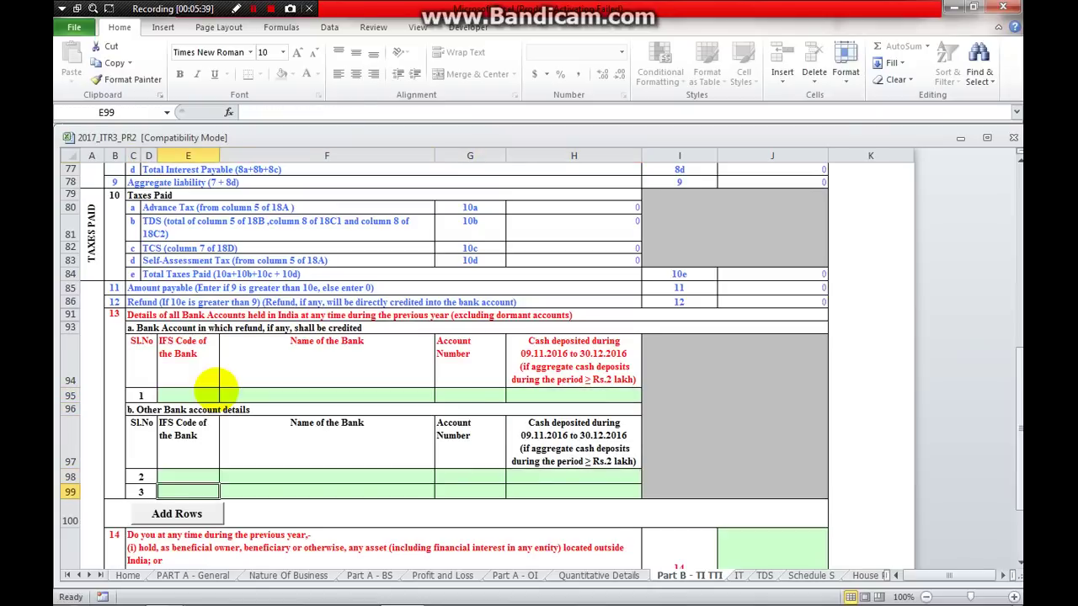
key(Left)
key(Up)
key(Right)
key(Right)
key(Right)
key(Right)
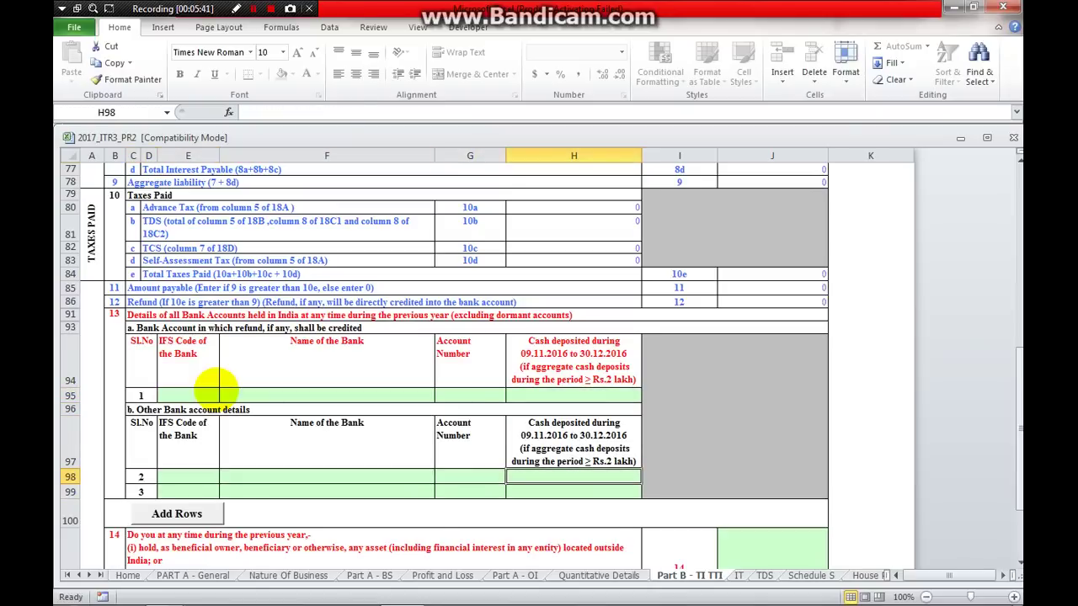
- Answer No to item 14 on foreign assets, signing authority or income from any source outside India
key(Left)
key(Left)
key(Left)
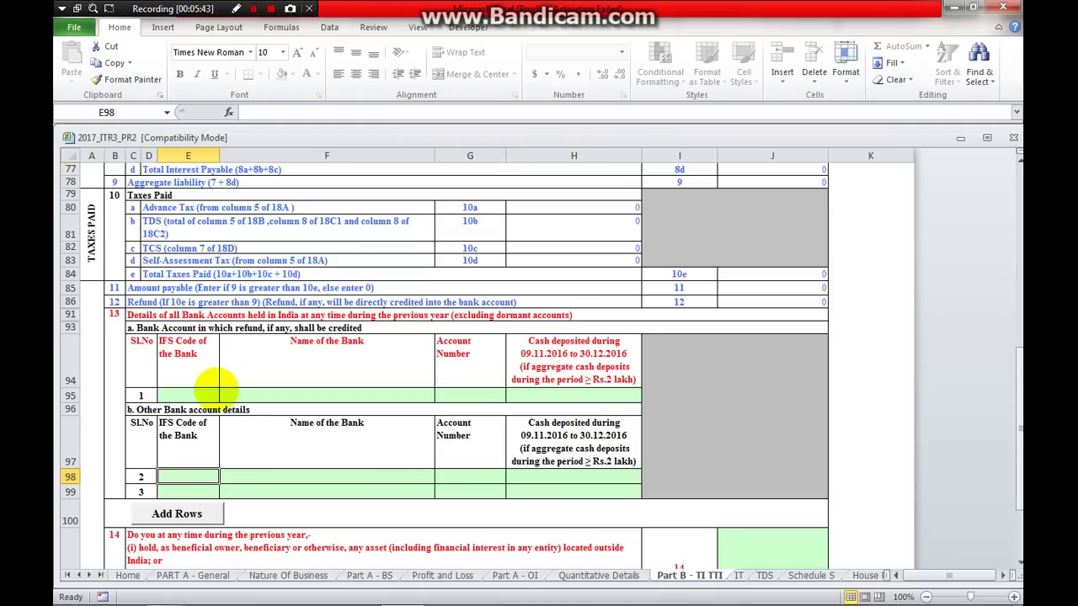
scroll(215, 389, down, 4)
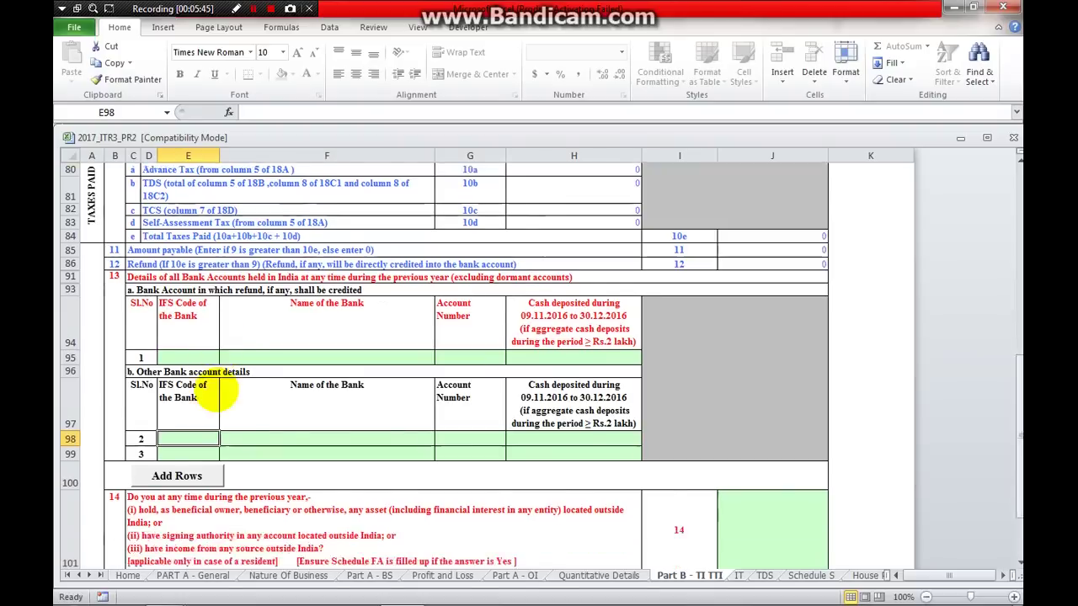
click(468, 411)
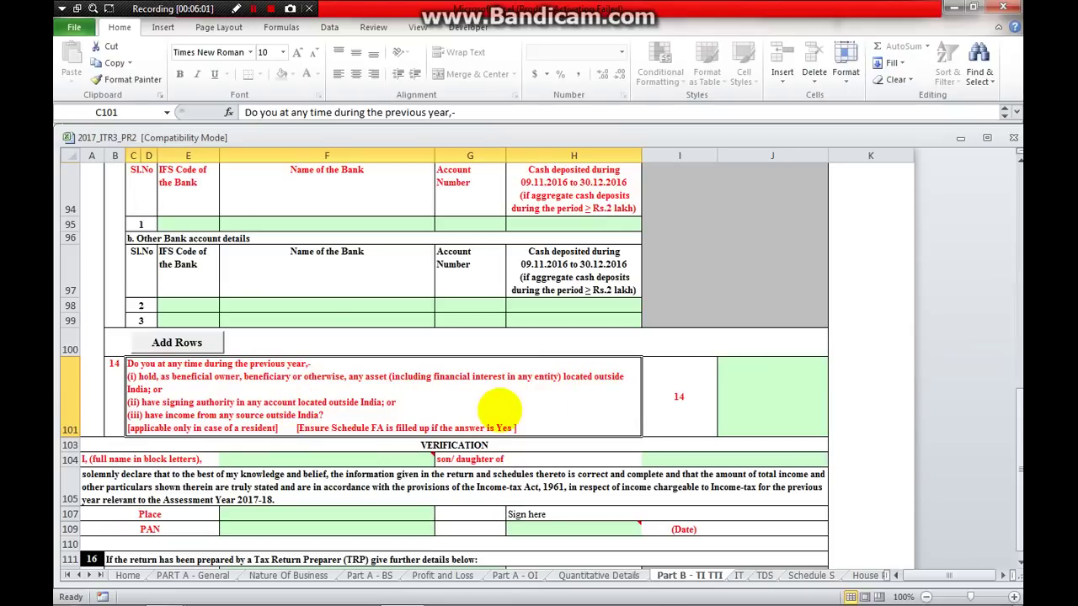
click(805, 404)
click(834, 429)
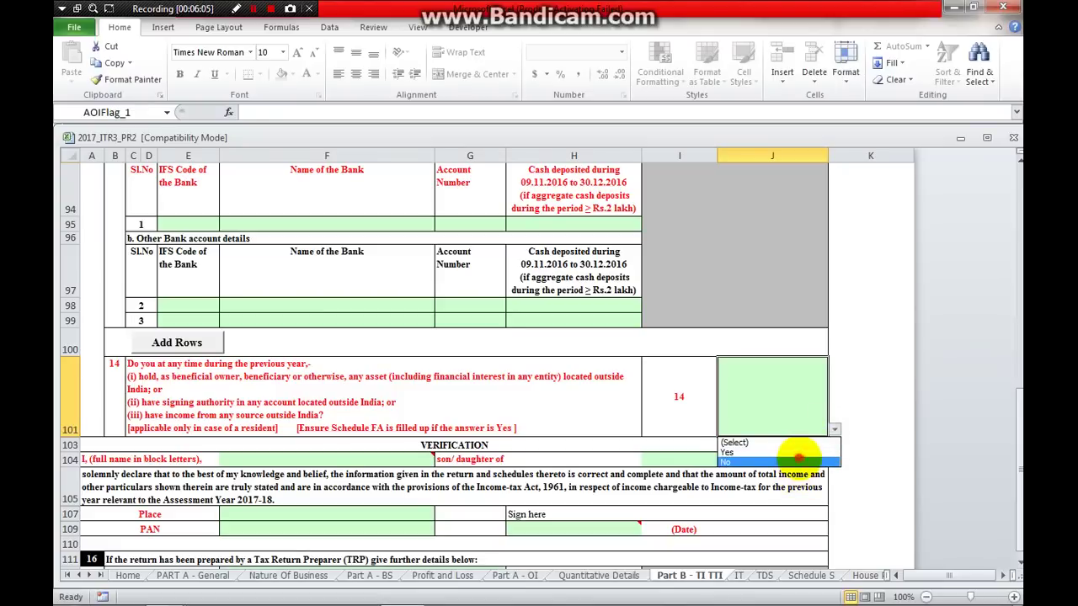
click(792, 462)
- Examine the Verification fields for full name, parent's name, place, PAN and date, plus the Tax Return Preparer identification field in item 16
scroll(572, 455, down, 2)
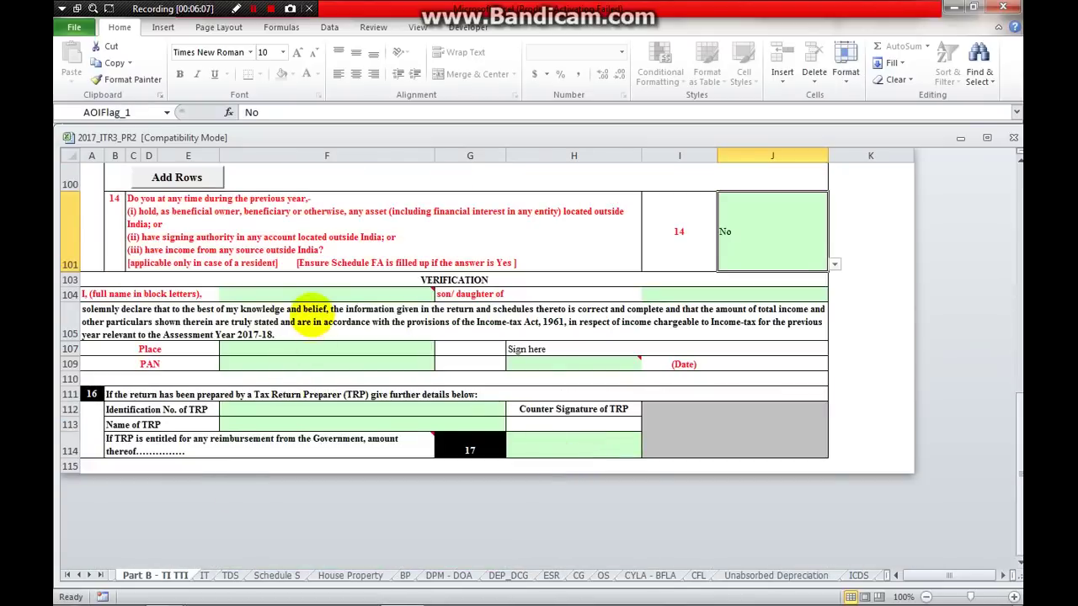
click(311, 294)
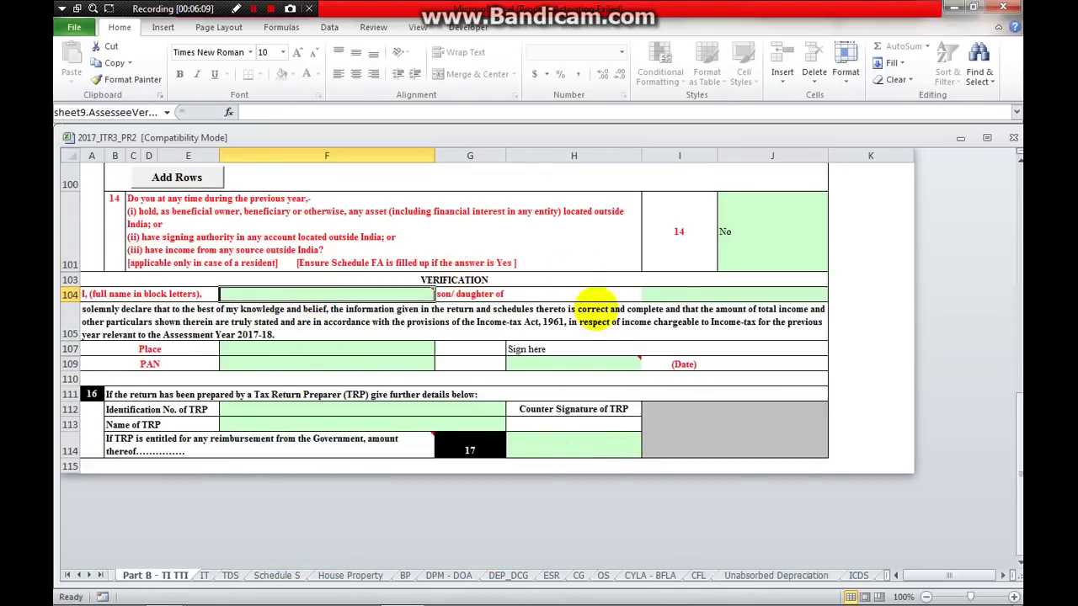
click(669, 294)
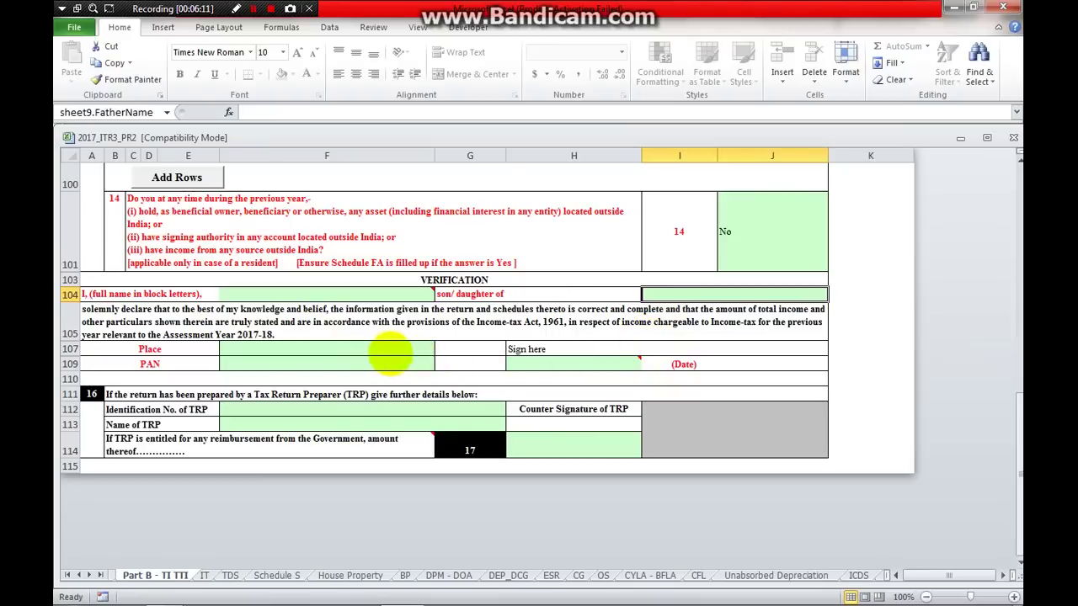
click(389, 349)
click(382, 365)
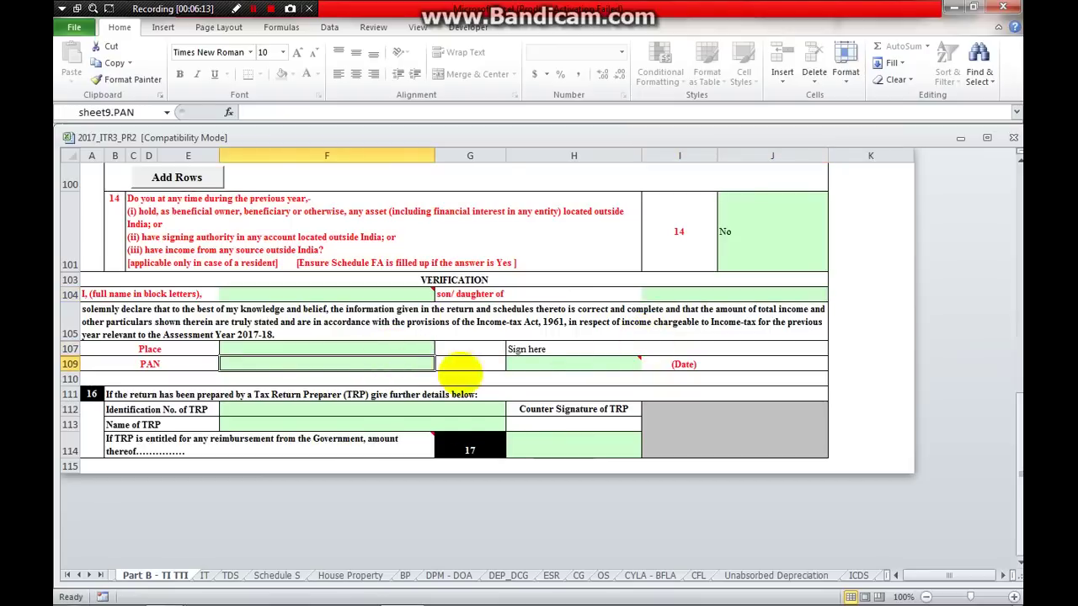
click(532, 364)
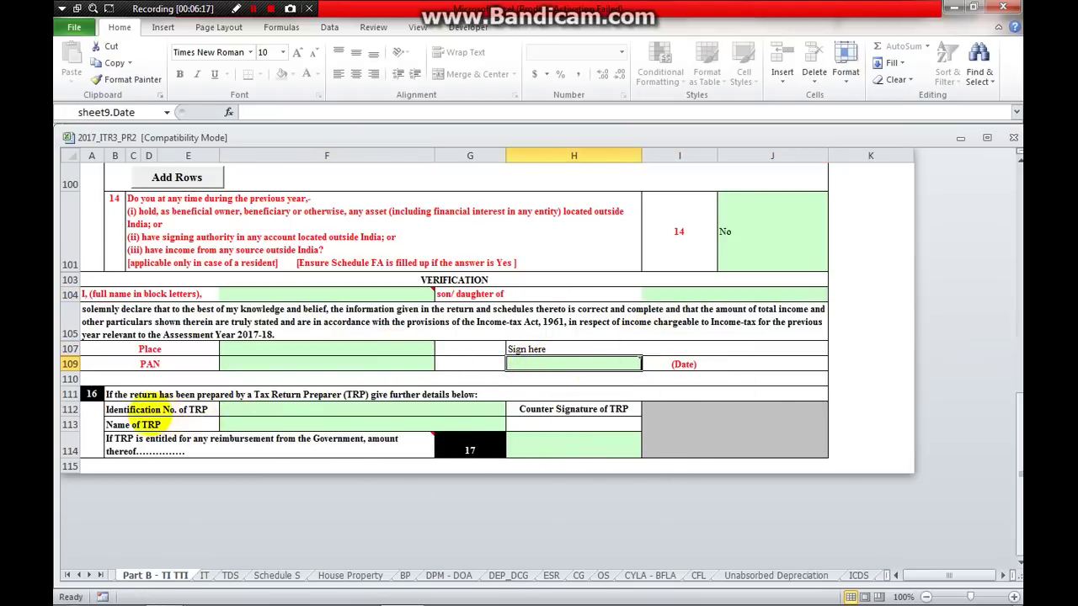
click(126, 395)
click(489, 412)
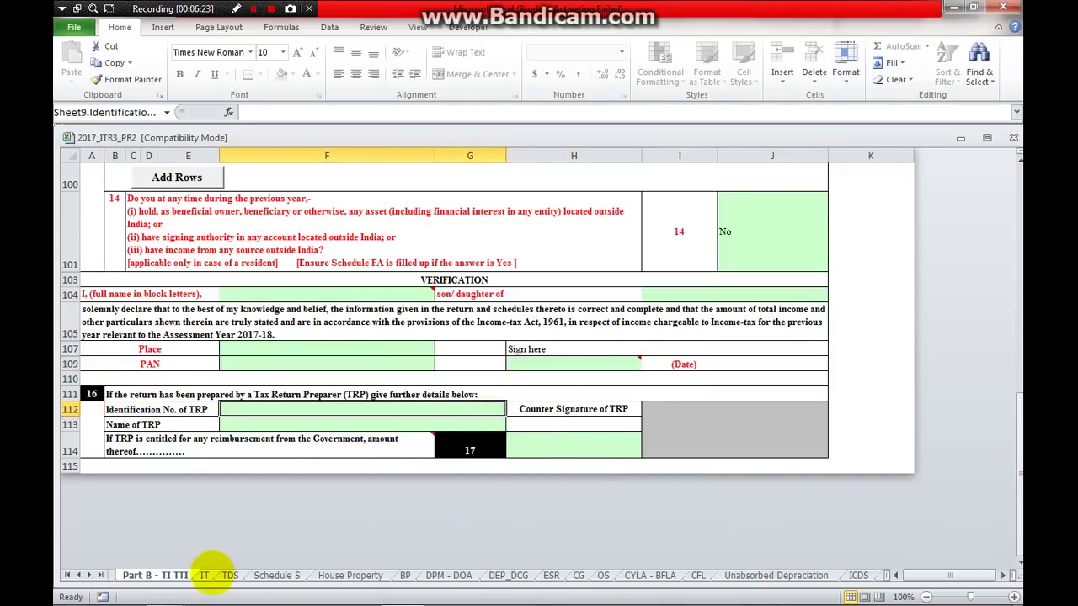
- Open the IT sheet and examine row 1 of the 18A tax payments table, from BSR code to amount
click(204, 575)
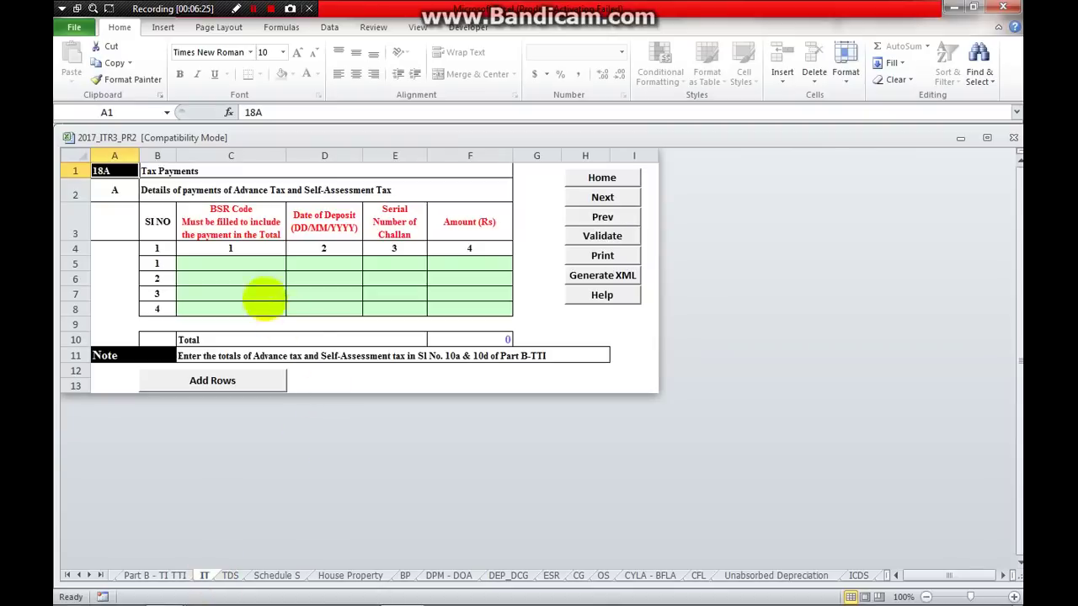
click(262, 265)
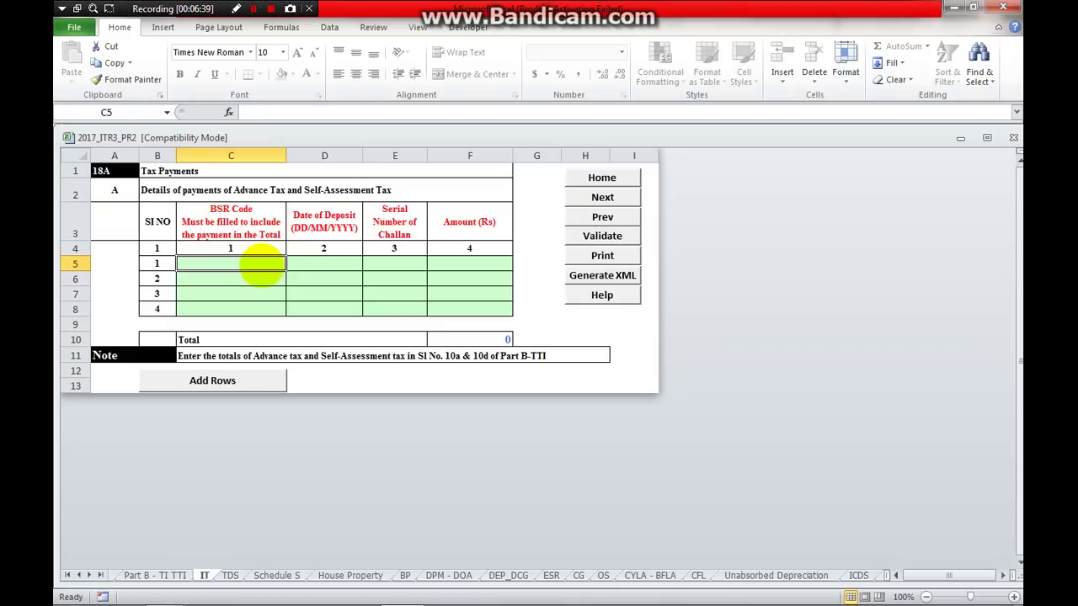
key(Tab)
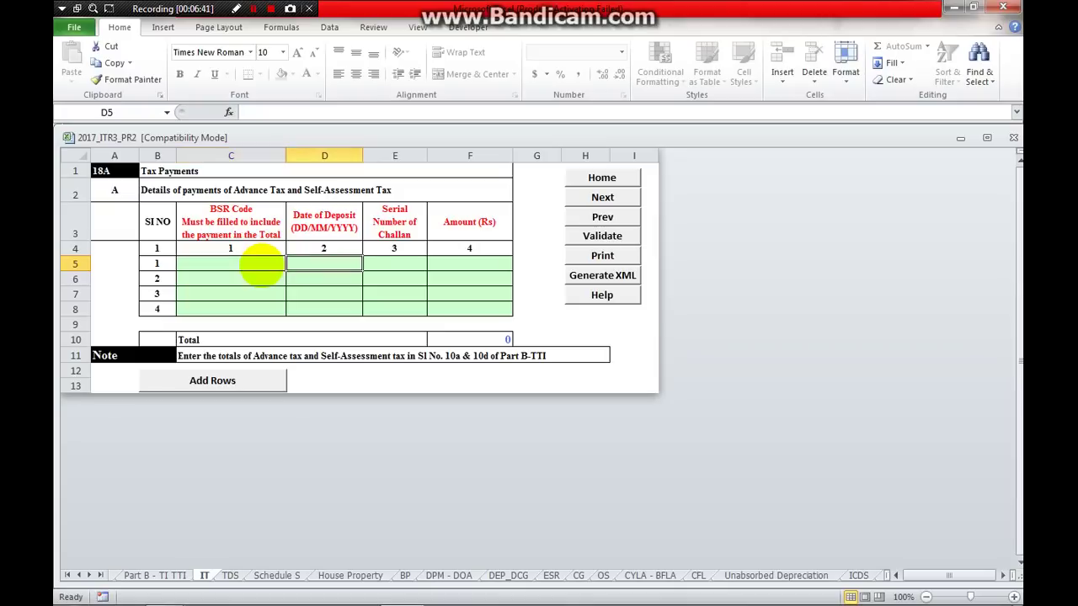
key(Tab)
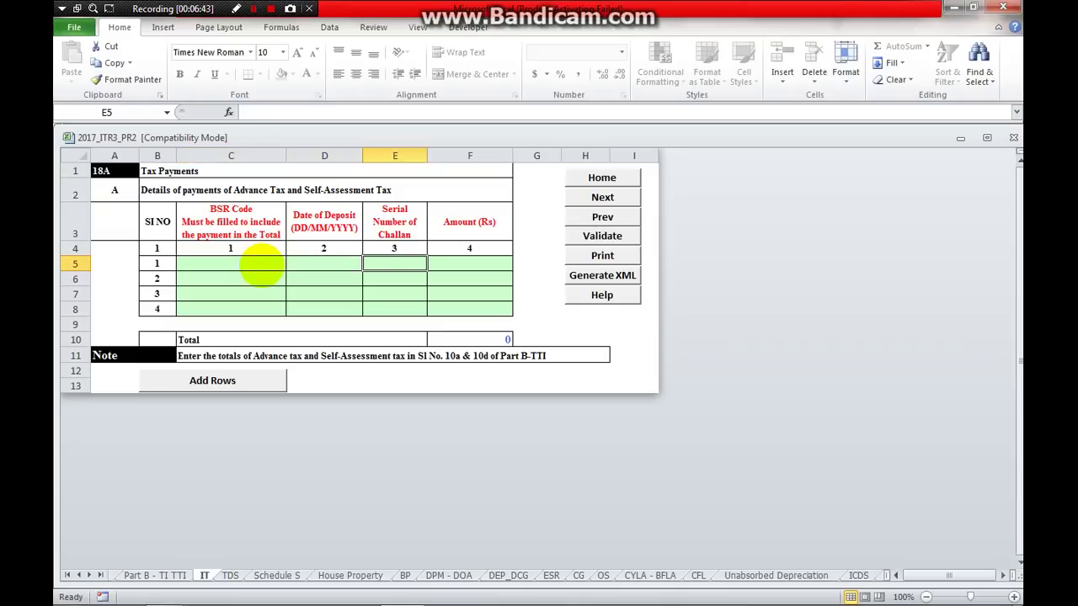
key(Tab)
key(shift+Tab)
key(shift+Tab)
key(shift+Tab)
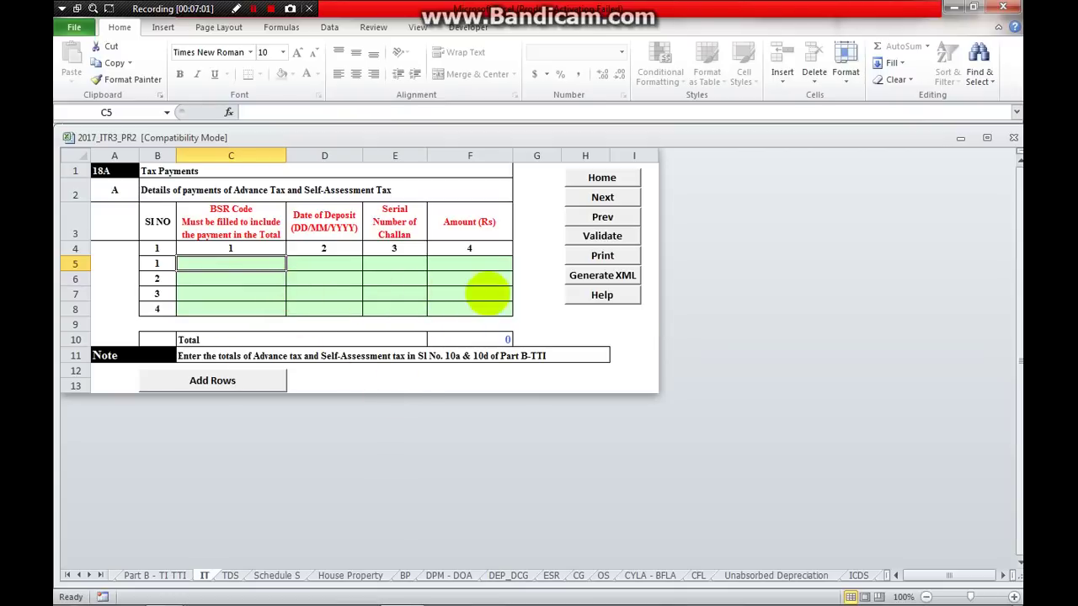
- Review row 1 of the advance and self-assessment tax payments again, covering amount, BSR code, deposit date and challan serial number
click(484, 264)
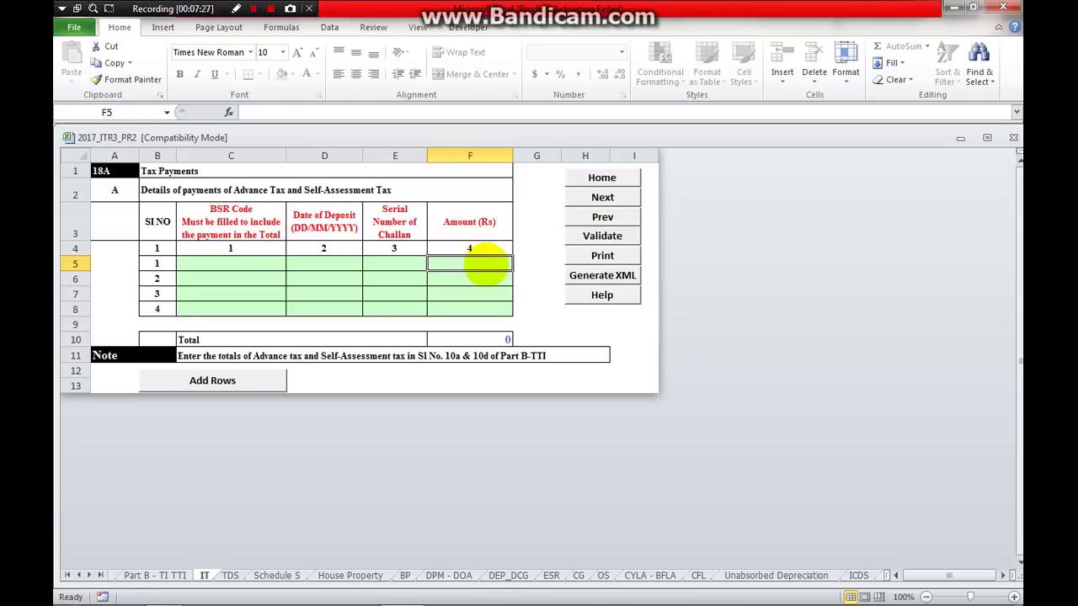
key(Left)
key(Left)
key(Left)
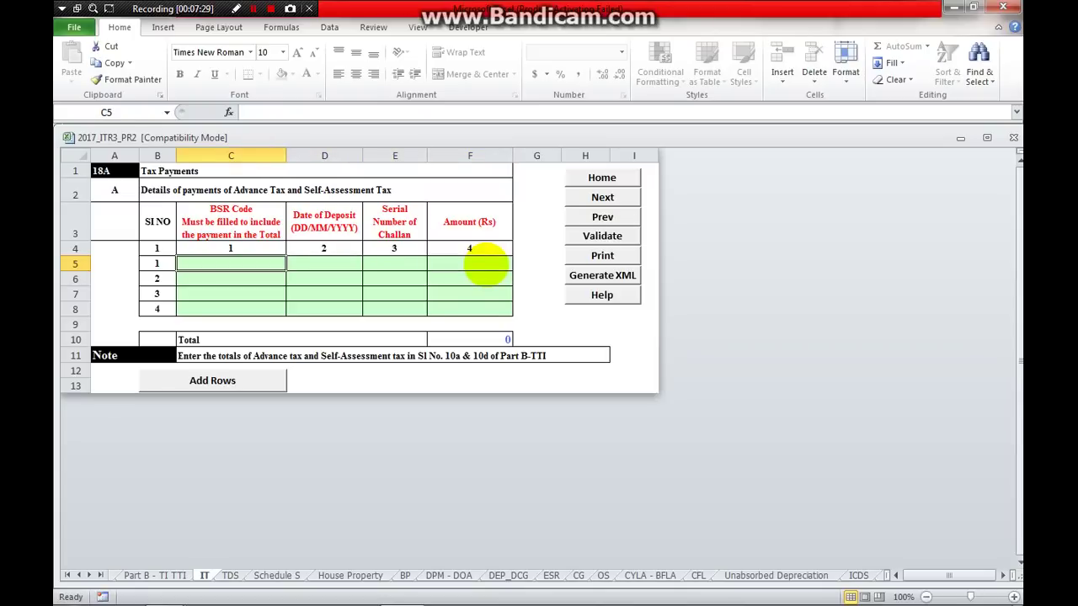
key(Right)
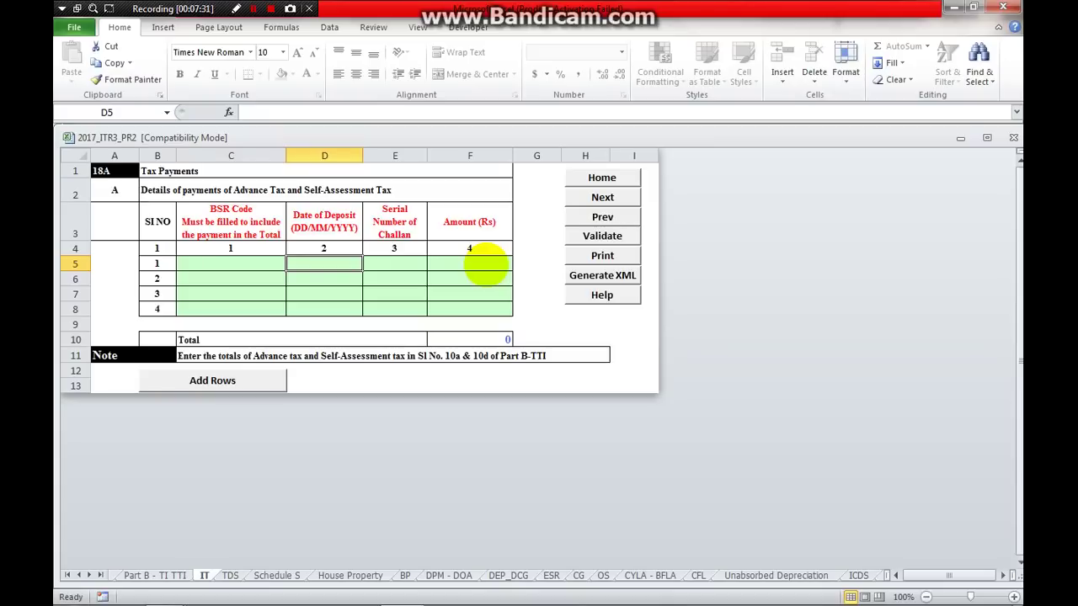
key(Left)
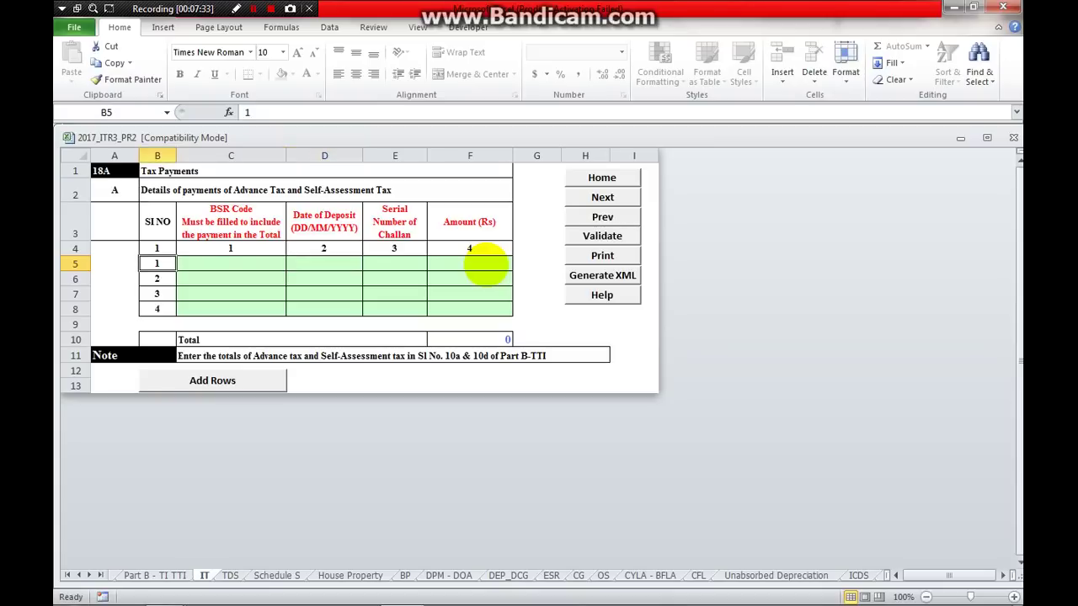
key(Right)
key(Right)
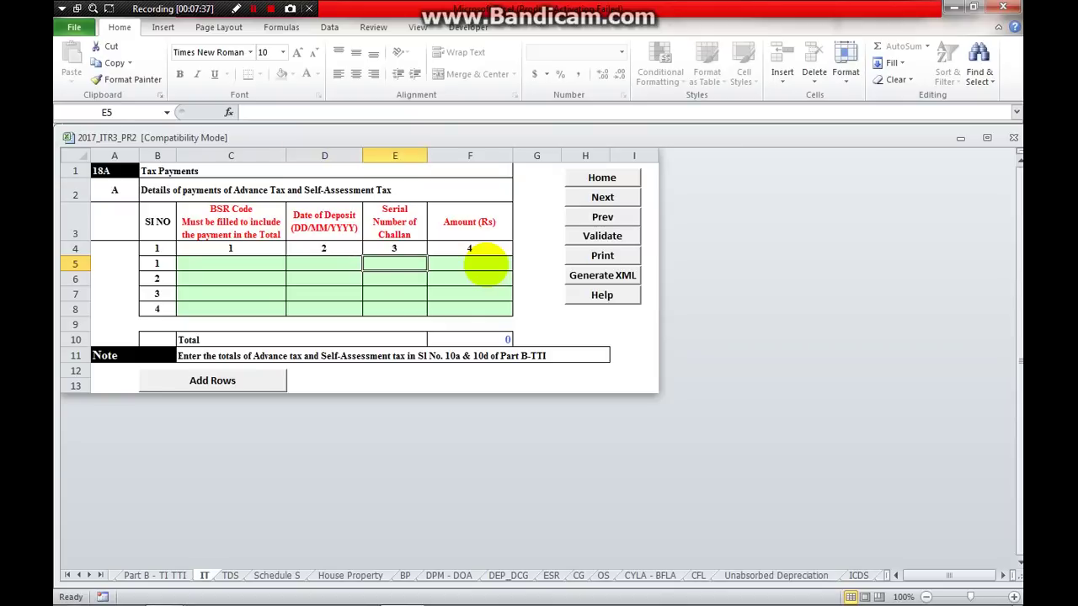
key(Right)
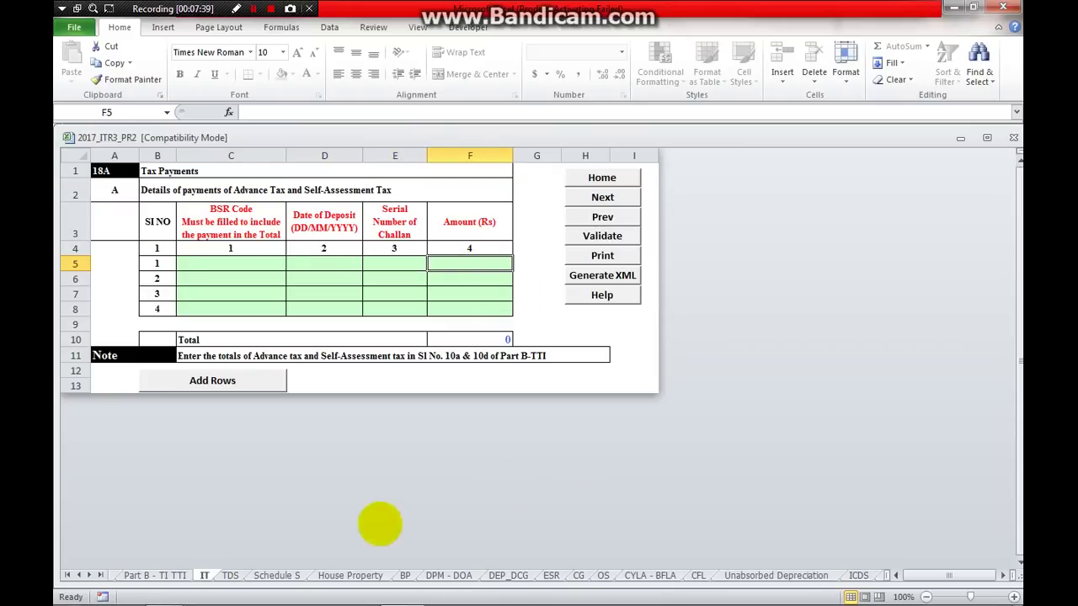
- Open the TDS sheet, dismiss the TAN verification reminder and go to the 18B heading for tax deducted from salary
click(231, 575)
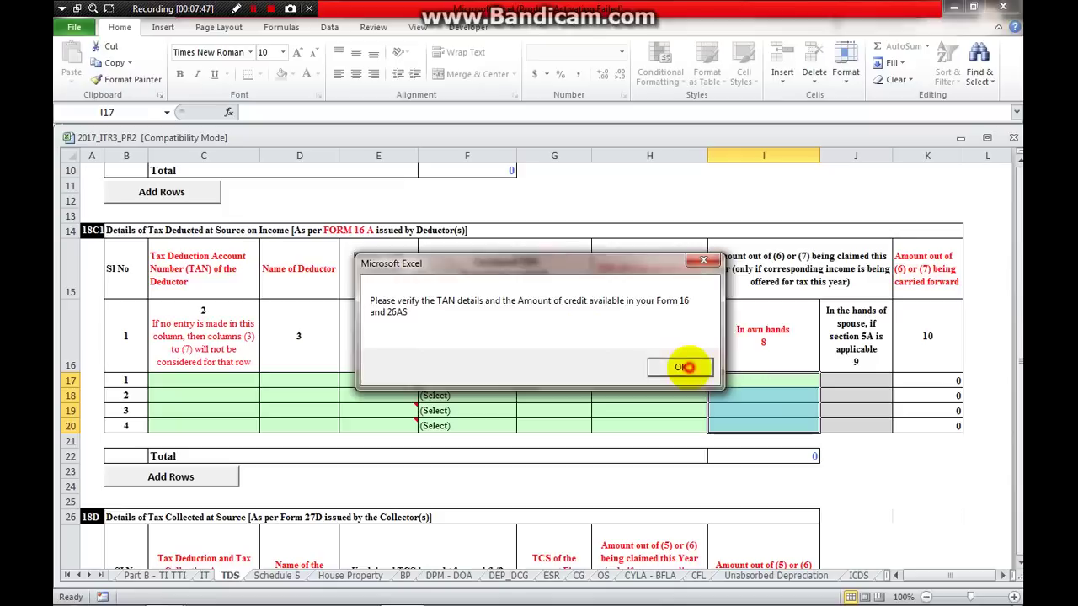
click(684, 366)
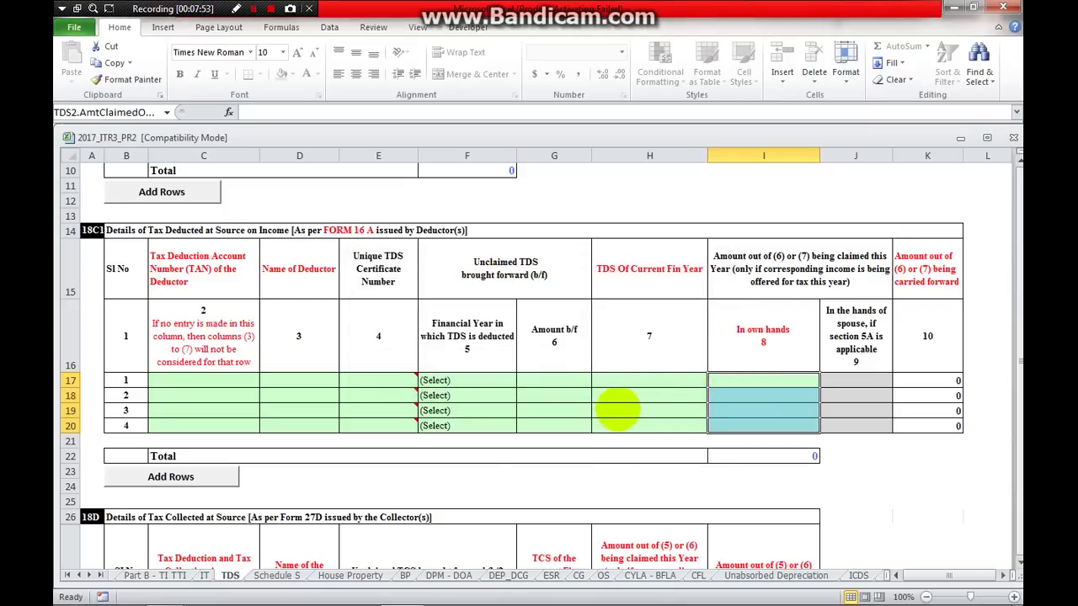
click(619, 394)
scroll(619, 396, up, 3)
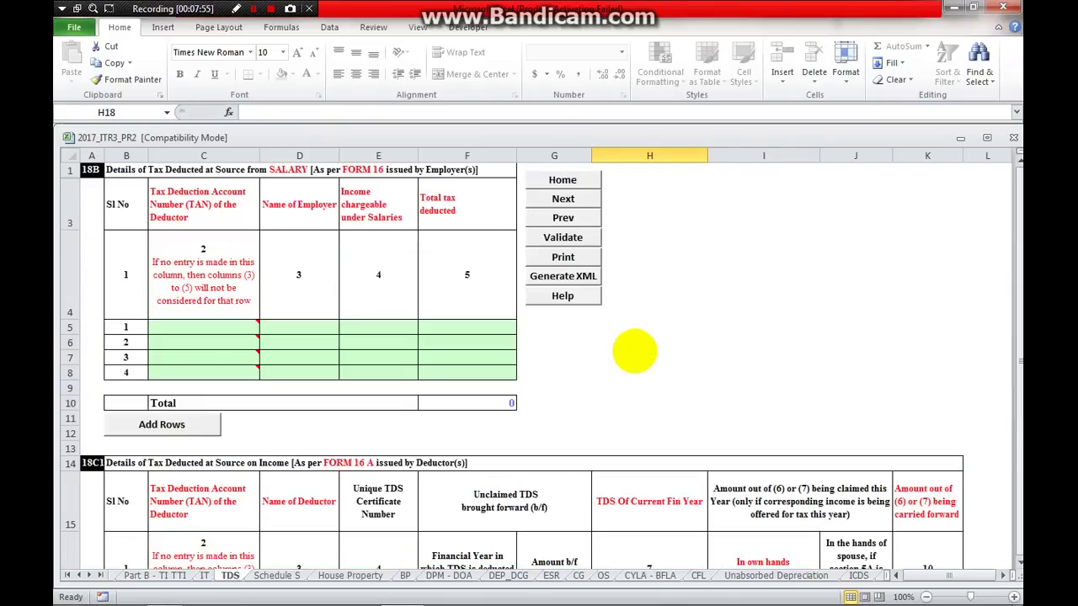
click(632, 354)
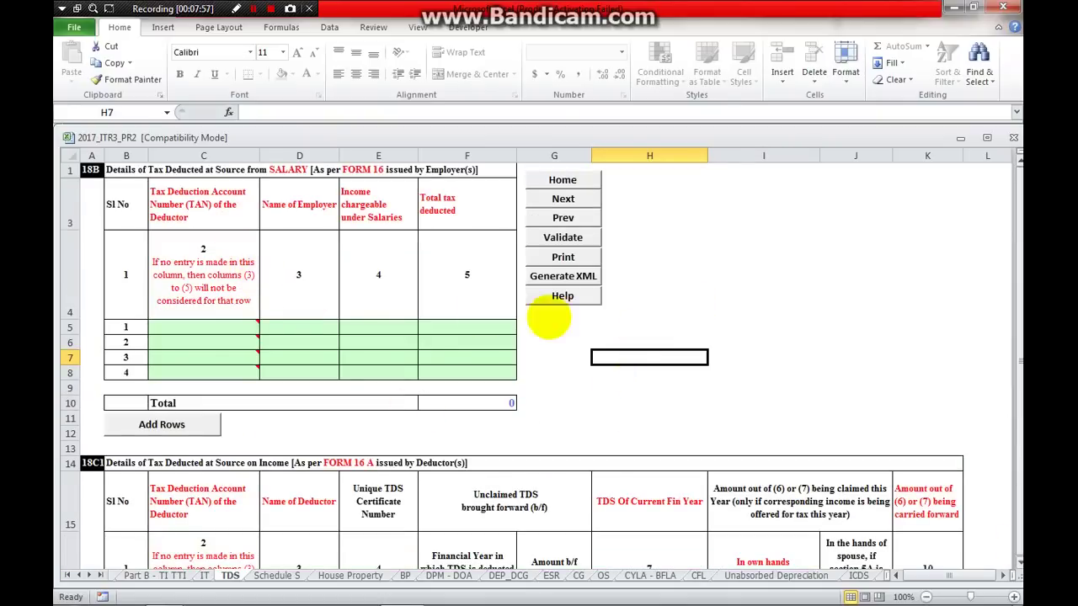
click(93, 172)
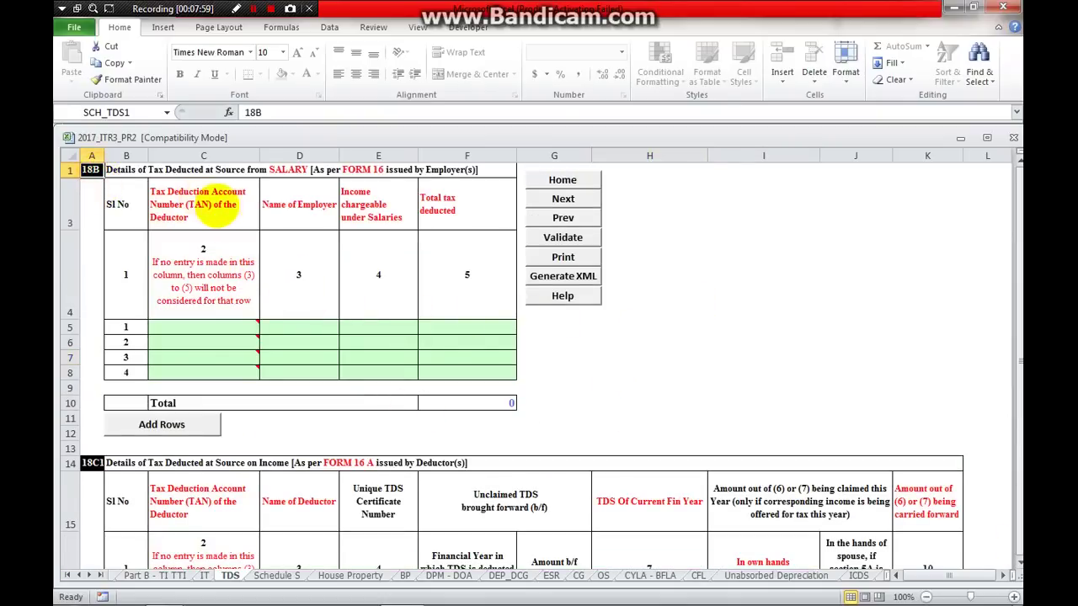
click(227, 167)
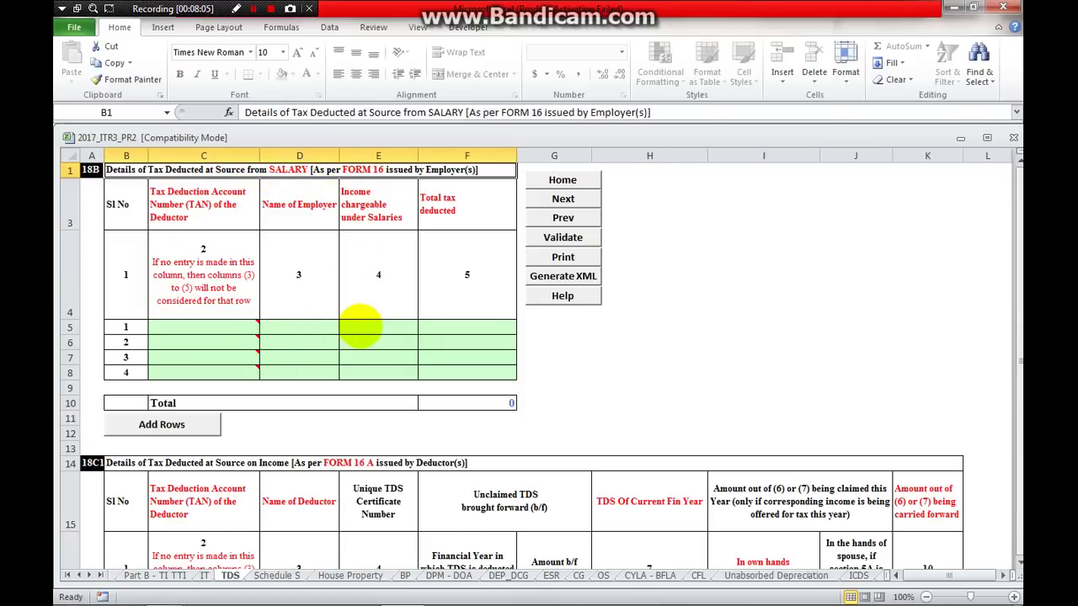
- Examine row 1 of table 18B, covering the deductor's TAN, employer name, income chargeable under salaries and total tax deducted
mouse_move(242, 338)
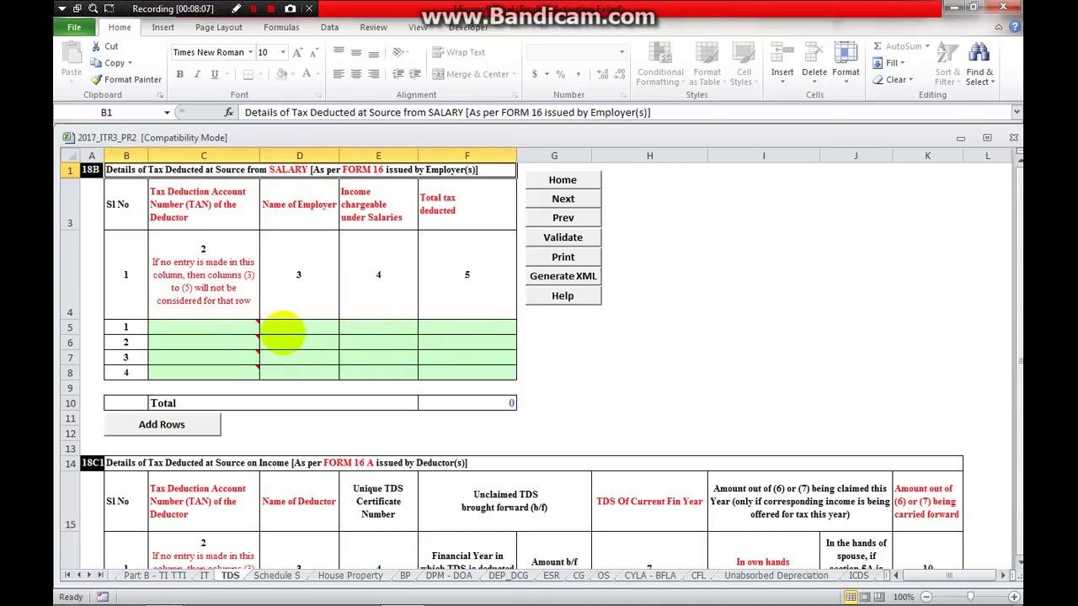
click(282, 330)
click(185, 206)
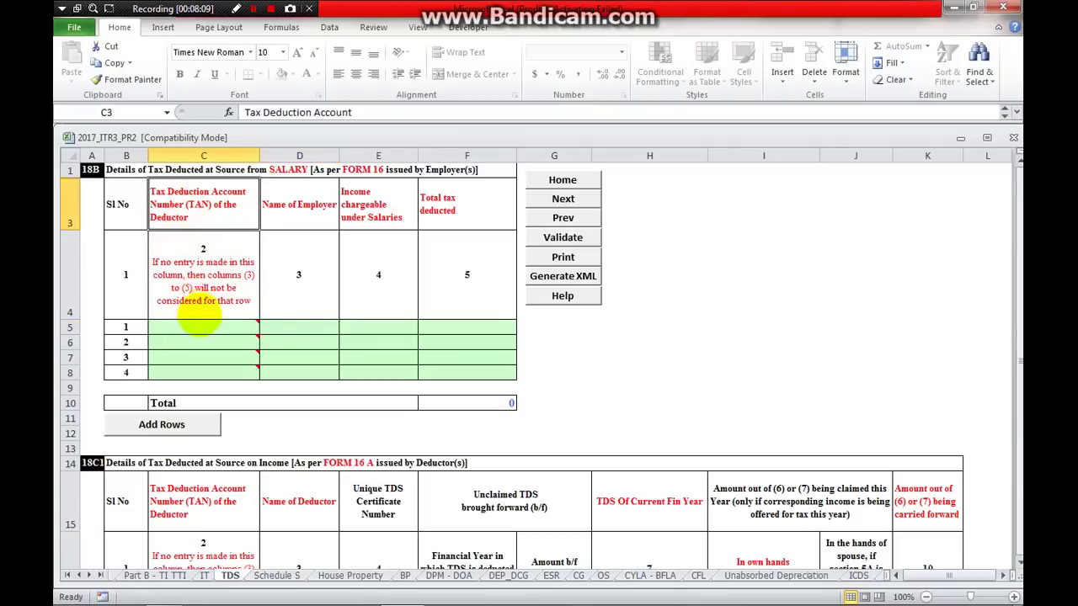
click(203, 327)
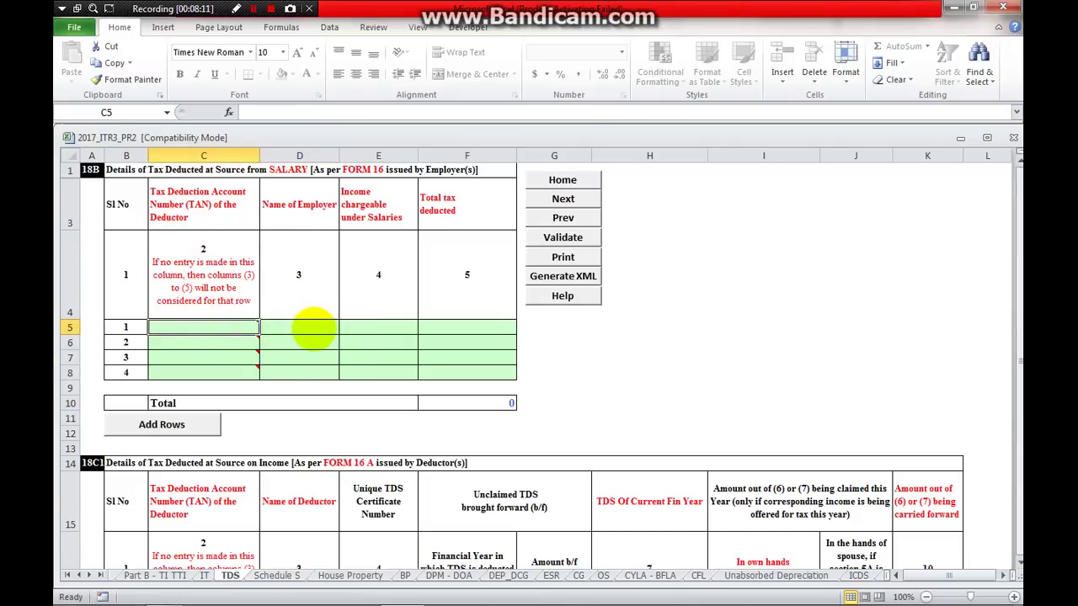
click(312, 328)
click(368, 329)
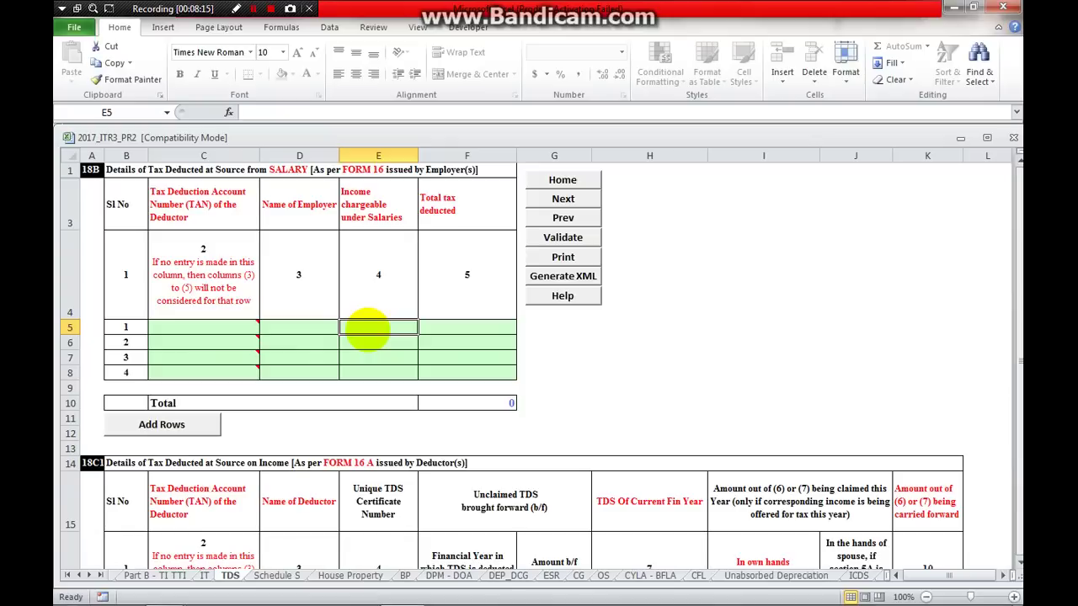
key(Tab)
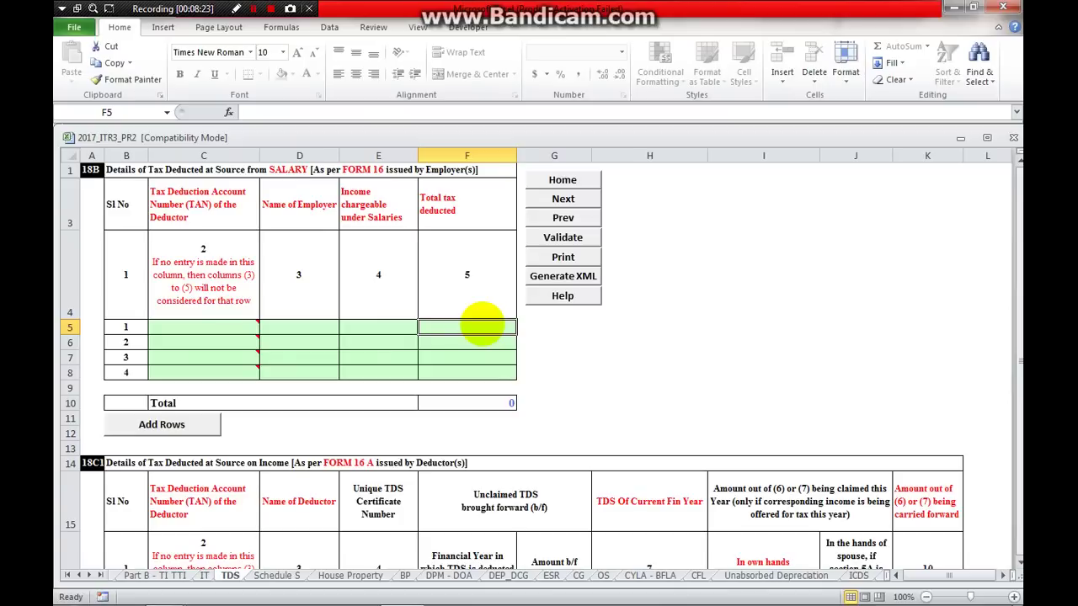
- Examine row 1 of table 18C1 for tax deducted on income, from the deductor's TAN to the amount carried forward
scroll(481, 326, down, 2)
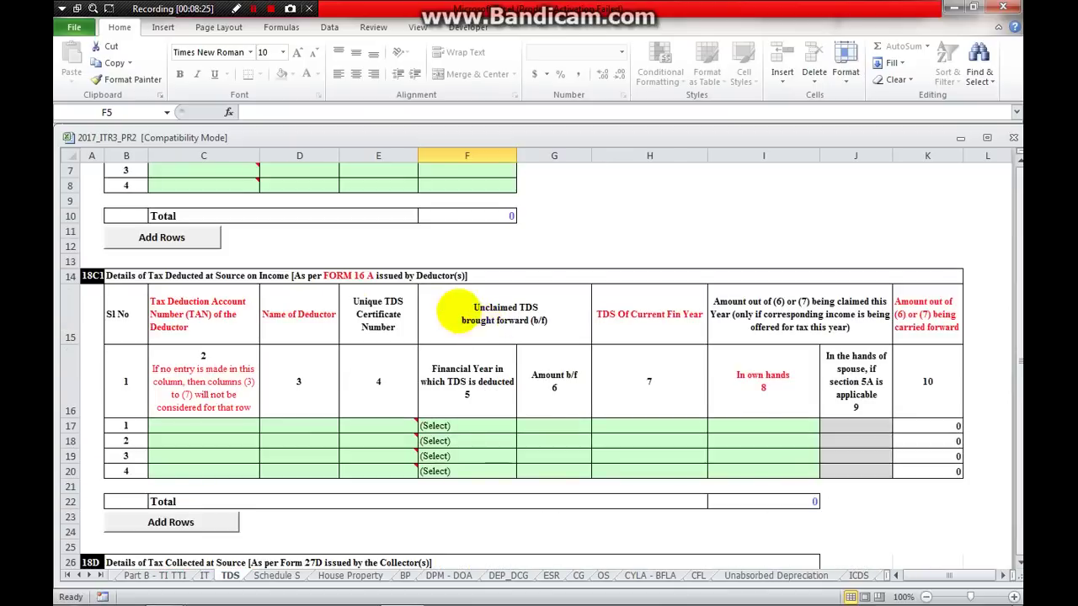
click(136, 278)
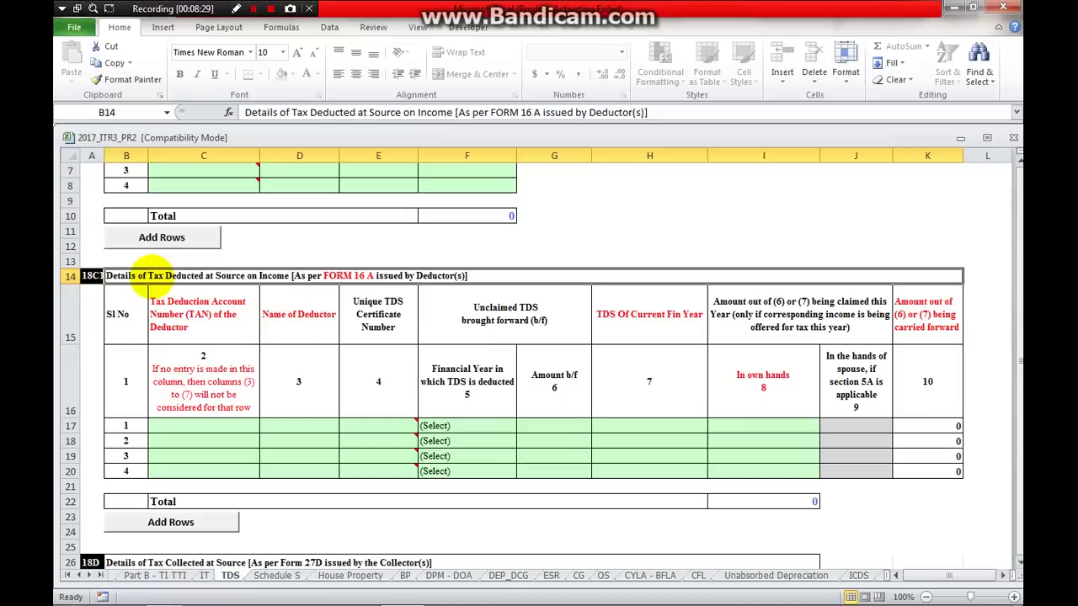
click(218, 430)
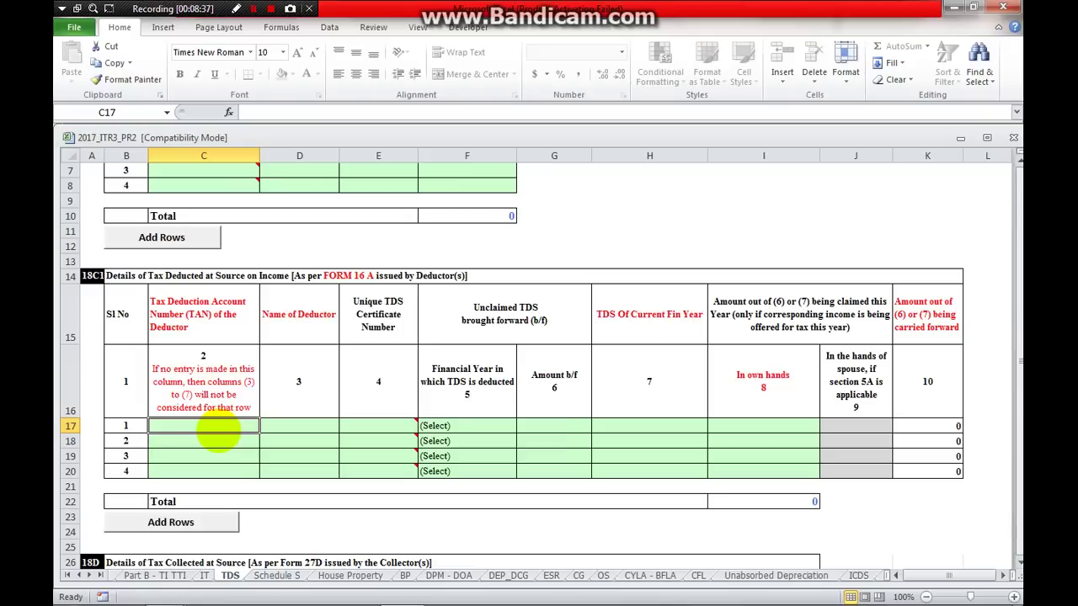
key(Tab)
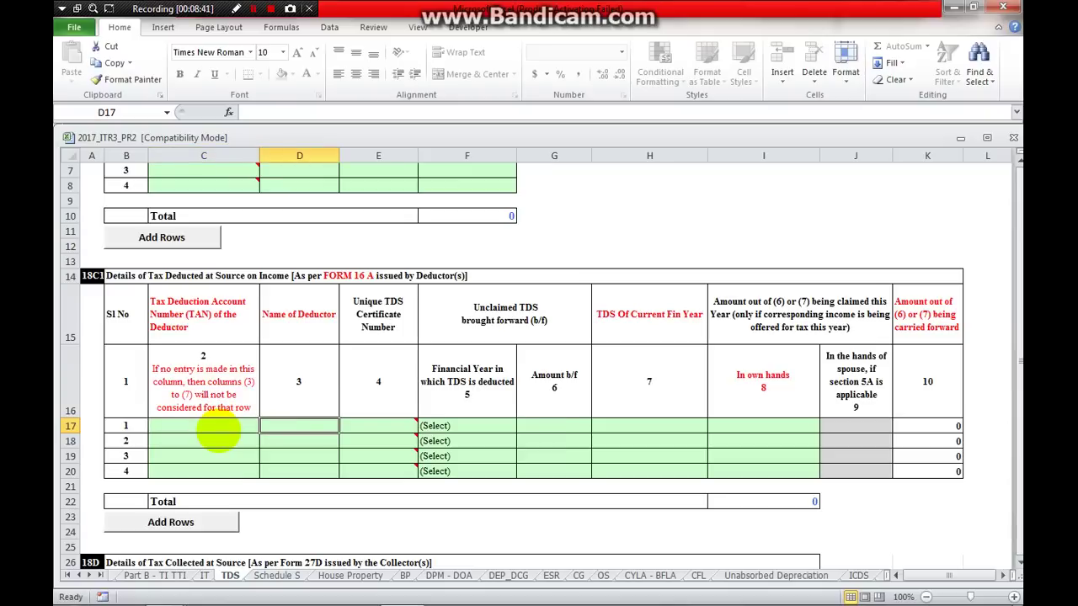
key(Tab)
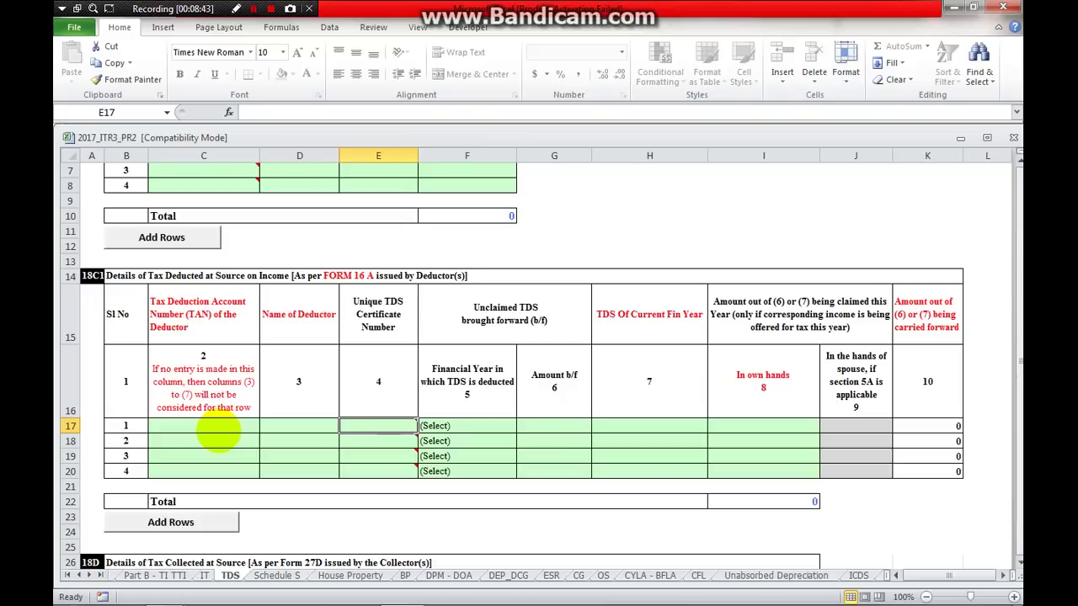
key(Tab)
key(Tab)
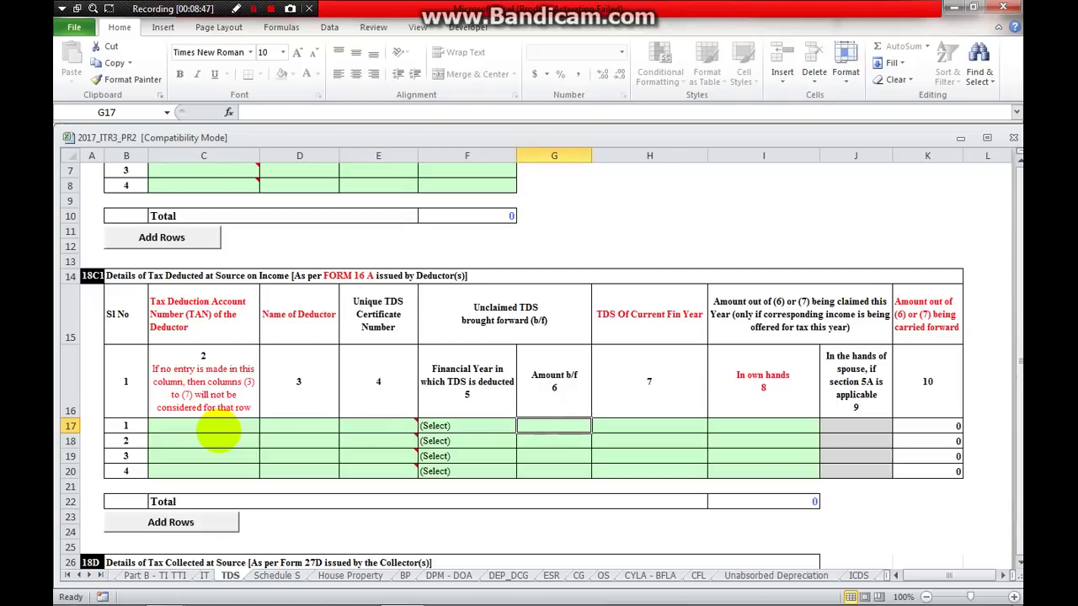
key(Tab)
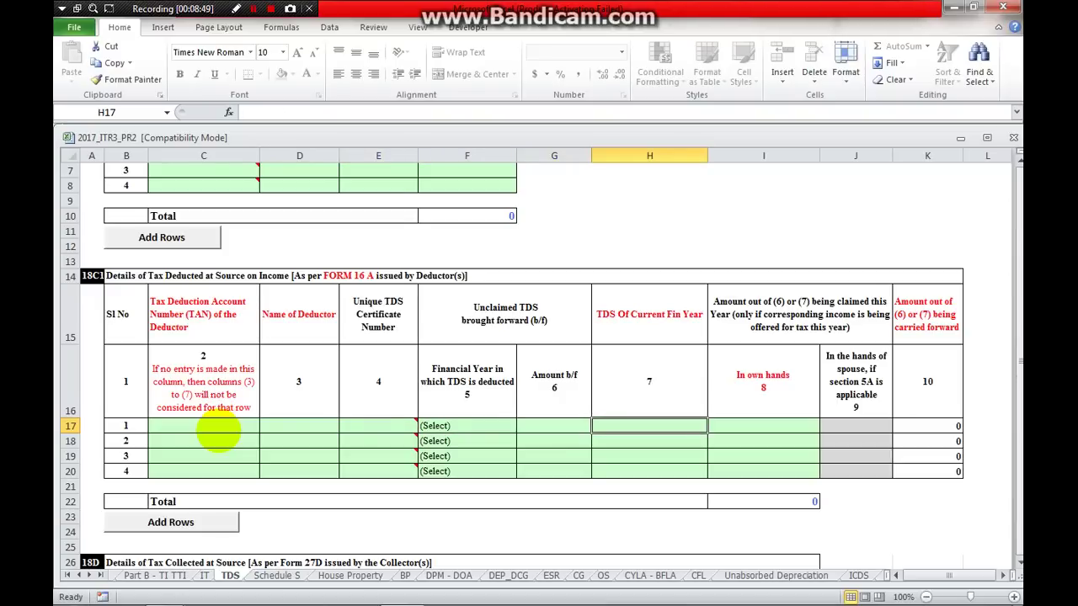
key(Tab)
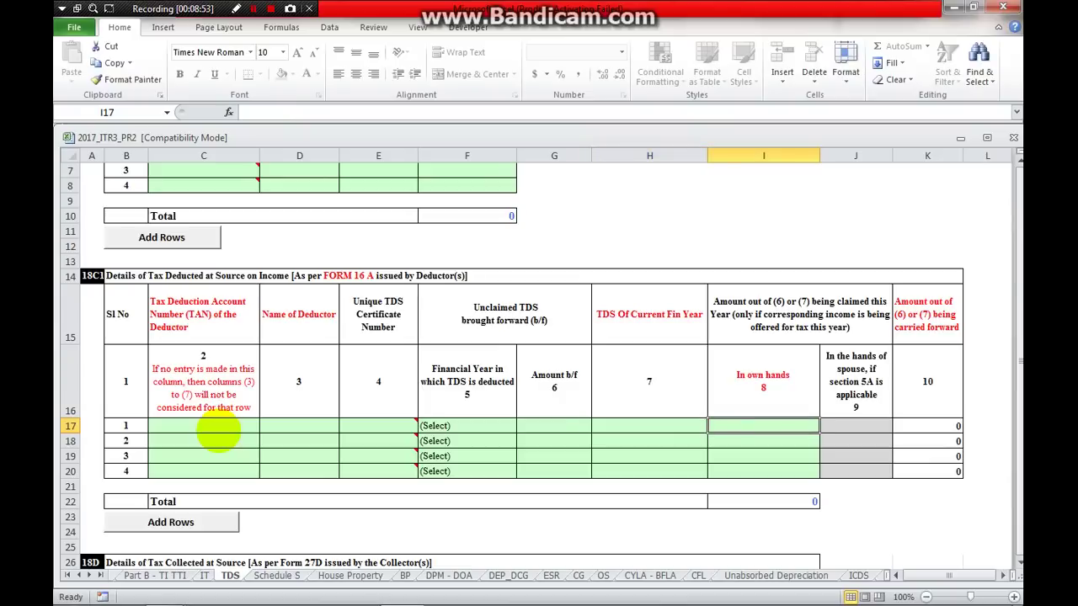
key(Tab)
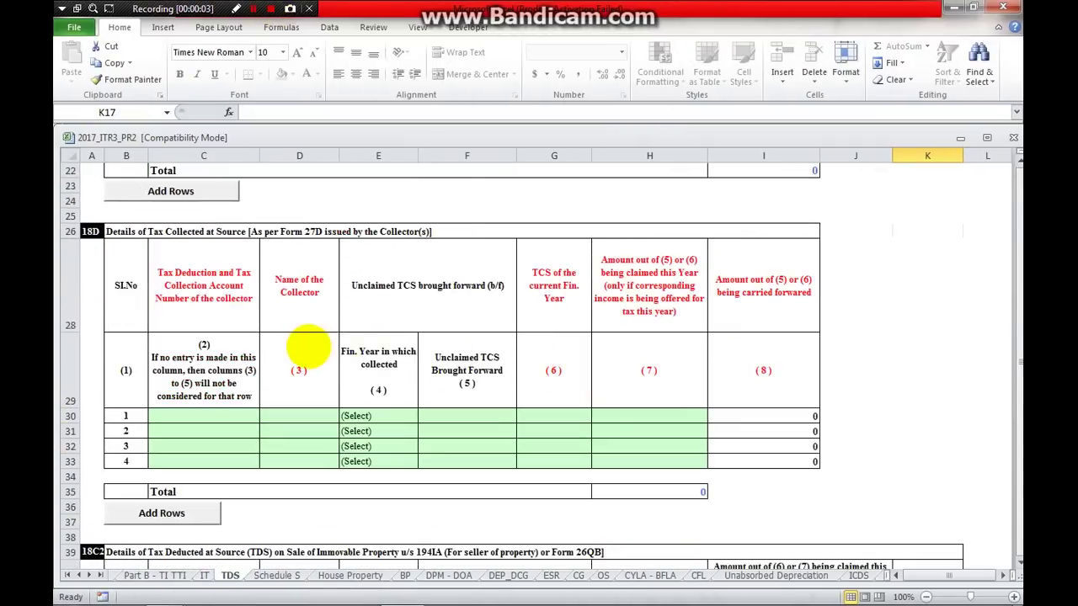
- Examine the columns of table 18D for tax collected at source, from the collector's account number to the amount carried forward
click(182, 228)
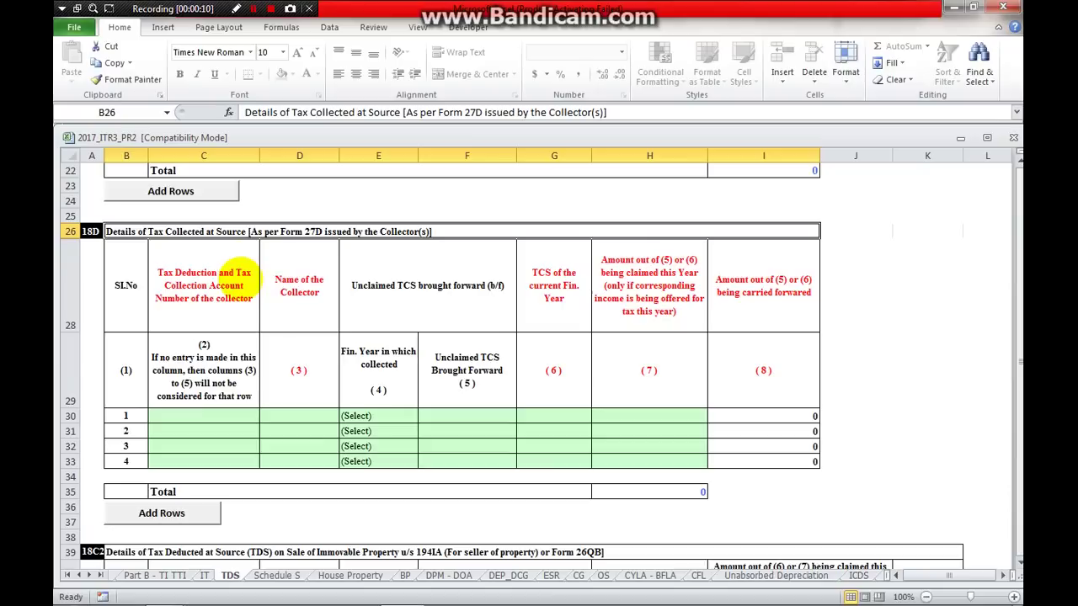
click(249, 299)
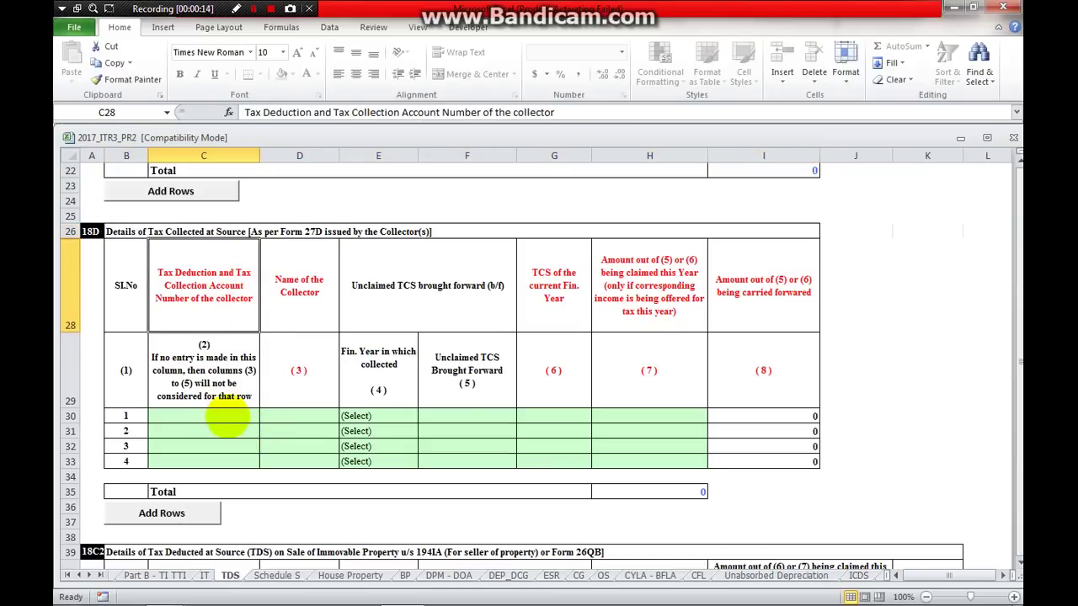
key(Right)
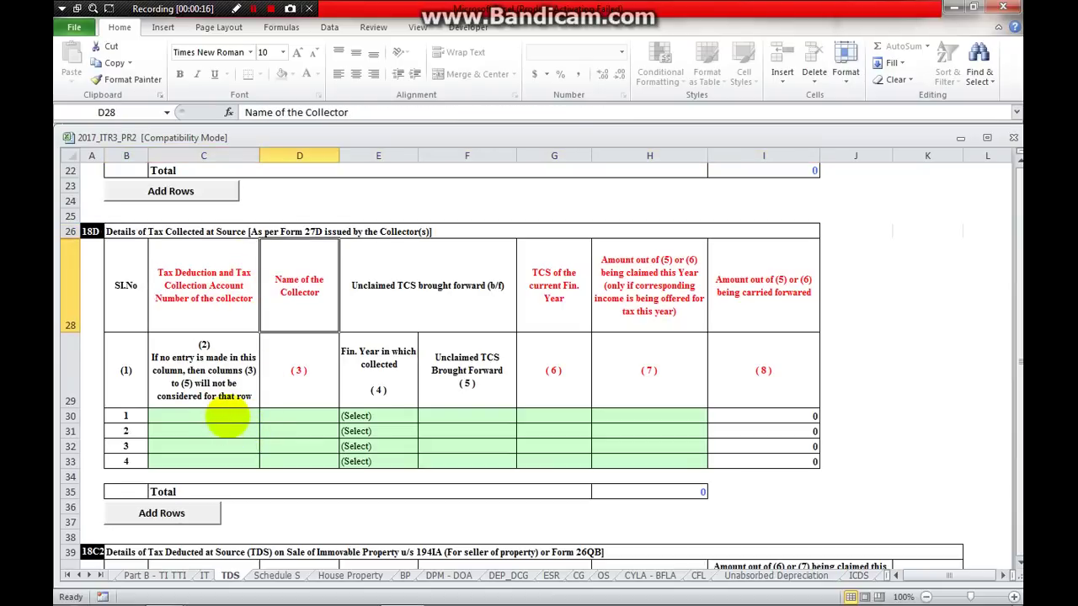
key(Right)
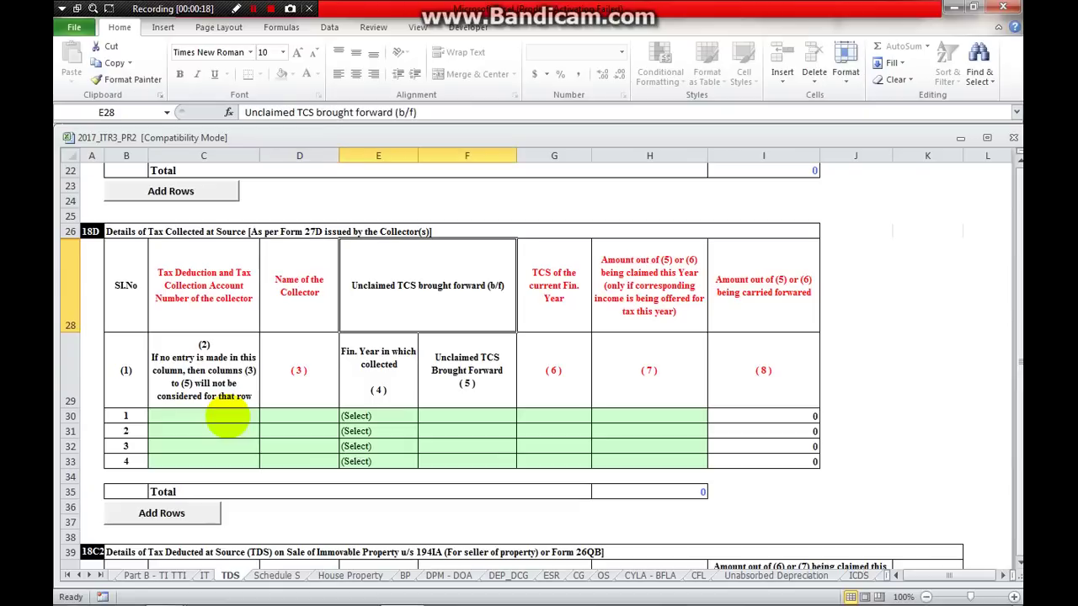
key(Right)
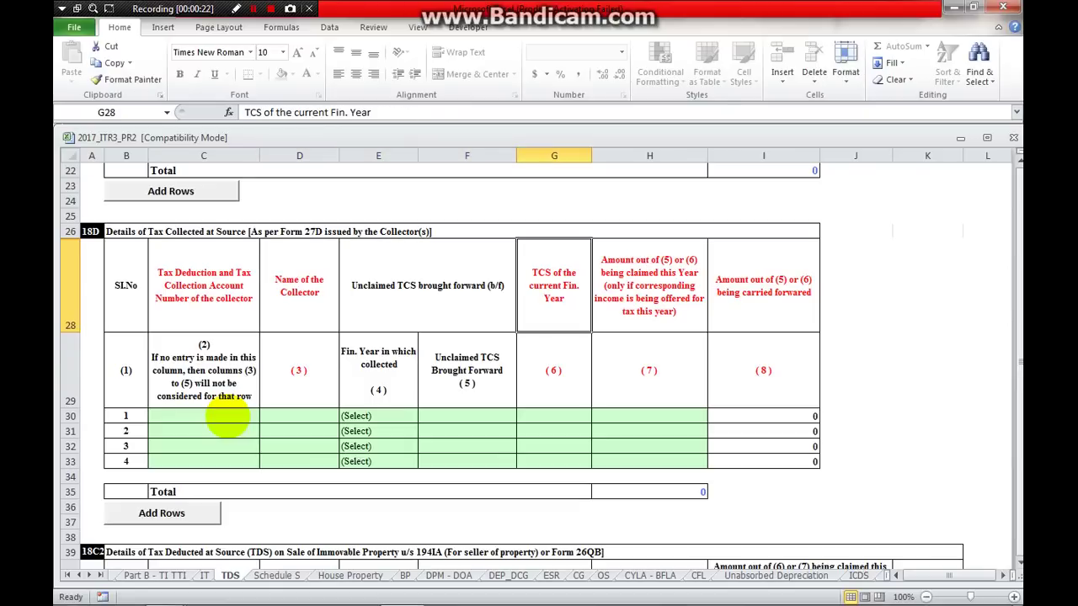
key(Right)
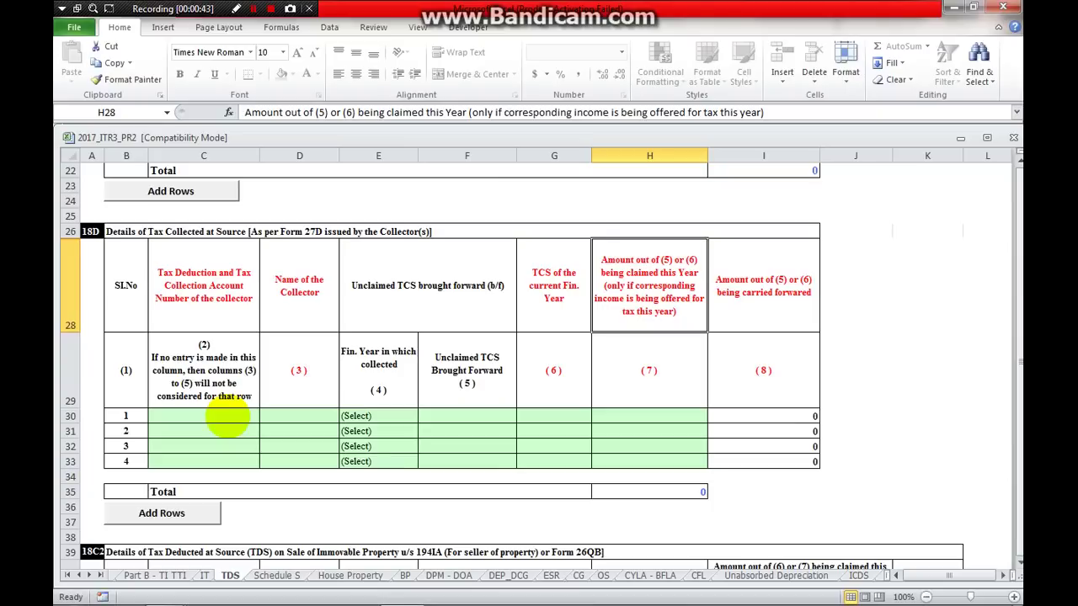
key(Down)
key(Down)
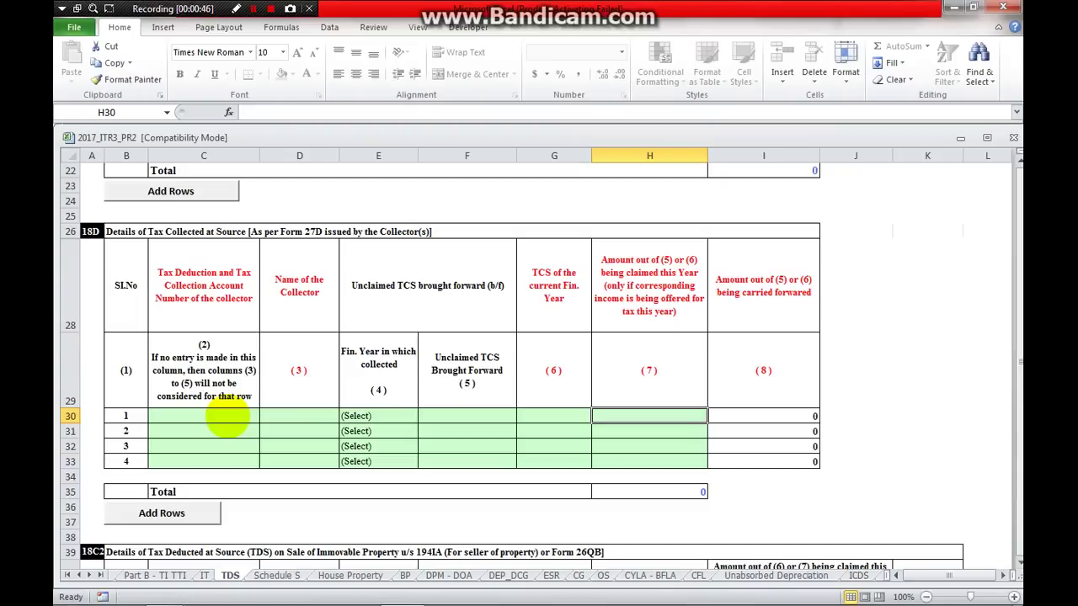
key(Right)
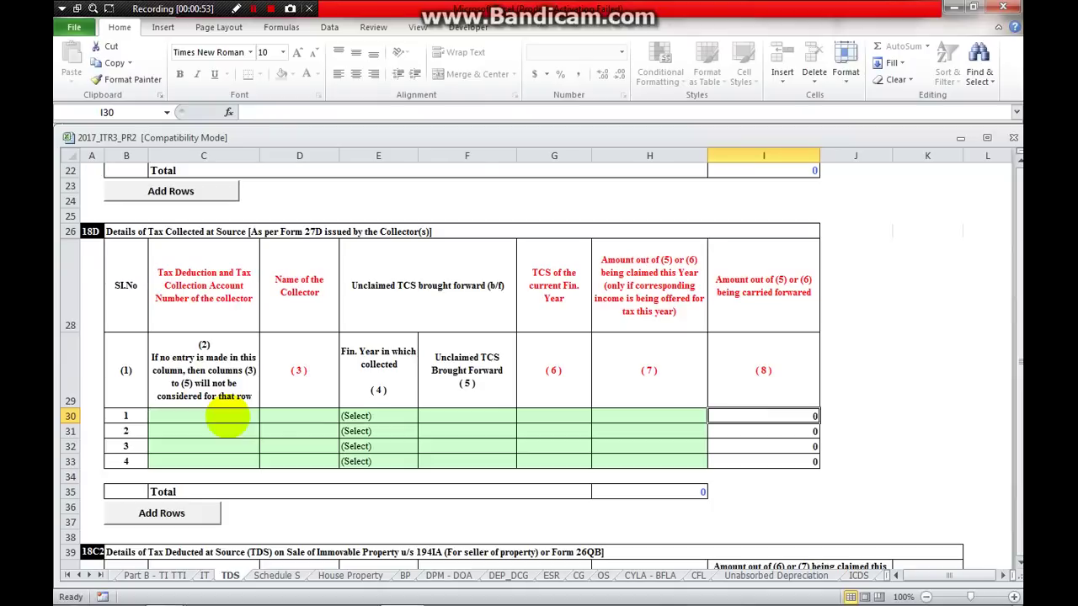
- Examine the 18C2 heading for TDS on immovable property sales and its columns from buyer's PAN to amount claimed this year
scroll(417, 479, down, 2)
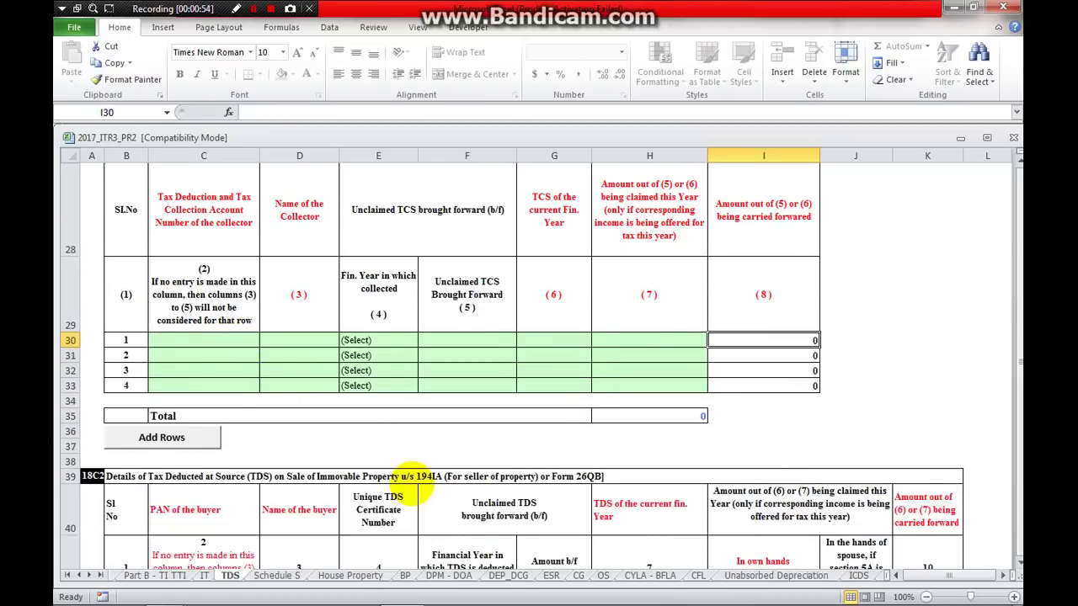
scroll(337, 488, down, 3)
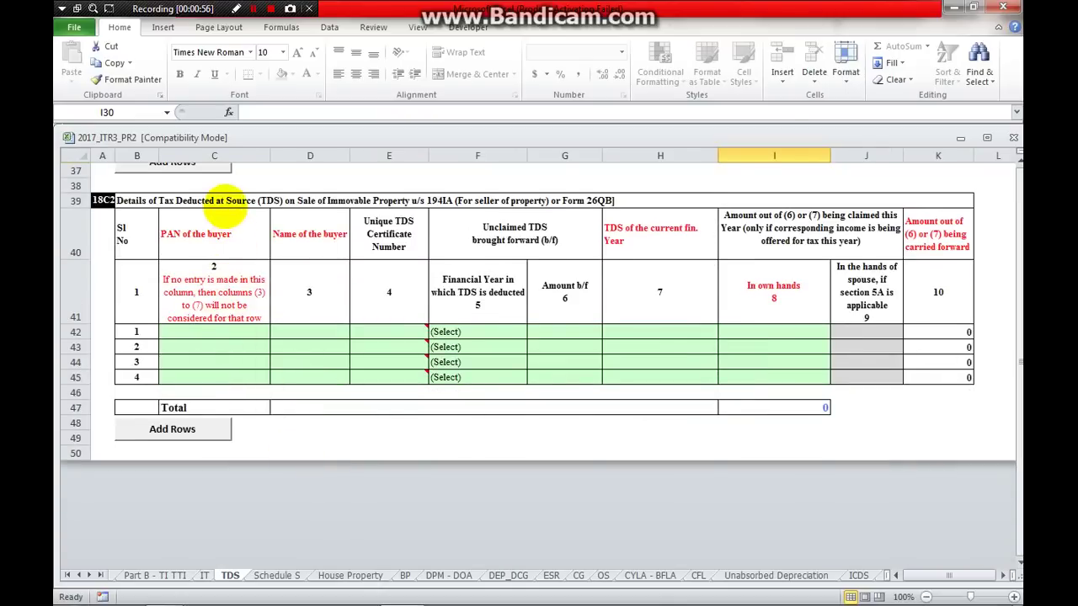
click(225, 204)
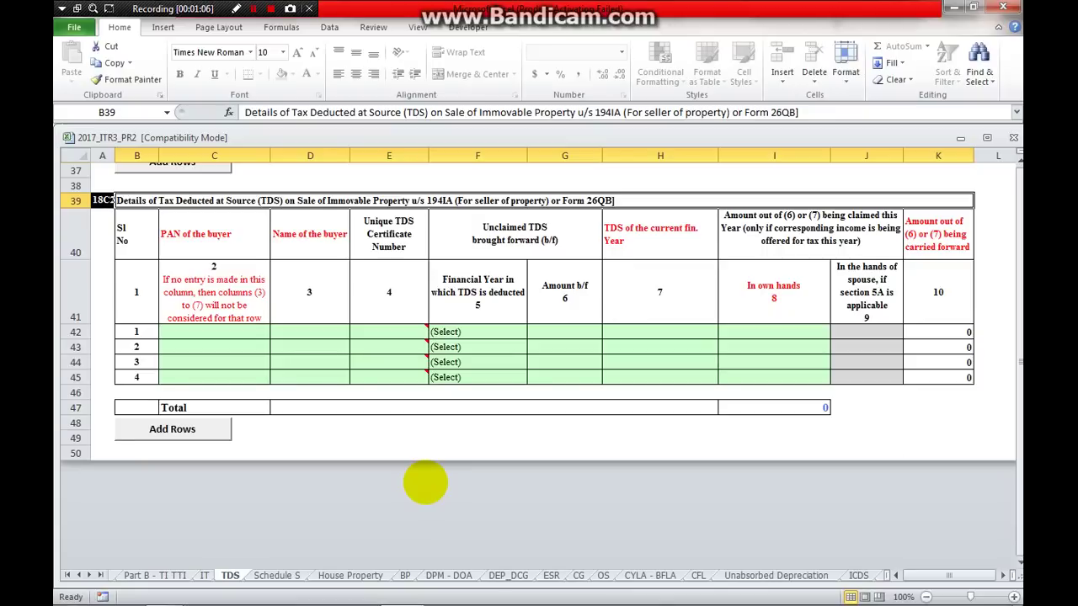
key(Down)
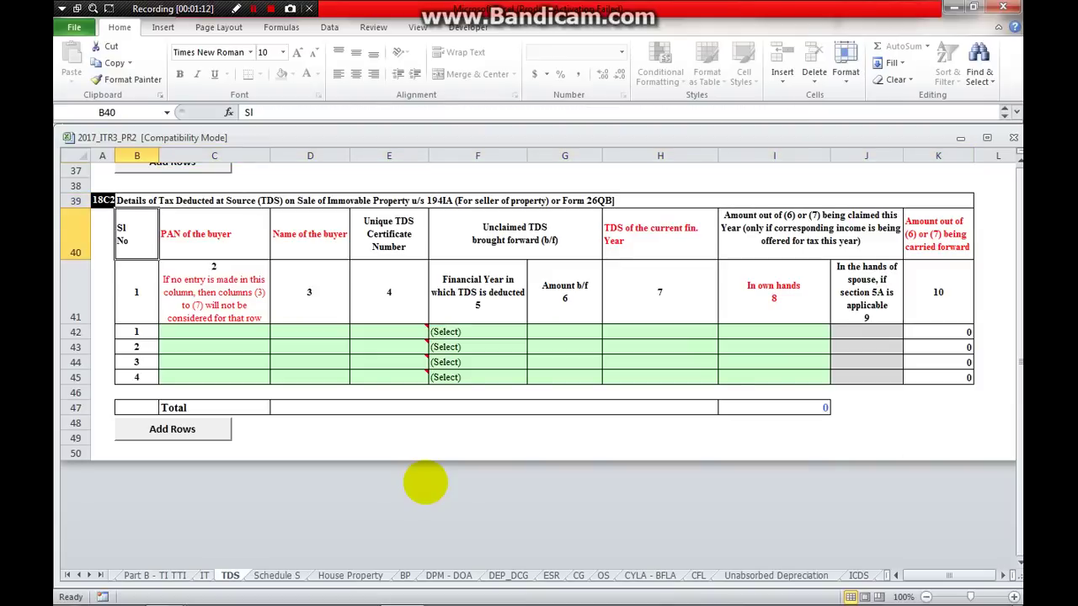
key(Right)
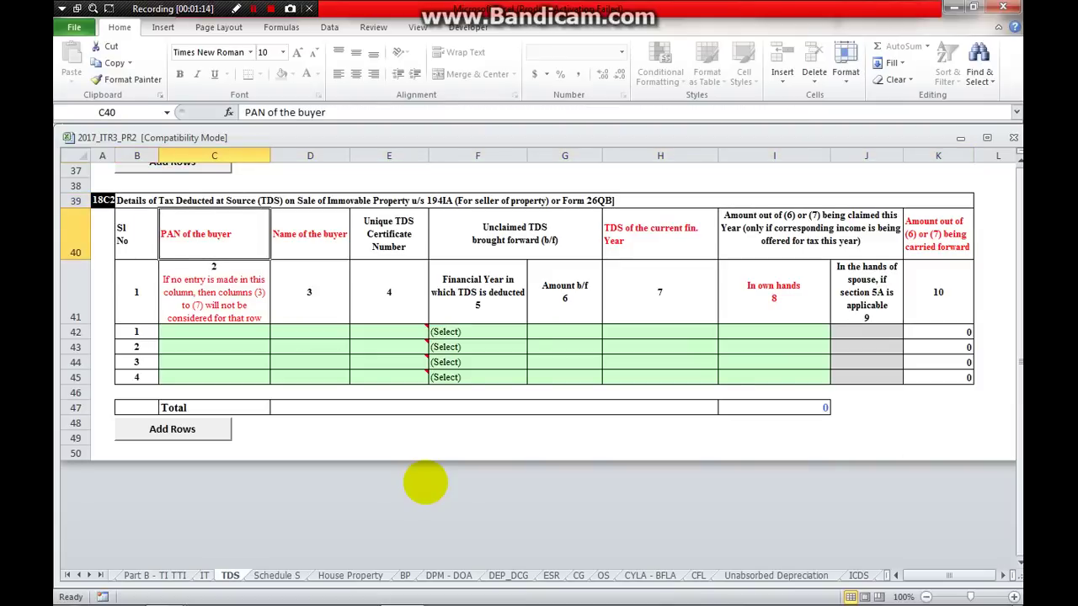
key(Right)
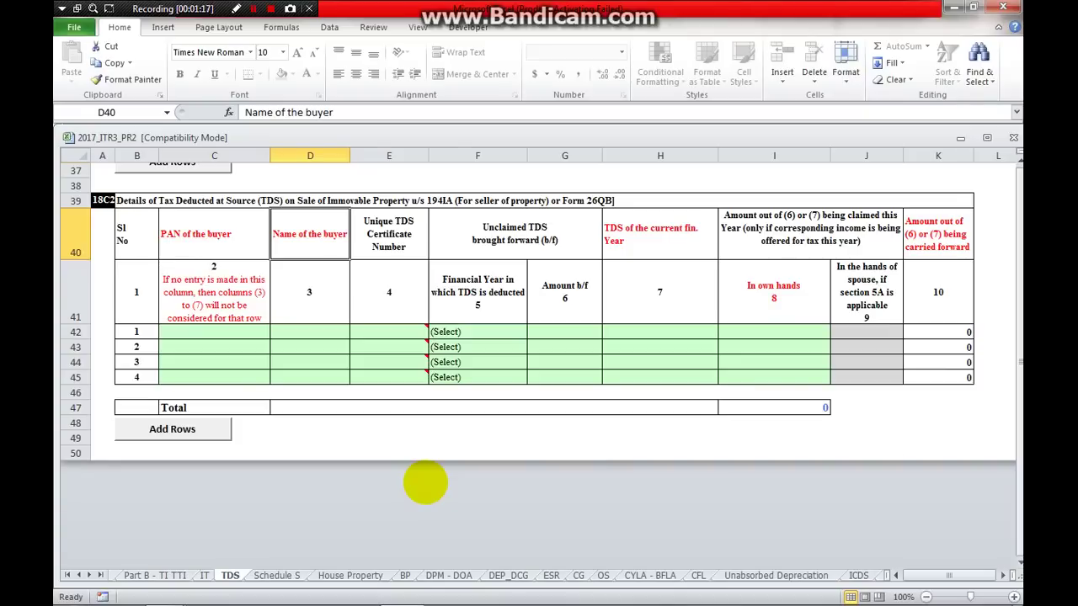
key(Right)
key(Right)
key(Right)
key(Left)
key(Right)
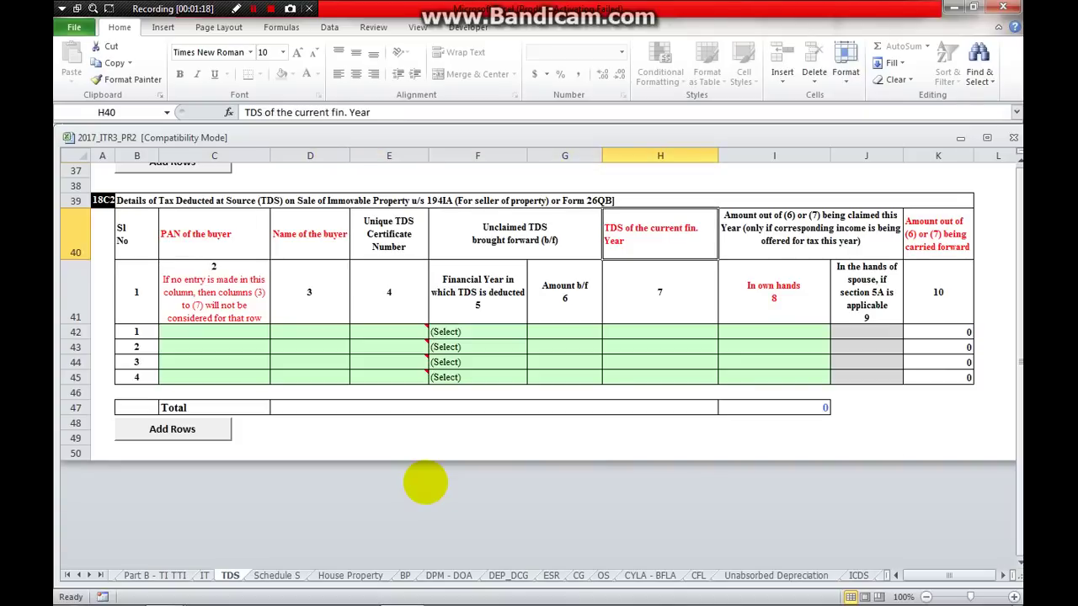
key(Right)
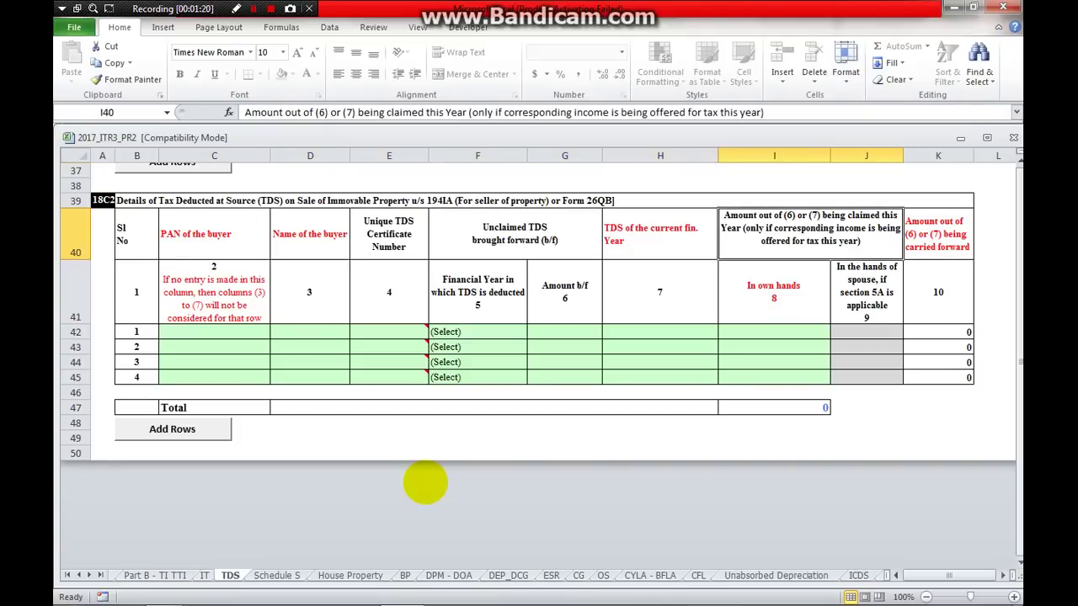
- Return to the 18C2 heading and examine the column for the amount being carried forward
key(Down)
key(Up)
key(Up)
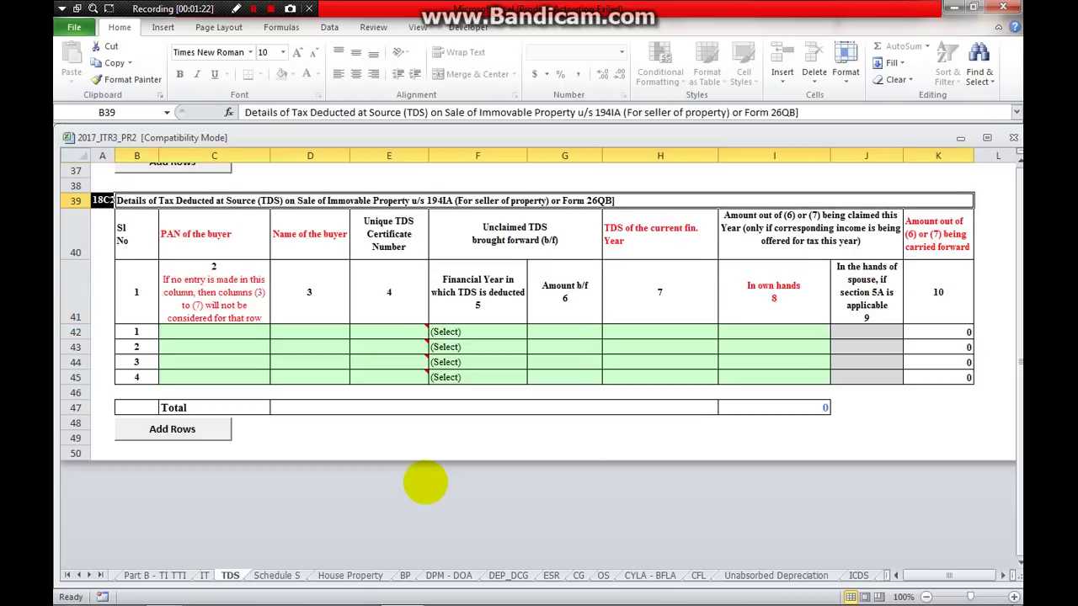
key(Right)
key(Down)
key(Left)
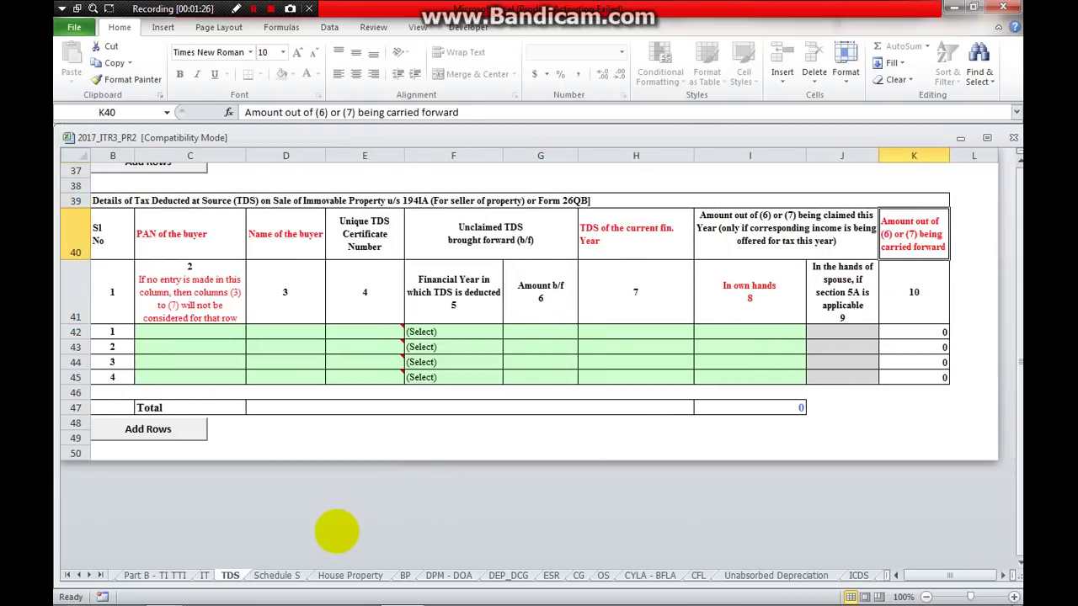
- Open the Schedule S sheet and go to its heading for details of income from salary
click(278, 575)
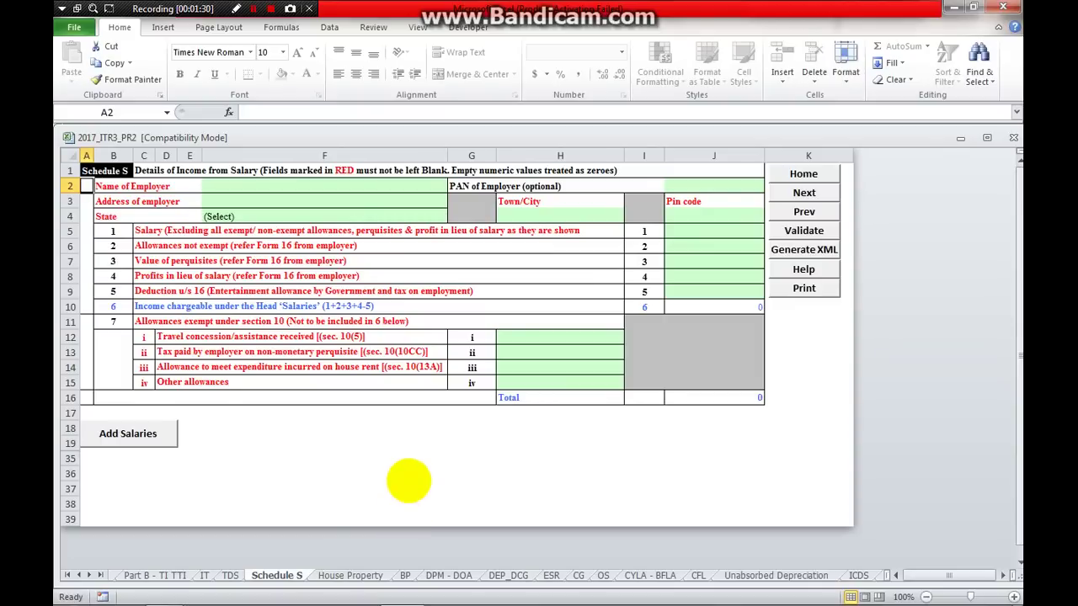
click(252, 171)
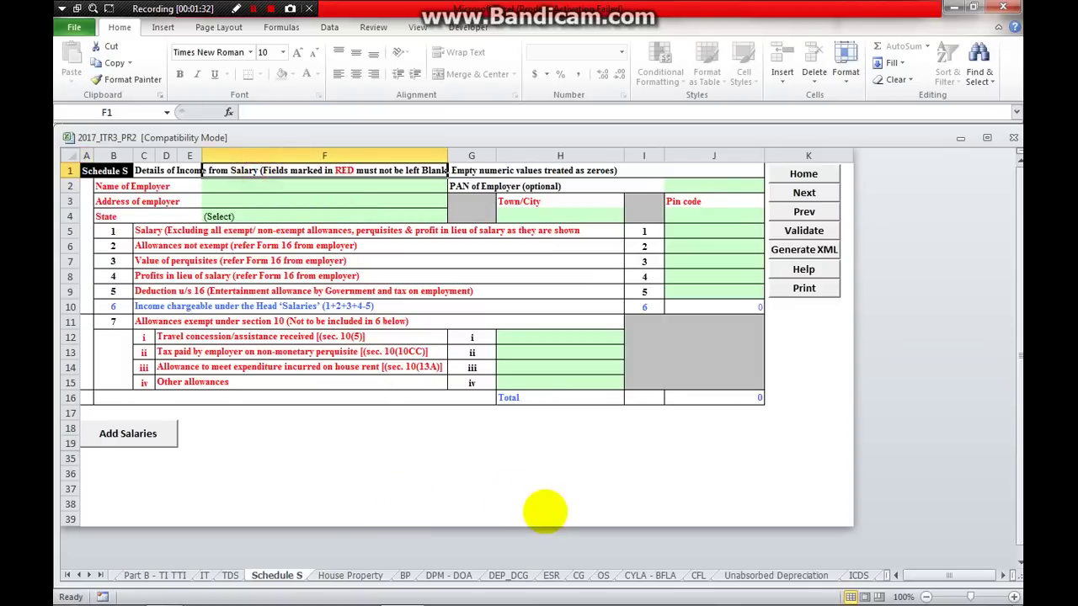
key(Left)
key(Left)
key(Left)
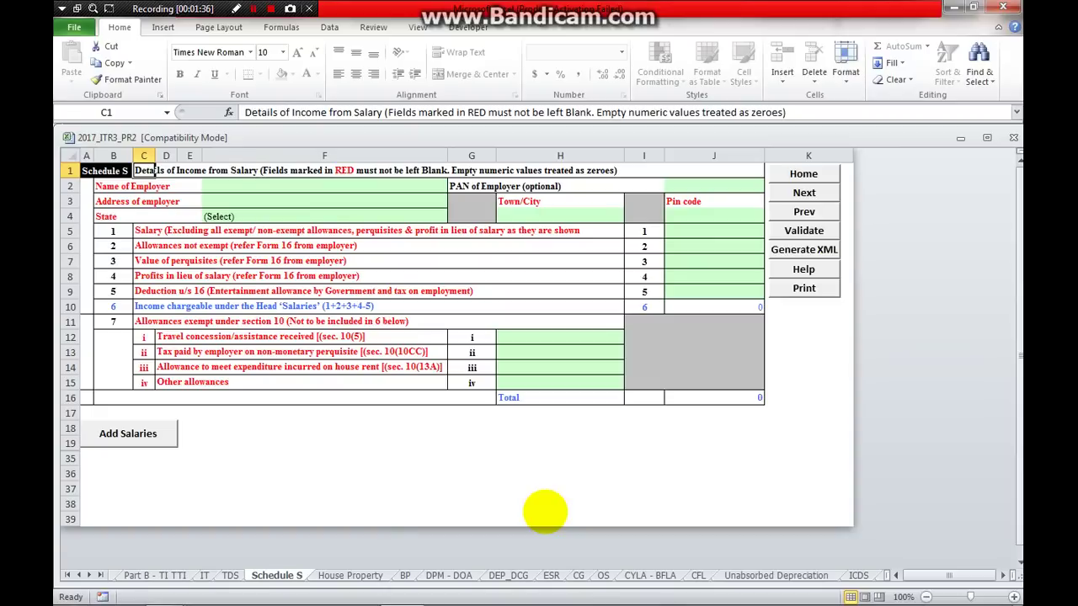
- Examine the employer fields in Schedule S, covering name, address, town or city, state, pin code and optional PAN
key(Down)
key(Right)
key(Right)
key(Right)
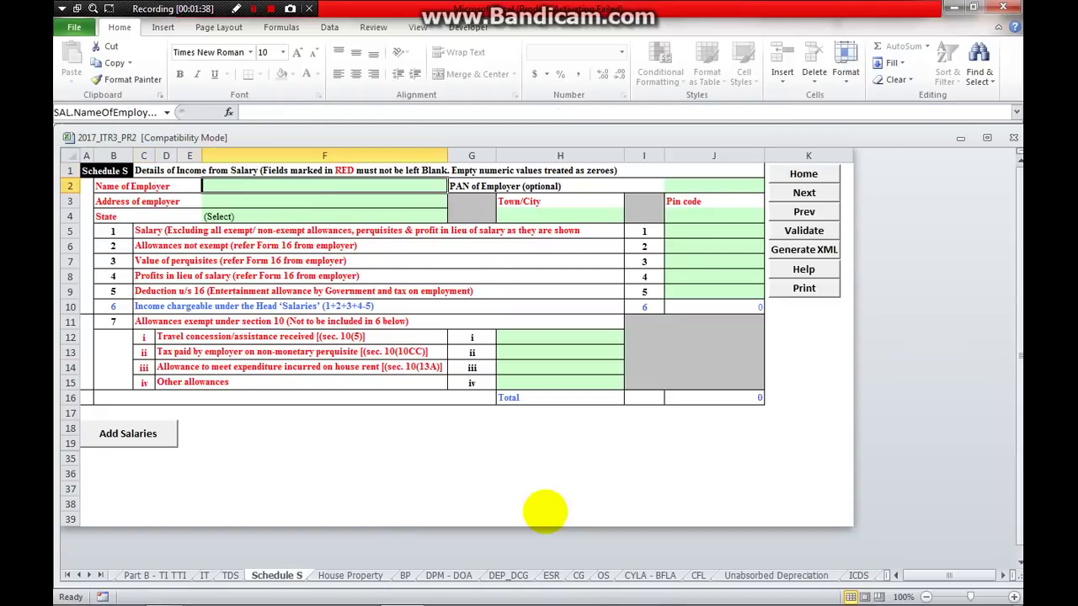
key(Down)
key(Right)
key(Down)
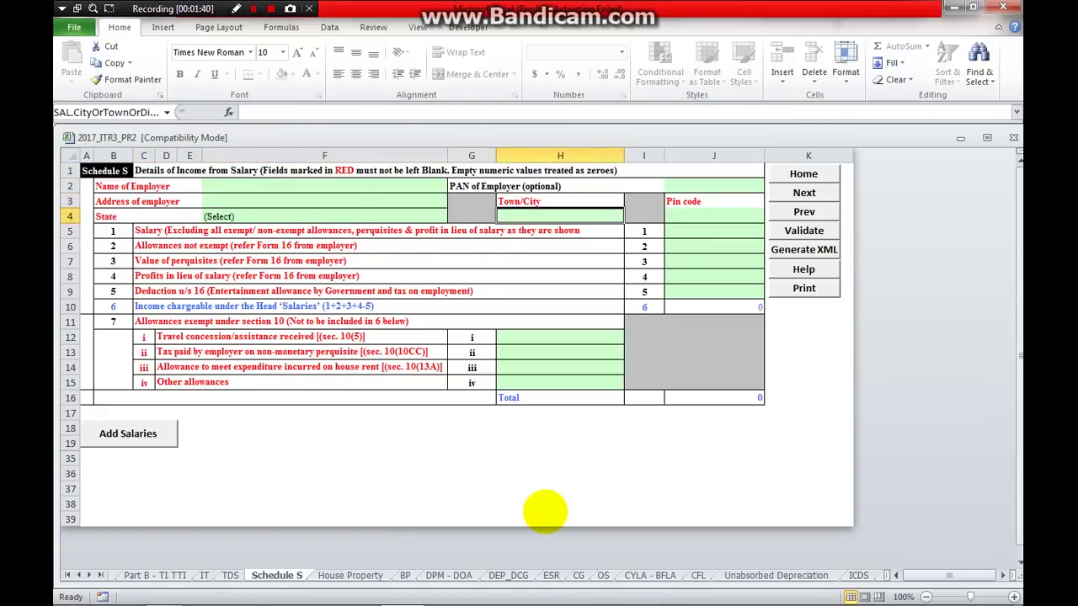
key(Left)
key(Left)
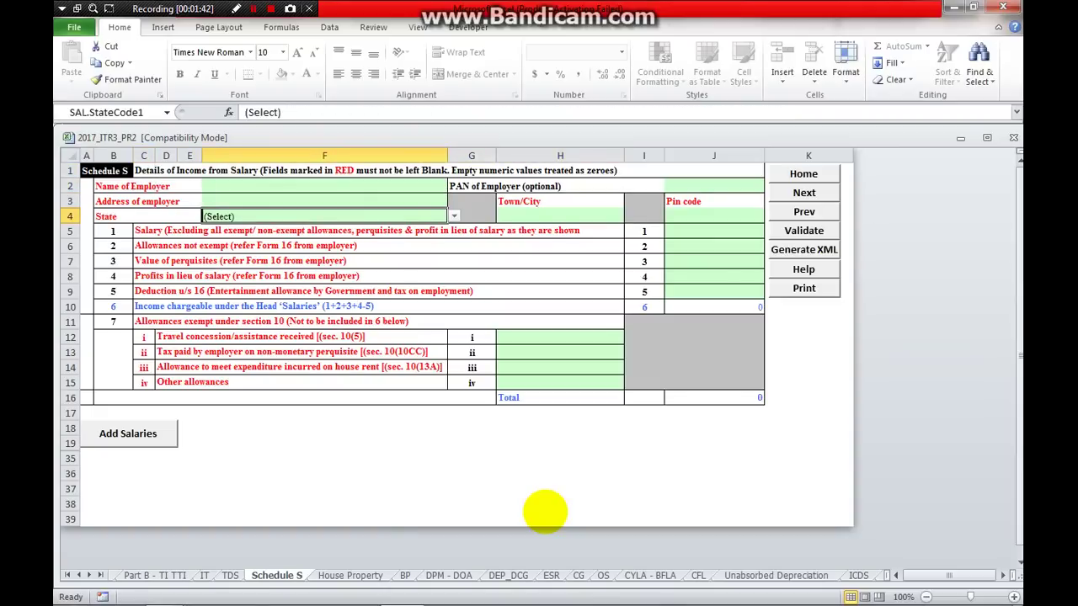
key(Right)
key(Right)
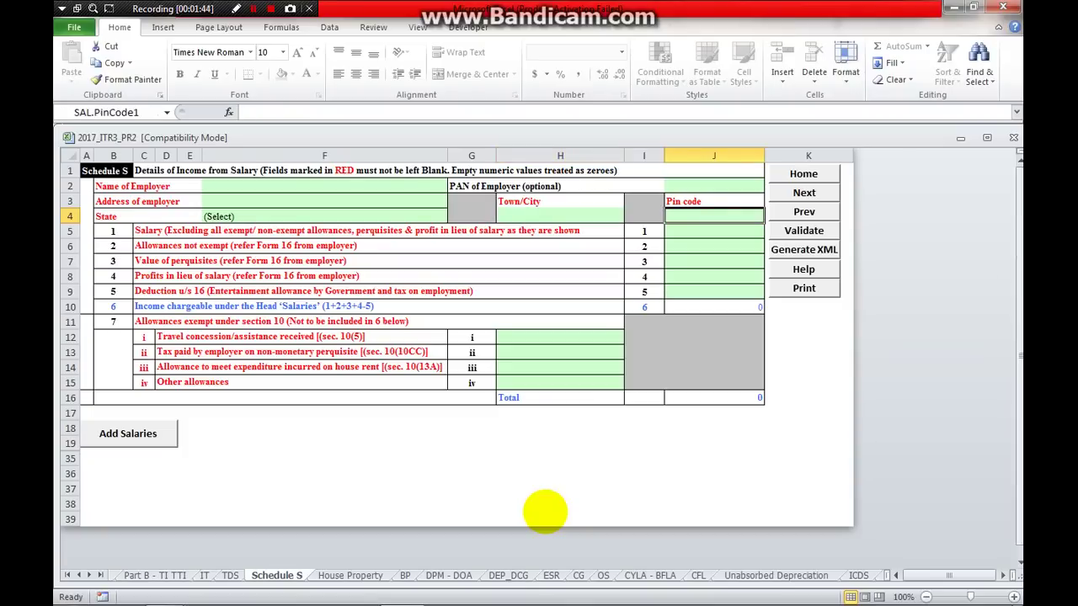
key(Up)
key(Up)
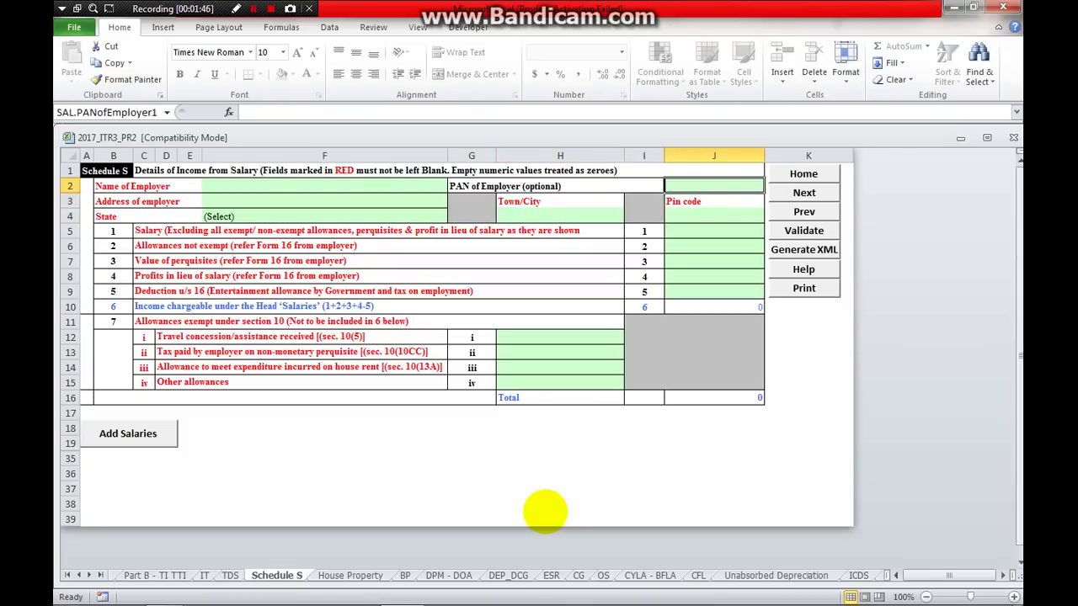
- Examine the Schedule S salary components, from salary and taxable allowances through section 16 deductions to income chargeable under Salaries
key(Down)
key(Down)
key(Down)
key(Down)
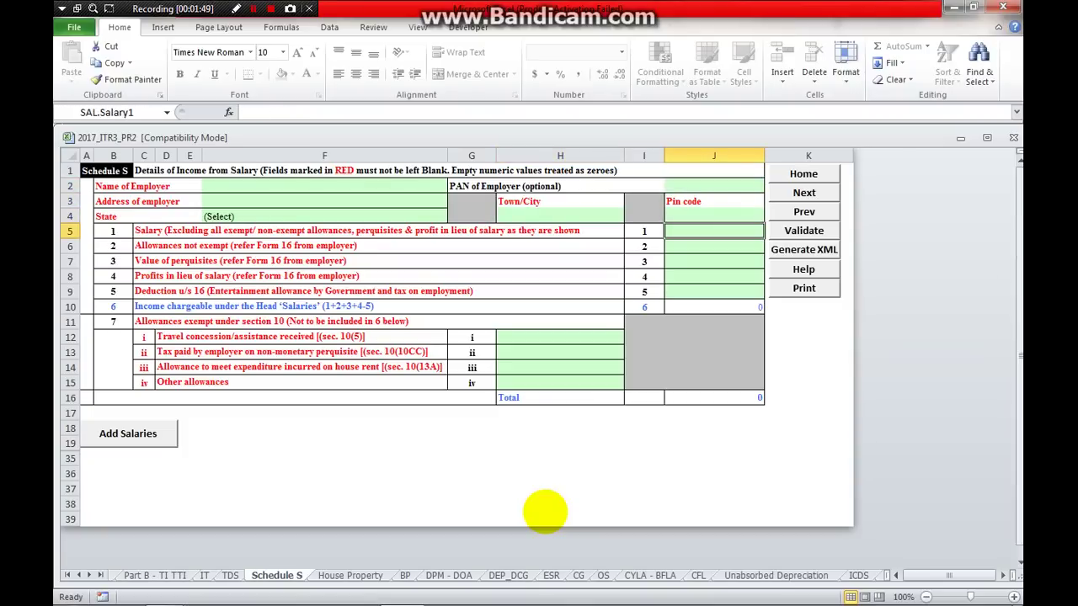
key(Up)
key(Down)
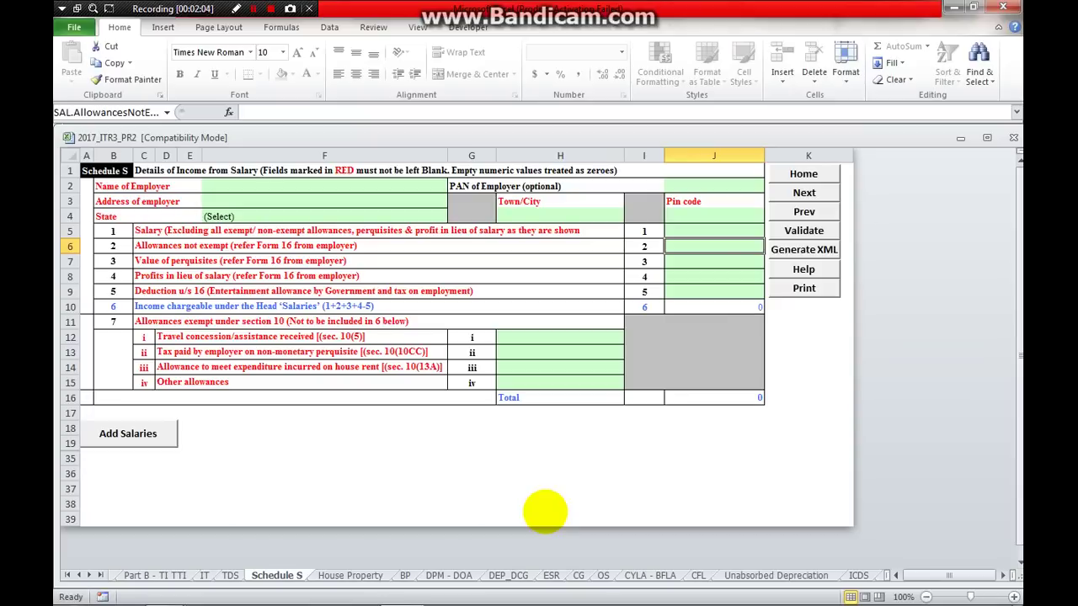
key(Down)
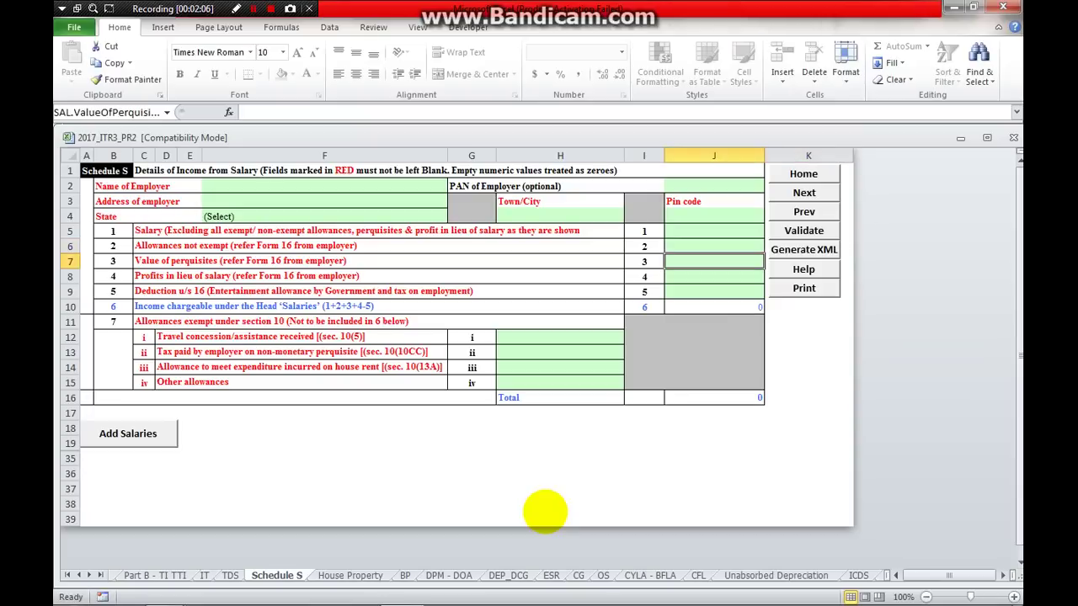
key(Down)
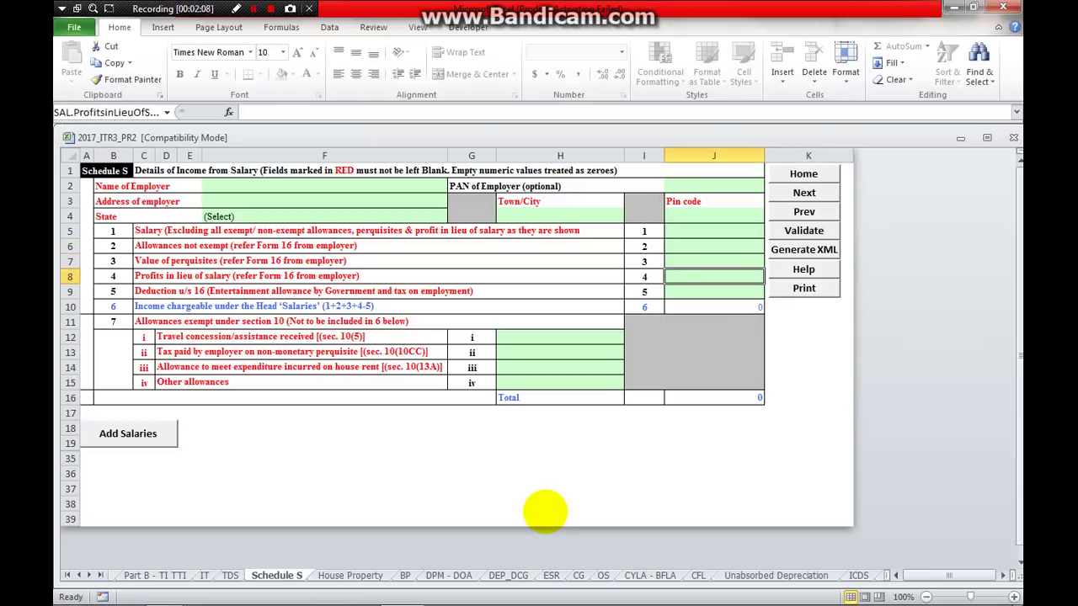
key(Down)
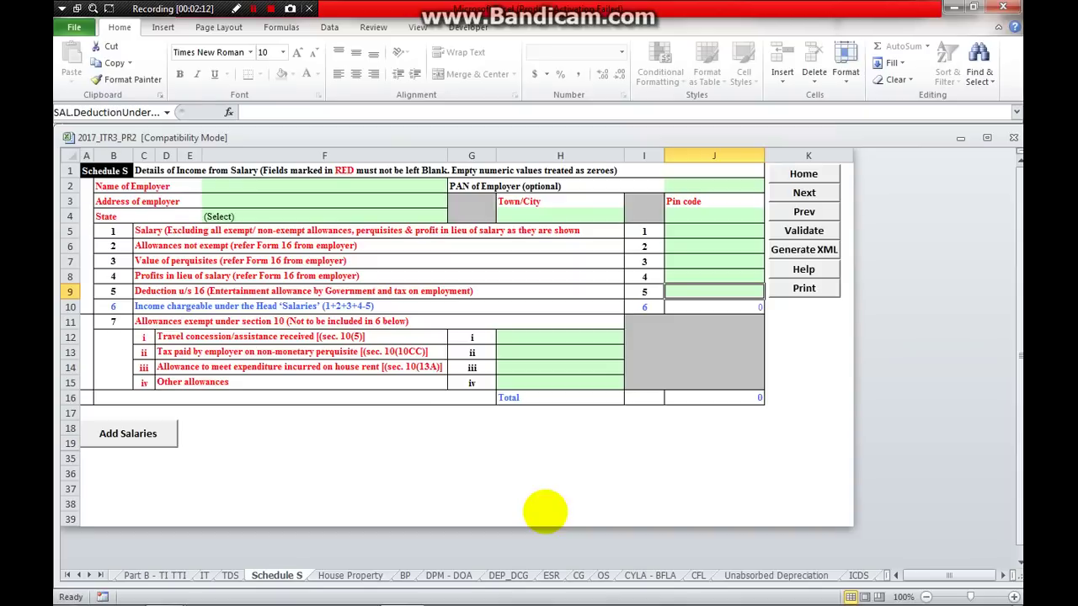
key(Down)
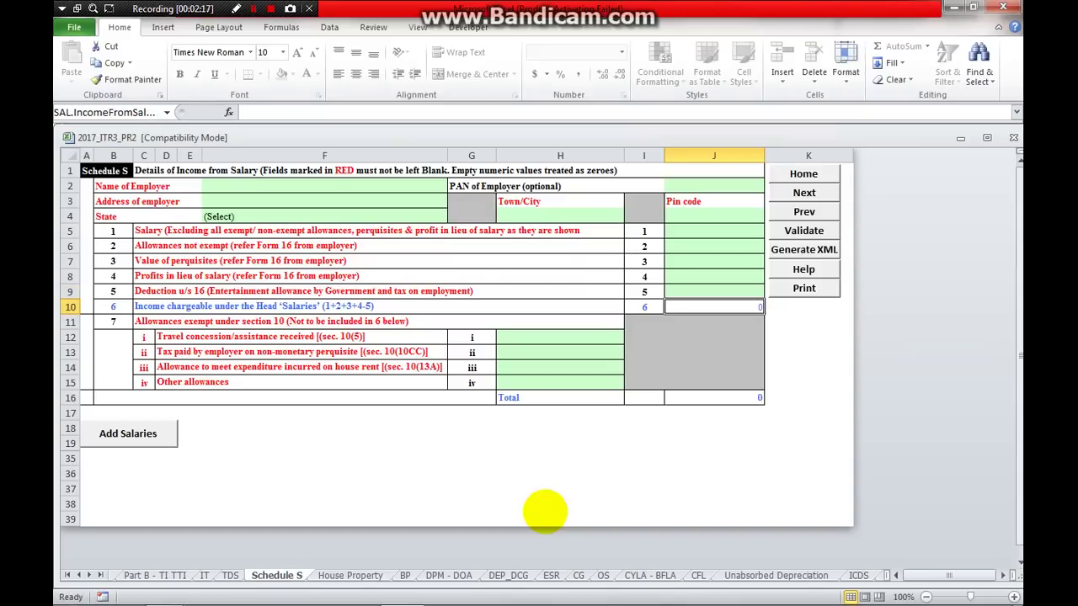
key(Left)
key(Left)
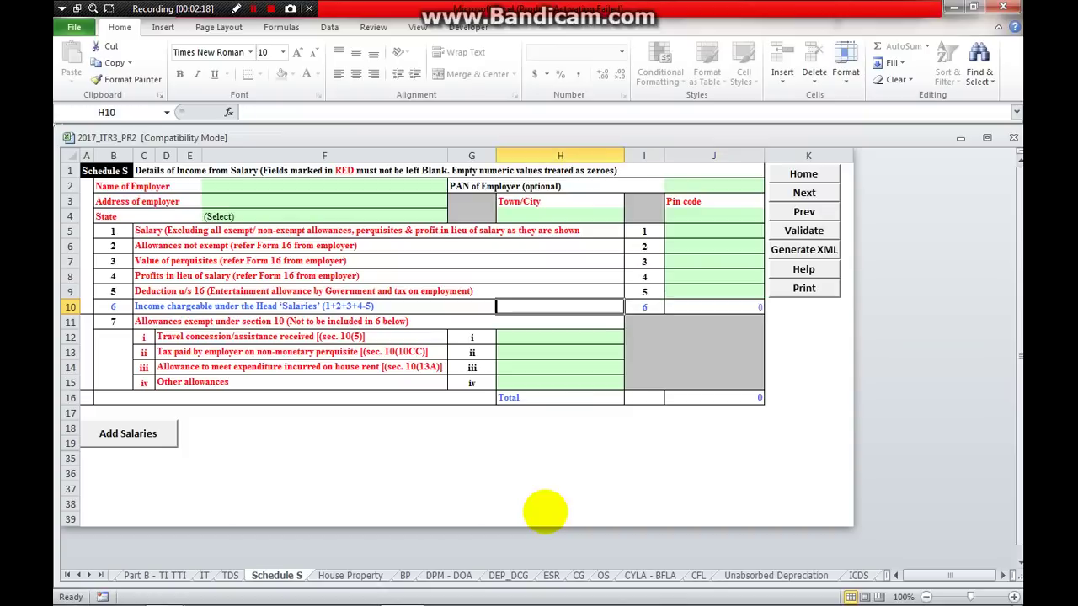
- Examine the section 10 exempt allowances in Schedule S, from travel concession to other allowances, and the total
key(Right)
key(Down)
key(Left)
key(Right)
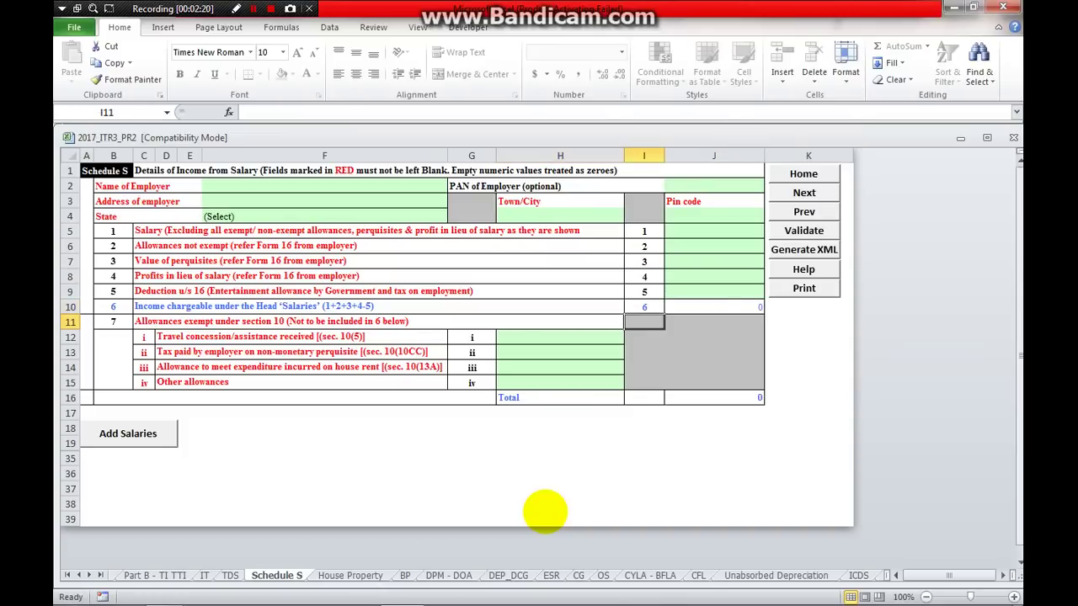
key(Left)
key(Down)
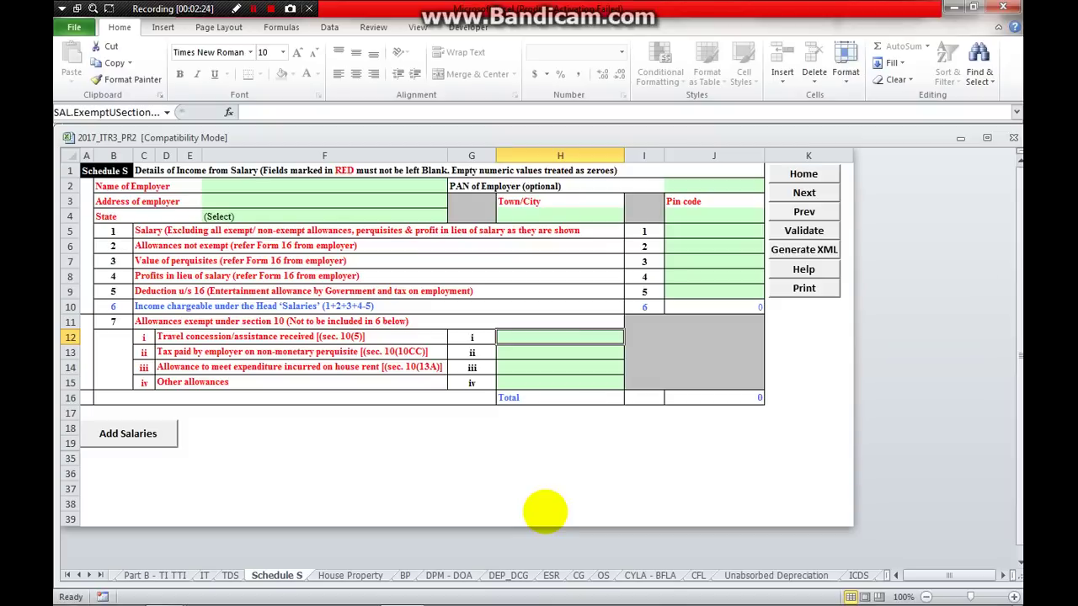
key(Down)
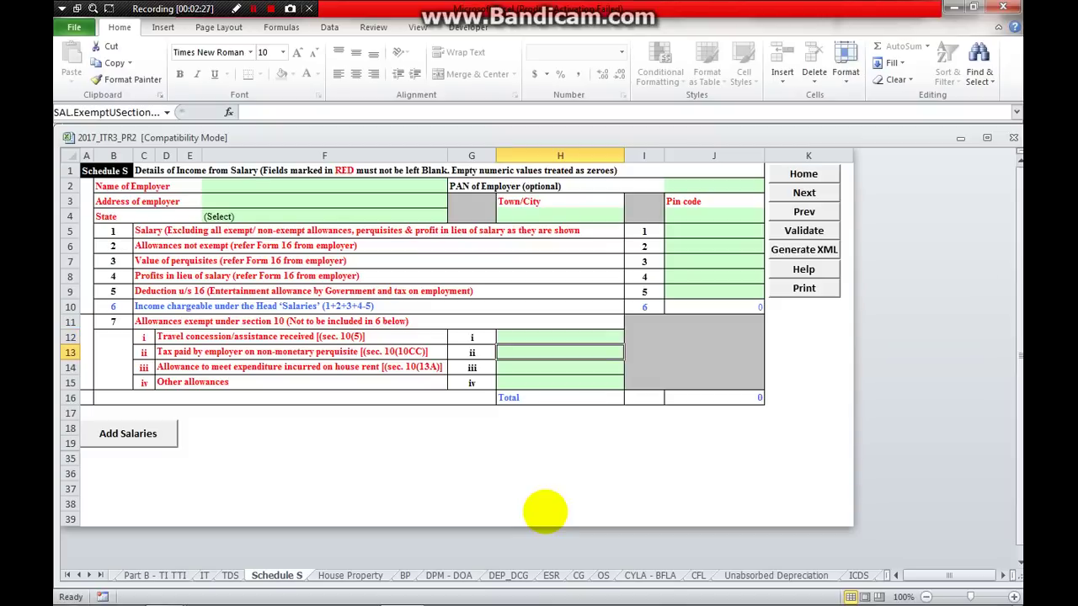
key(Down)
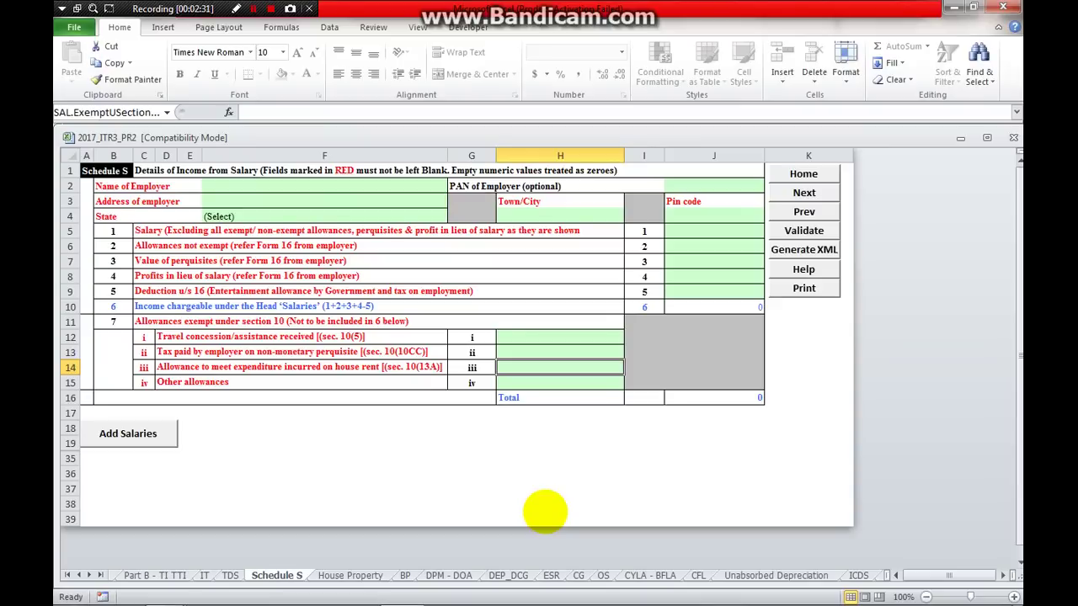
key(Down)
key(Down)
key(Right)
key(Right)
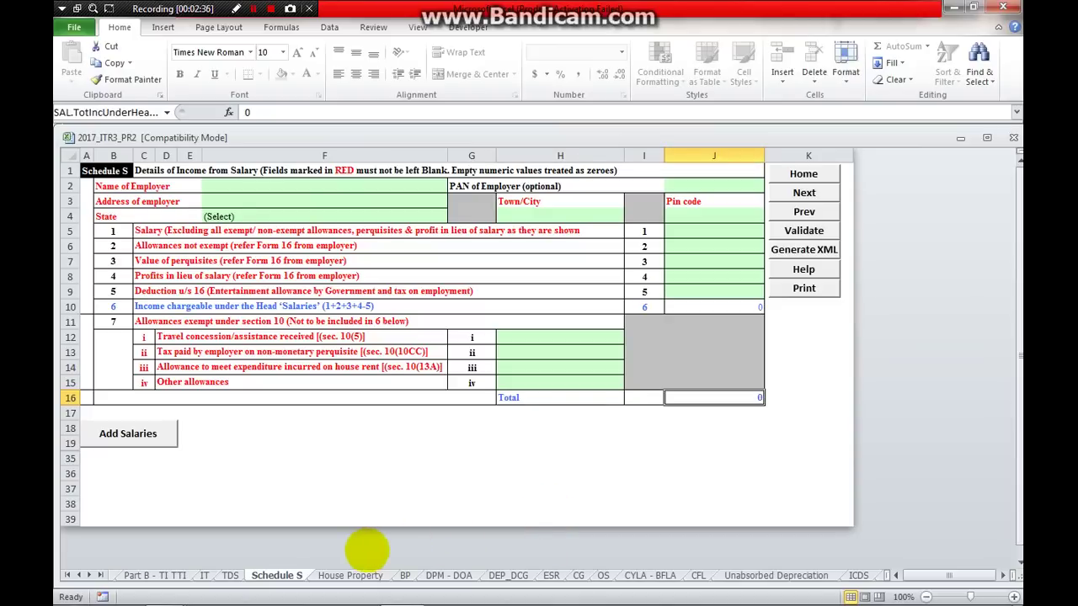
- Open the House Property sheet and look over its co-ownership question and co-owner name rows
click(352, 576)
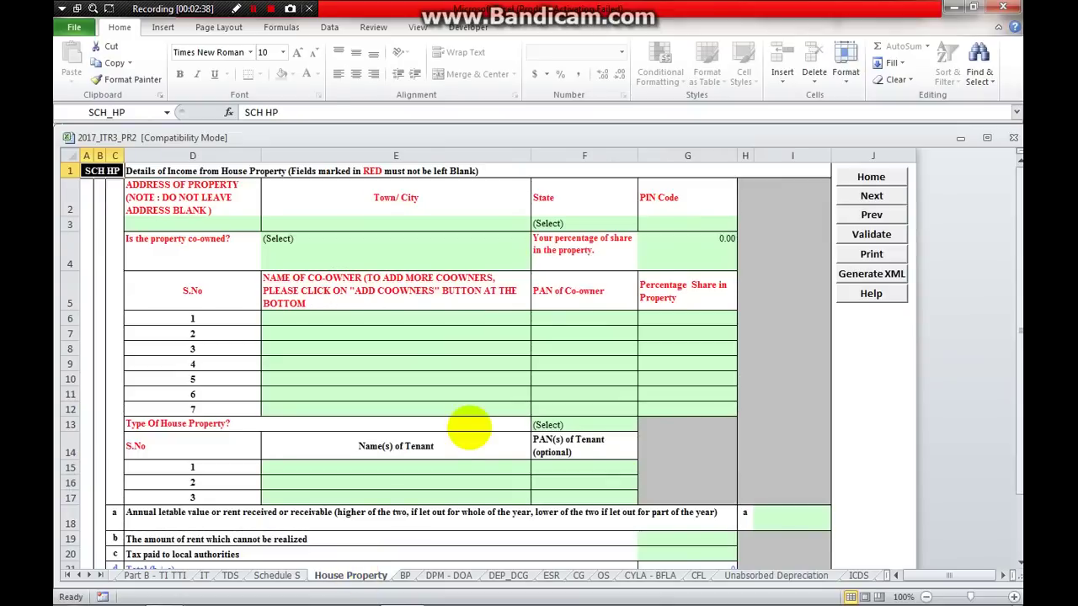
click(411, 250)
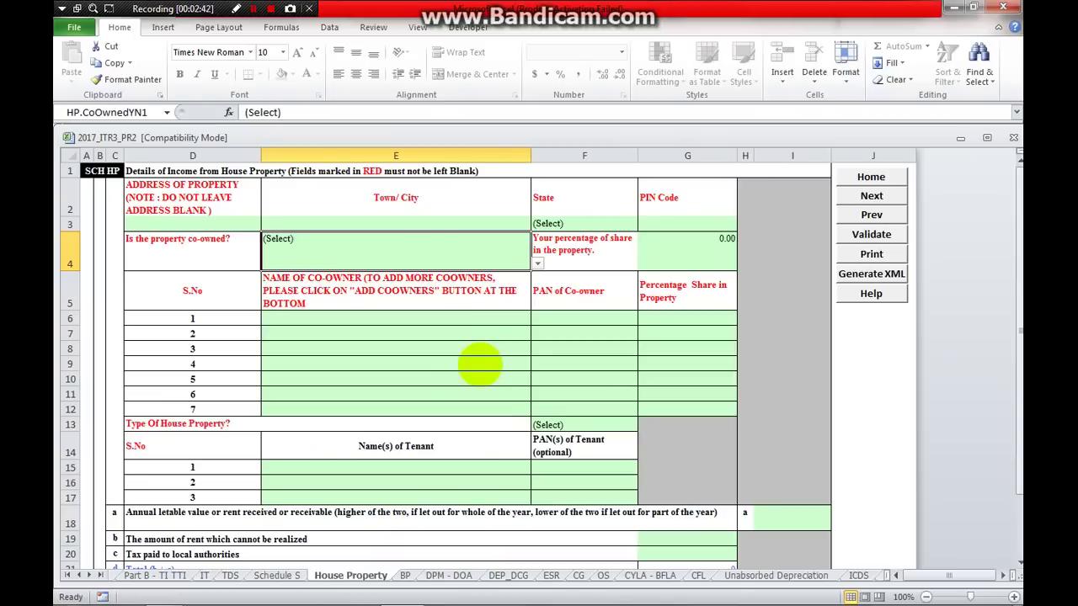
click(409, 320)
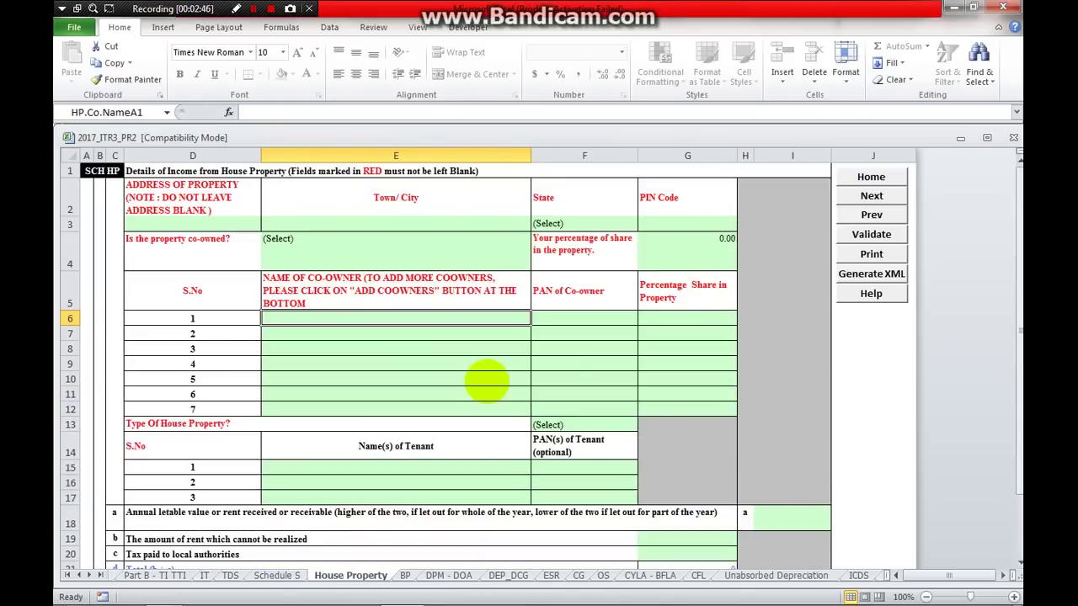
scroll(486, 383, down, 3)
scroll(487, 388, up, 3)
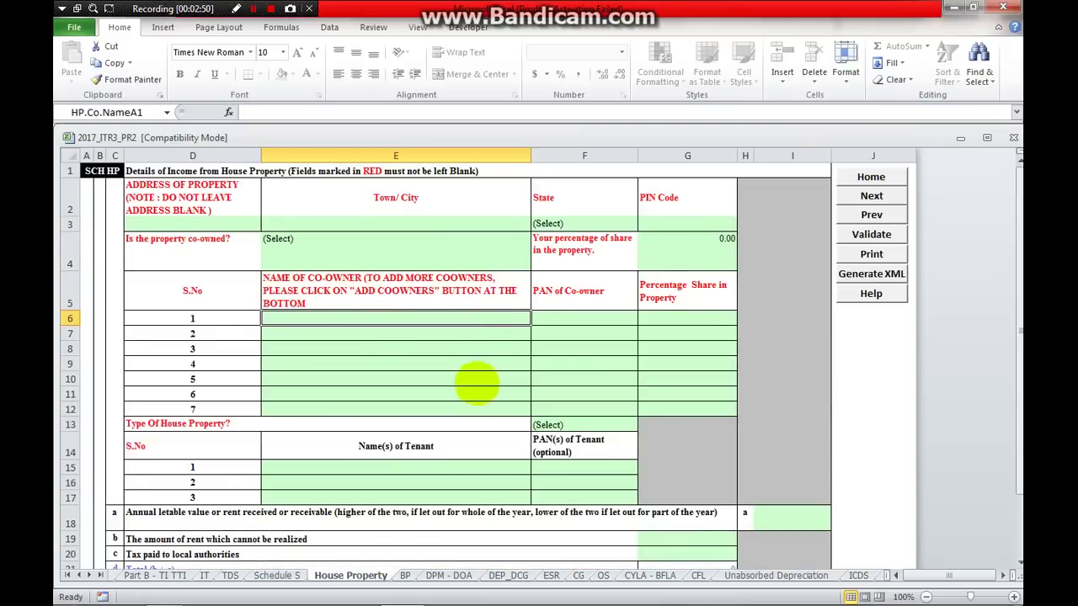
- Examine the first property's fields for address, town, state, PIN code, co-ownership and own percentage share
click(212, 222)
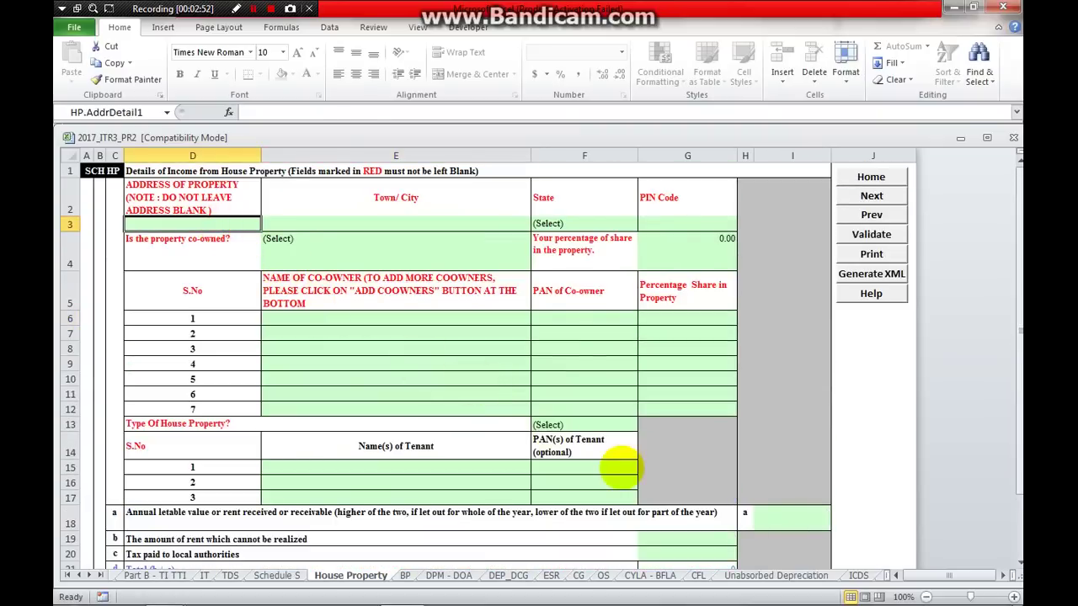
key(Tab)
key(Tab)
key(Tab)
key(Tab)
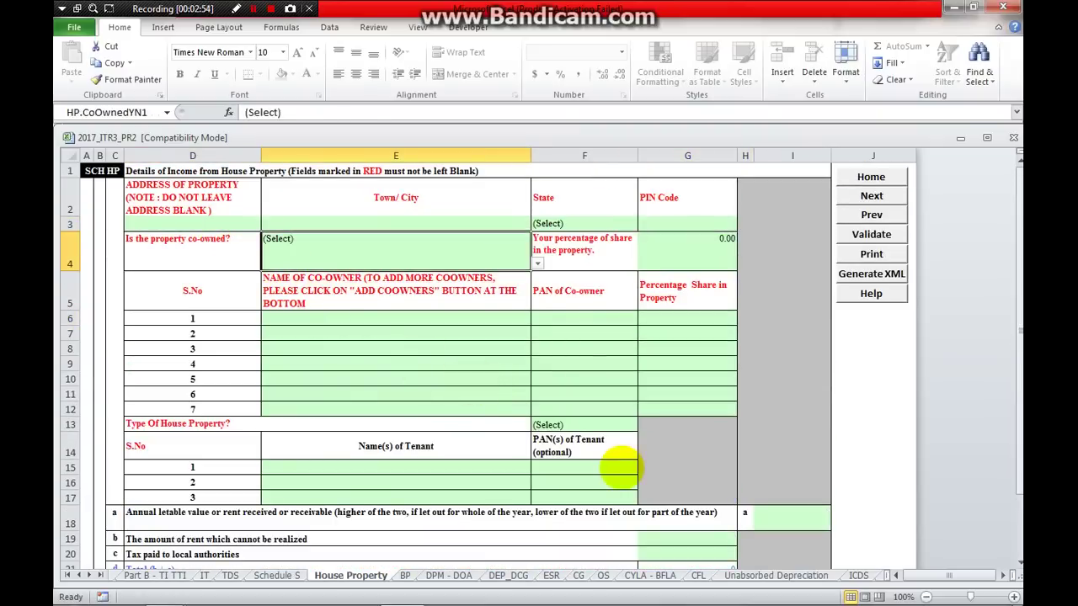
key(Down)
key(Up)
click(683, 257)
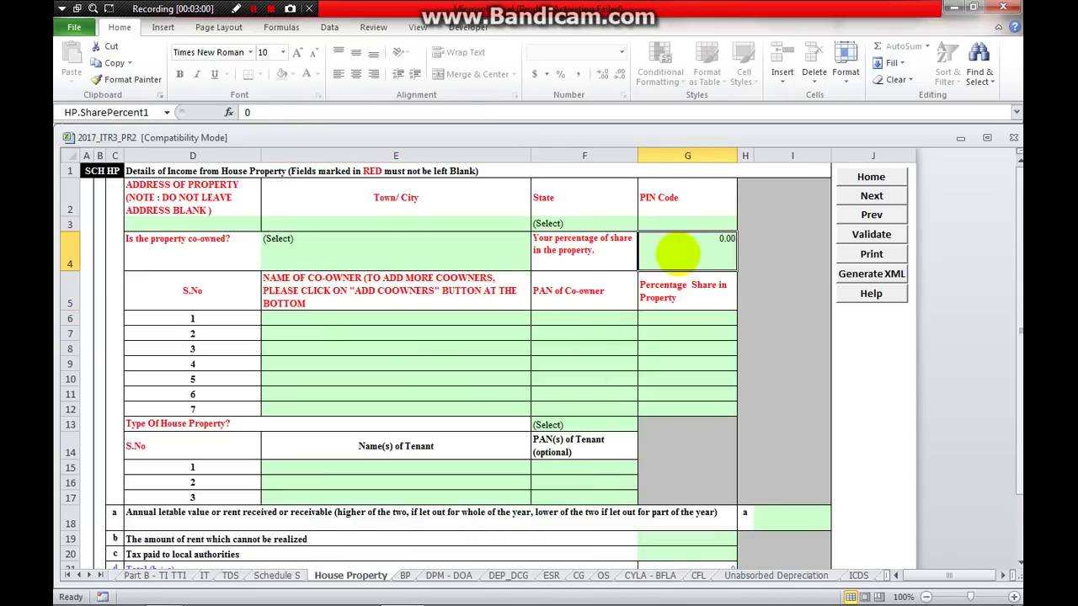
- Examine the first property's co-owner columns for name, PAN and percentage share in the property
click(407, 295)
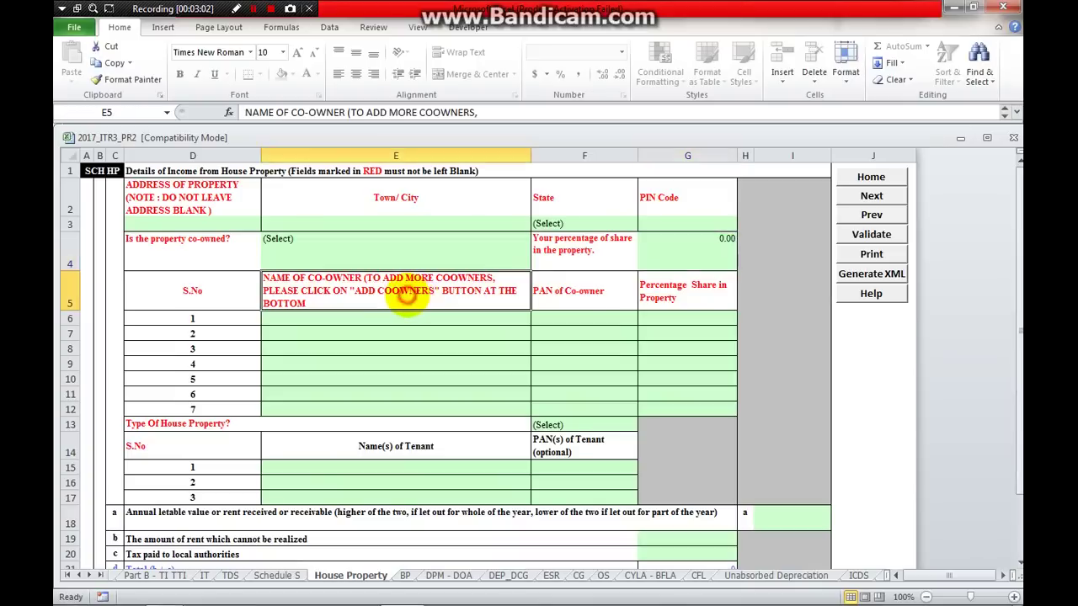
key(Down)
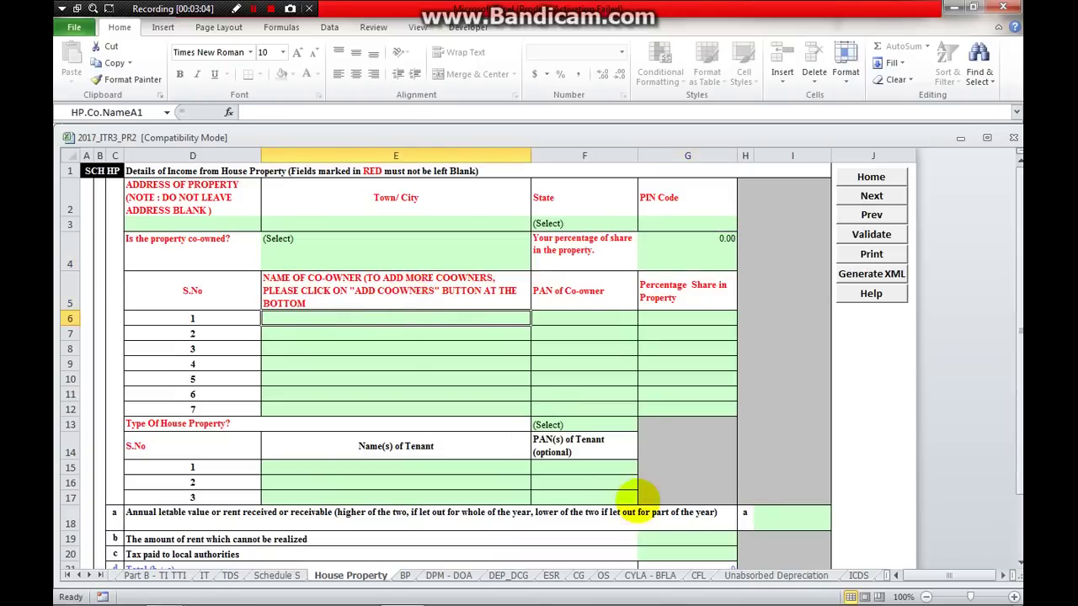
key(Right)
key(Right)
key(Left)
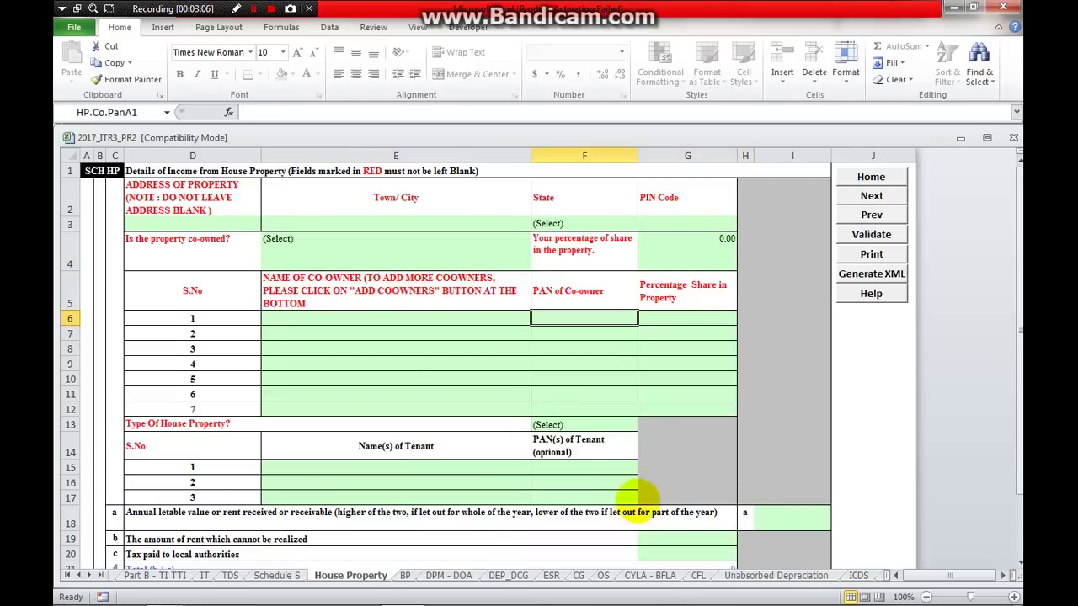
key(Right)
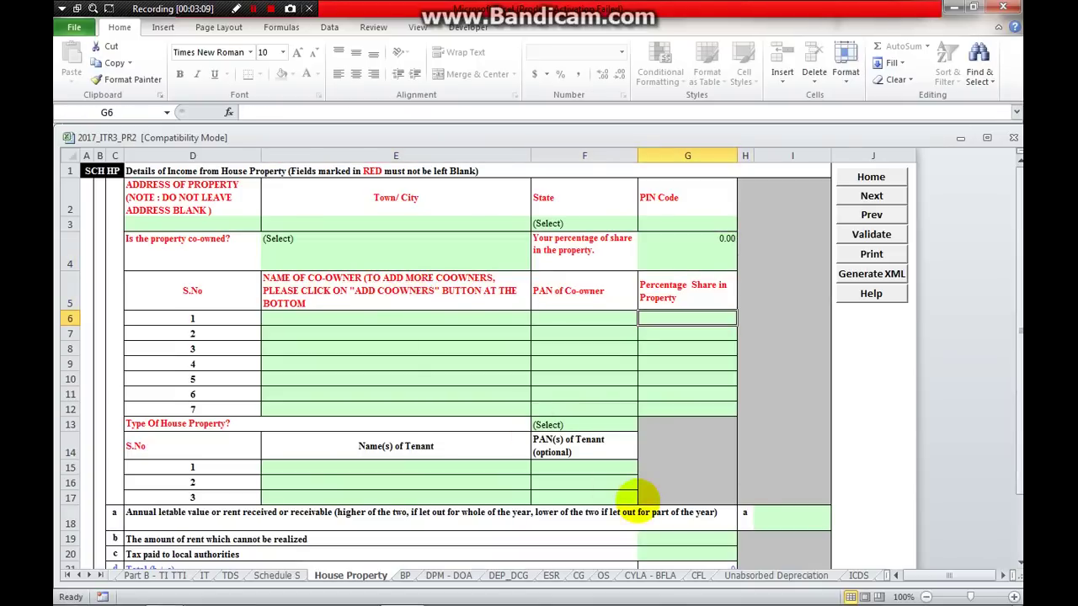
- Examine the first property's tenant section, covering tenant names and optional tenant PANs
scroll(435, 472, down, 1)
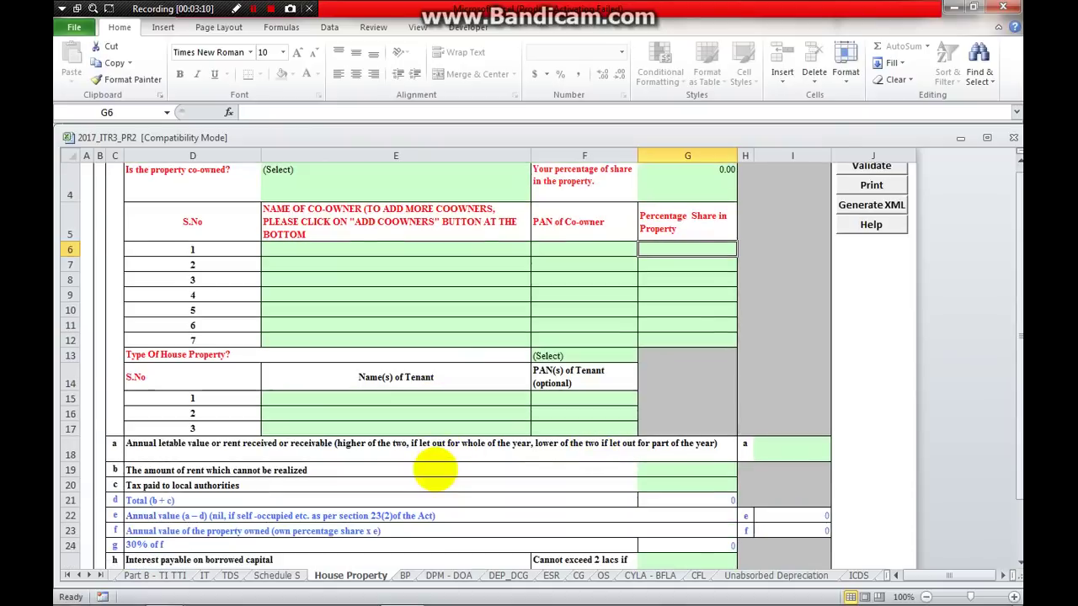
click(438, 389)
click(581, 382)
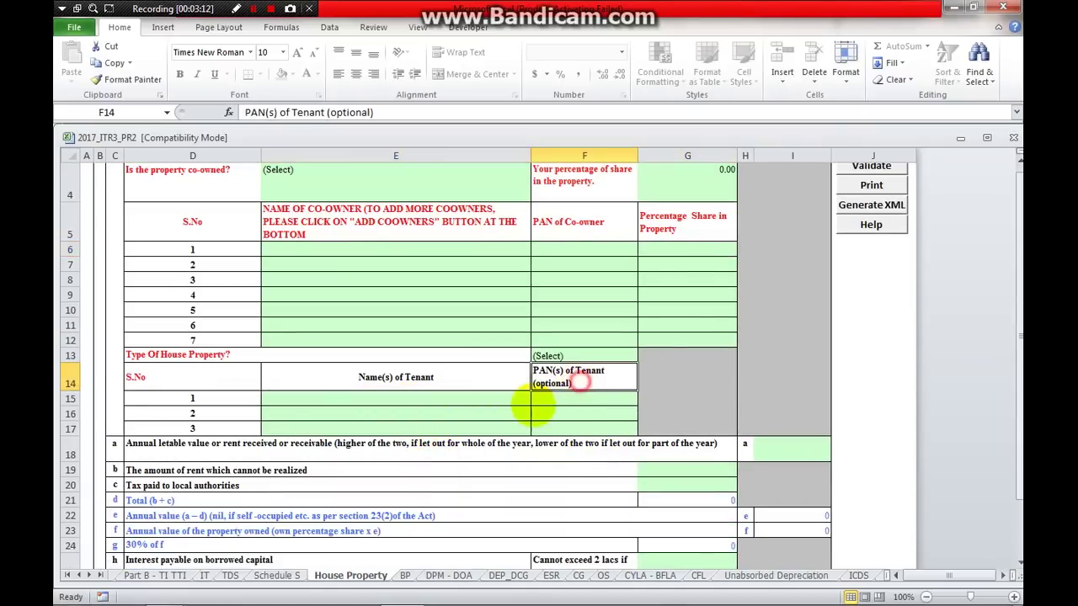
click(436, 400)
- Examine the first property's fields for annual letable value, rent that cannot be realized and interest payable on borrowed capital
scroll(436, 405, down, 2)
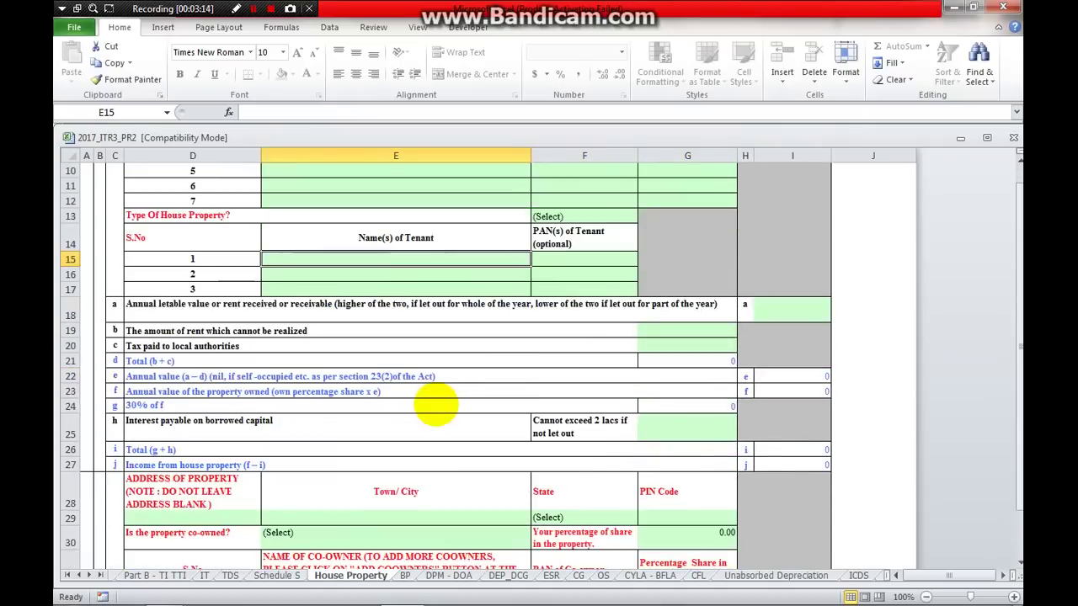
click(305, 312)
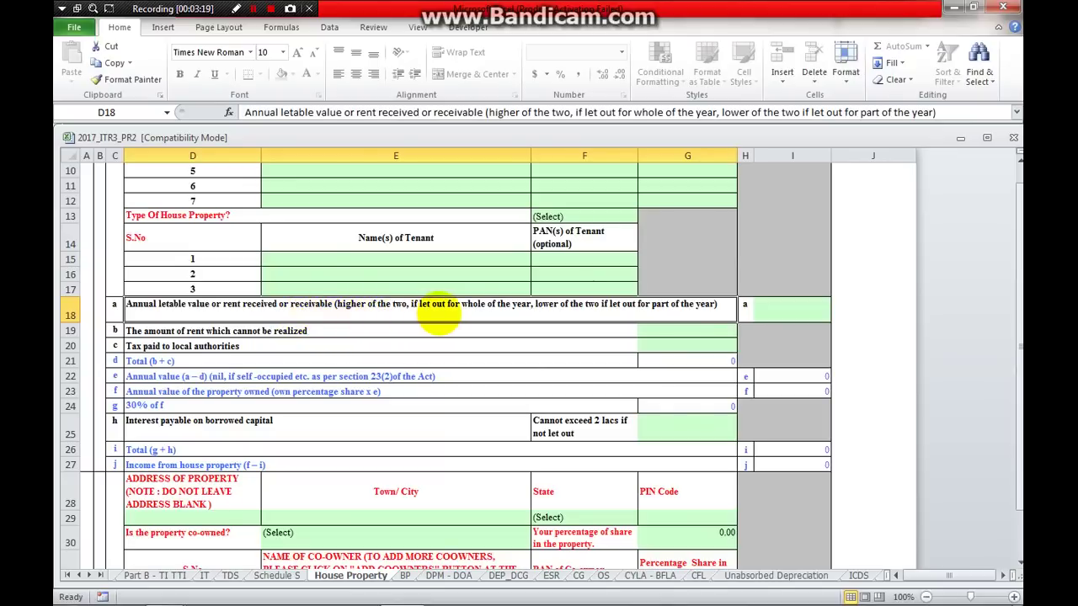
click(790, 306)
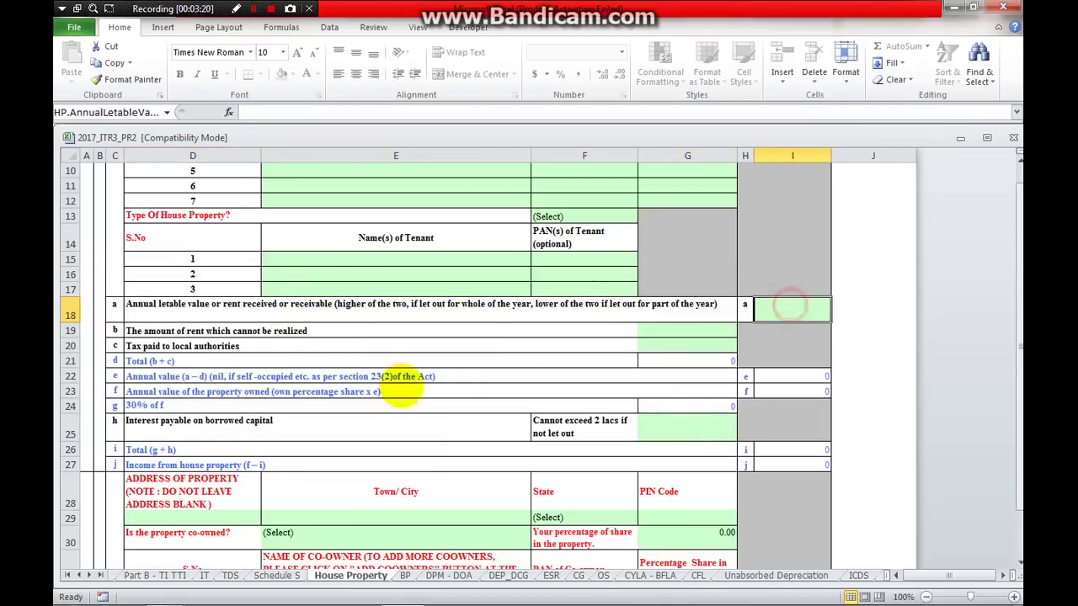
click(246, 333)
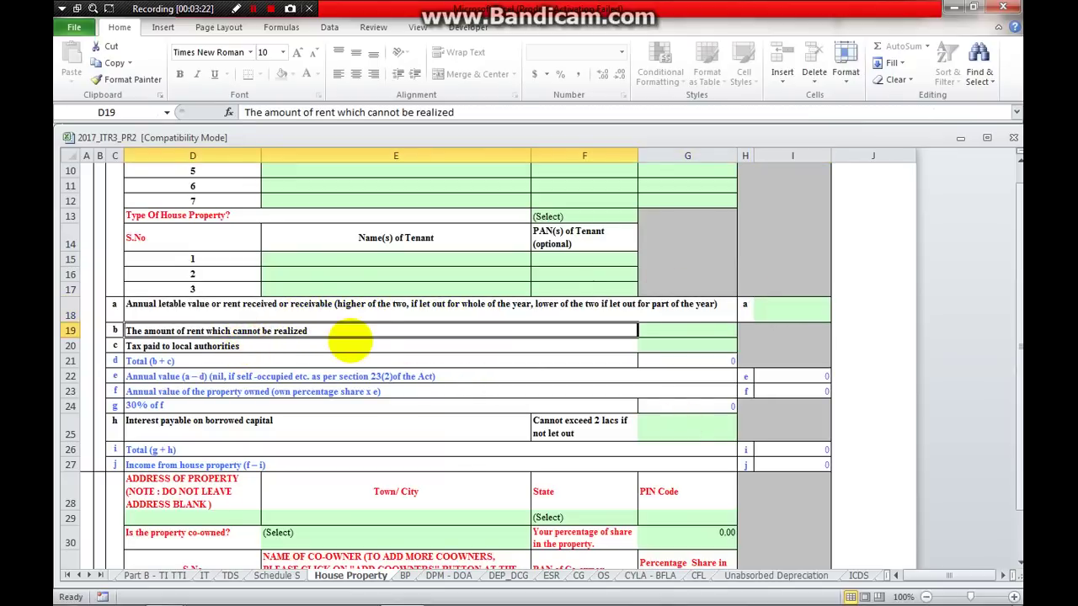
click(665, 332)
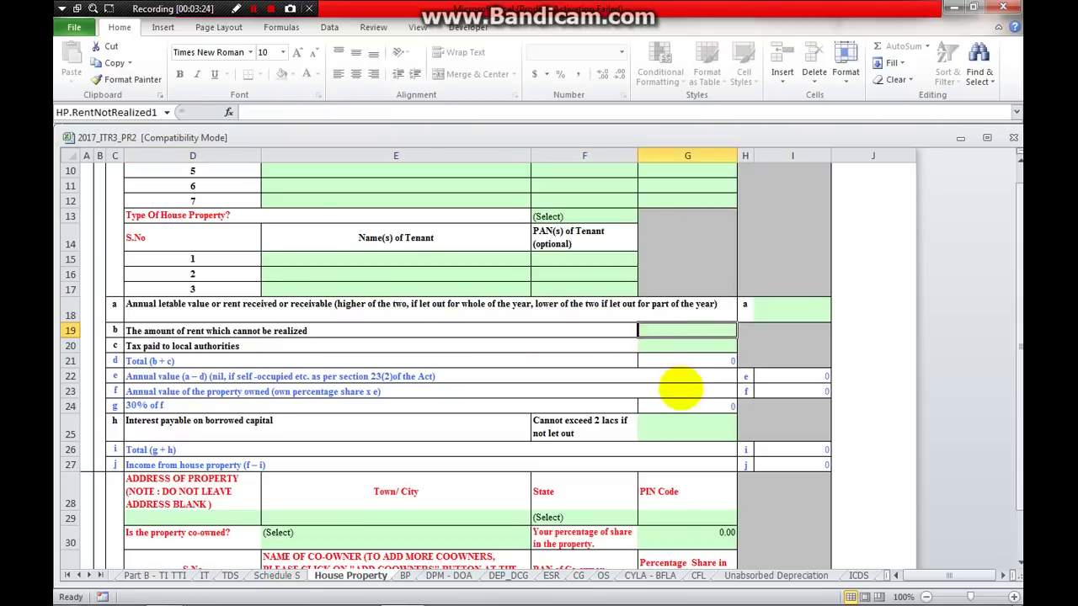
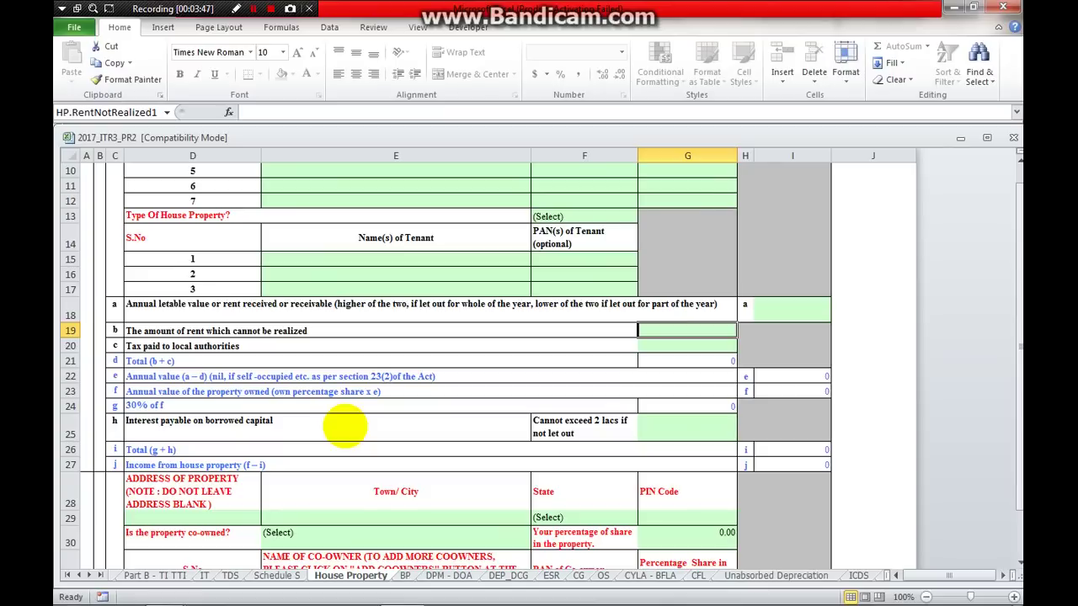
click(687, 430)
scroll(695, 463, down, 2)
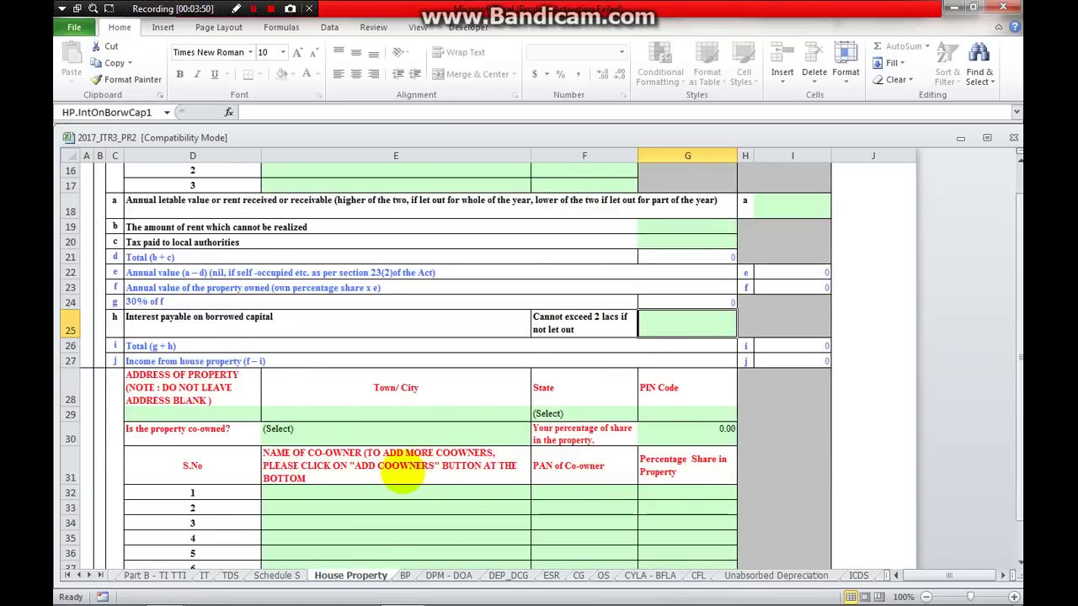
- Examine the second property block from its address details down to the house property total at the sheet's end
scroll(402, 471, up, 5)
scroll(401, 474, down, 7)
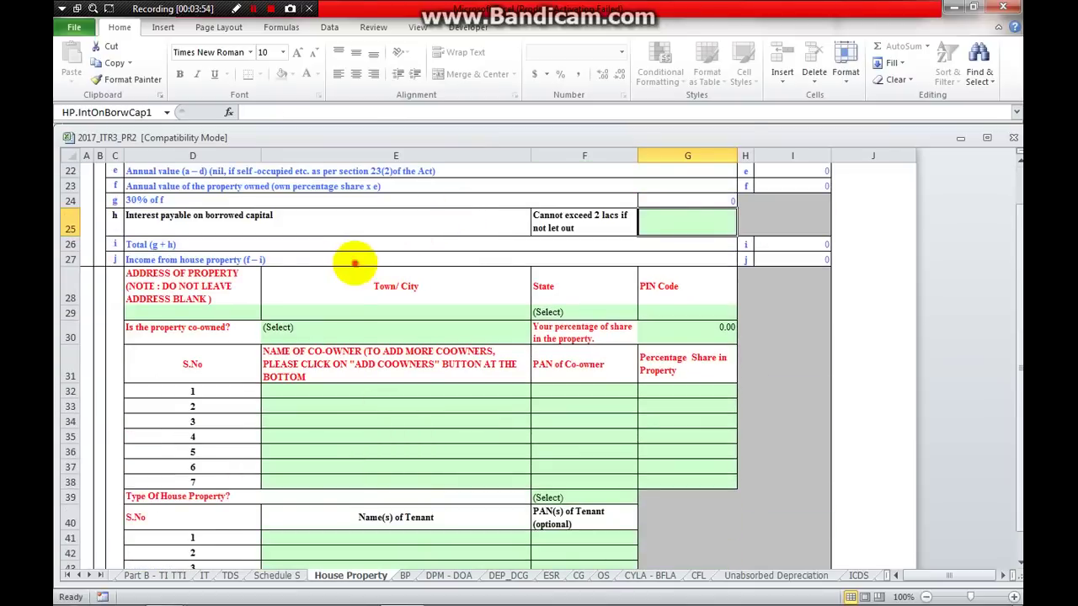
click(343, 285)
scroll(399, 360, down, 3)
scroll(421, 269, up, 4)
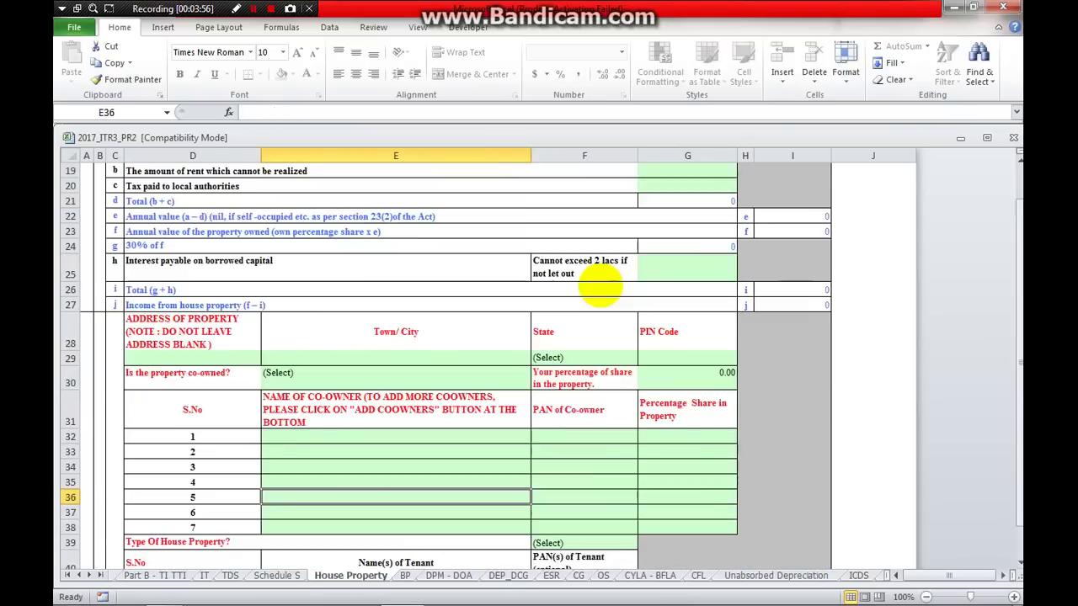
click(674, 357)
scroll(673, 429, down, 7)
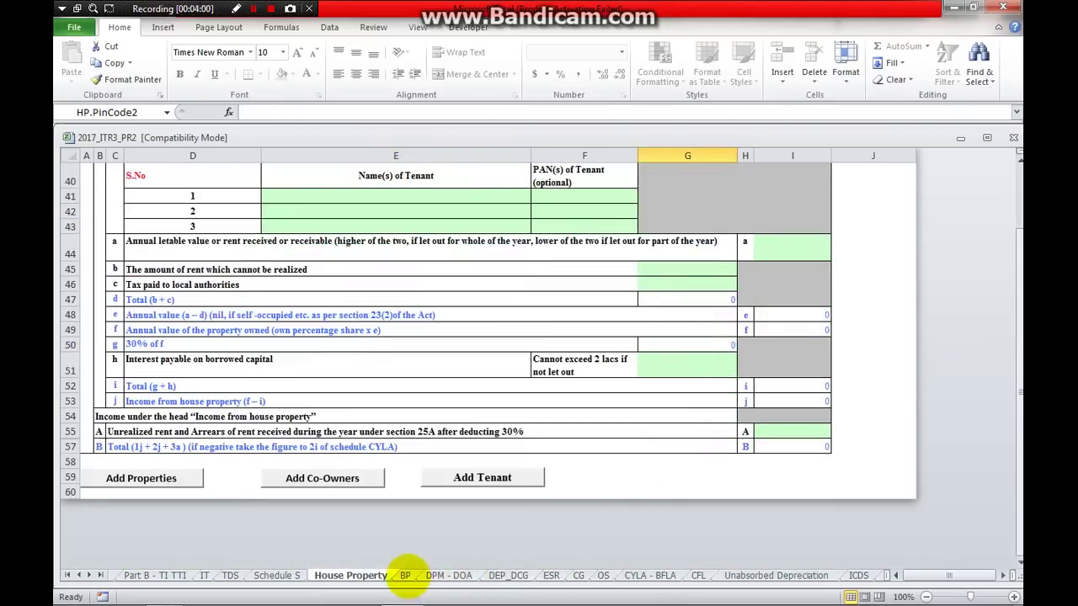
- Look through Schedule BP from profit before tax to the computations for speculative and specified business
click(405, 575)
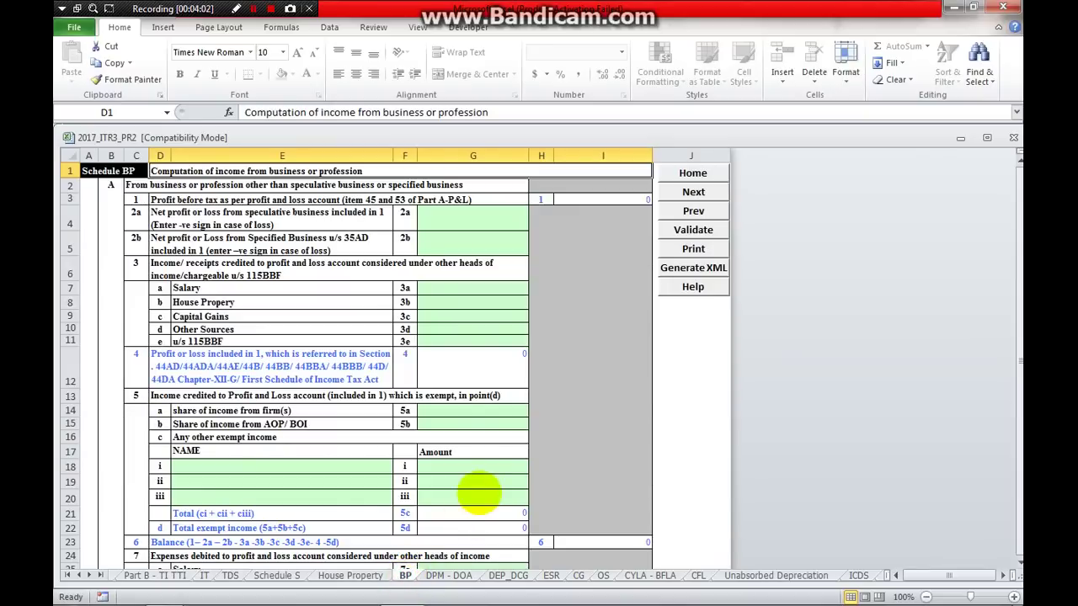
scroll(472, 287, down, 8)
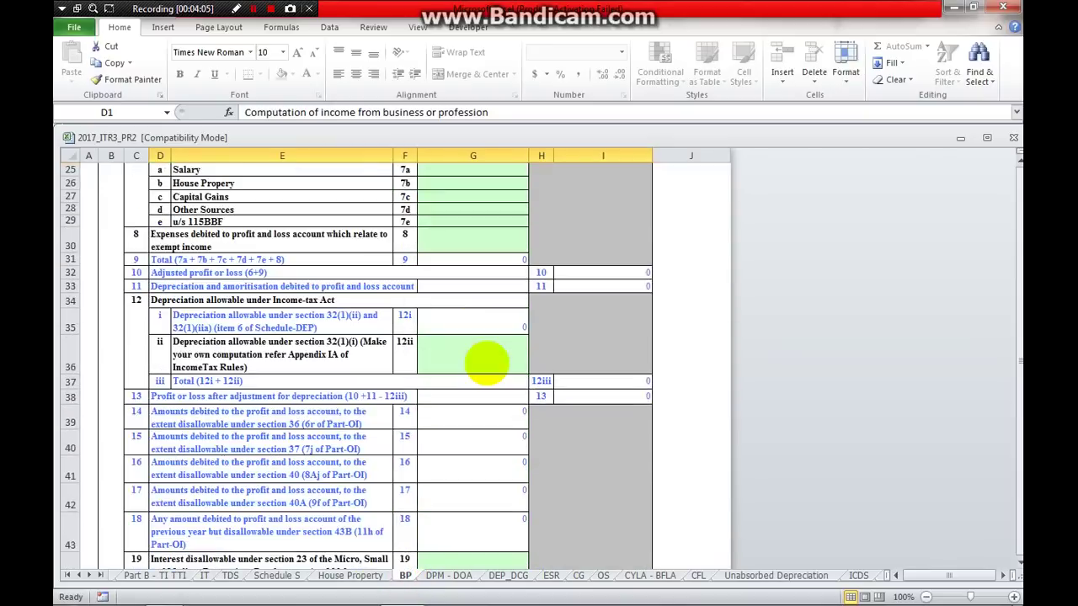
scroll(486, 362, down, 15)
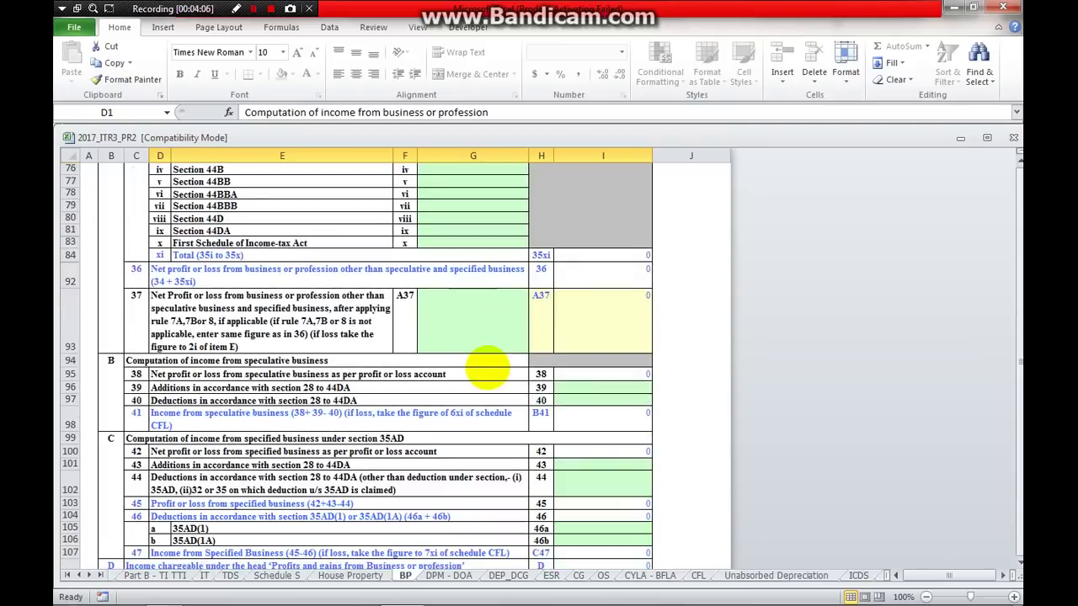
scroll(486, 368, down, 8)
scroll(486, 368, up, 6)
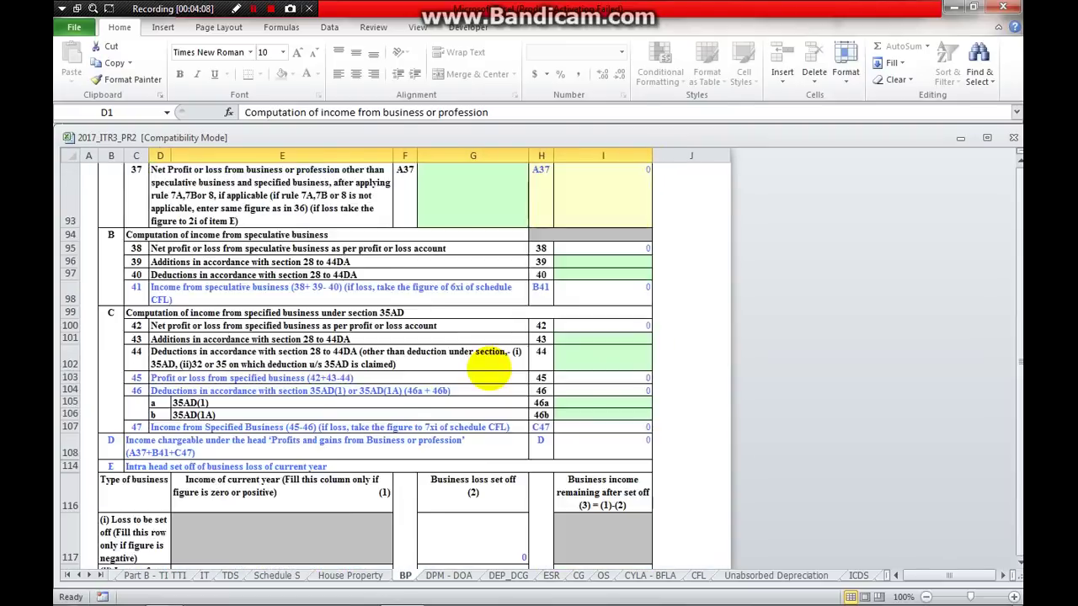
scroll(490, 370, up, 20)
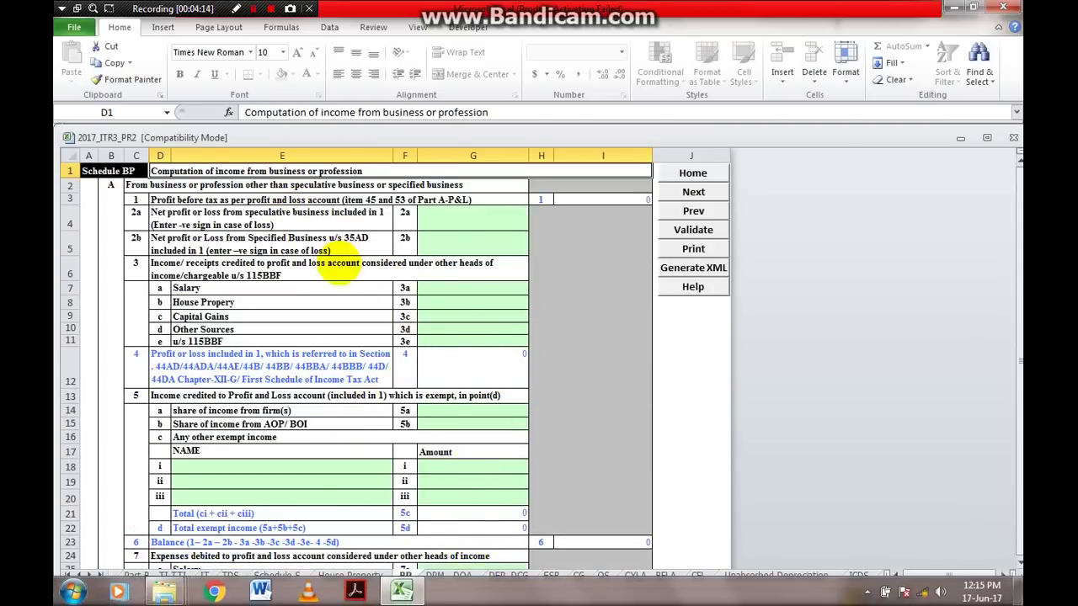
- Examine Schedule BP's profit before tax, receipts considered under other heads of income, and the intra-head set-off table for business loss
click(461, 317)
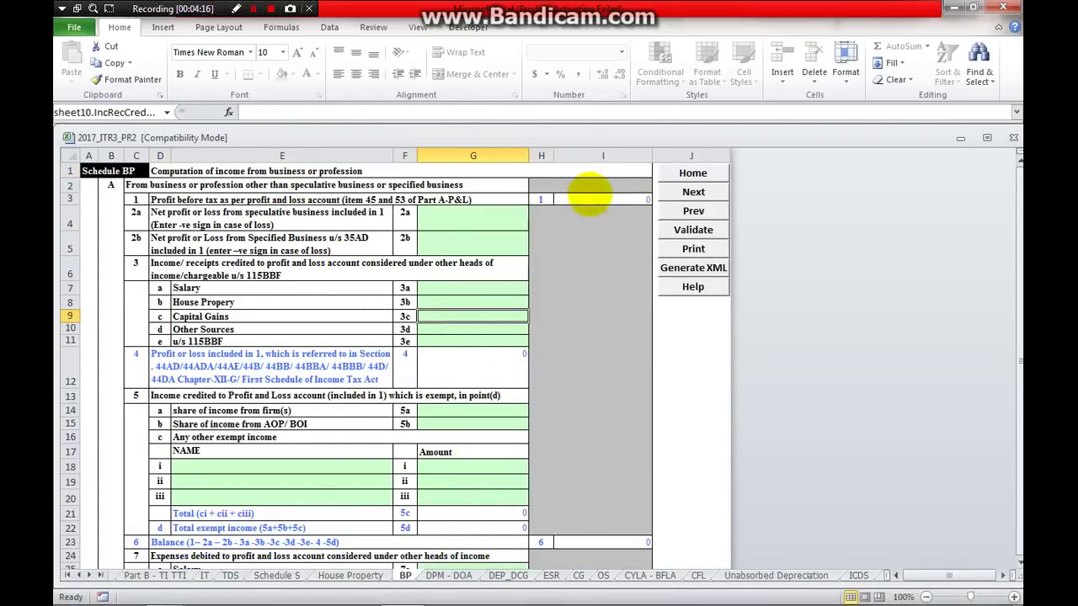
click(590, 199)
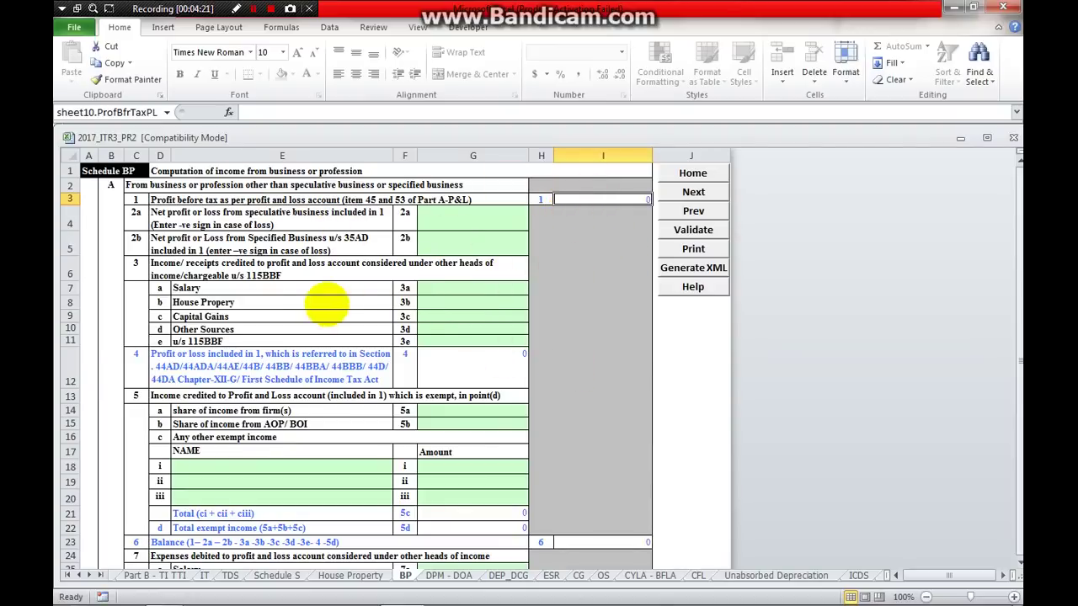
click(464, 302)
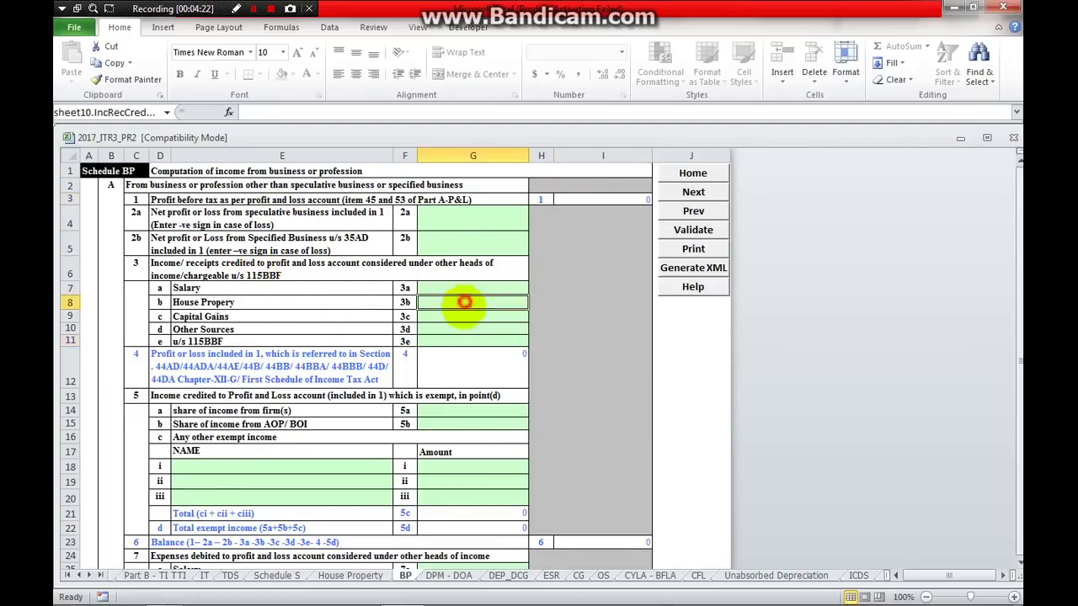
scroll(464, 302, down, 20)
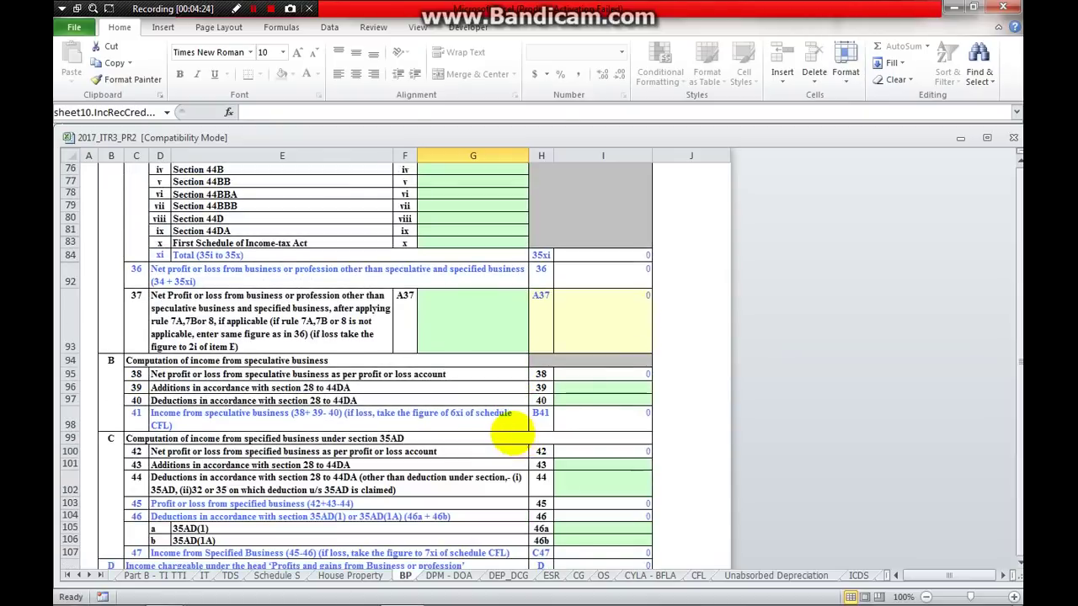
scroll(508, 429, down, 10)
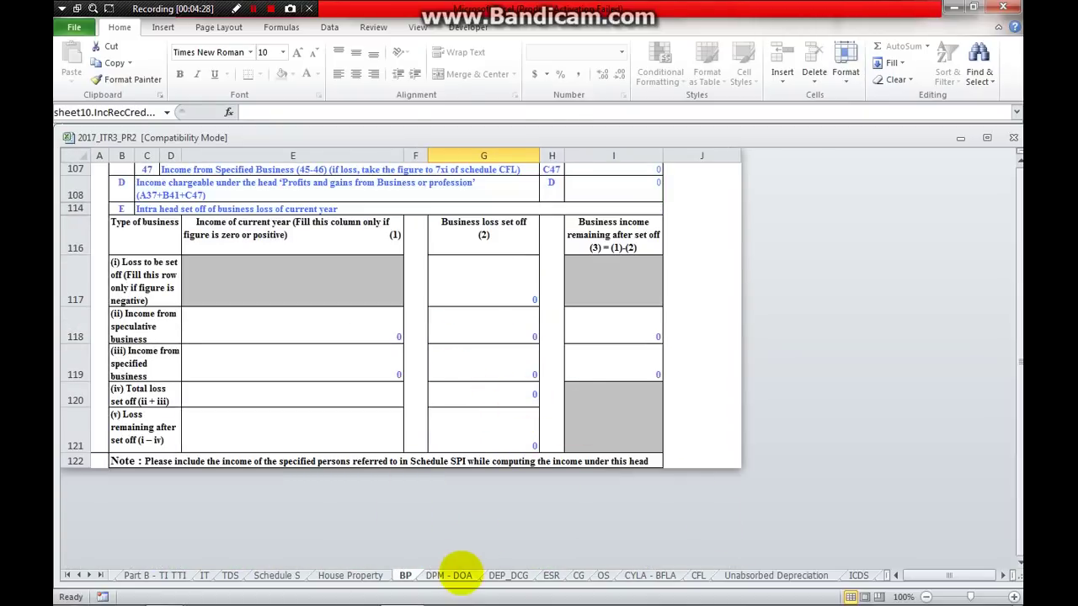
- View the plant and machinery depreciation schedule and the summary of depreciation on assets
click(460, 575)
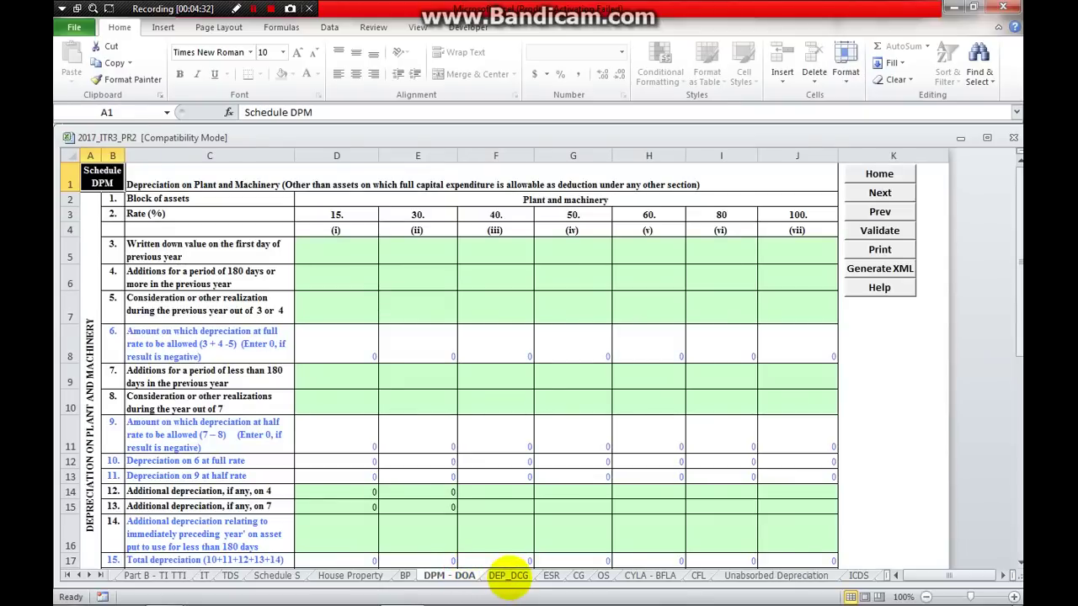
click(508, 576)
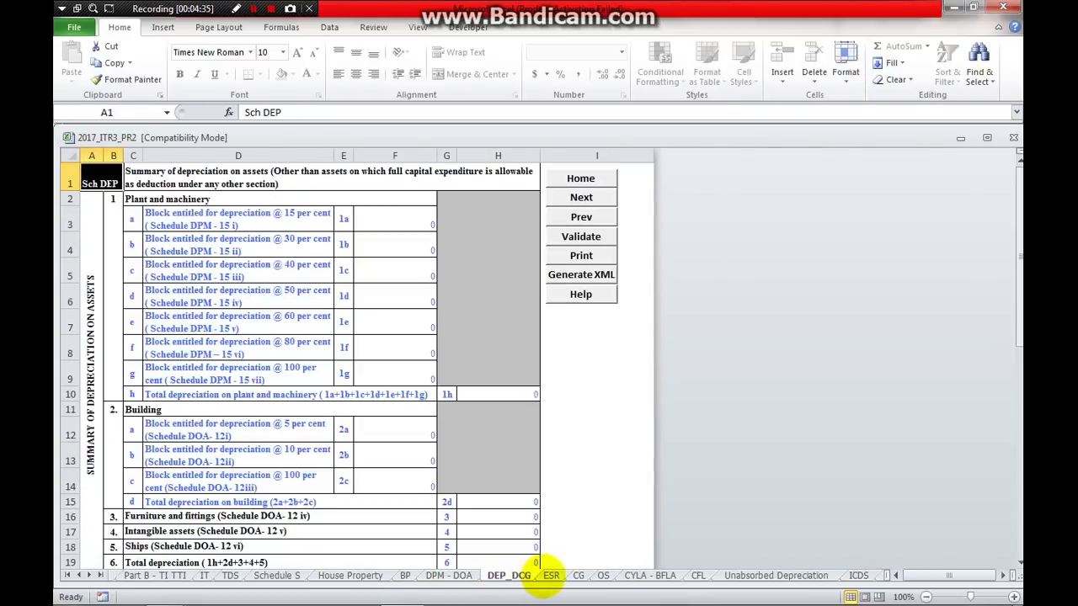
- Examine Schedule ESR's deductions under section 35, 35CCC or 35CCD, including the amount debited to profit and loss for 35(1)(i)
click(551, 576)
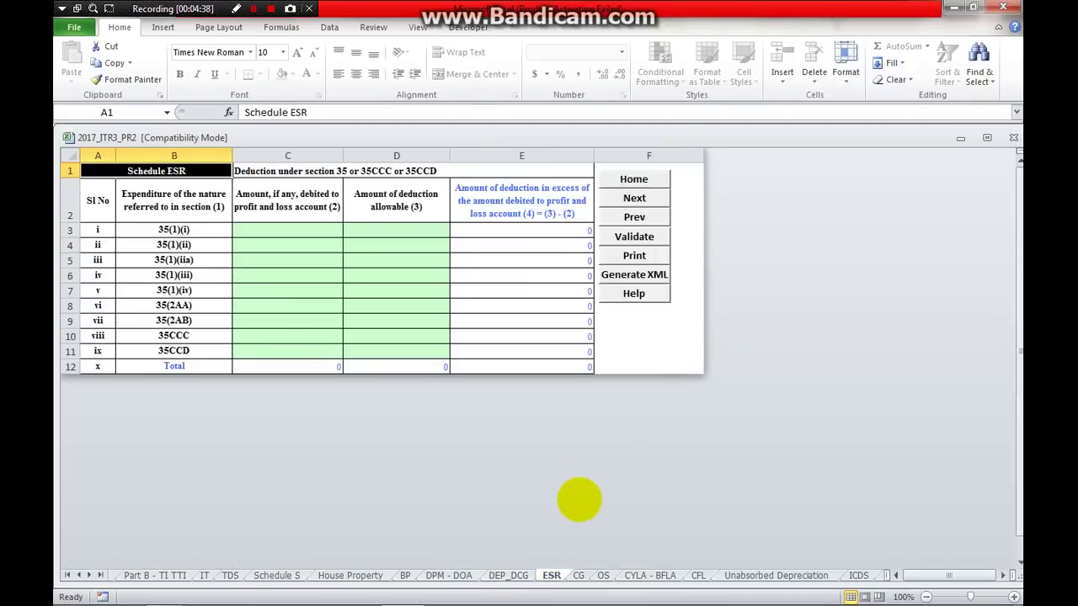
click(294, 171)
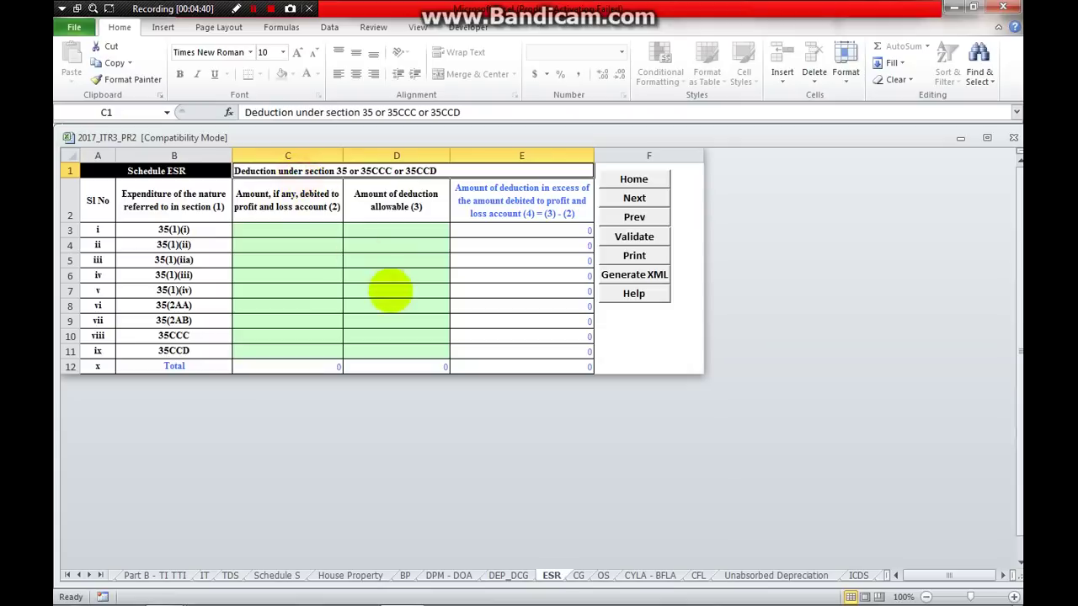
click(278, 230)
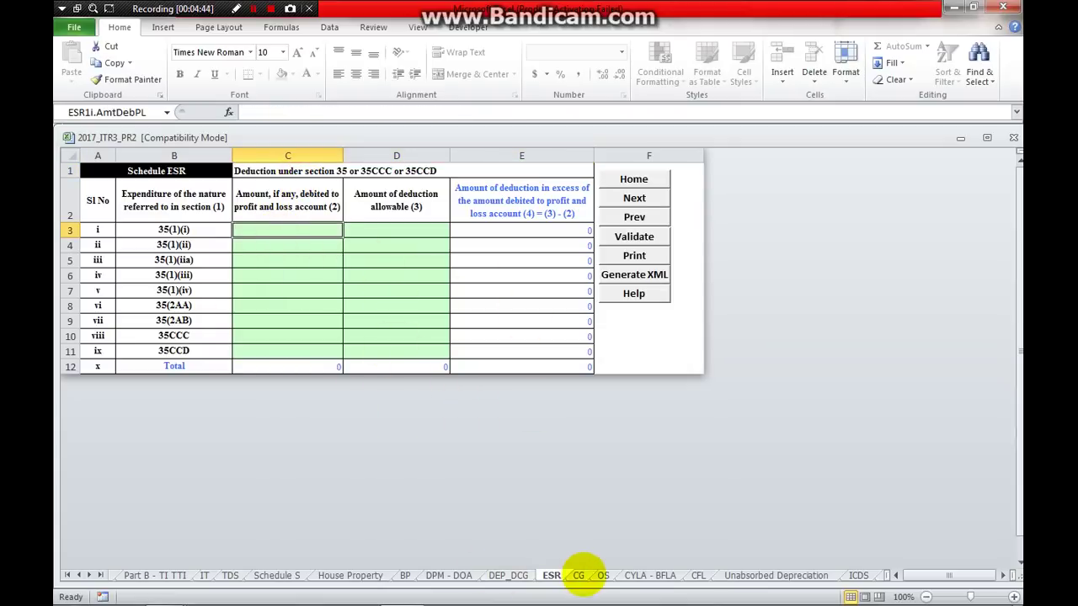
- Examine Schedule CG's short-term capital gains section, including the section 50C consideration for sale of land or building
click(578, 575)
scroll(572, 475, down, 5)
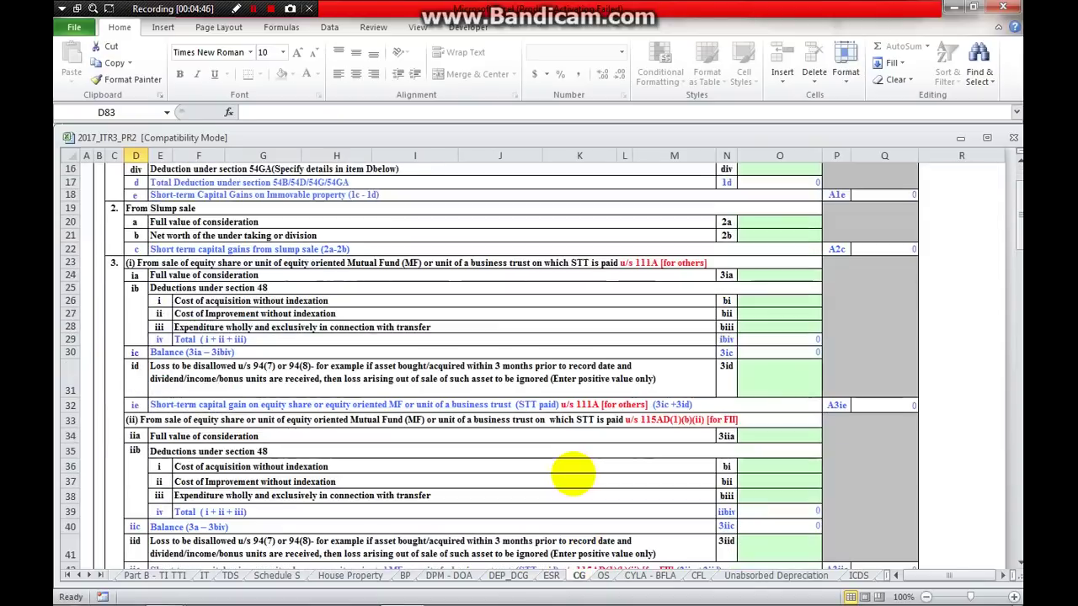
scroll(573, 476, up, 5)
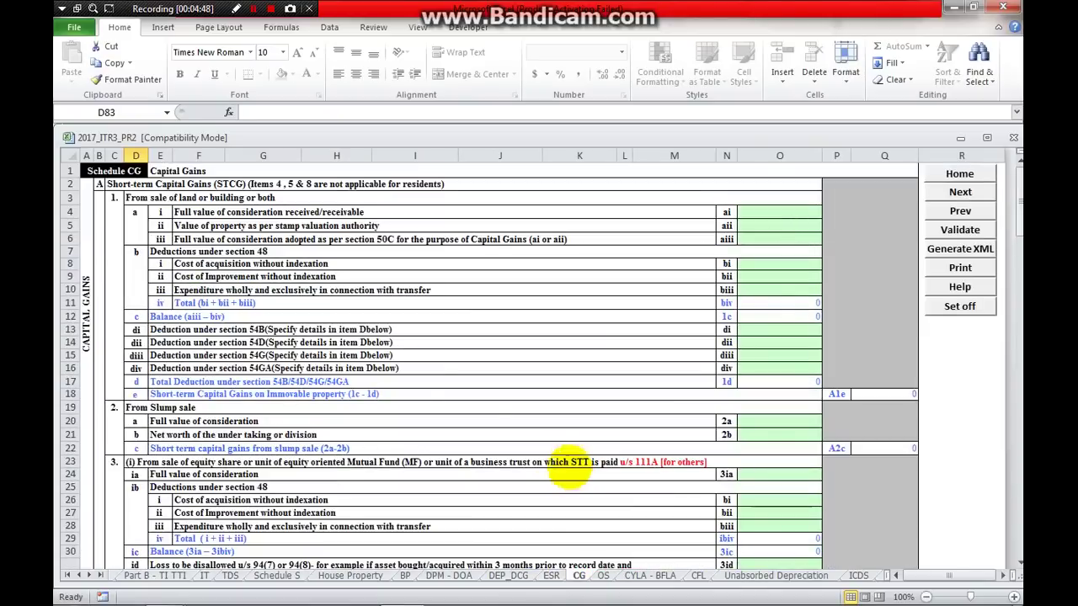
click(773, 239)
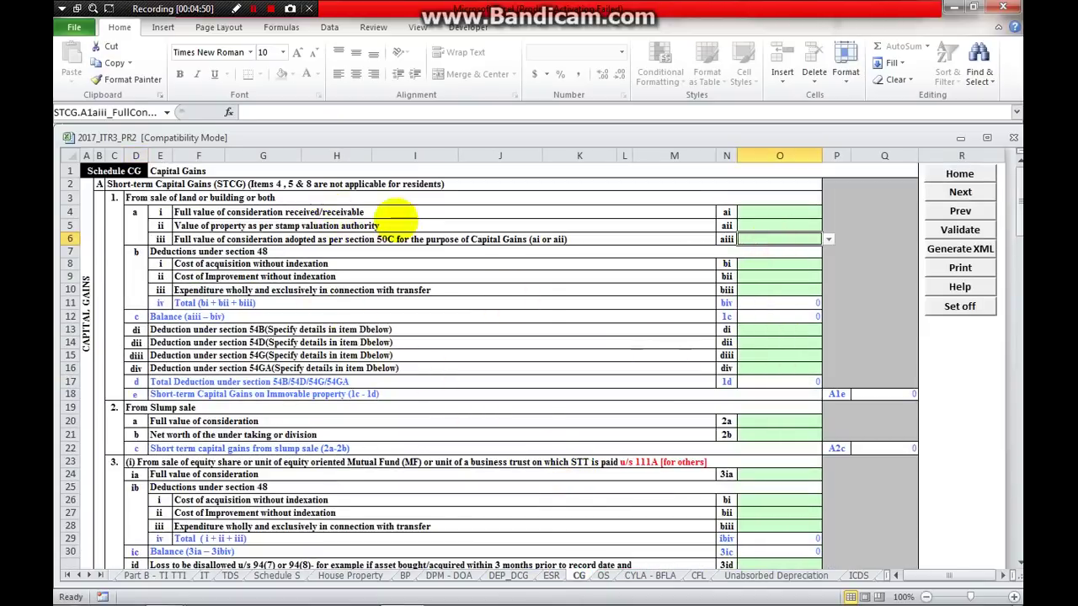
- Review the further short-term capital gains items, then the land or building consideration received and the section 54GA deduction
scroll(560, 413, down, 13)
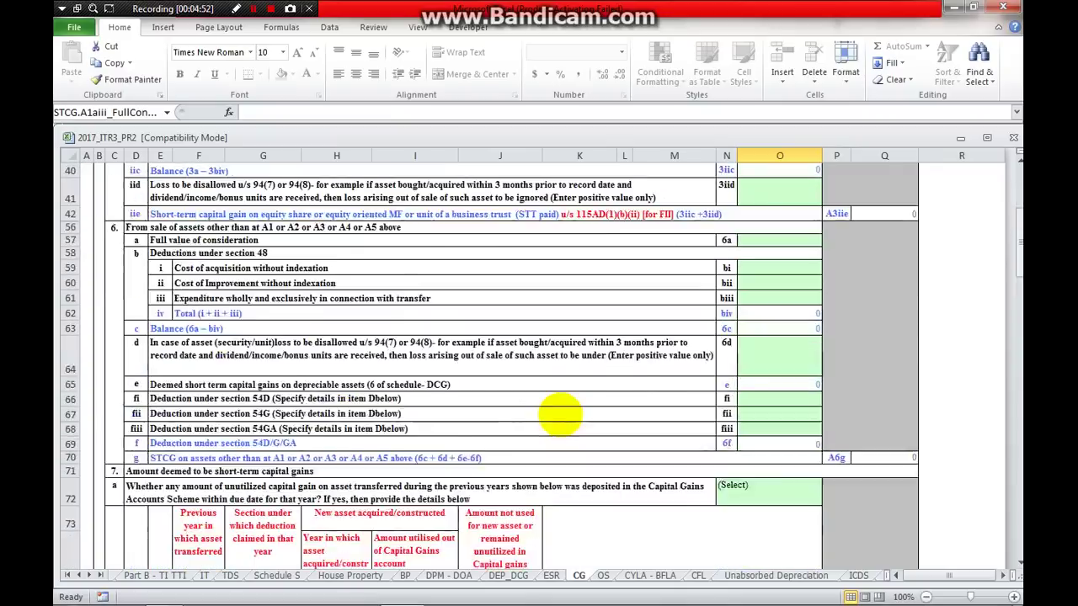
scroll(560, 412, down, 10)
key(ctrl+BackSpace)
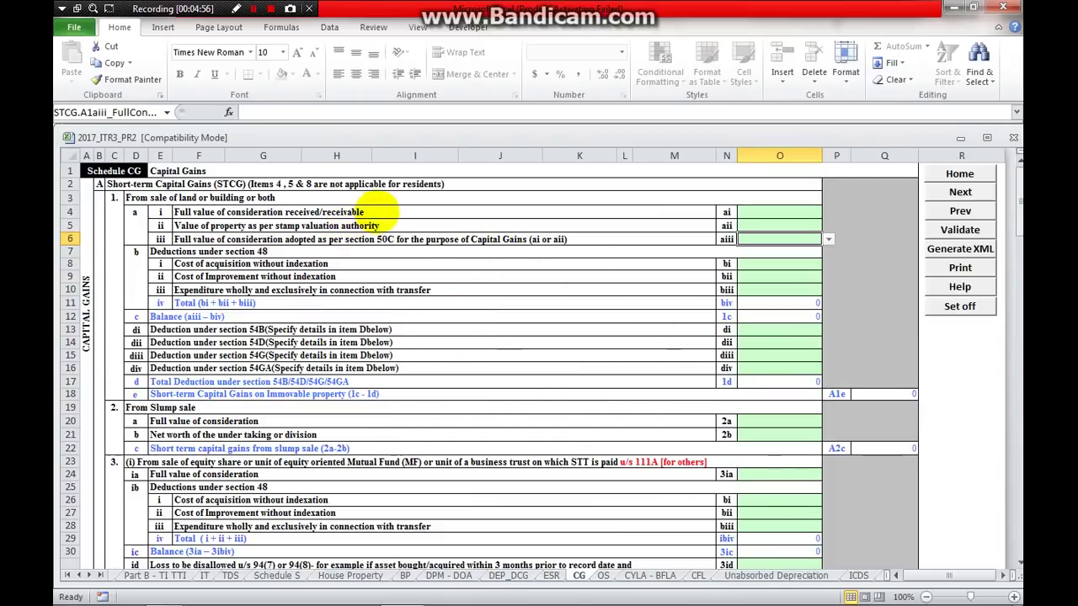
click(375, 211)
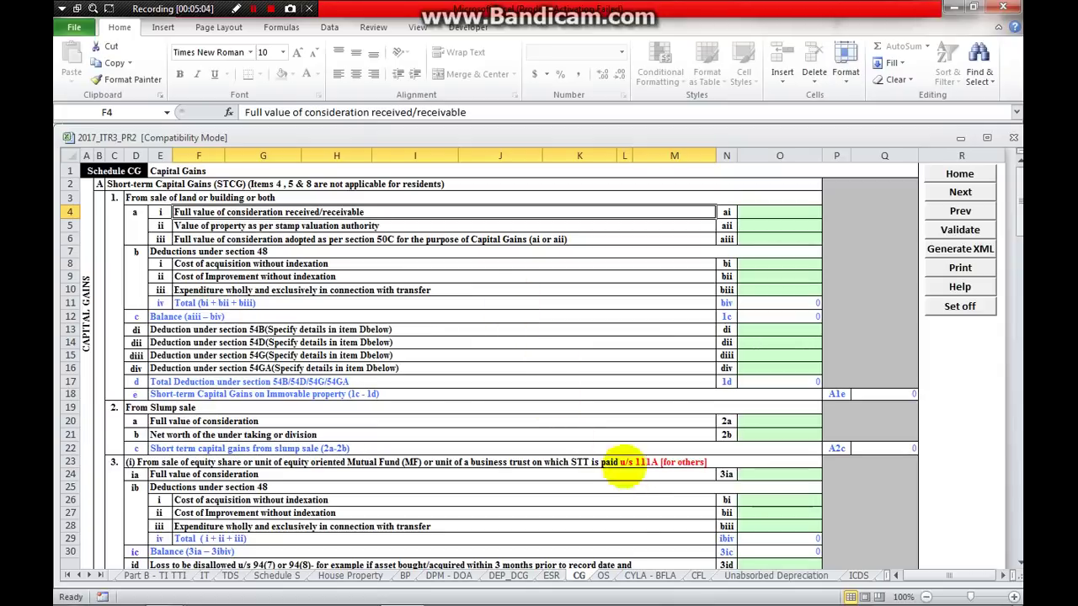
click(528, 368)
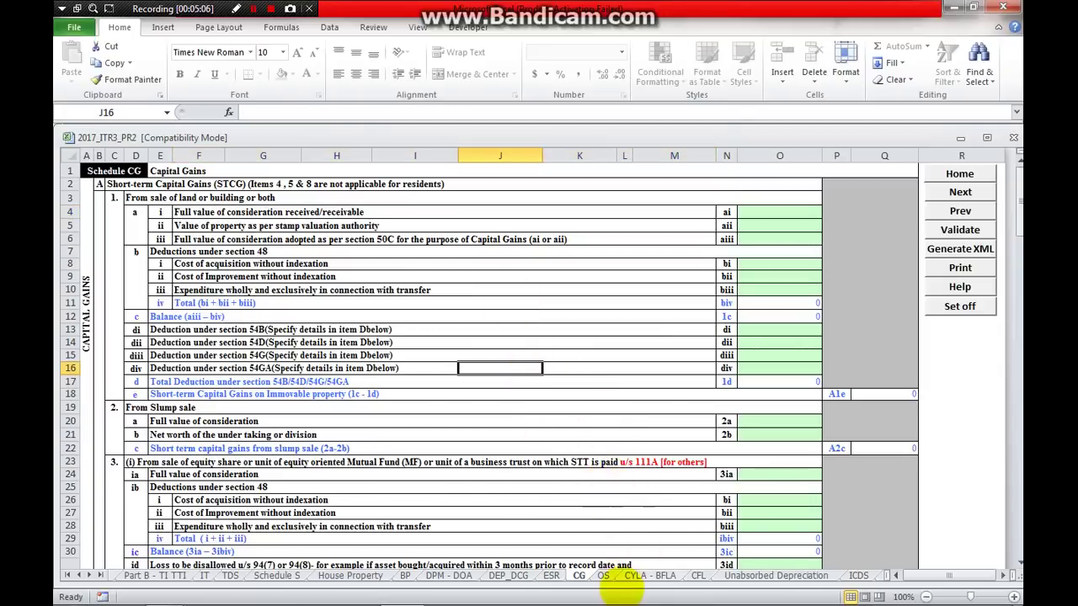
- Examine Schedule OS's gross fields for dividends, interest and rental income, plus the notes for other gross income
click(604, 575)
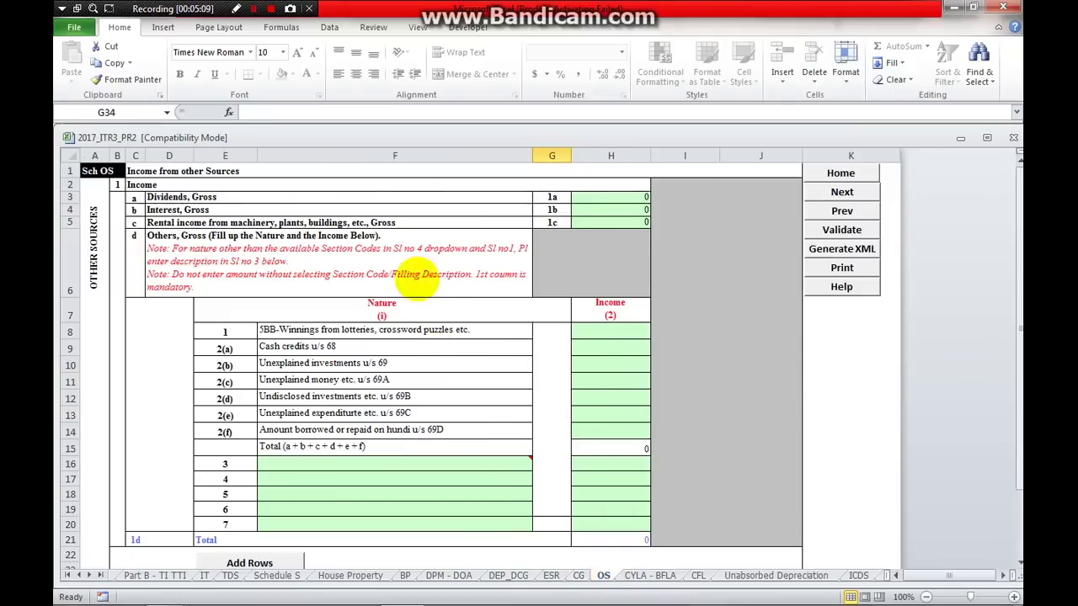
click(595, 199)
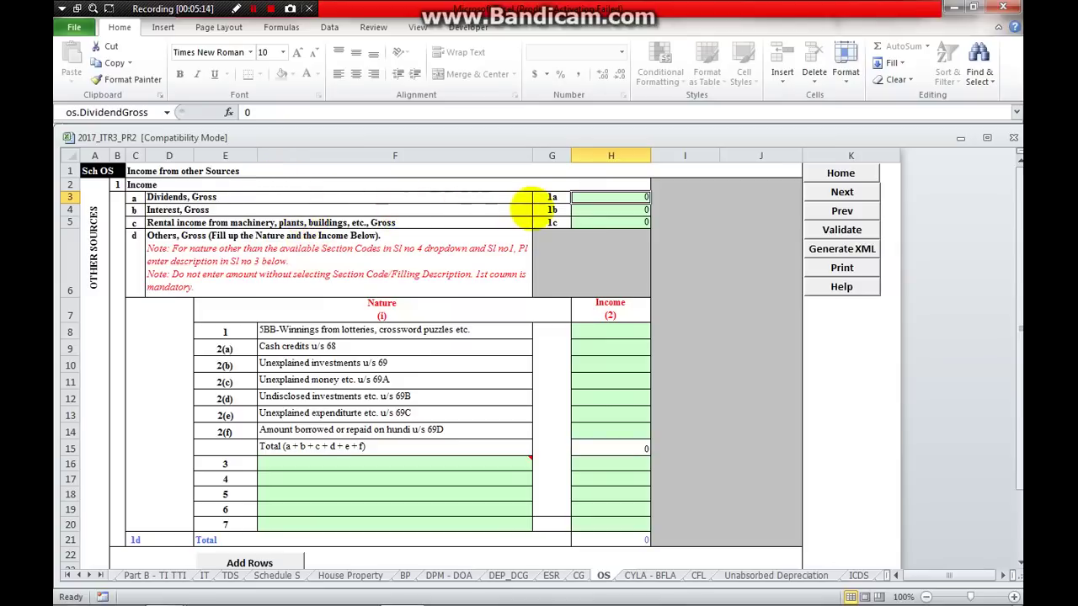
click(586, 210)
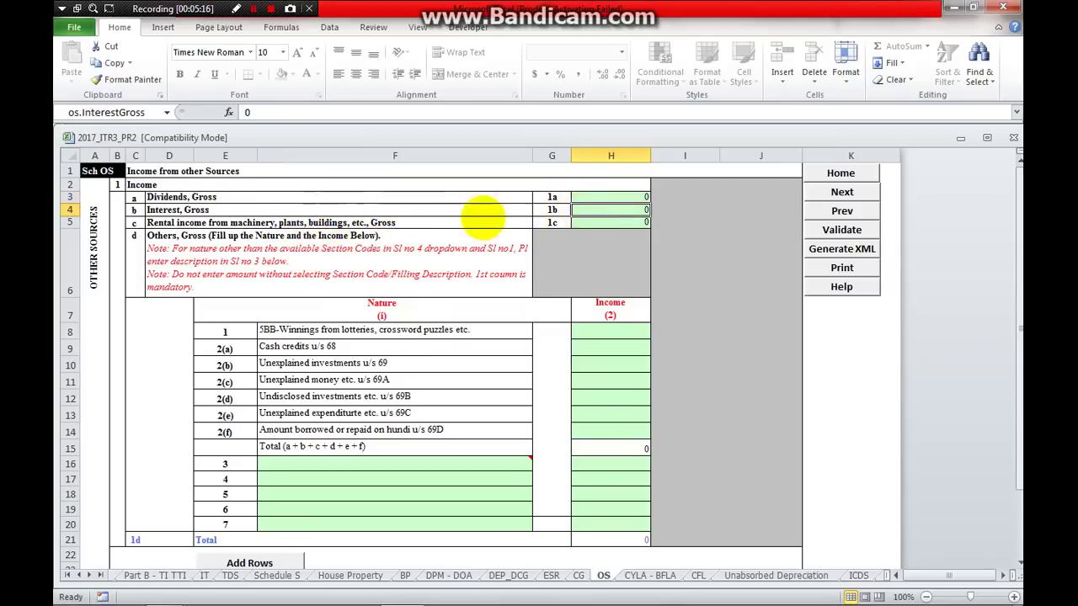
click(579, 224)
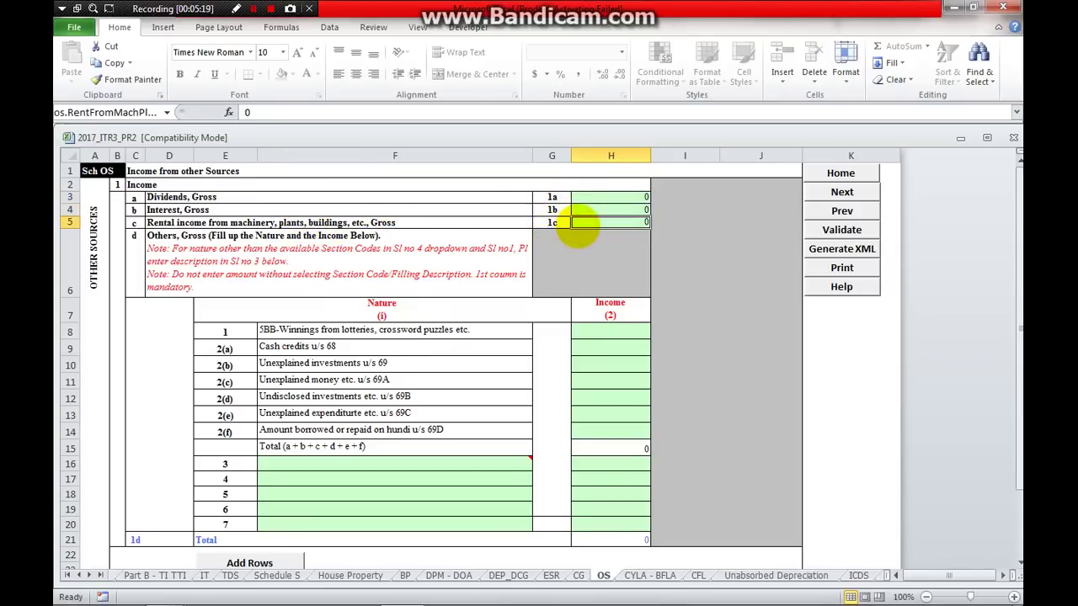
click(405, 261)
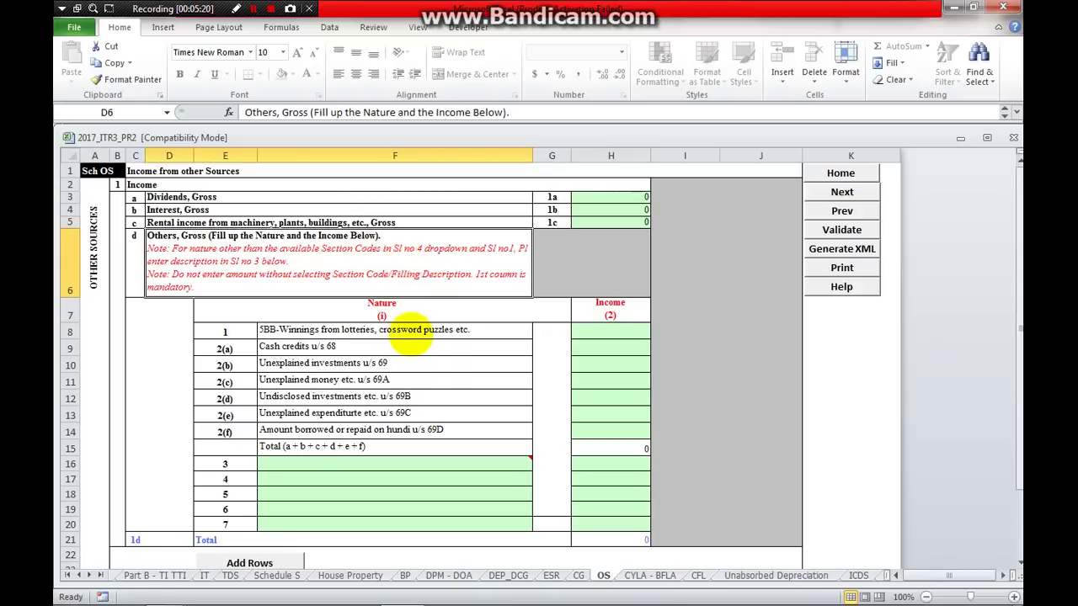
- Examine the other-income nature rows from lottery winnings and section 68 cash credits through section 69D hundi amounts
click(409, 331)
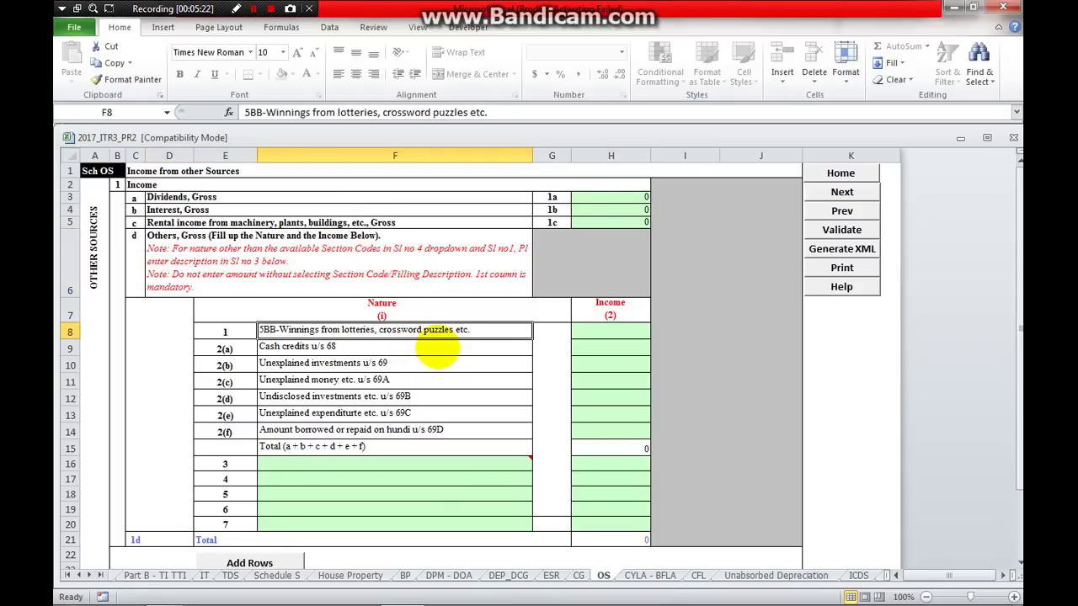
click(437, 347)
click(437, 362)
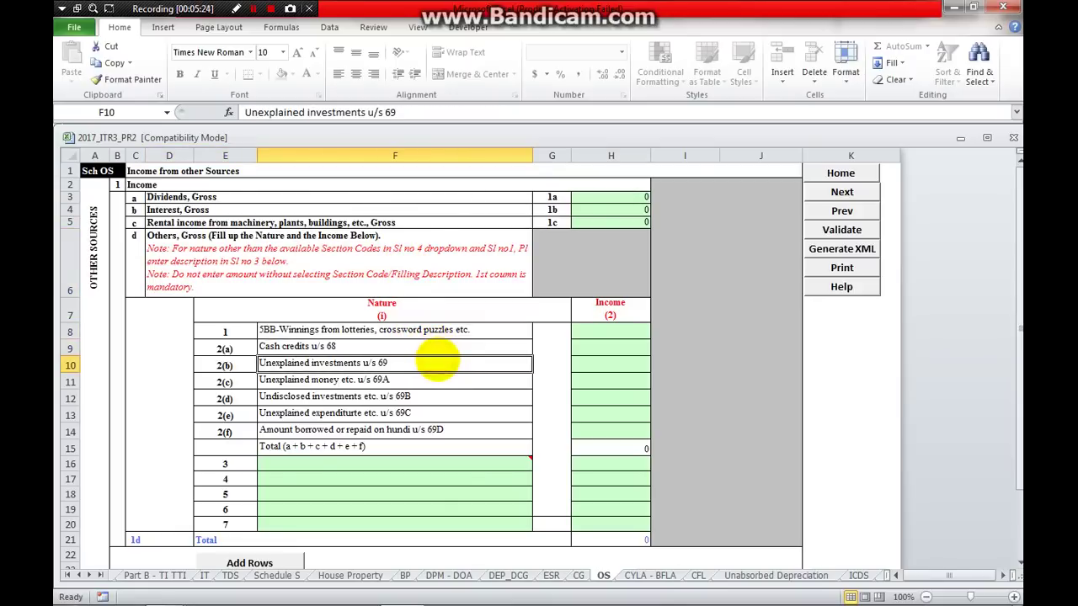
click(437, 380)
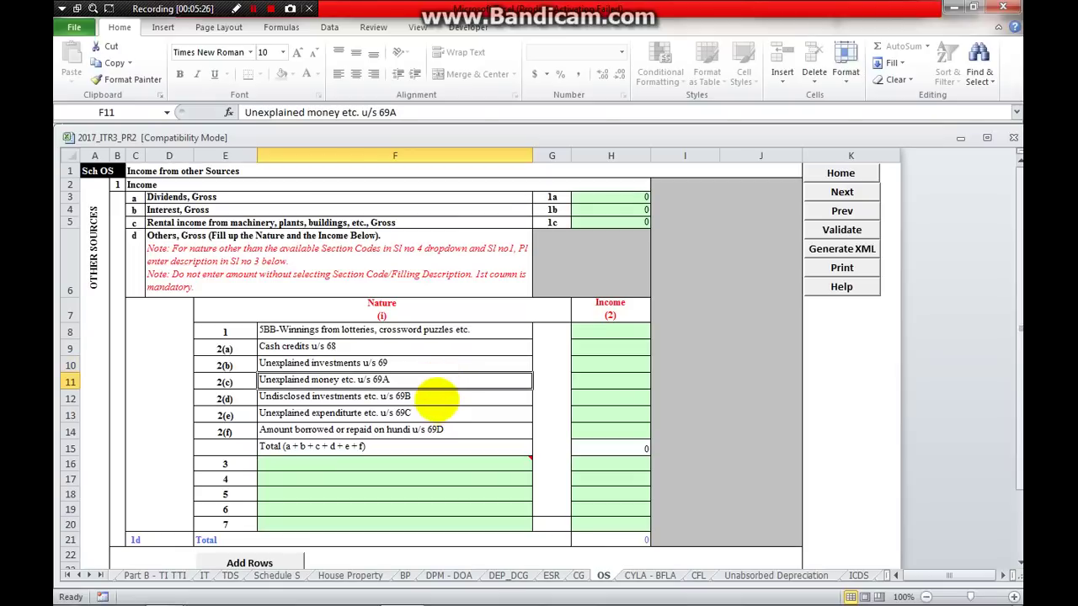
click(437, 398)
click(437, 412)
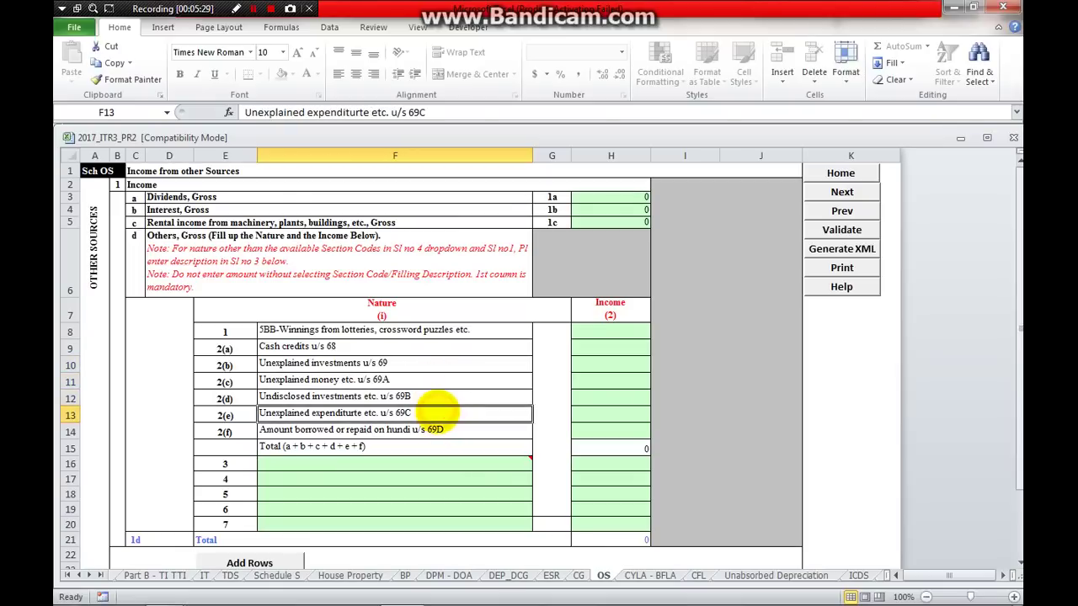
click(437, 429)
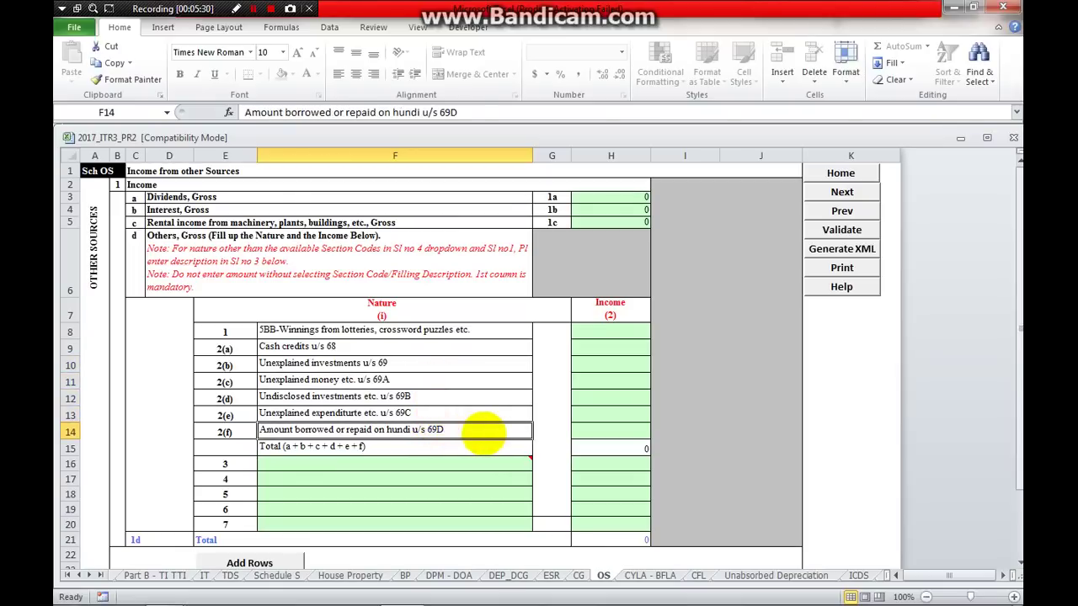
- Examine the rest of Schedule OS, covering special-rate income, section 57 deductions and income from owning race horses
scroll(483, 434, down, 1)
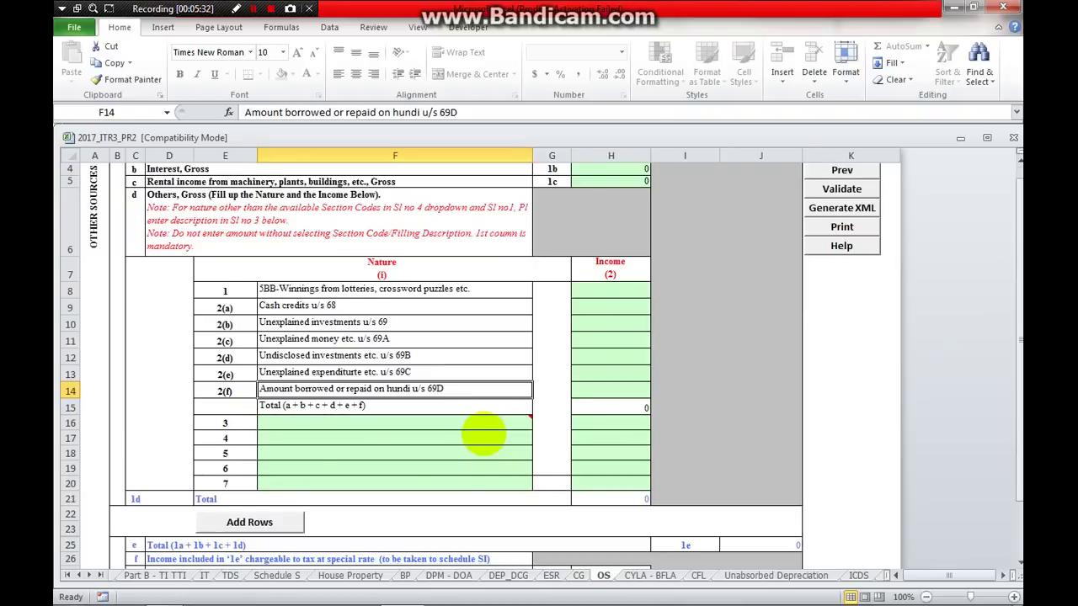
scroll(482, 434, down, 2)
scroll(485, 433, down, 1)
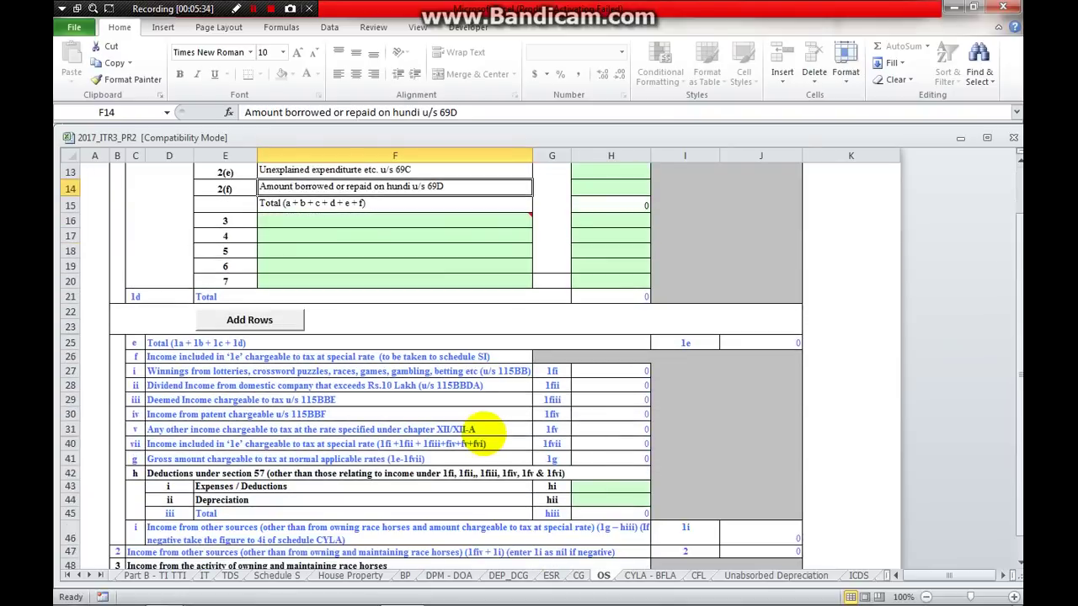
scroll(482, 434, up, 4)
scroll(482, 434, down, 6)
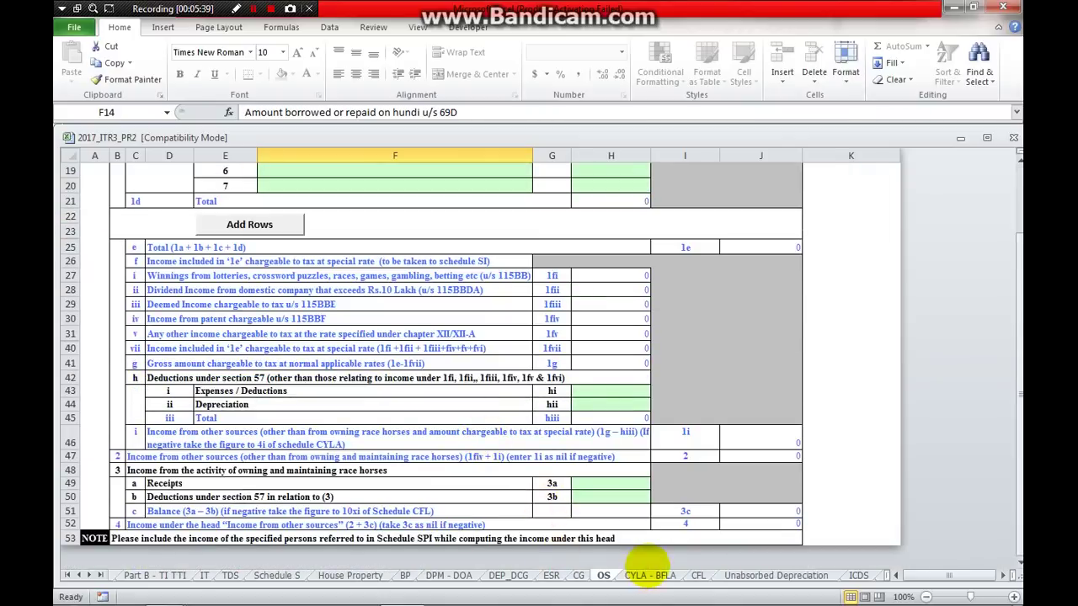
- Review Schedule CYLA's set-off of current-year losses, then the losses carried forward to future years in Schedule CFL
click(645, 576)
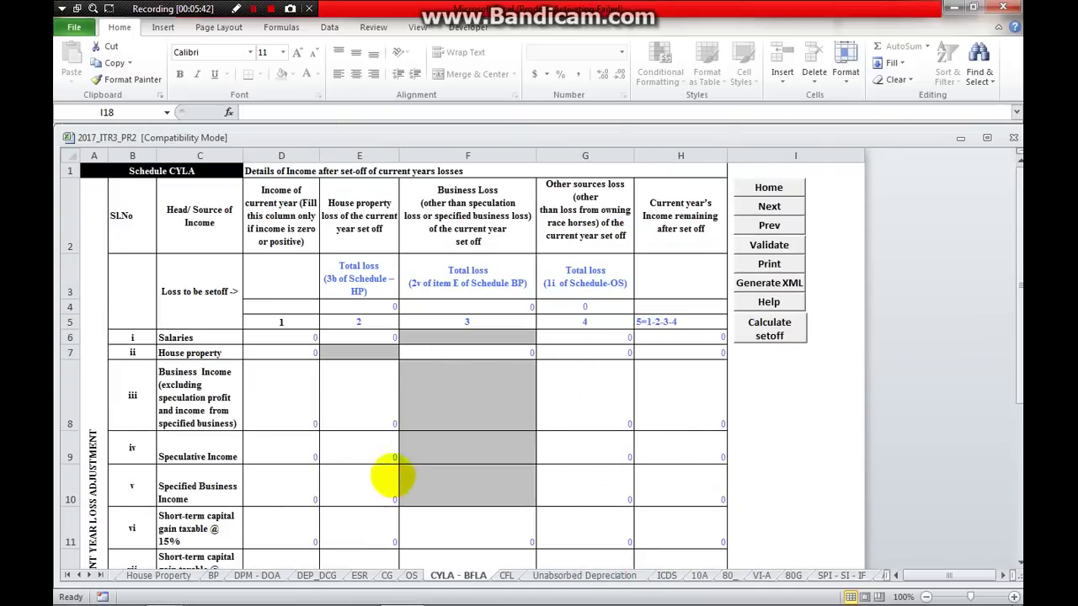
scroll(354, 409, down, 3)
scroll(354, 409, up, 1)
scroll(354, 409, up, 2)
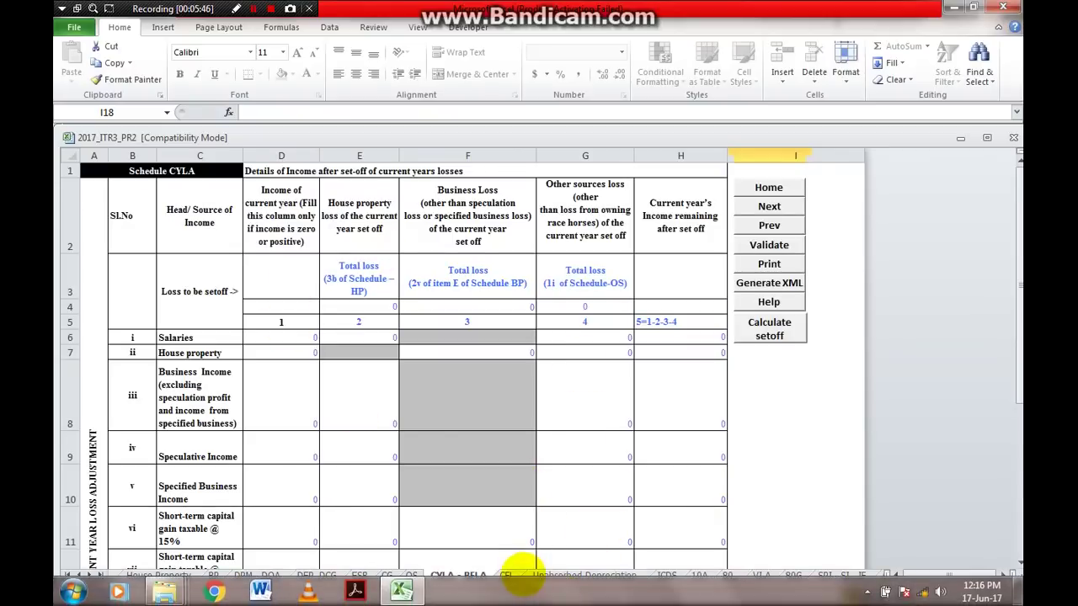
click(512, 572)
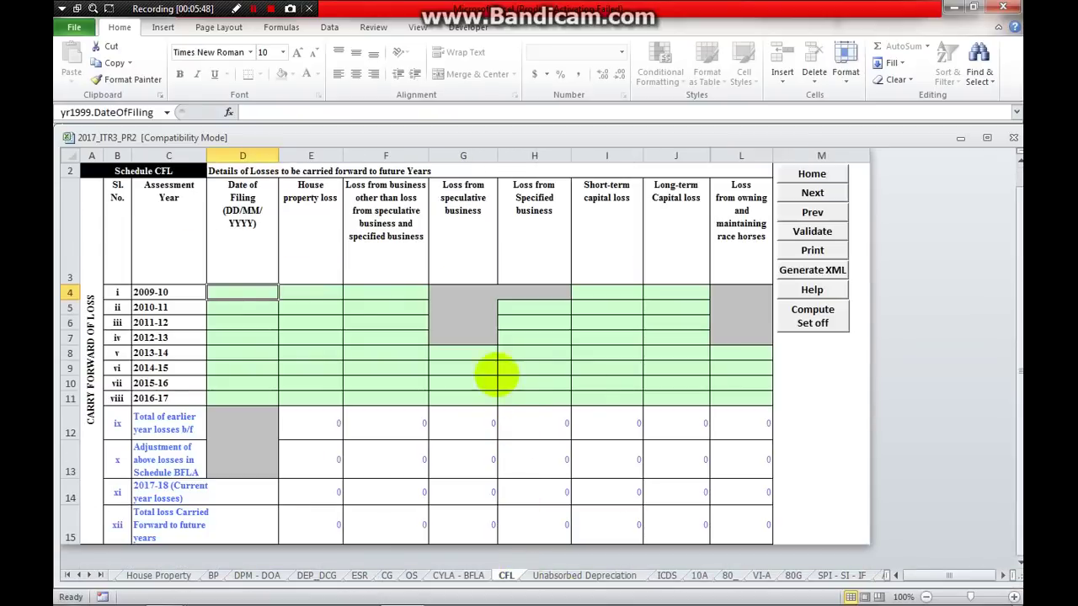
- Review unabsorbed depreciation in Schedule UD, then Schedule ICDS on profit effects, down to the accounting policies amount
click(608, 576)
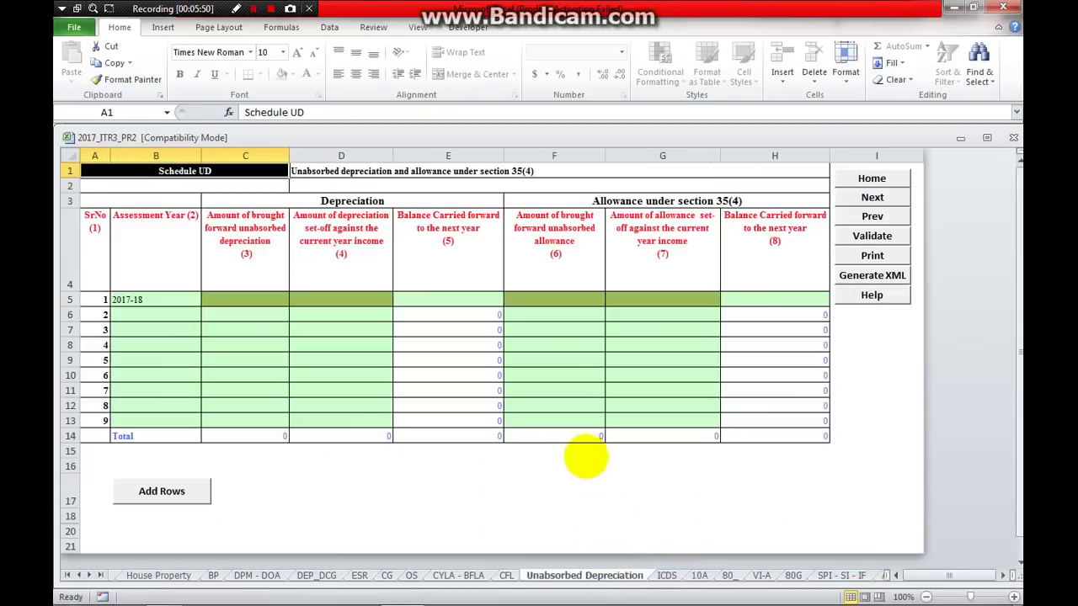
click(669, 575)
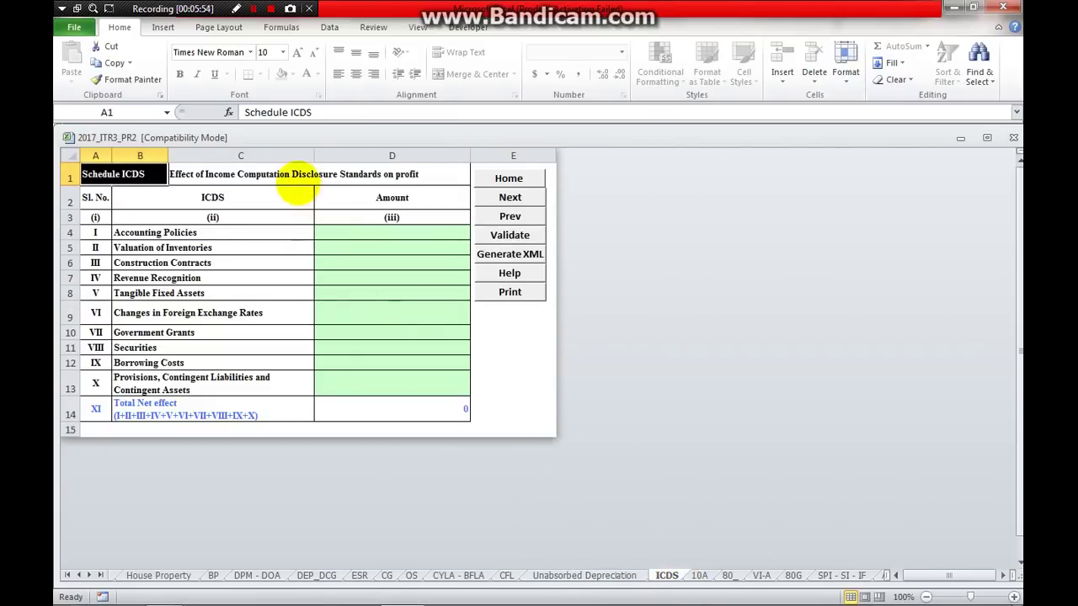
click(299, 175)
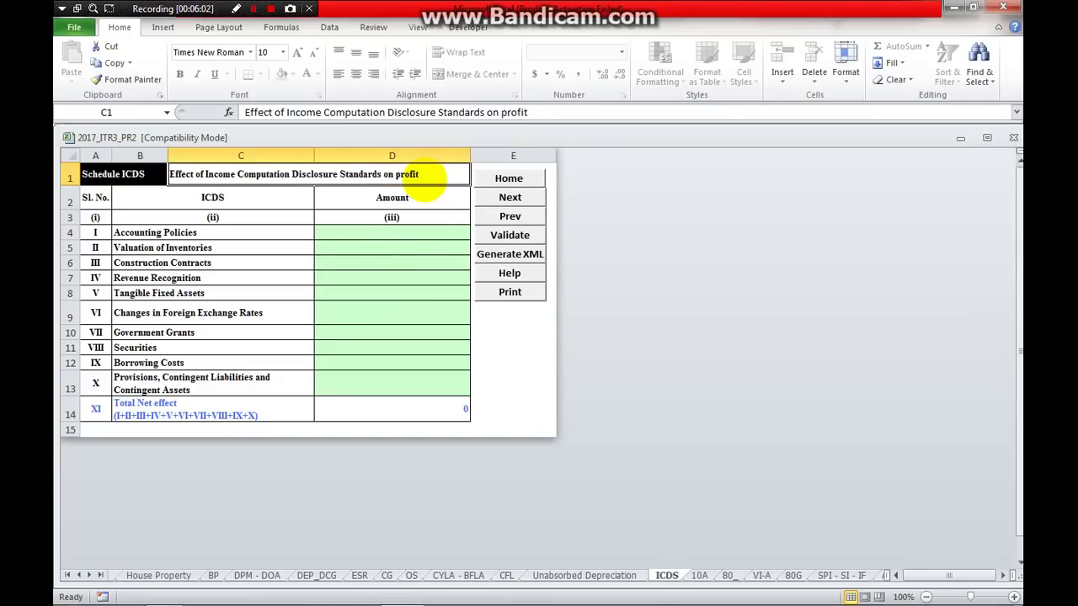
click(418, 233)
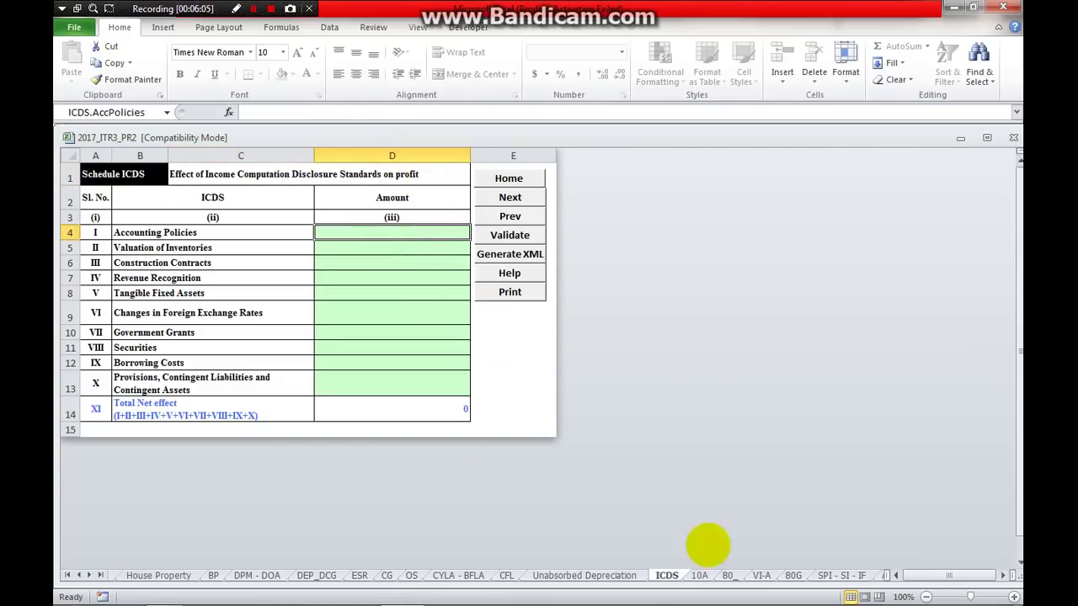
- Examine the section 10A and 10AA deductions, then skim the undertaking-wise deductions from Schedule 80-IA onwards
click(700, 576)
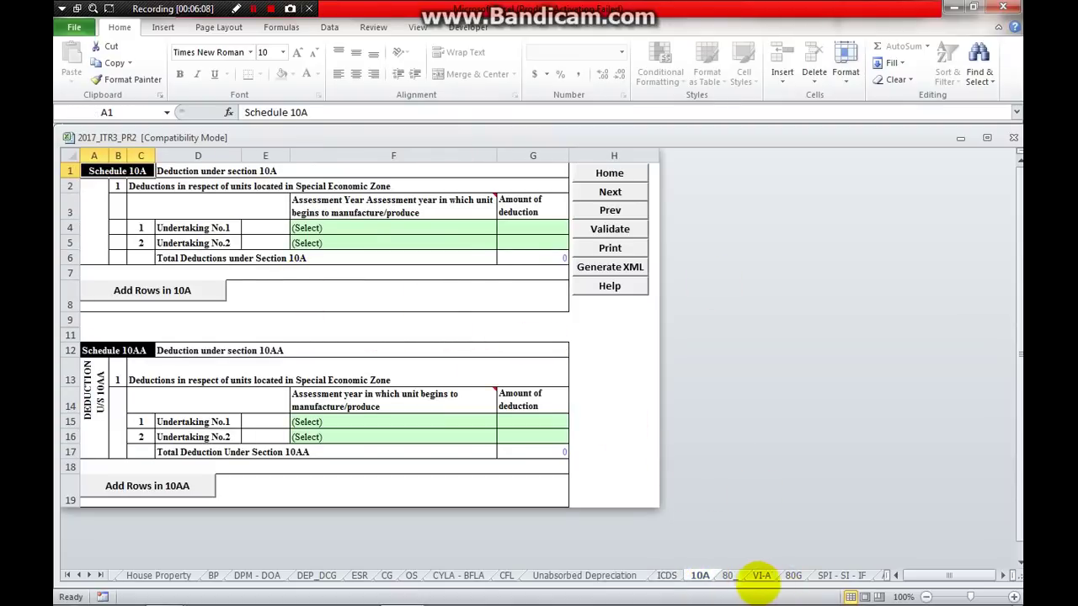
click(728, 576)
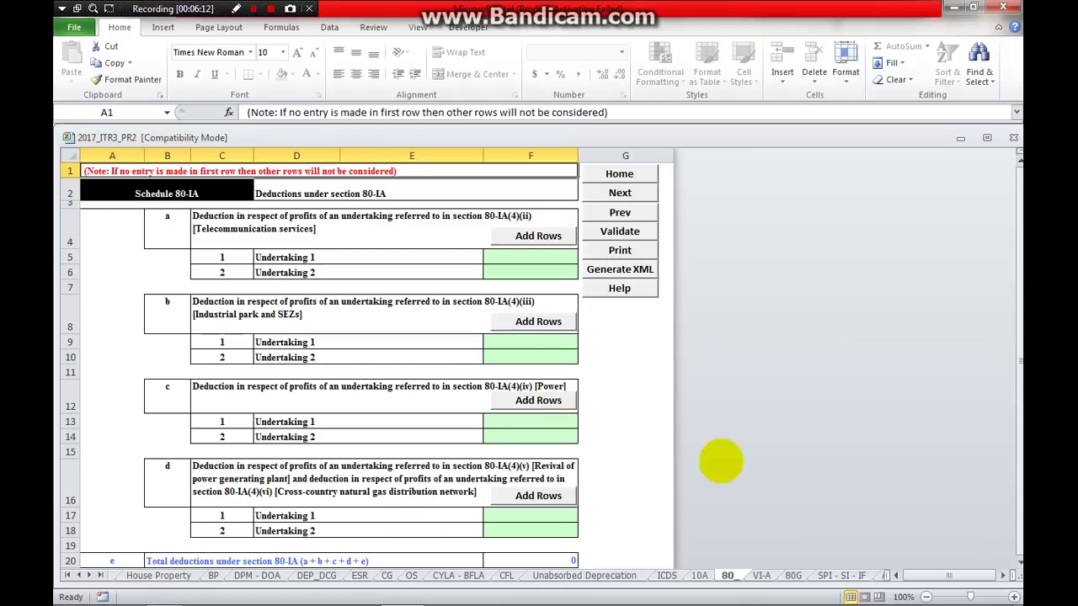
scroll(671, 439, down, 7)
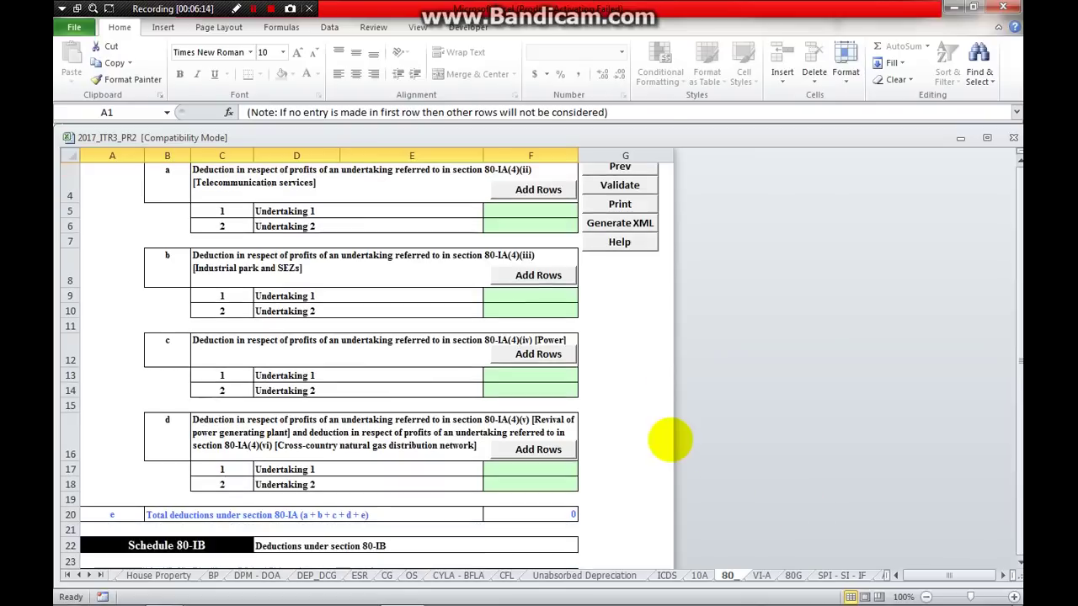
scroll(668, 441, down, 11)
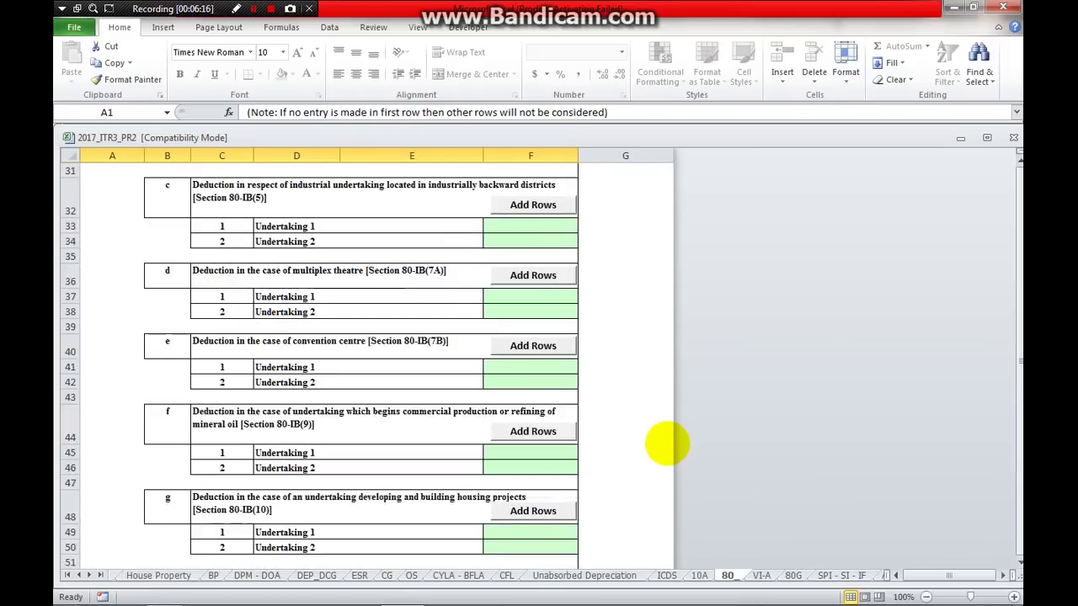
scroll(666, 443, down, 20)
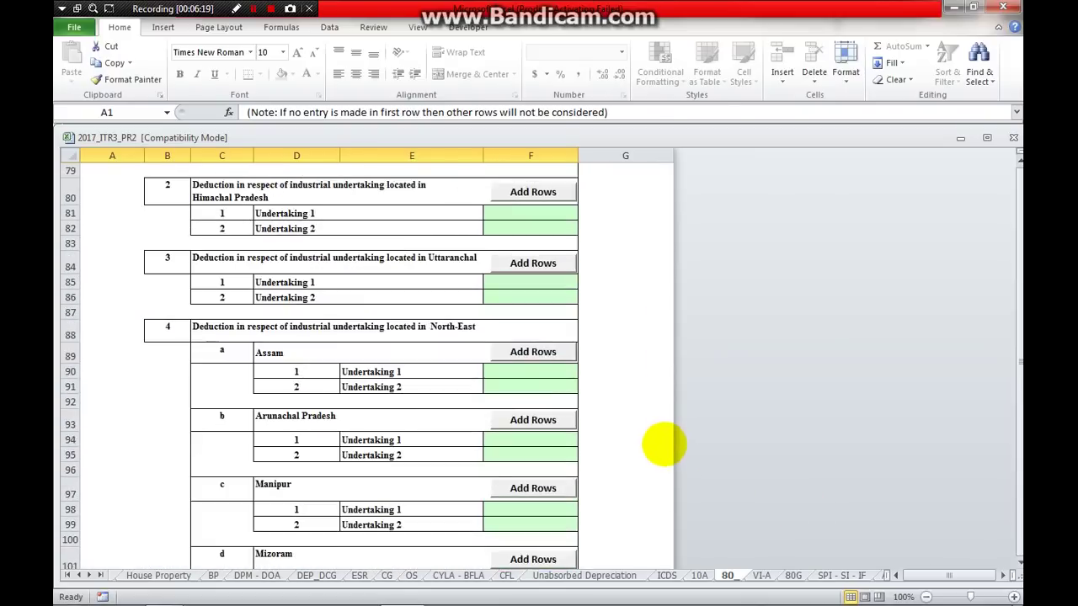
scroll(660, 450, up, 5)
scroll(660, 451, up, 20)
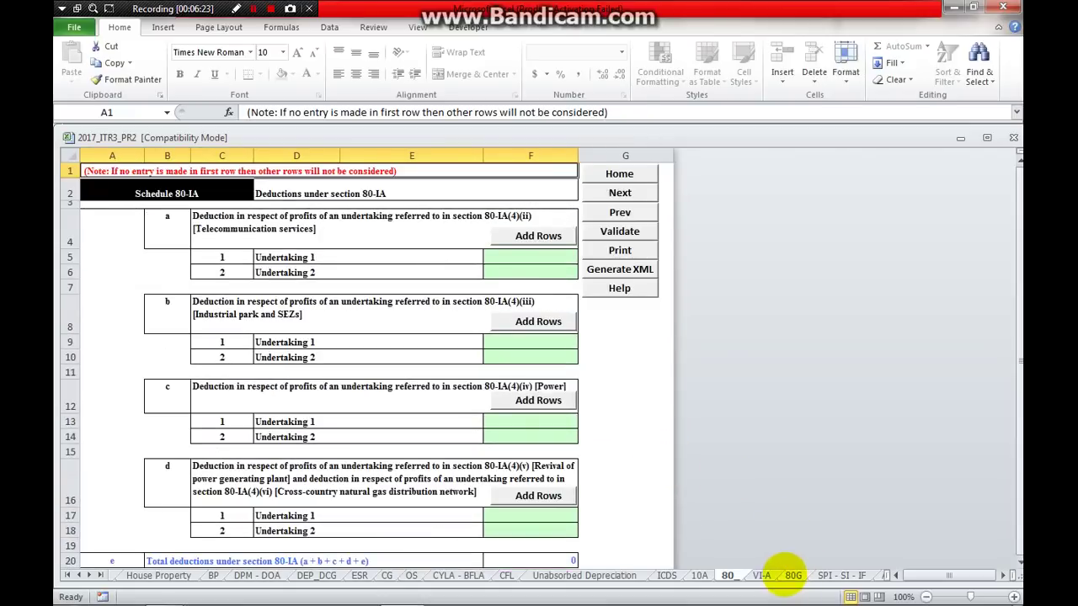
- Examine the Part B deduction fields of Schedule VI-A from section 80C down to 80GGC
click(761, 575)
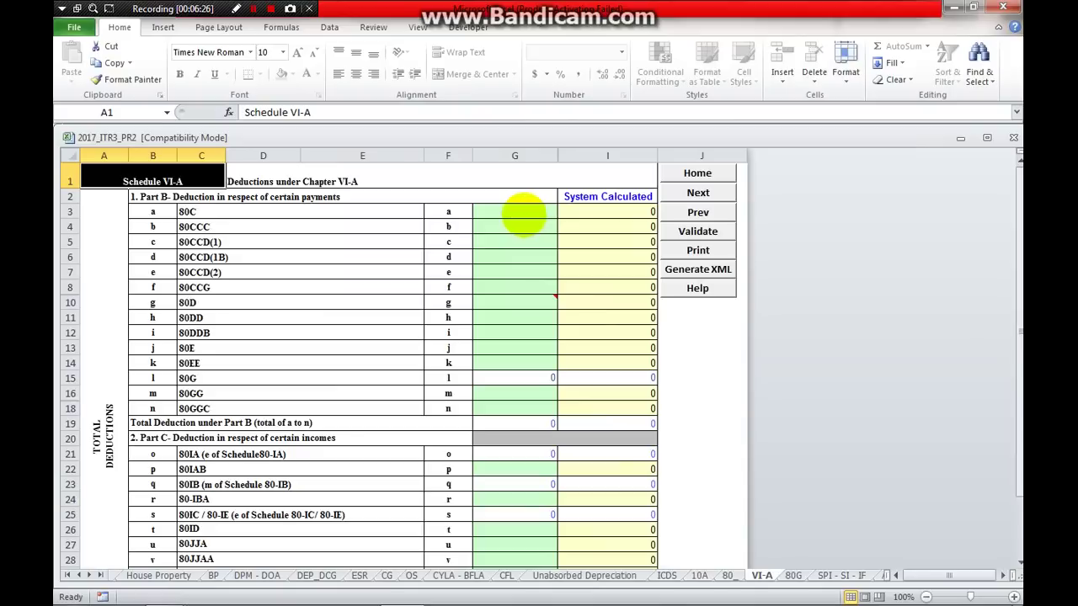
click(524, 215)
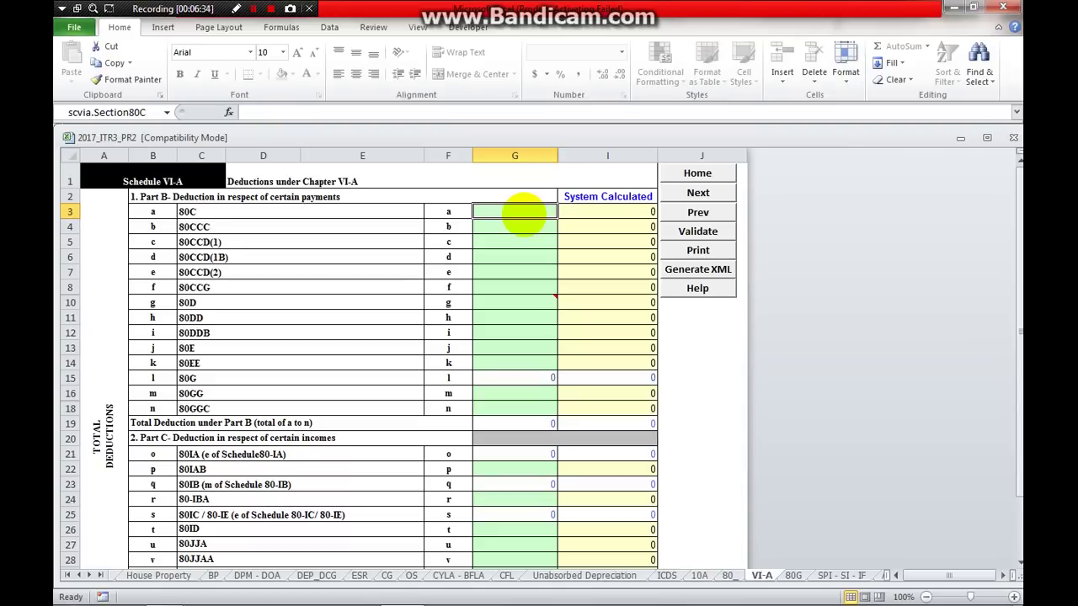
key(Down)
key(Down)
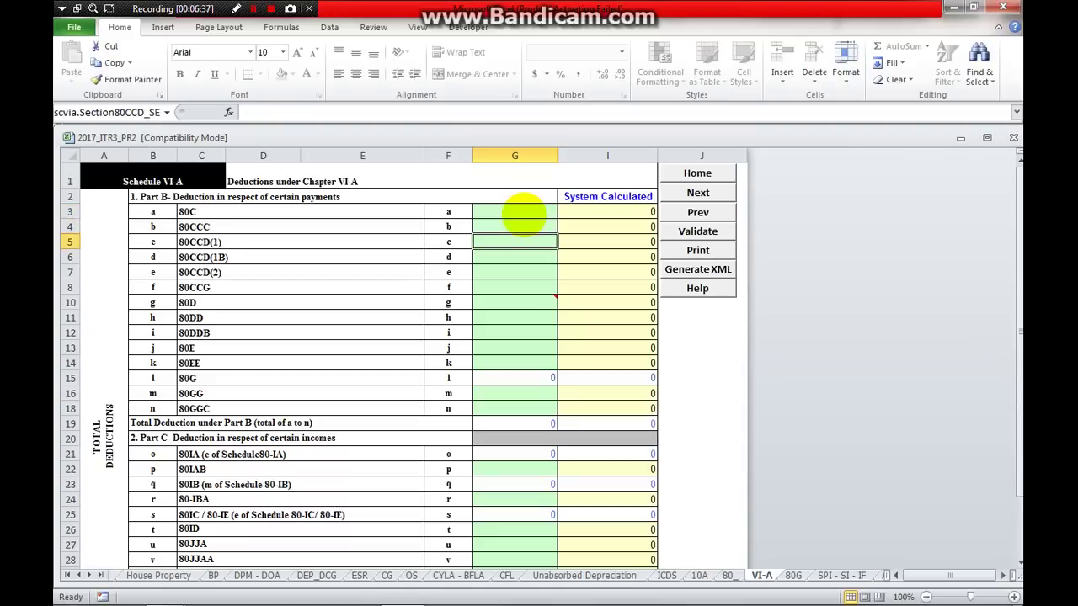
key(Down)
key(Down)
key(Down)
key(Down)
key(Down)
key(Down)
key(Down)
key(Down)
key(Down)
key(Down)
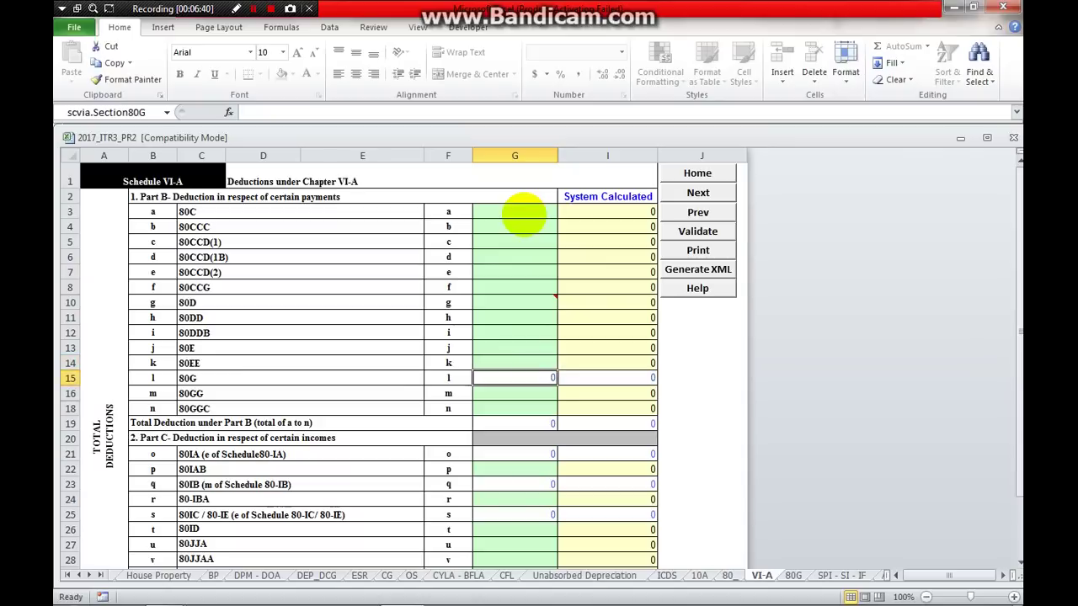
key(Down)
key(Down)
key(Down)
- Revisit the Part B deduction fields between sections 80CCD(1) and 80EE in Schedule VI-A
key(Up)
key(Up)
key(Up)
key(Up)
key(Up)
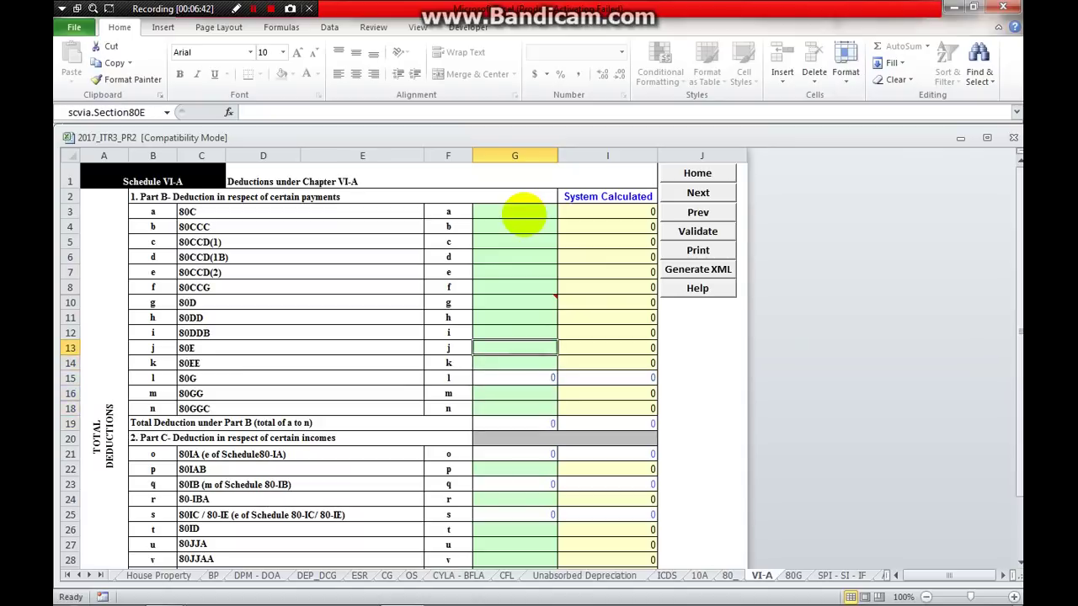
key(Up)
key(Up)
key(Up)
key(Up)
key(Up)
key(Up)
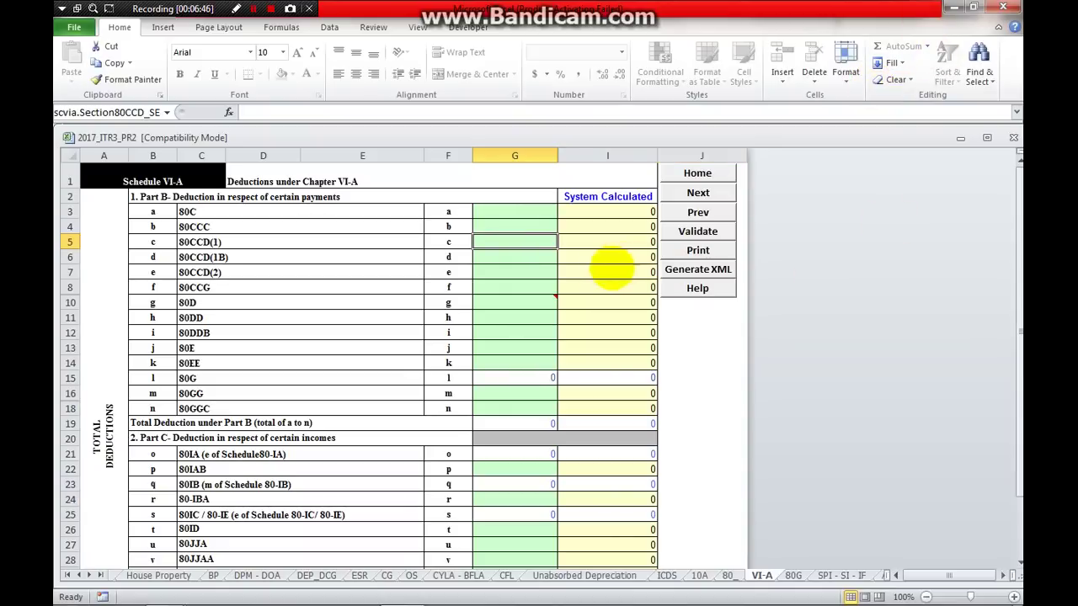
key(Down)
key(Down)
key(Down)
key(Down)
key(Down)
key(Down)
key(Down)
key(Down)
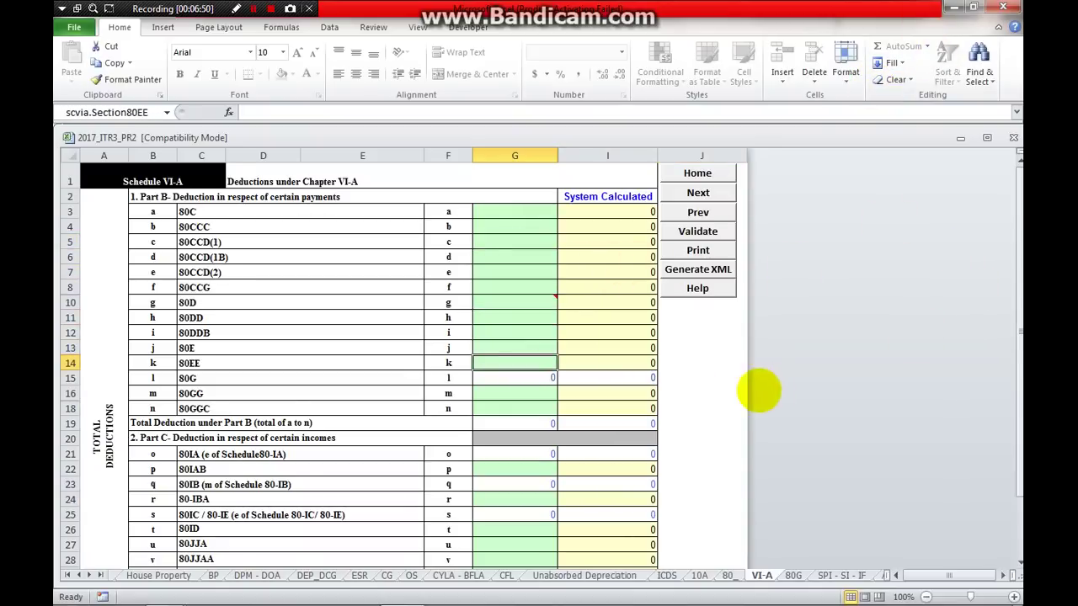
- Skim the remaining Chapter VI-A deductions, then check the donee and donation details required in Schedule 80G
scroll(716, 375, down, 5)
scroll(600, 366, down, 2)
scroll(600, 367, up, 7)
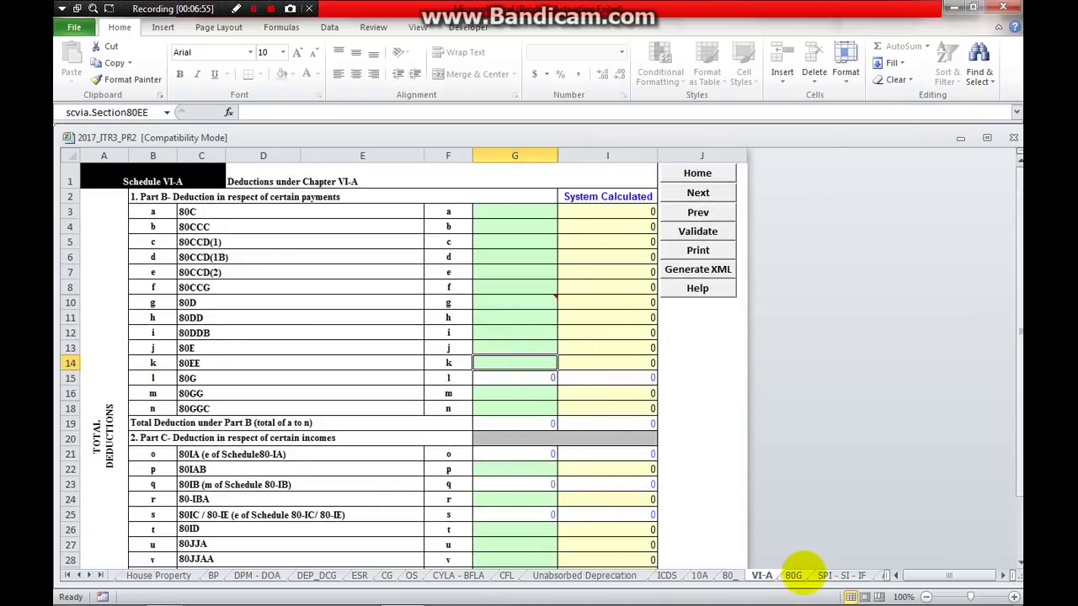
click(793, 575)
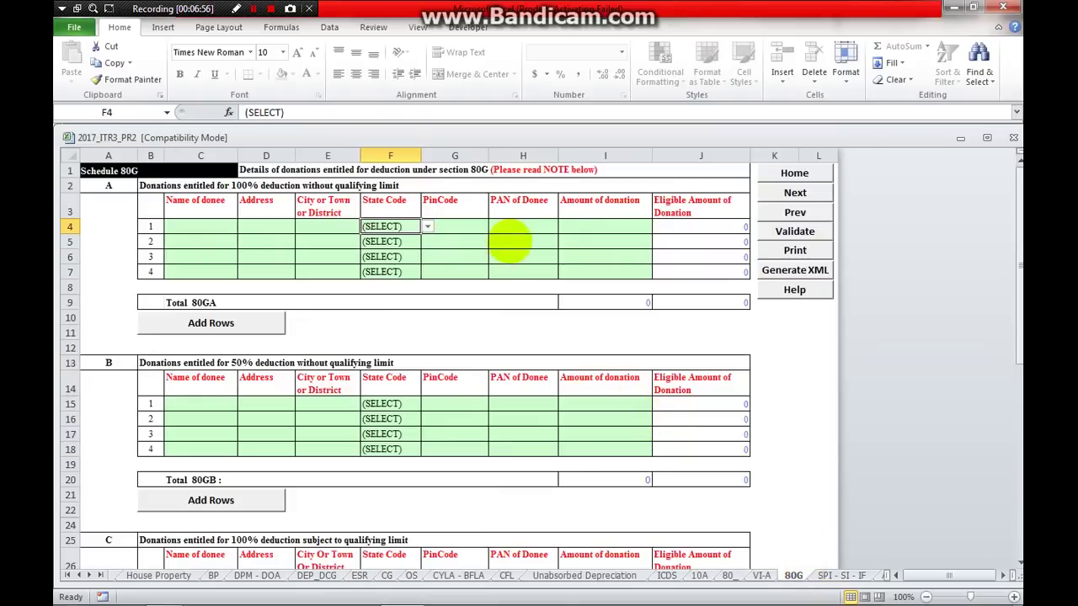
click(510, 241)
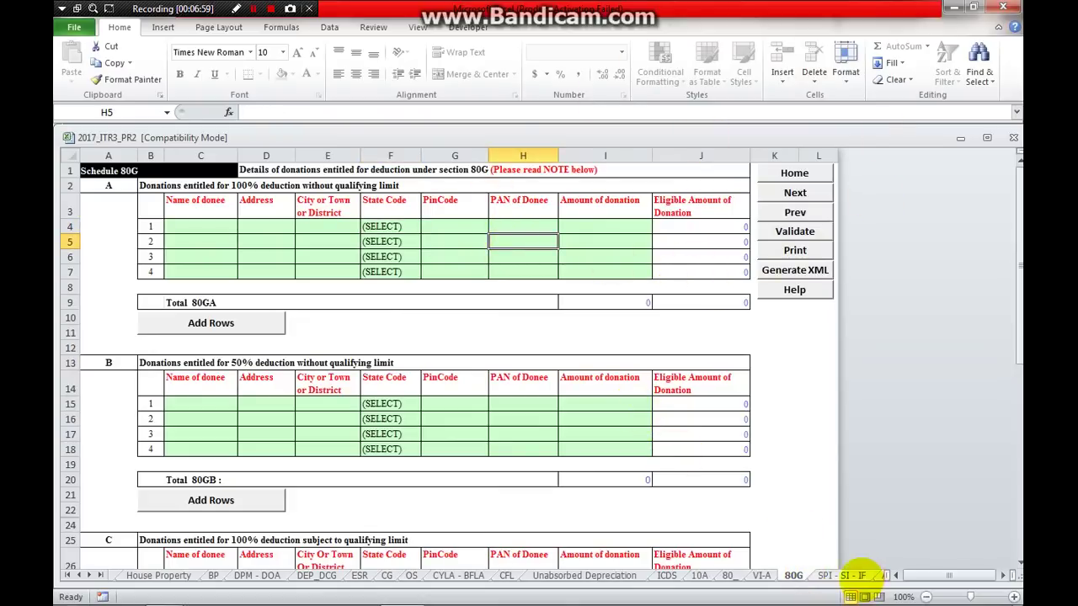
- Examine Schedule SPI's first row for specified persons' income, covering name, PAN, relationship, nature of income and amount
click(833, 576)
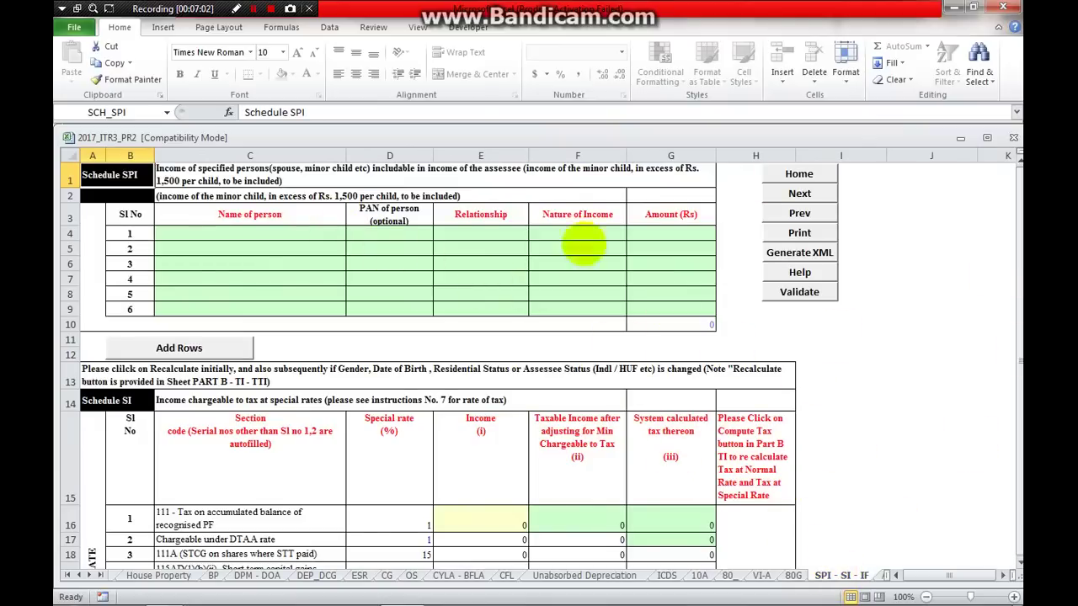
click(249, 233)
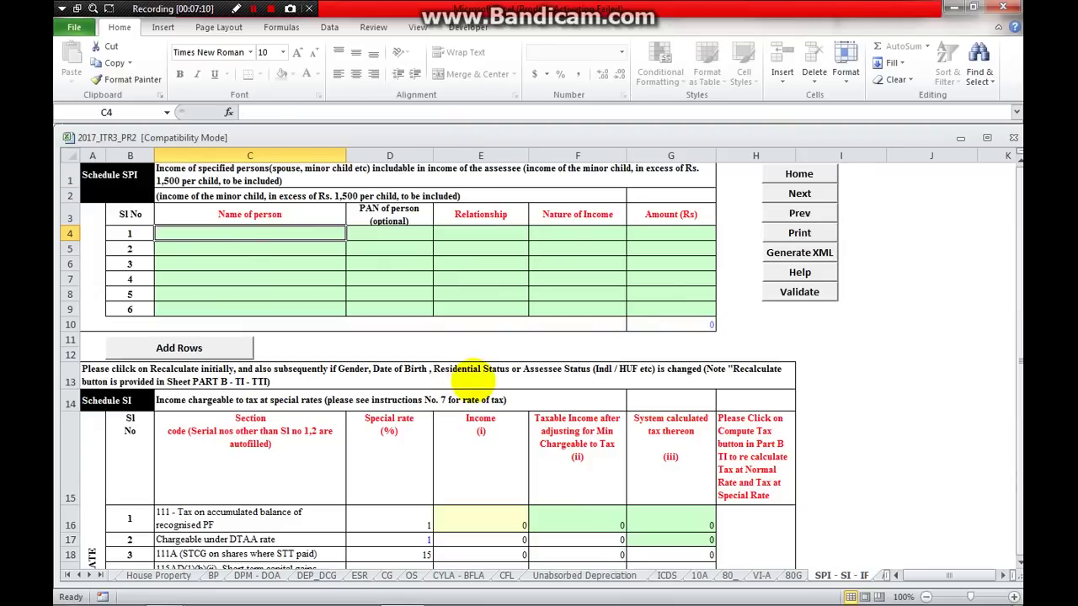
key(Tab)
key(Tab)
key(Tab)
key(Left)
key(Left)
key(Left)
key(Left)
key(Left)
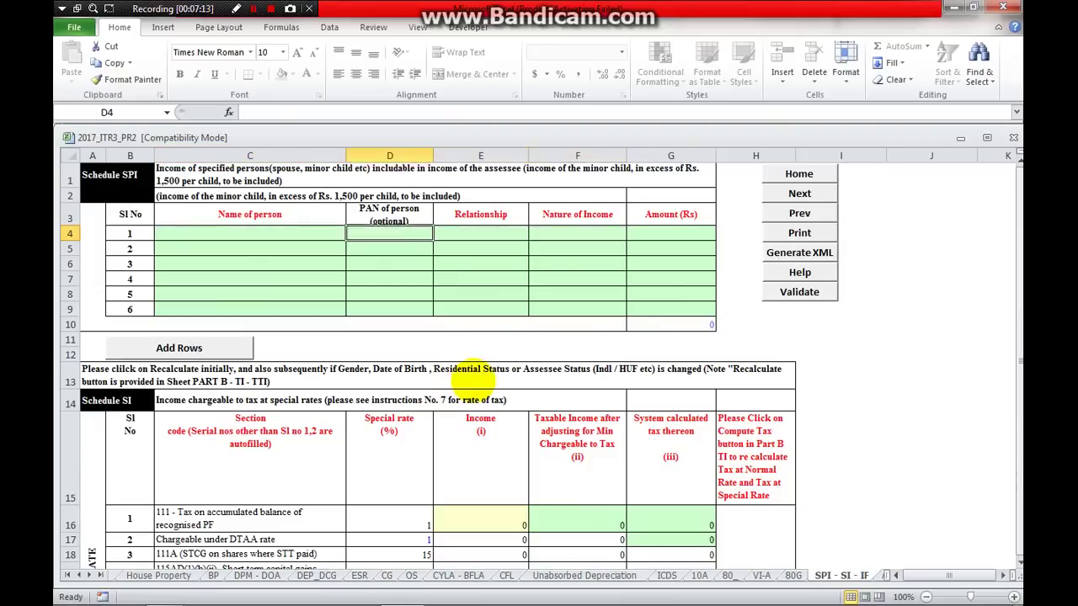
key(Right)
key(Right)
key(Right)
key(Right)
key(Right)
key(Right)
key(Right)
key(Right)
key(Left)
key(Left)
key(Left)
key(Left)
key(Left)
key(Left)
key(Left)
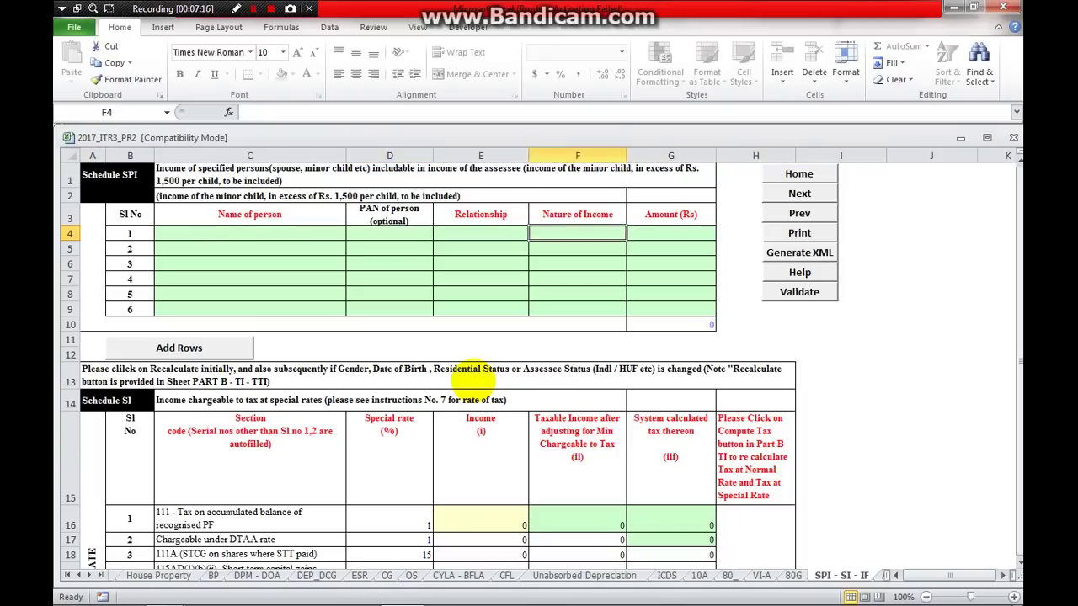
- Glance at Schedule SI's special-rate income table, then recheck the Schedule SPI fields from name to amount
scroll(480, 383, down, 1)
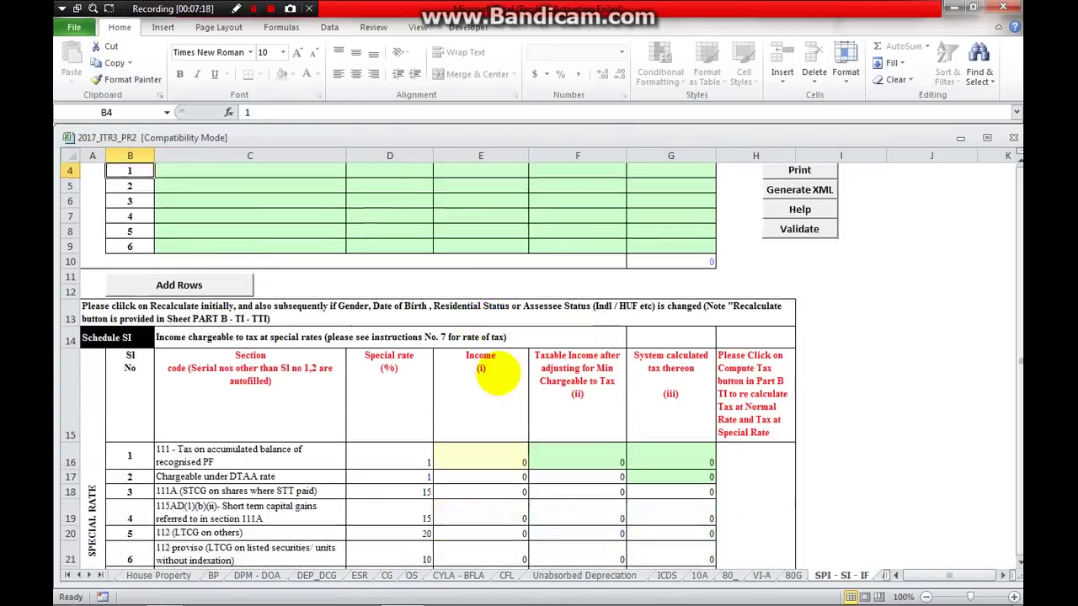
scroll(547, 455, up, 1)
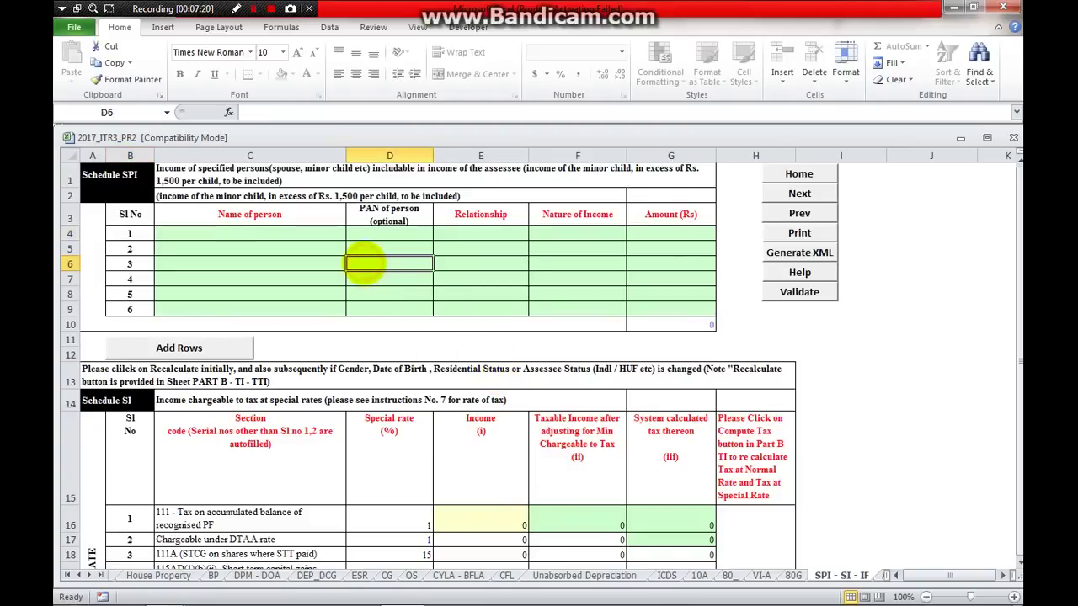
key(Right)
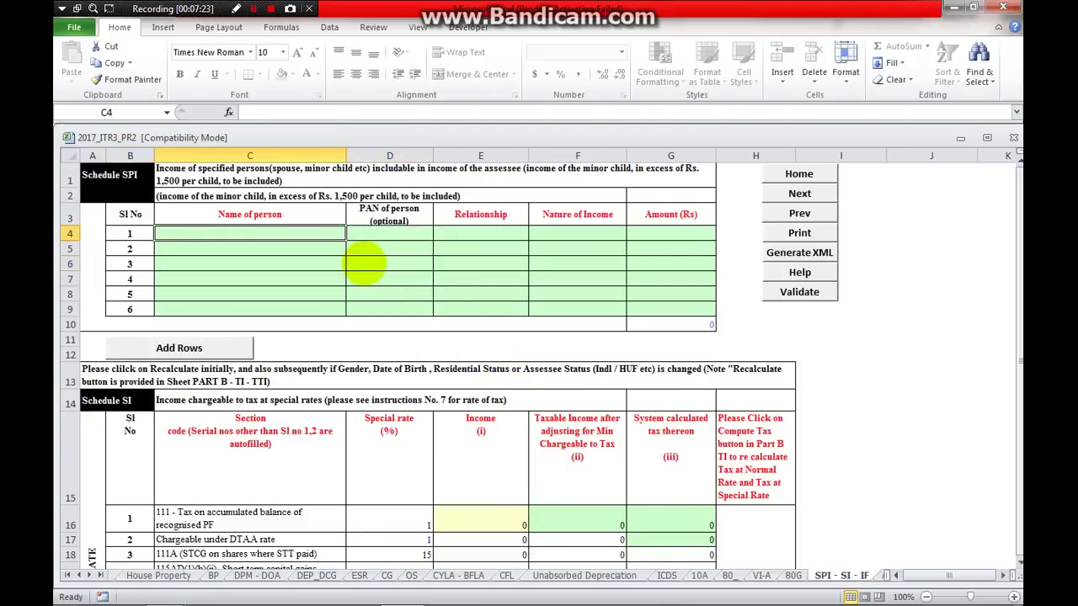
key(Right)
key(Right)
key(Right)
key(Right)
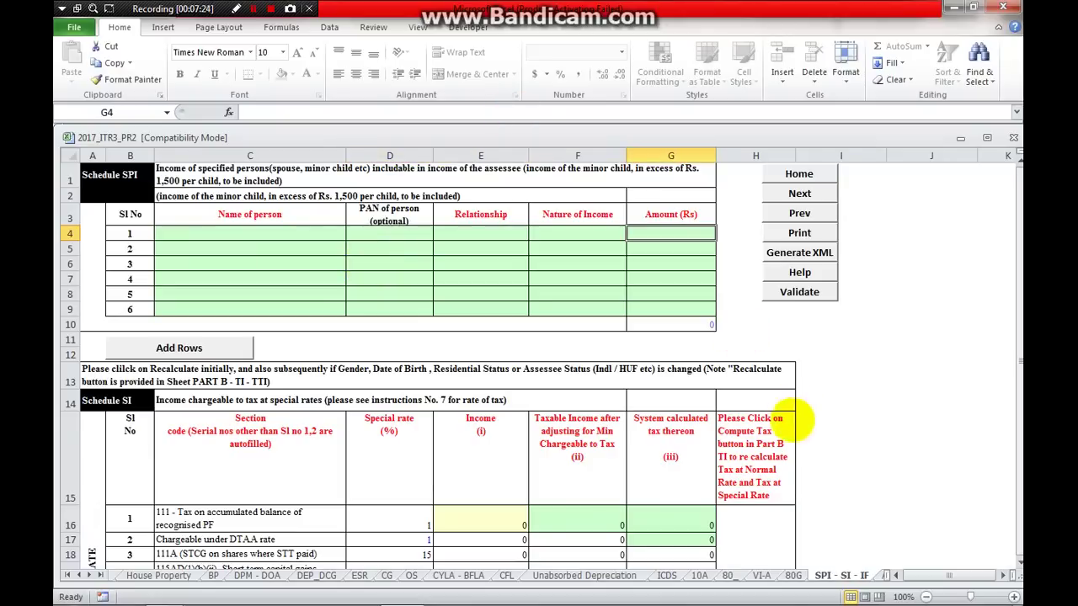
- Review the alternate minimum tax computation in Schedule AMT, then the section 115JD tax credit in Schedule AMTC
click(90, 575)
click(90, 575)
click(91, 575)
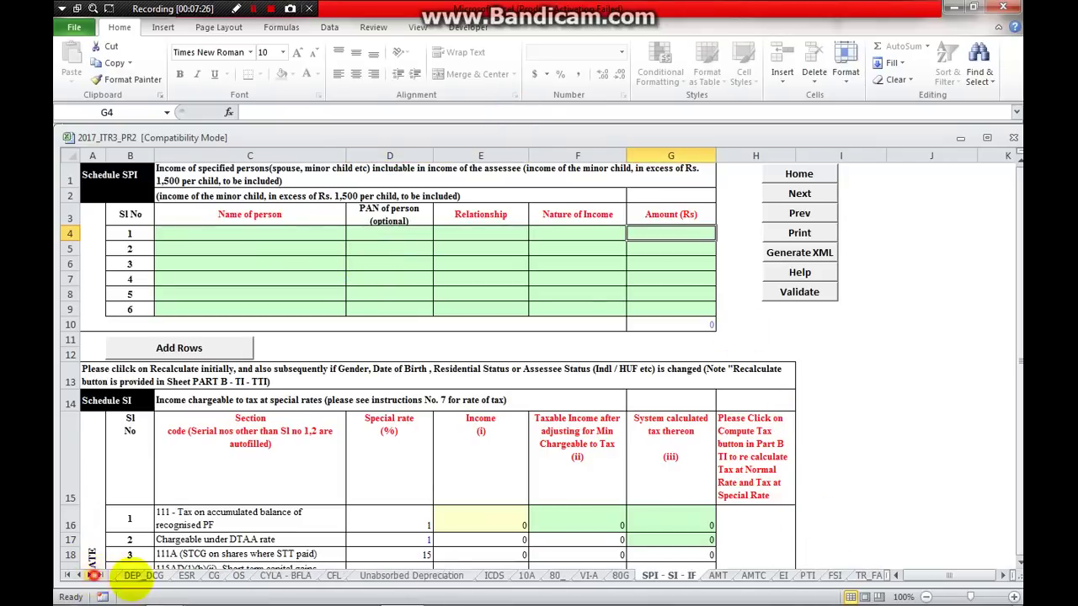
click(717, 575)
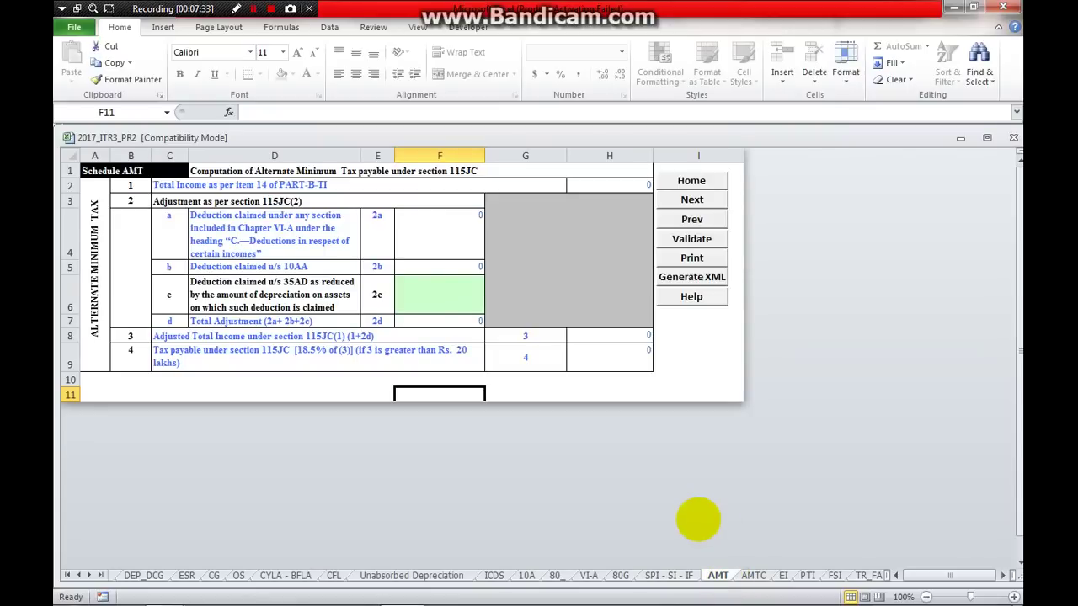
click(753, 575)
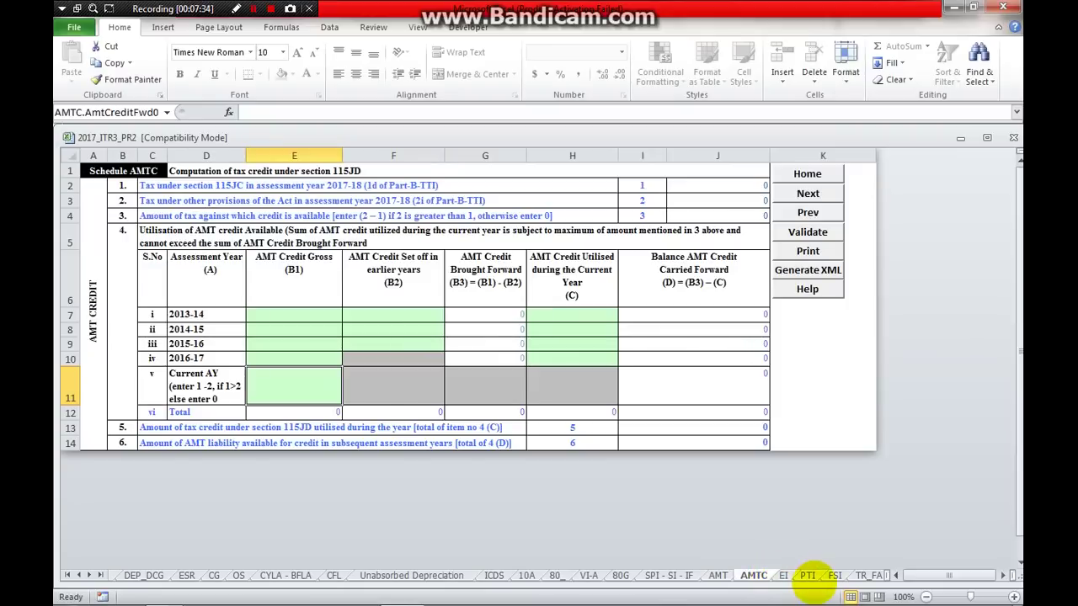
click(349, 179)
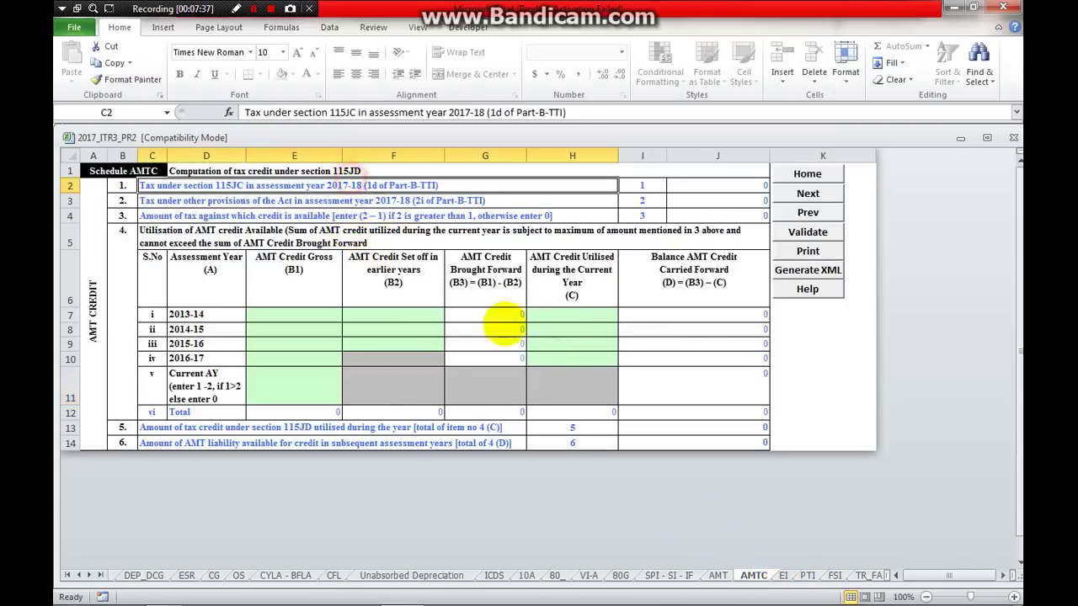
- Review the exempt interest, domestic company dividend and STT-paid long-term capital gains entries in Schedule EI
click(785, 575)
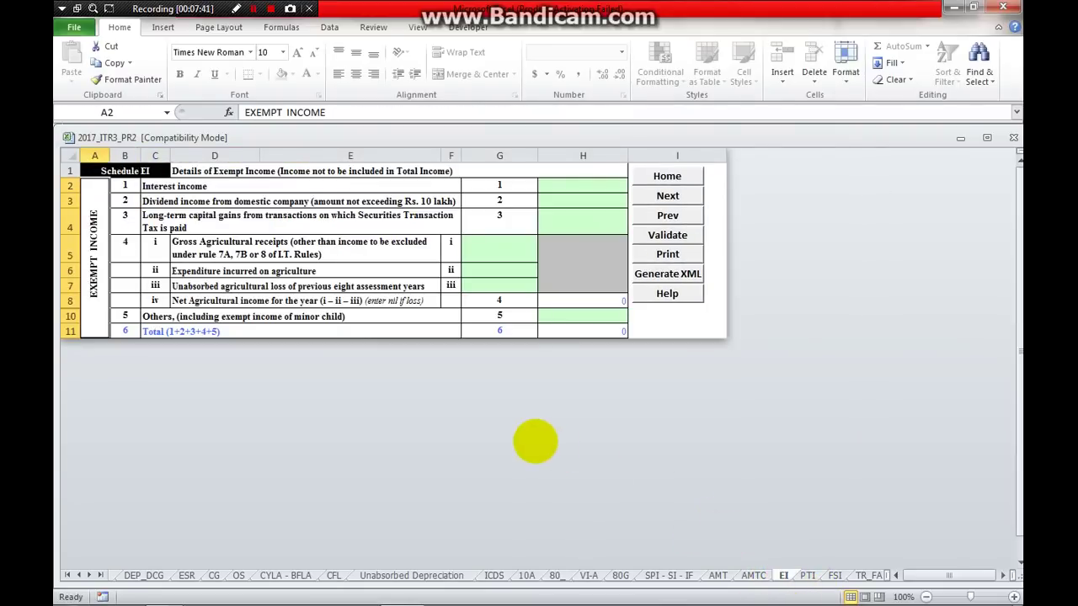
click(338, 187)
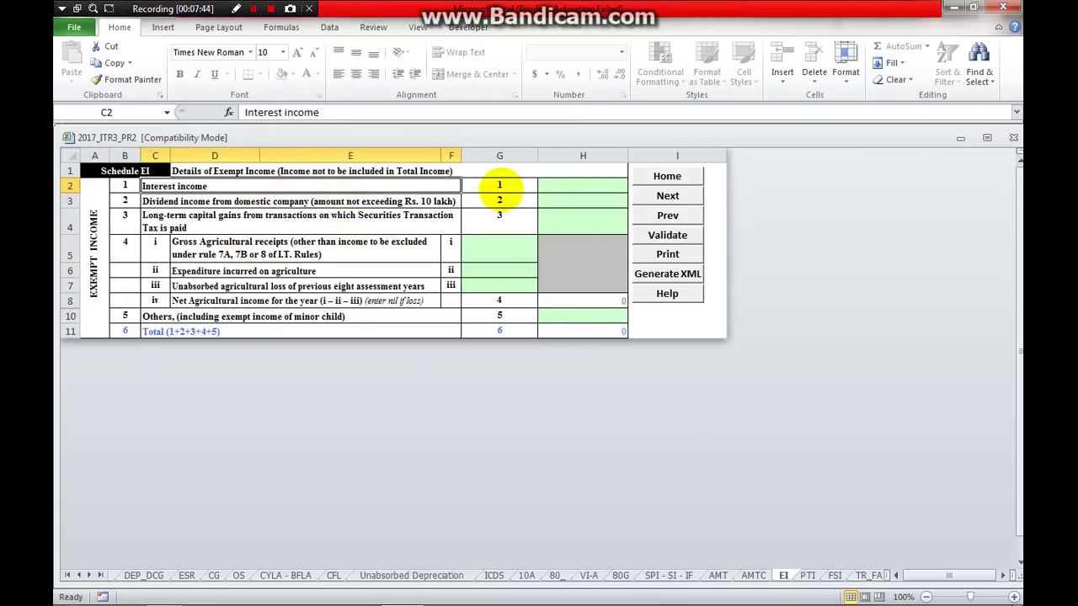
click(552, 187)
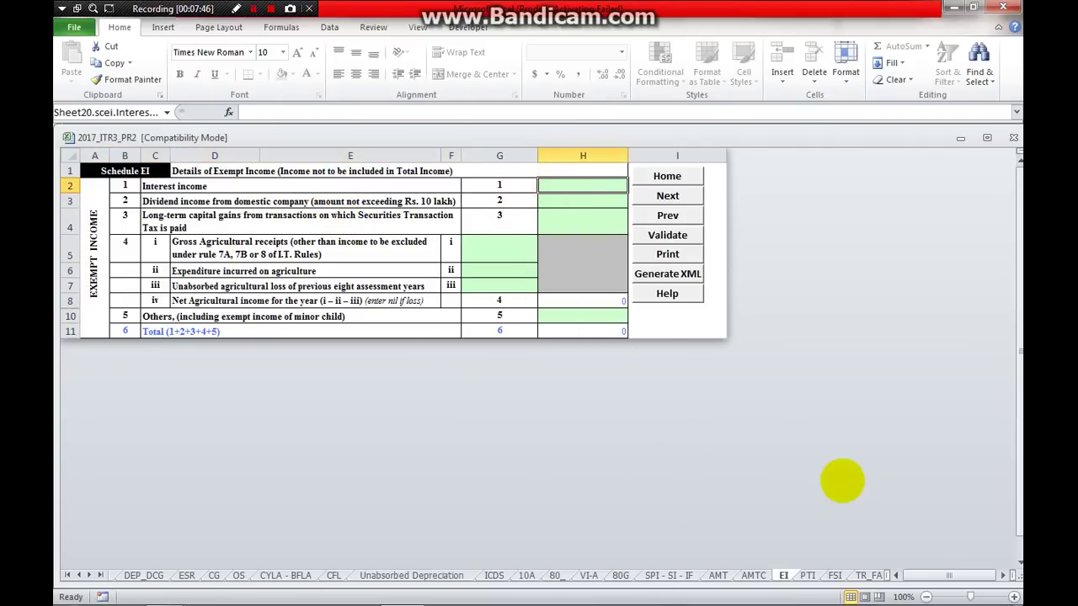
key(Down)
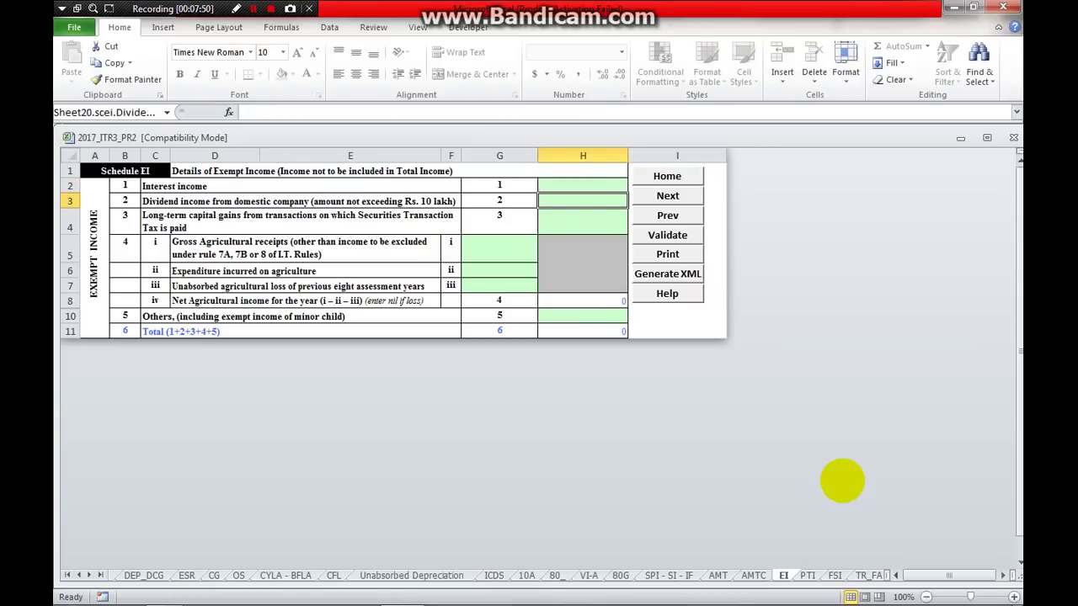
key(Down)
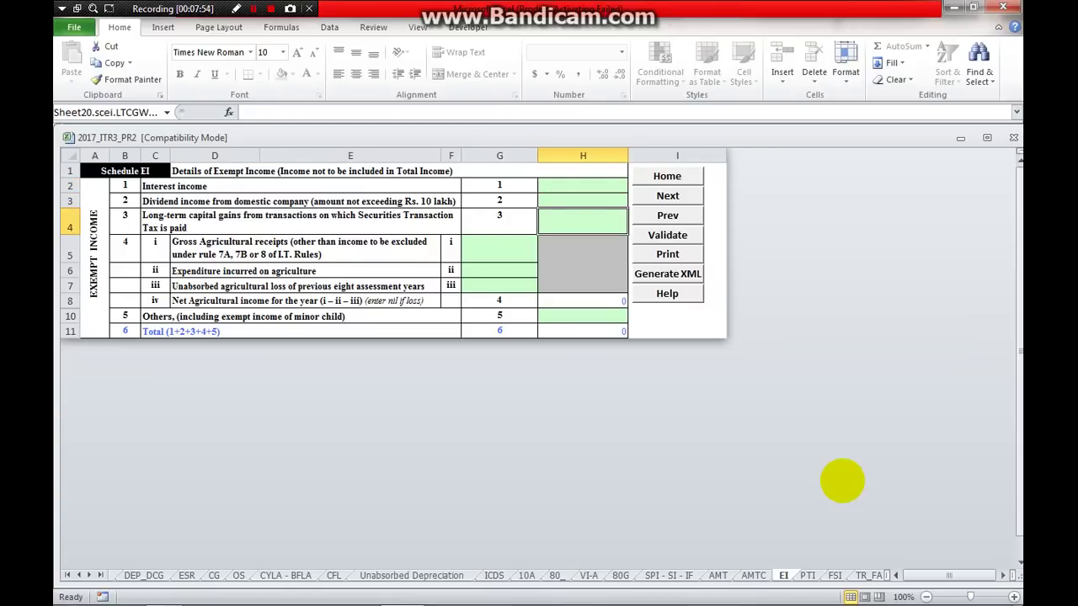
- Check Schedule EI's agricultural receipts, expenditure, unabsorbed loss and net agricultural income entries, followed by the other exempt income entry
key(Down)
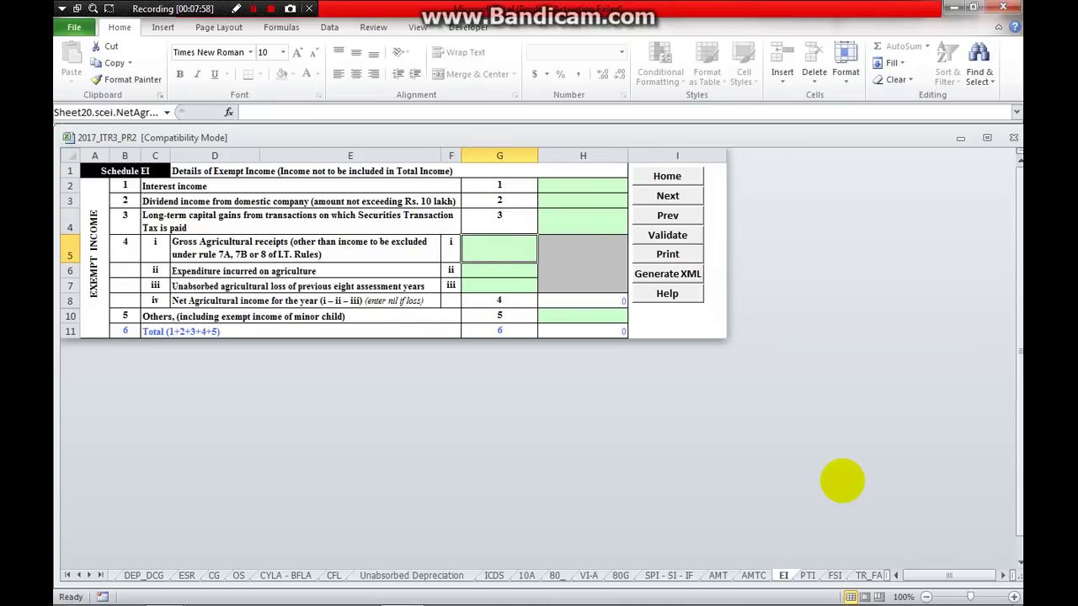
key(Down)
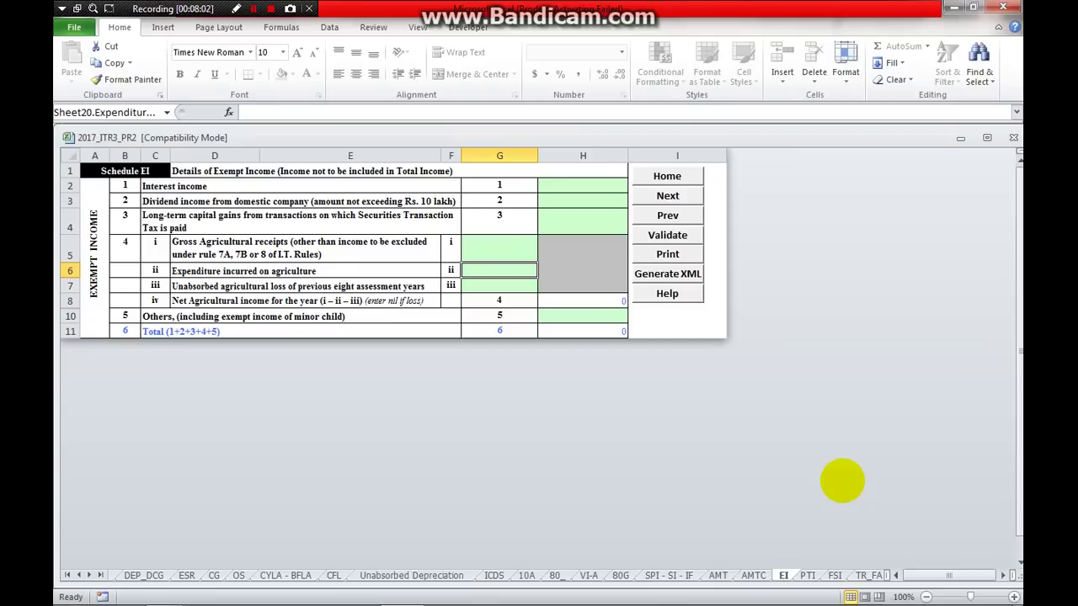
key(Down)
key(Down)
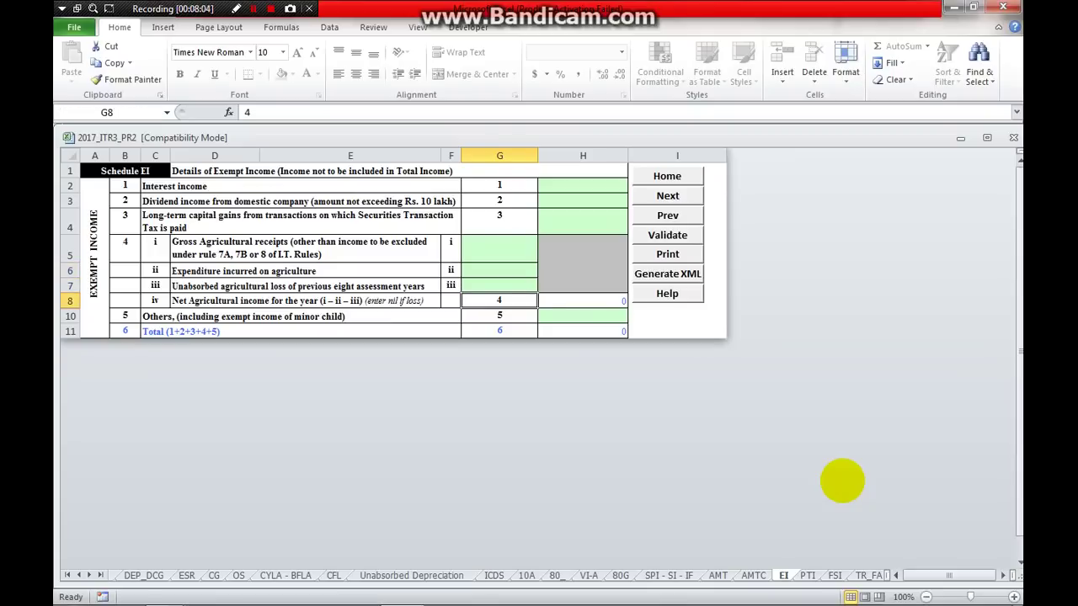
key(Right)
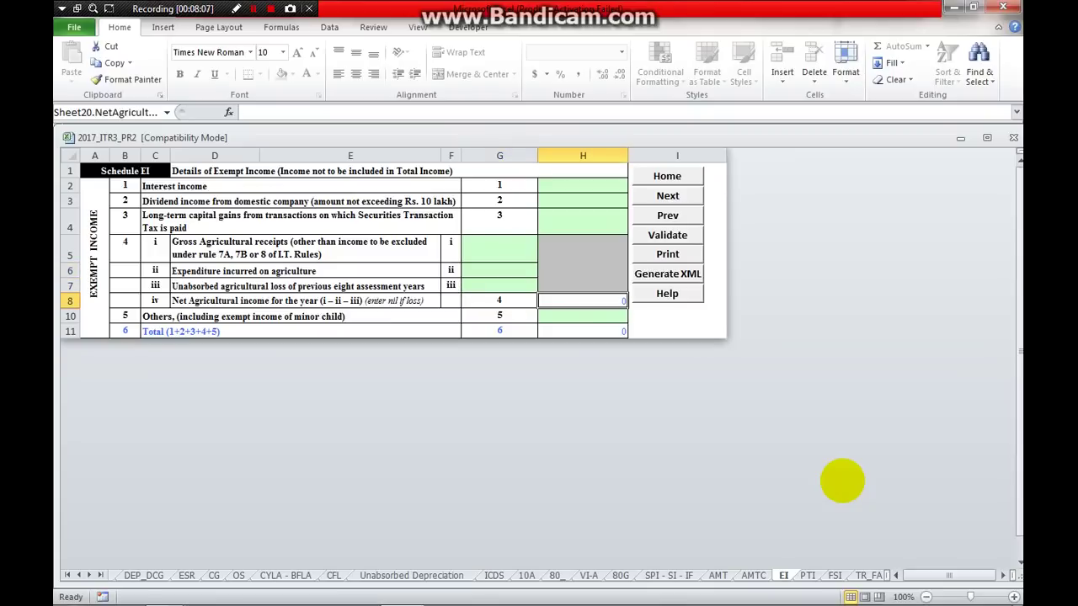
key(Down)
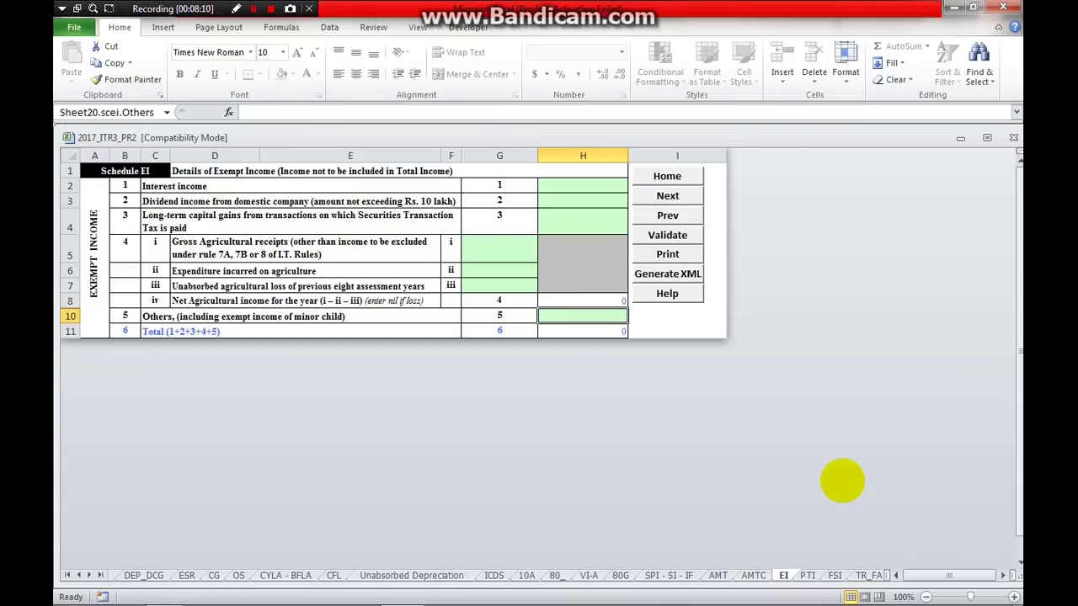
key(Down)
key(Up)
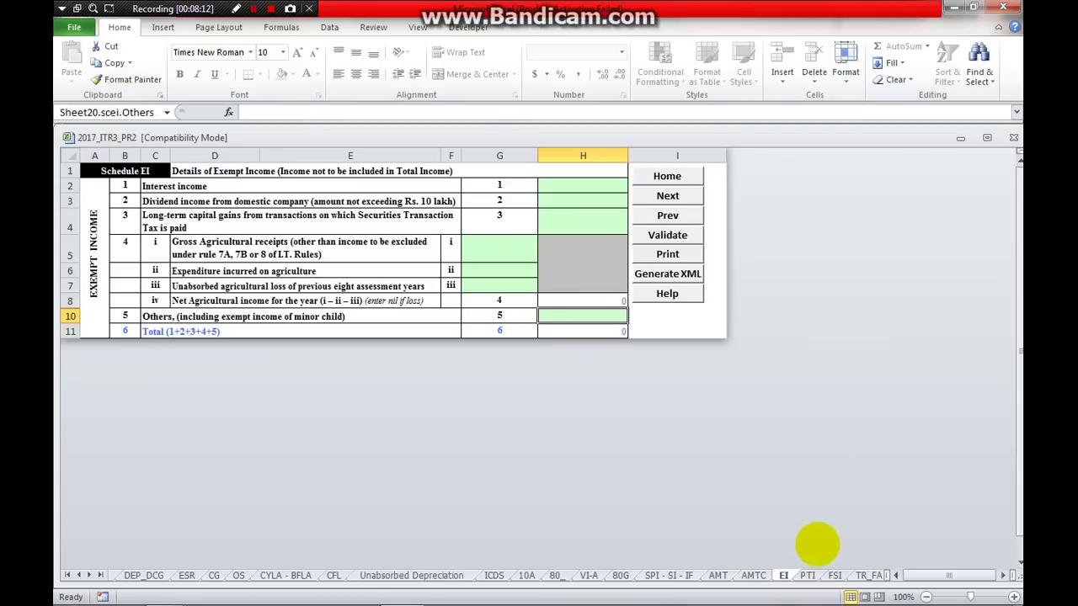
- Look over the pass-through income details in Schedule PTI and the income from outside India and tax relief in Schedule FSI
click(807, 575)
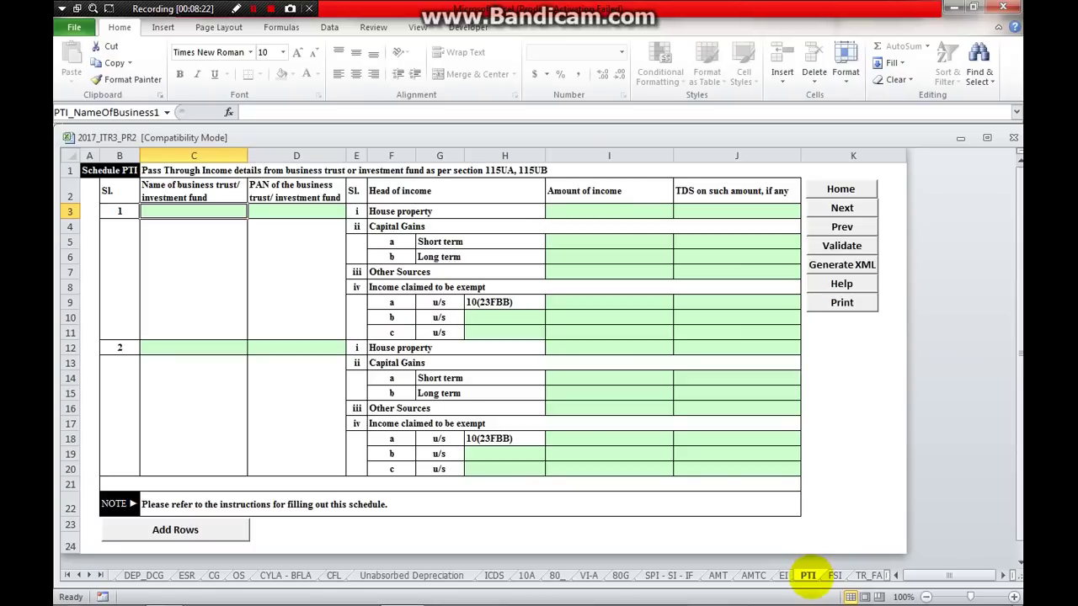
click(835, 575)
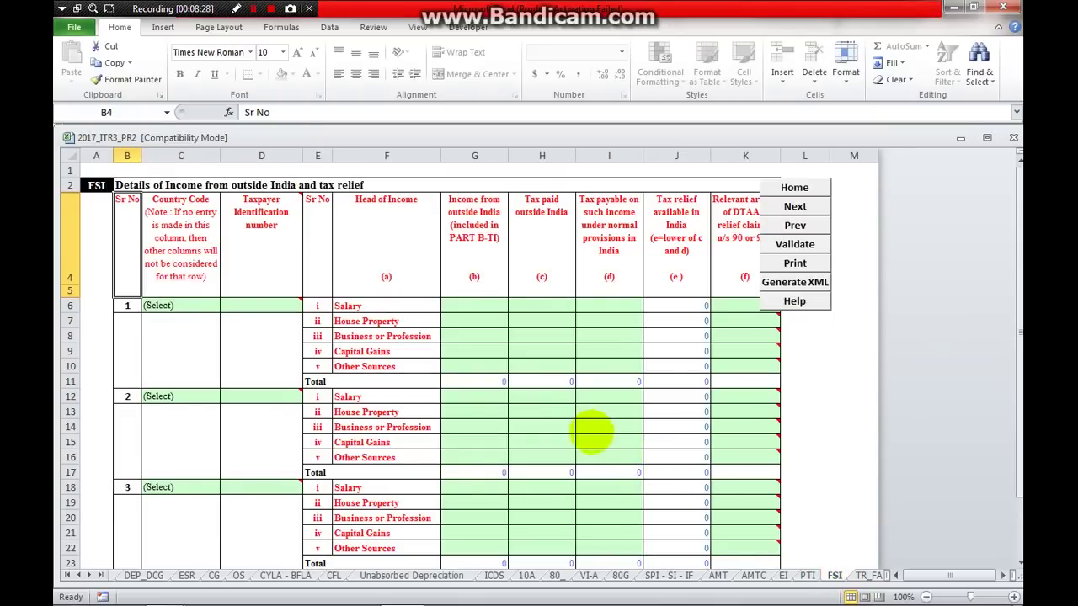
click(593, 428)
scroll(592, 432, down, 1)
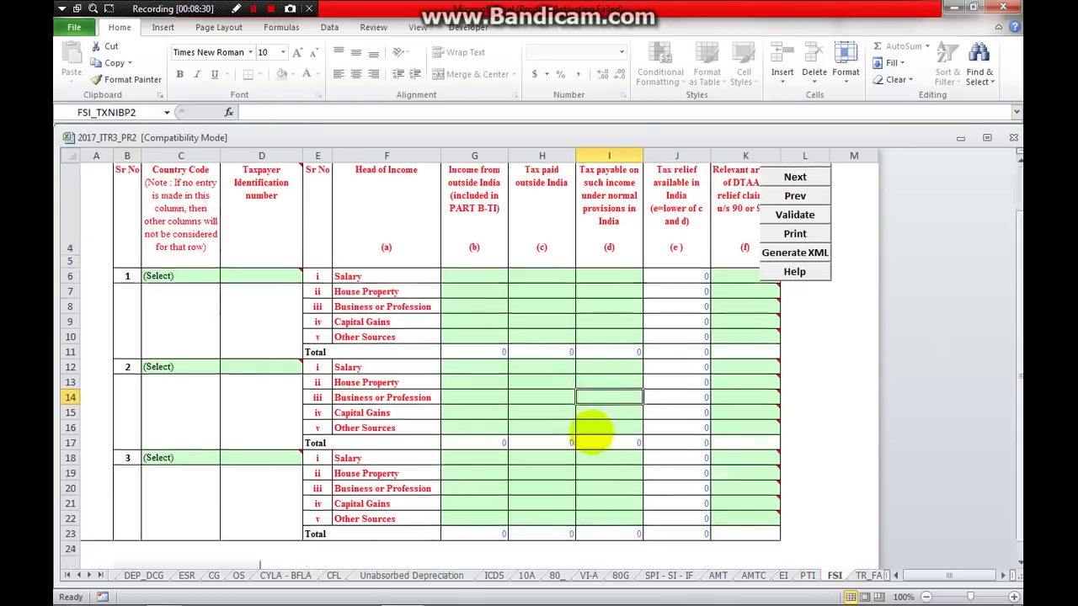
scroll(592, 432, up, 1)
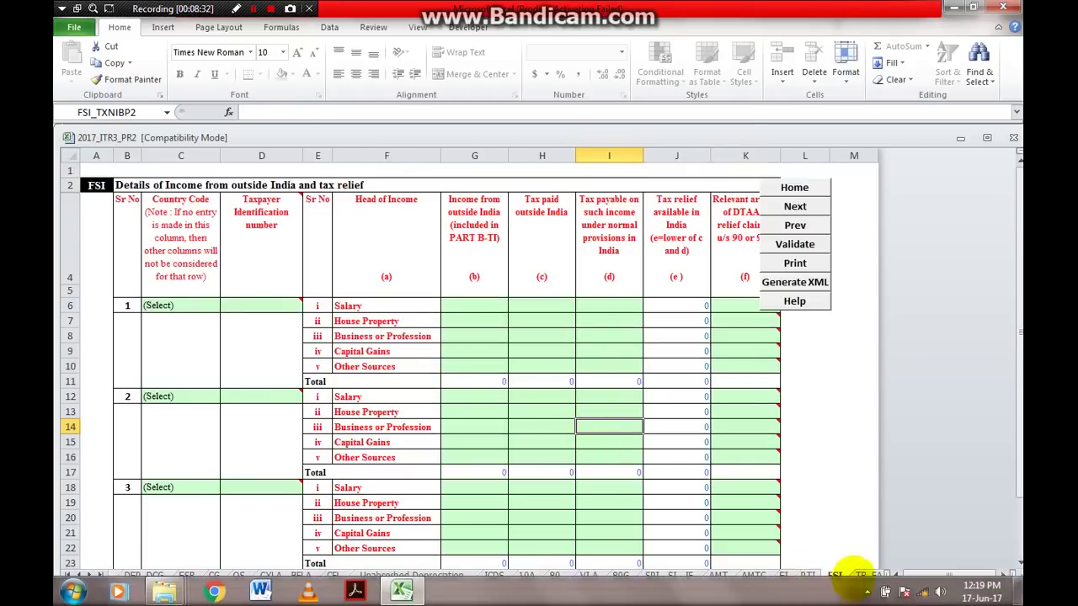
- Skim the foreign tax relief and foreign asset details in Schedules TR and FA, then view the spouses' income apportionment in Schedule 5A
click(863, 576)
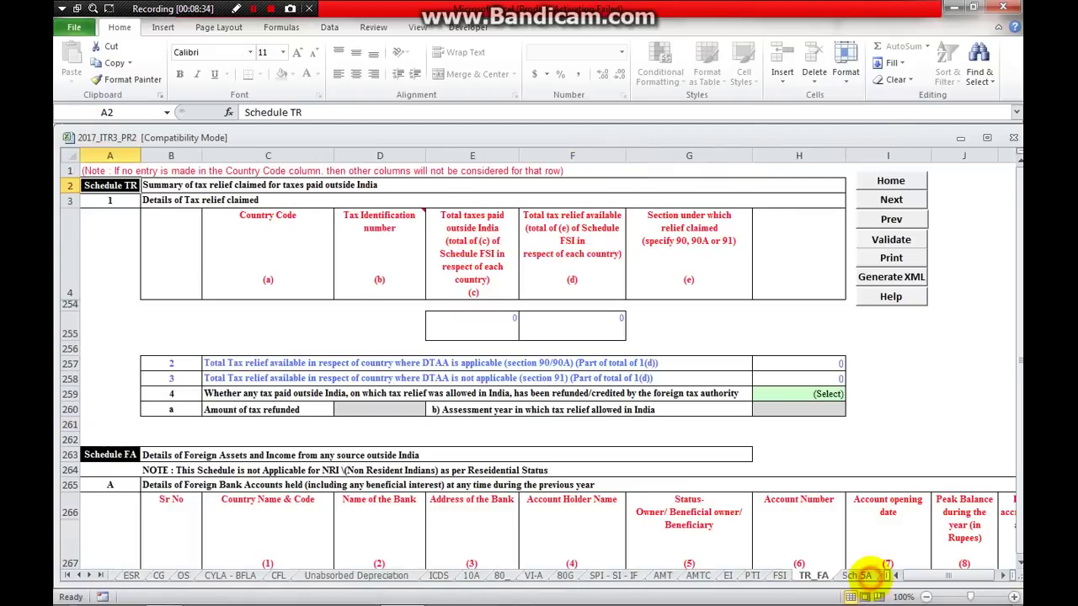
scroll(465, 373, down, 10)
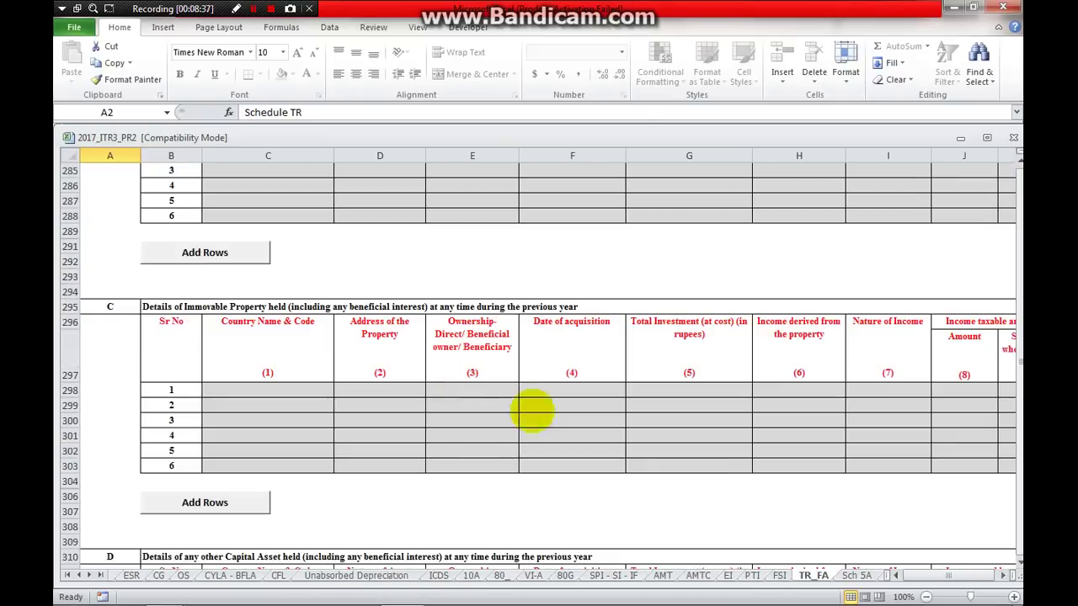
click(856, 576)
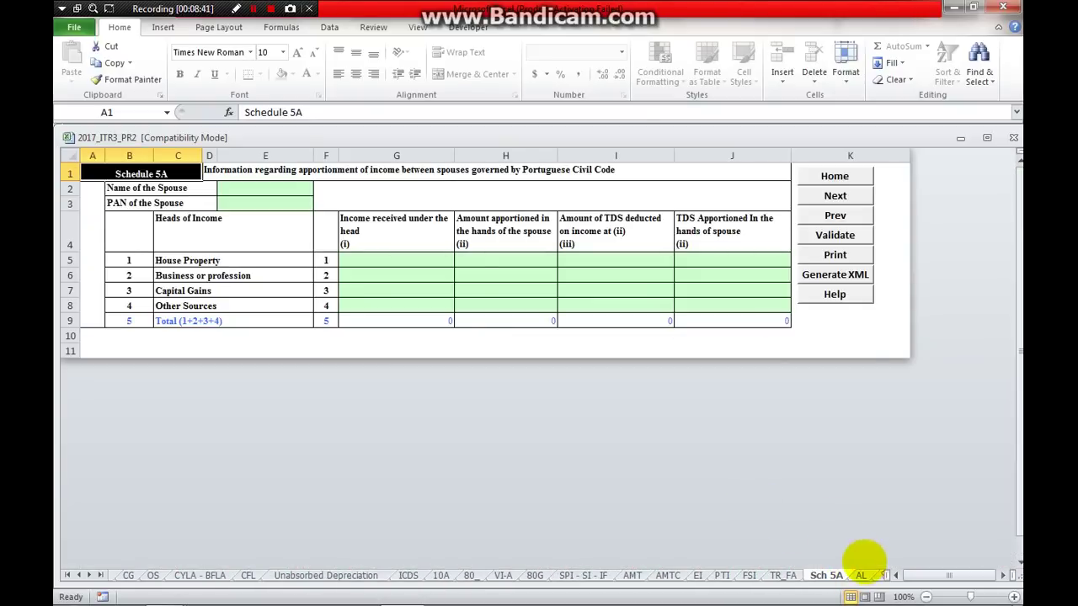
- Examine when Schedule AL applies and its question on owning immovable assets
click(860, 576)
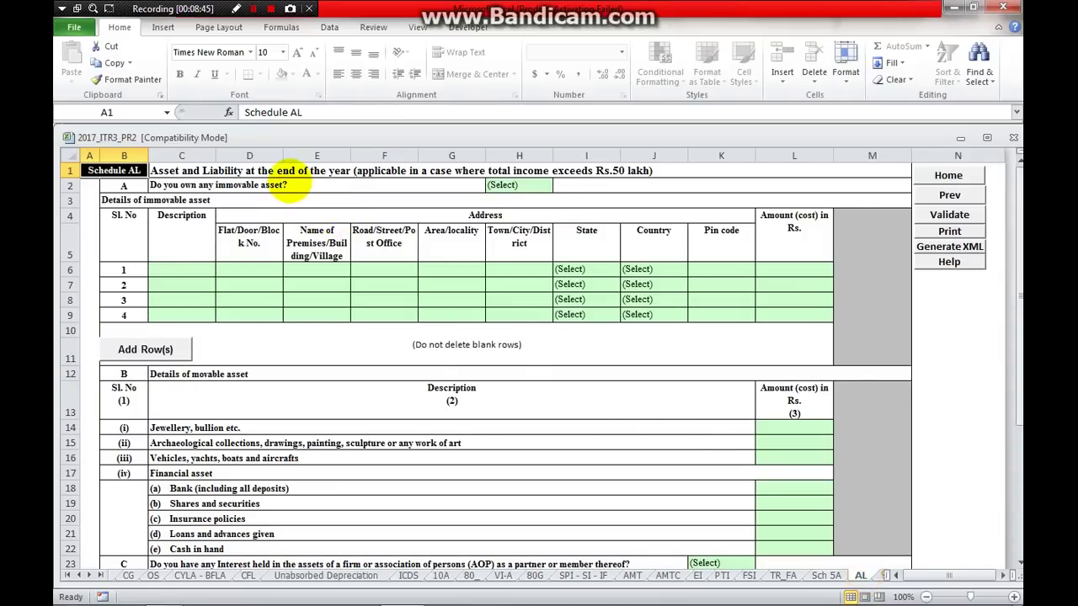
click(291, 170)
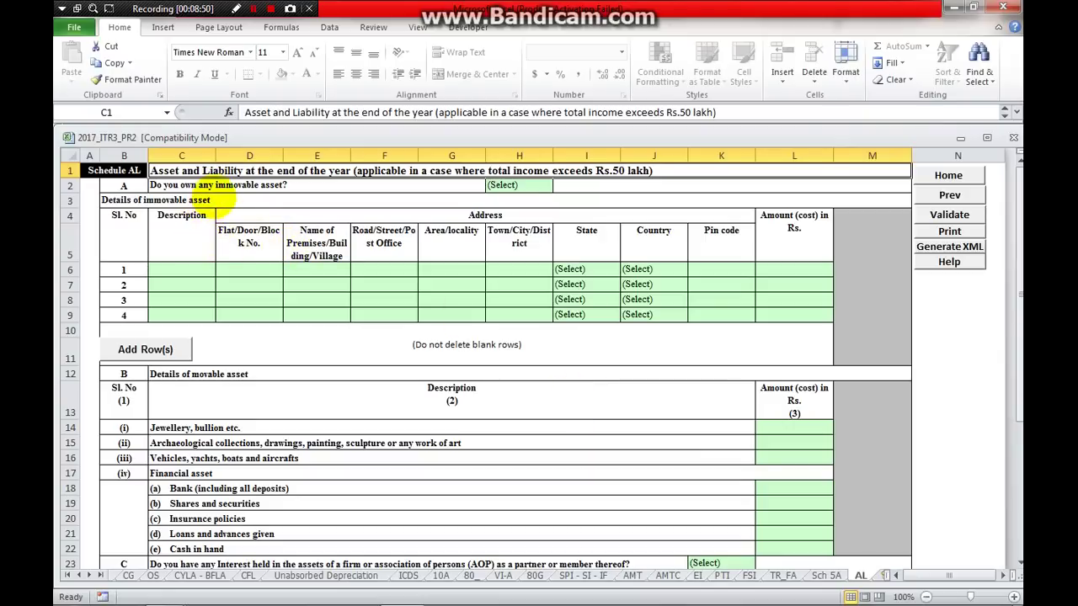
click(228, 187)
click(187, 186)
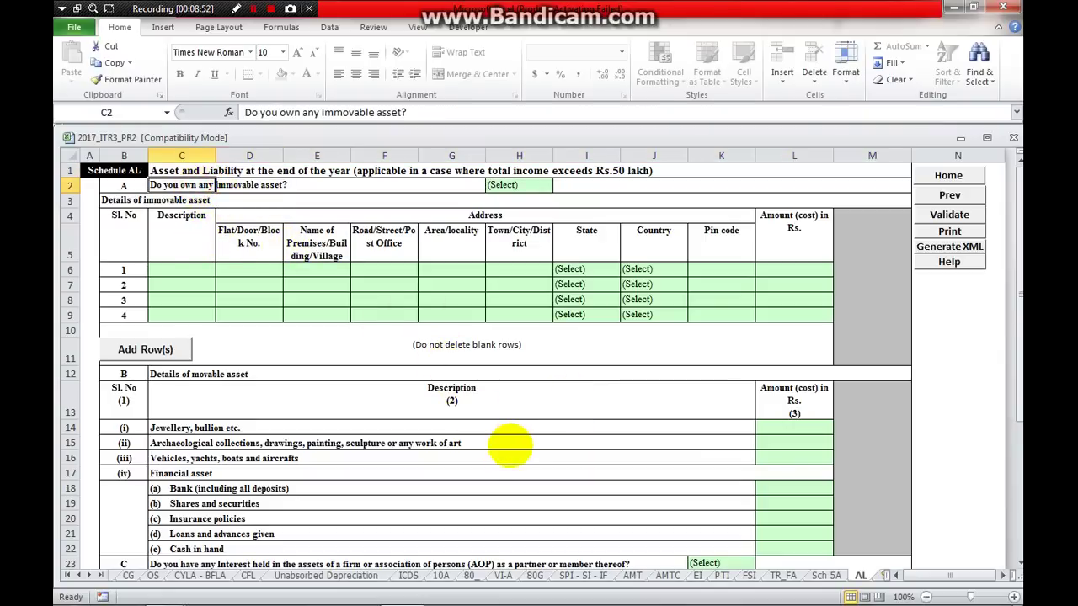
- Review Schedule AL's movable and financial asset entries, including their cost amounts, and the section on interest held in a firm or AOP
scroll(508, 445, down, 1)
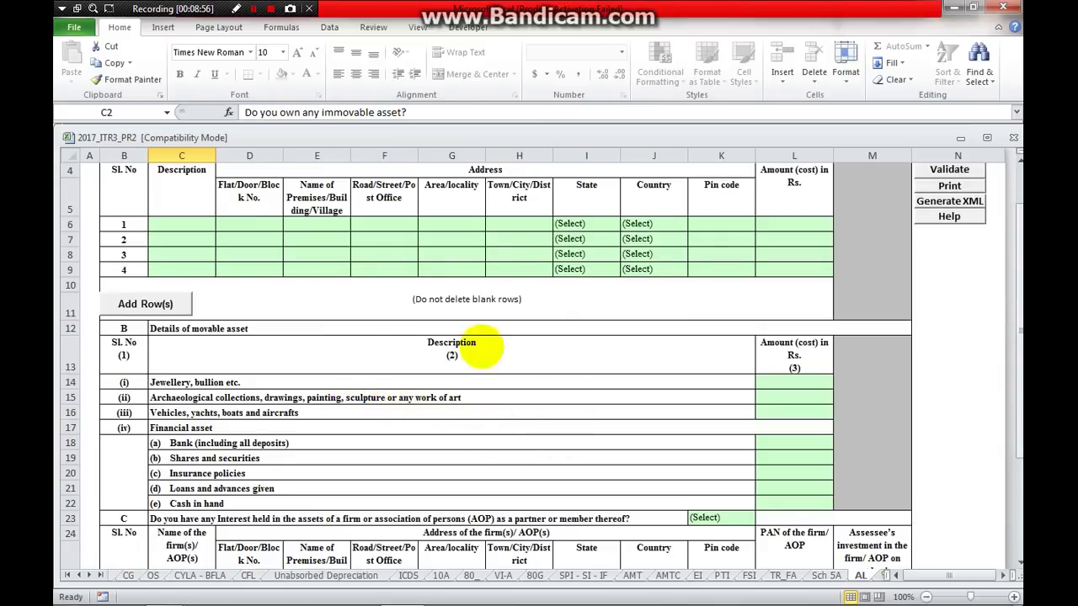
click(254, 411)
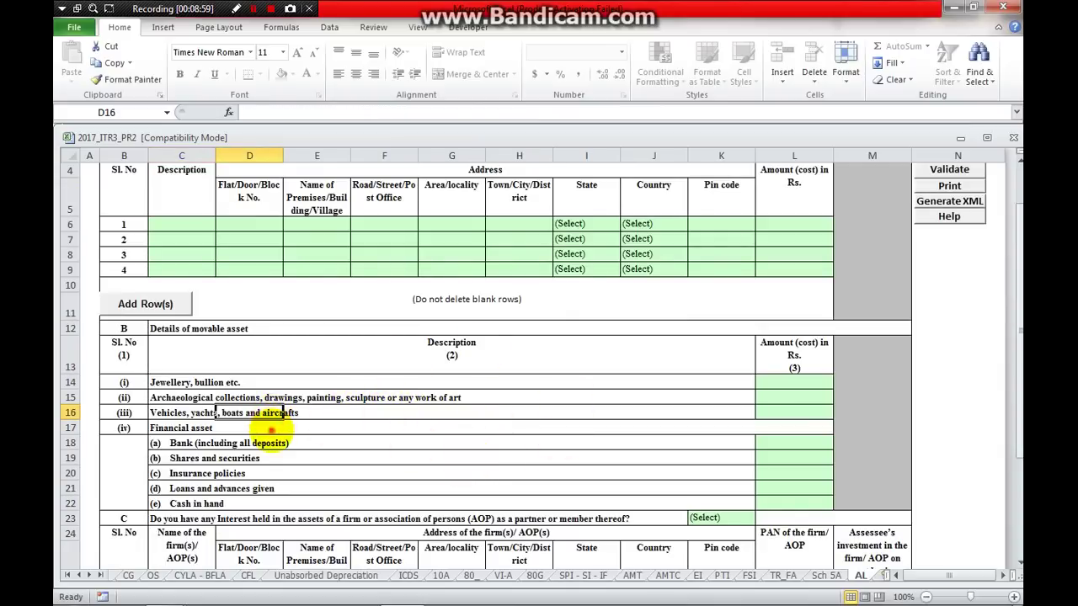
click(256, 428)
scroll(365, 432, down, 4)
scroll(516, 432, up, 5)
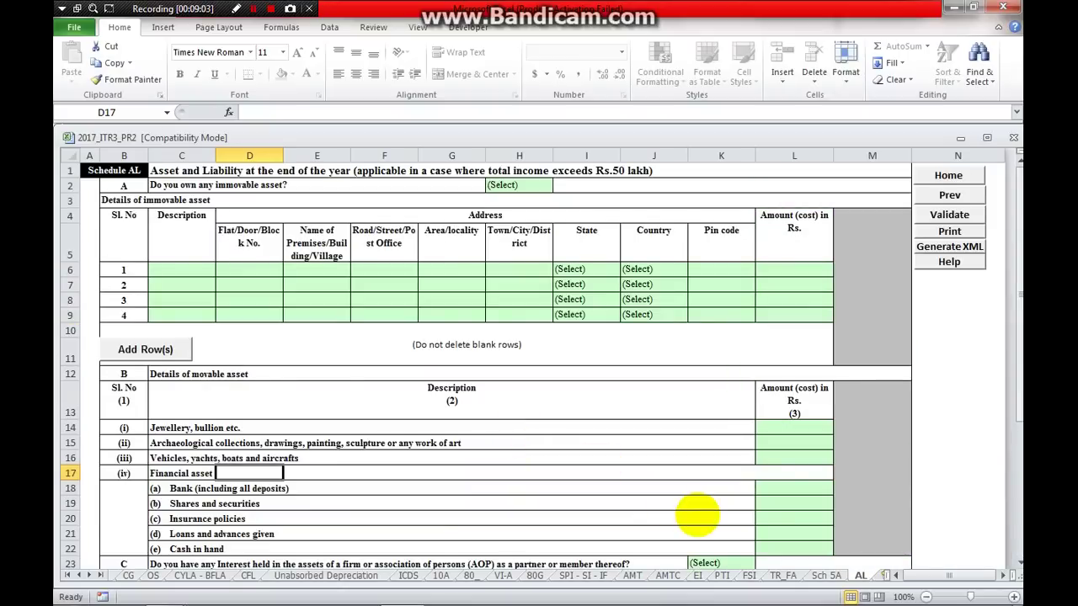
scroll(747, 469, down, 3)
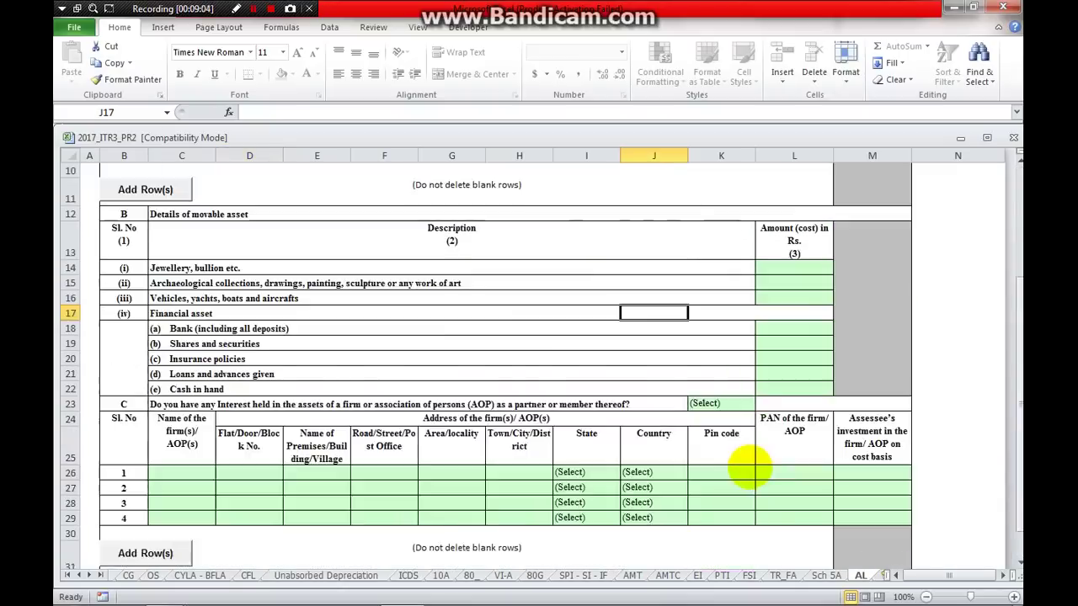
scroll(746, 459, up, 3)
click(785, 441)
click(794, 491)
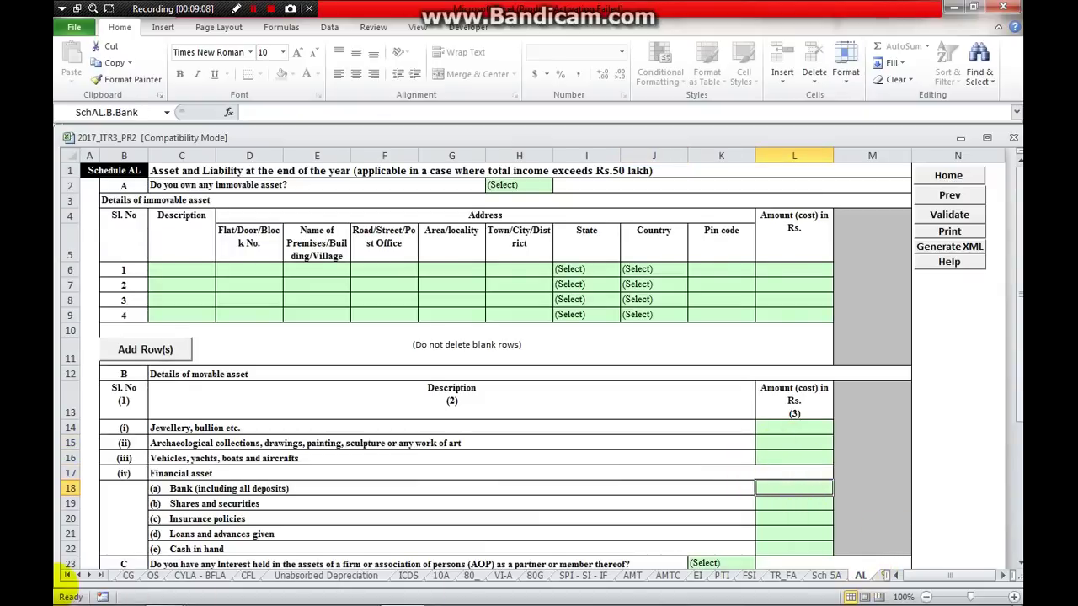
- Validate the return from the PART A - General sheet, then try to generate its XML
click(67, 575)
click(189, 575)
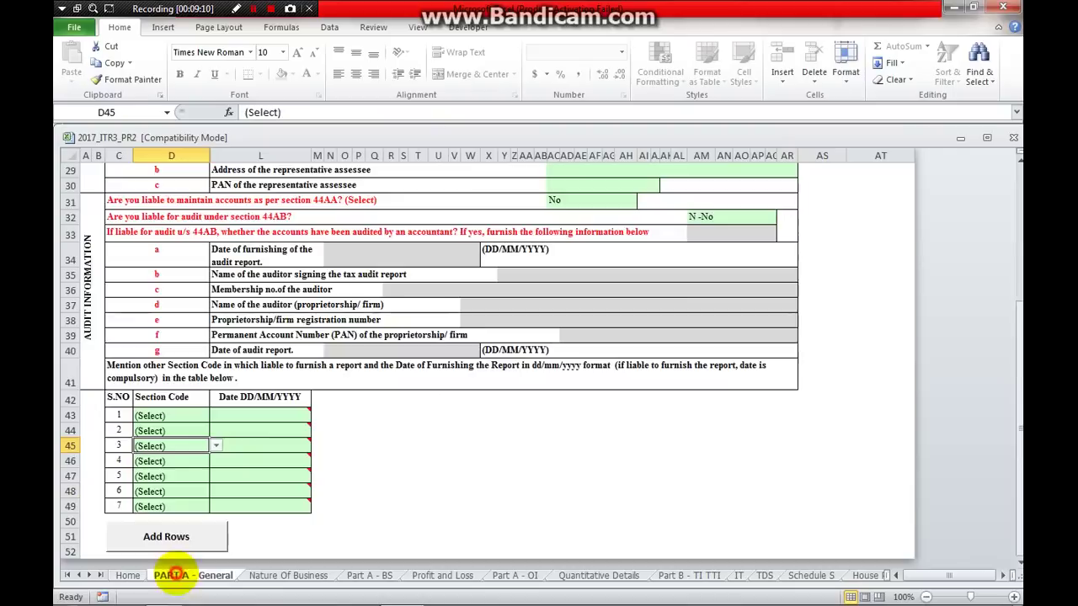
scroll(497, 474, up, 6)
scroll(497, 474, up, 3)
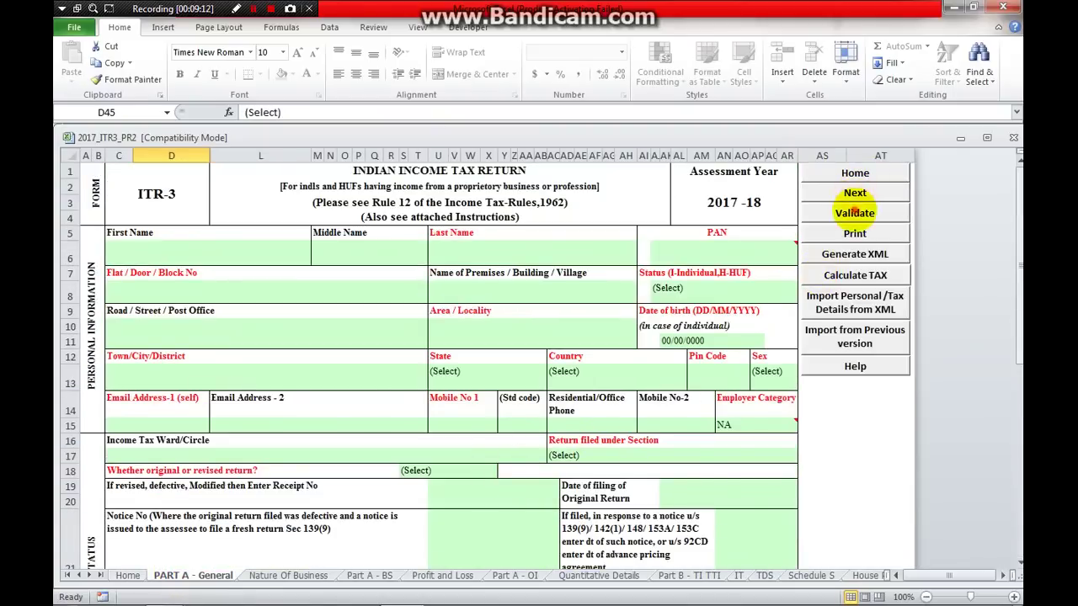
click(855, 214)
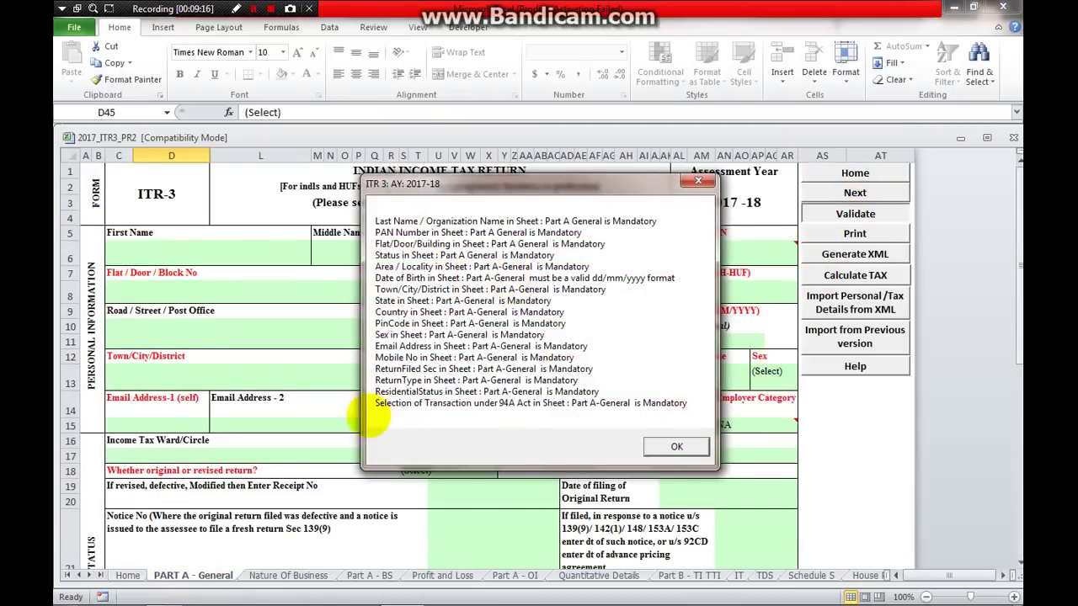
click(678, 447)
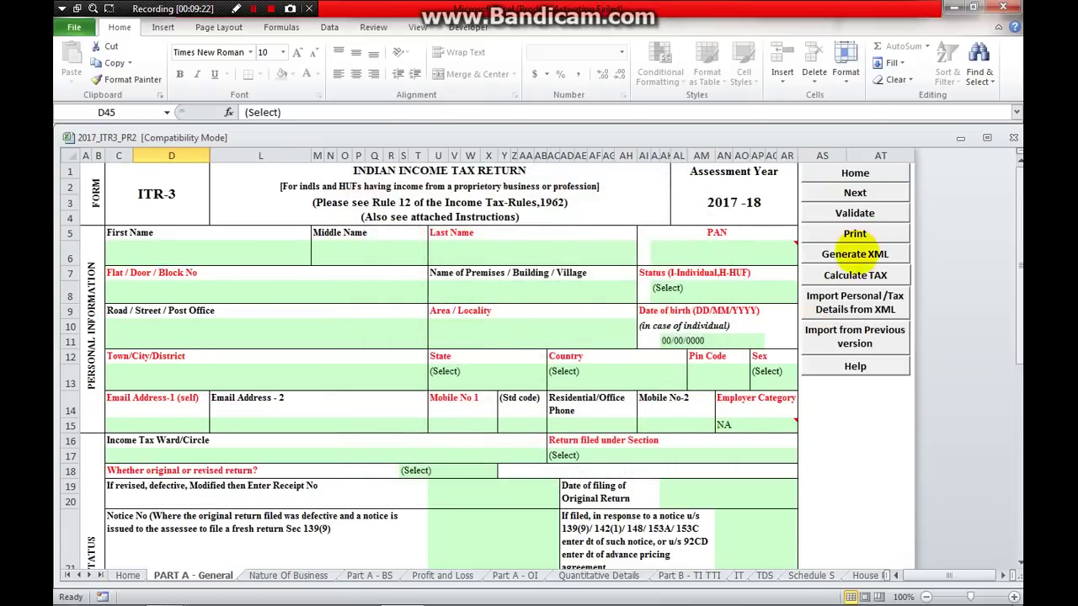
click(855, 253)
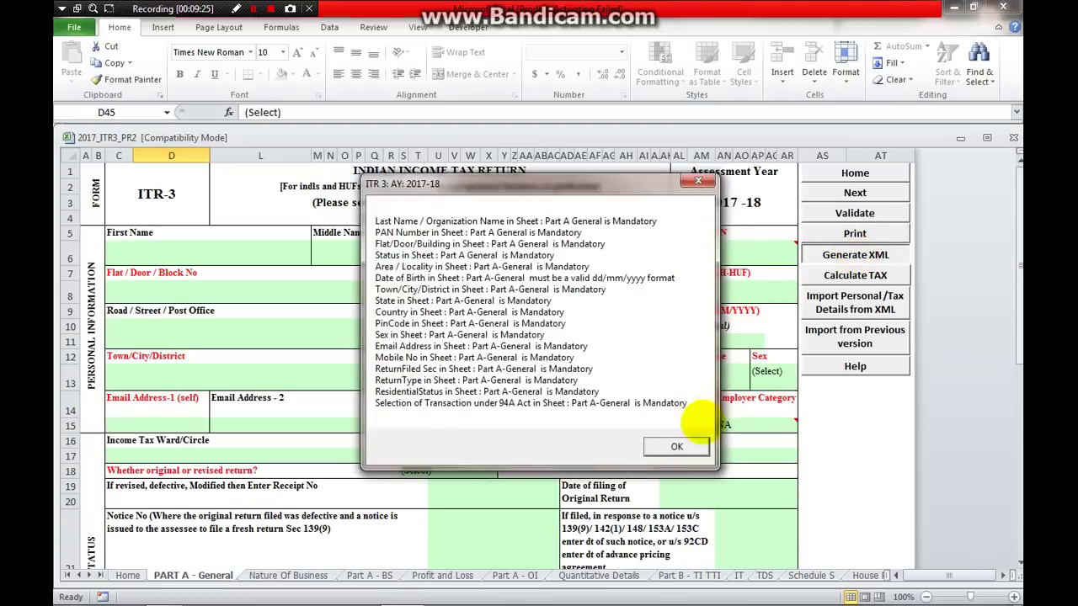
click(681, 447)
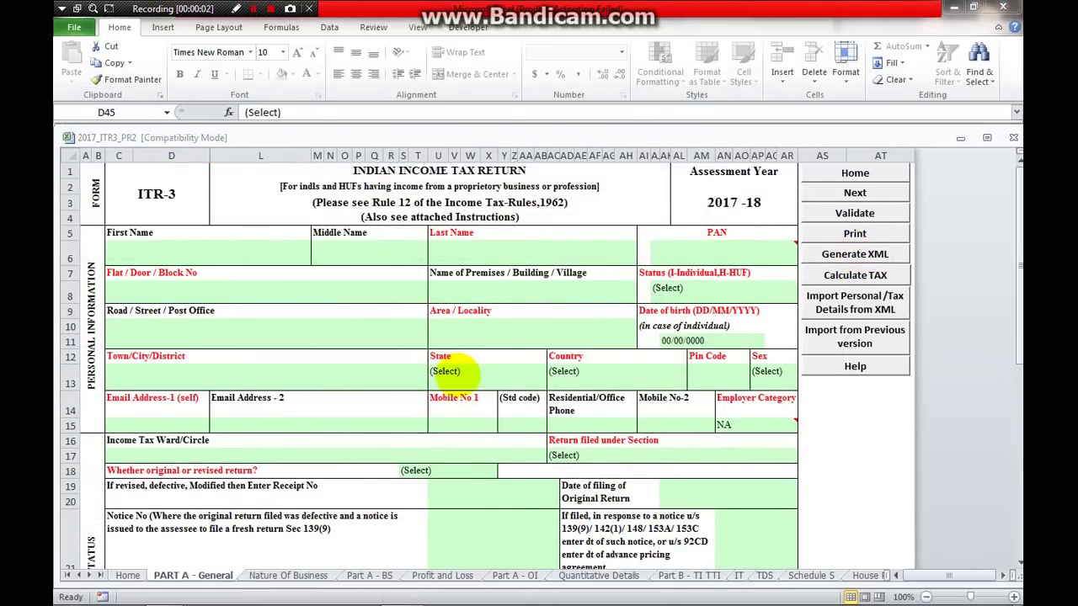
click(445, 370)
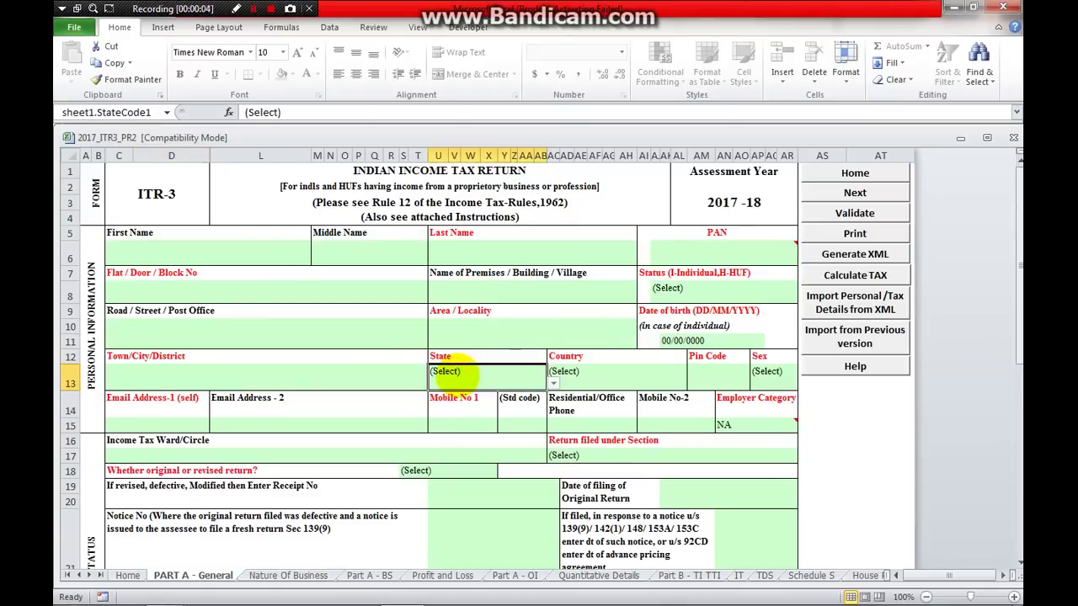
click(386, 371)
click(435, 372)
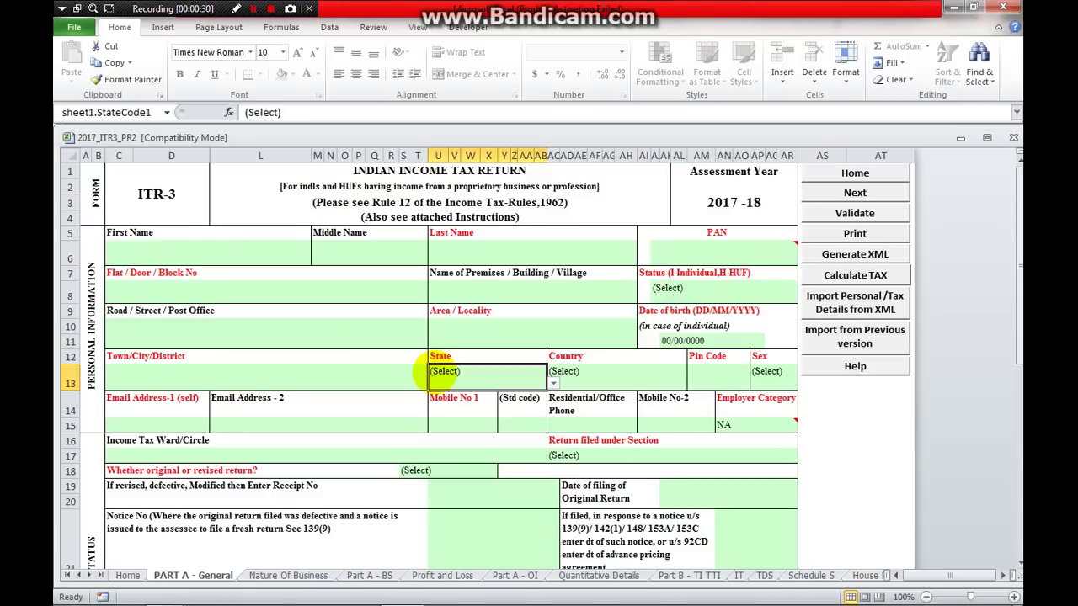
click(419, 375)
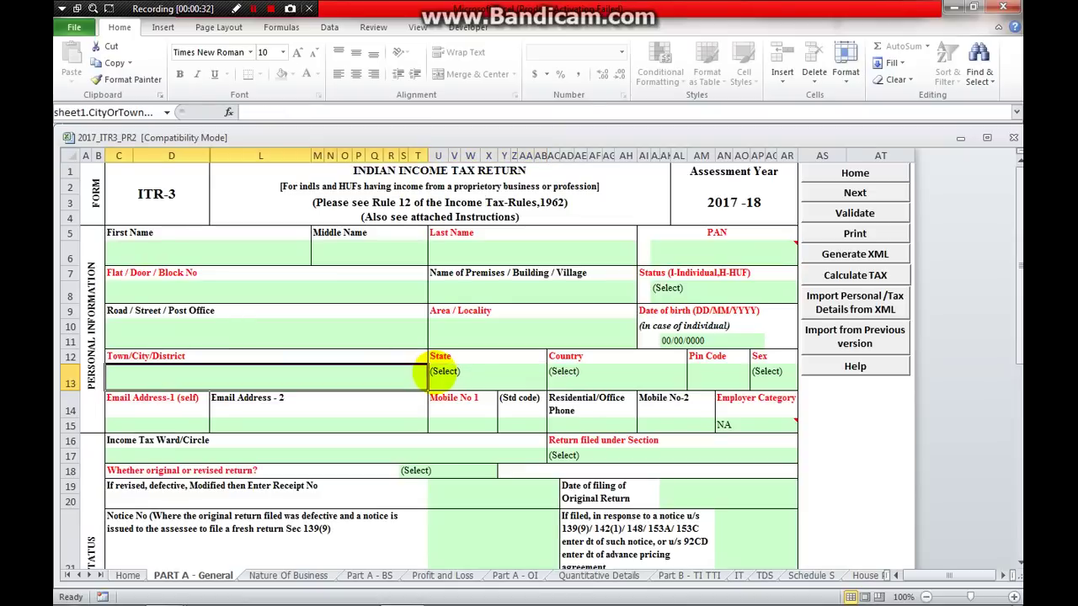
key(Up)
key(Up)
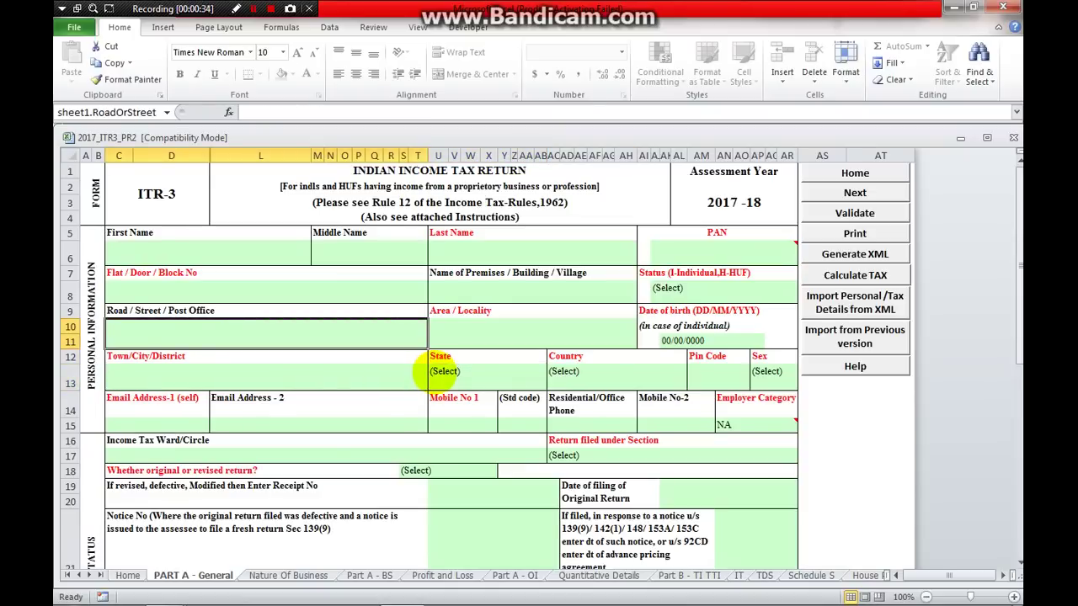
key(Right)
key(Left)
key(shift+Tab)
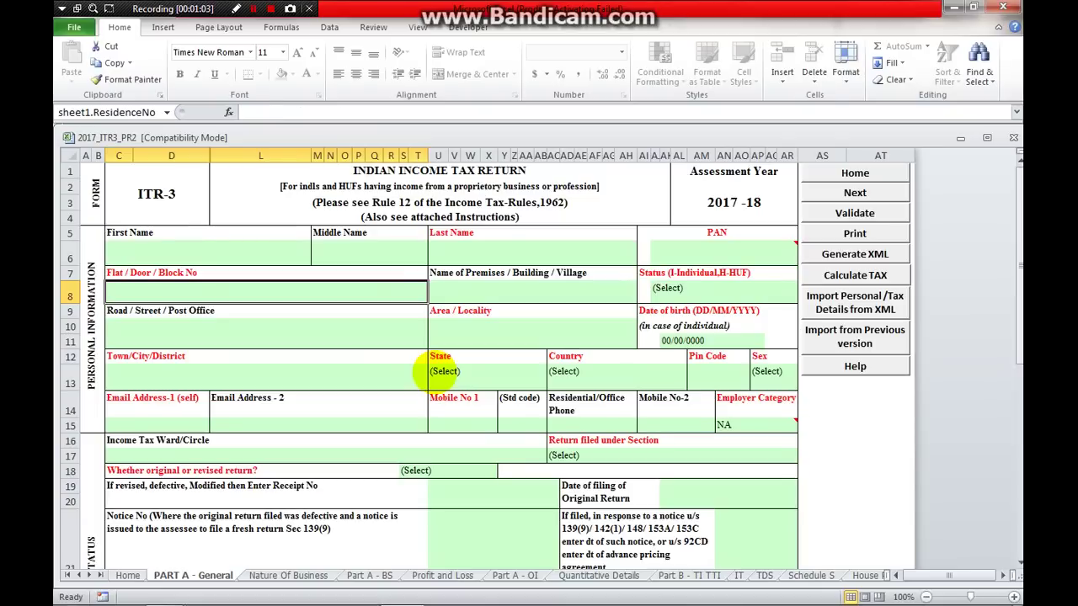
key(Up)
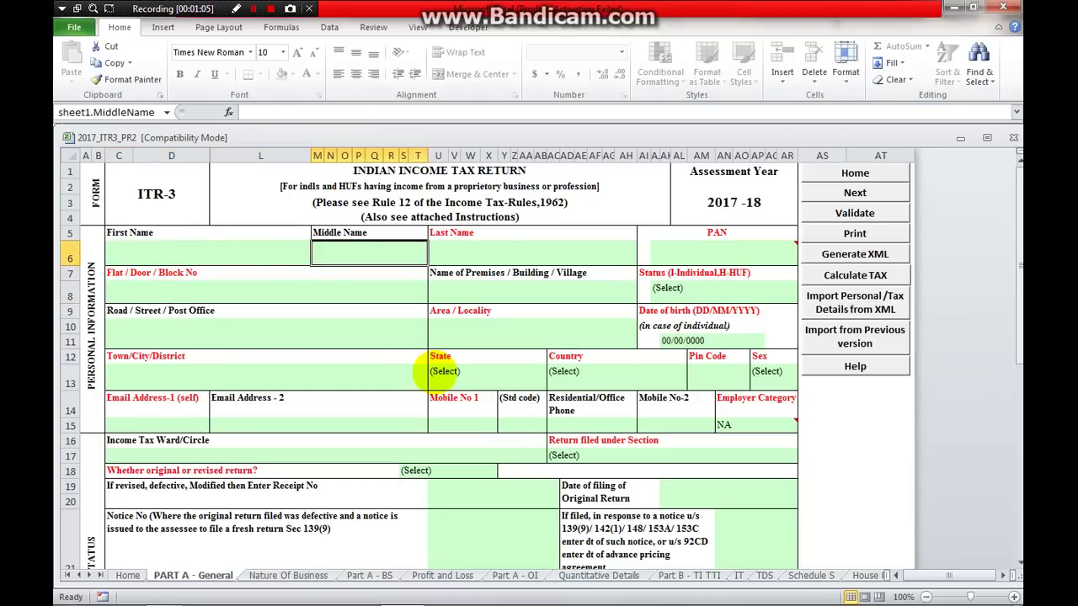
key(Left)
key(Right)
key(Right)
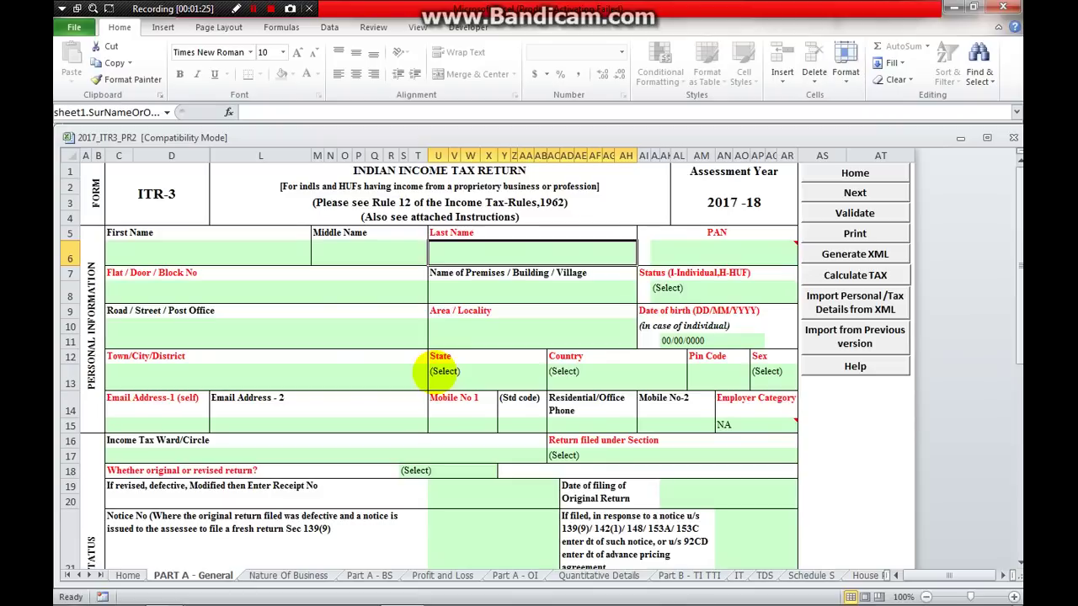
key(Tab)
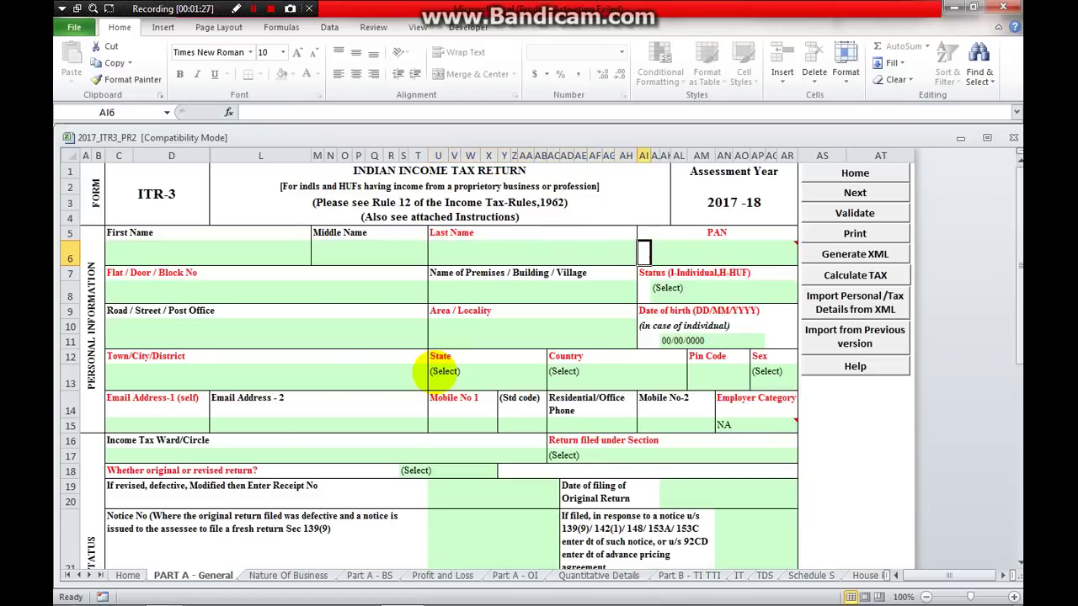
key(Tab)
key(shift+Tab)
key(shift+Tab)
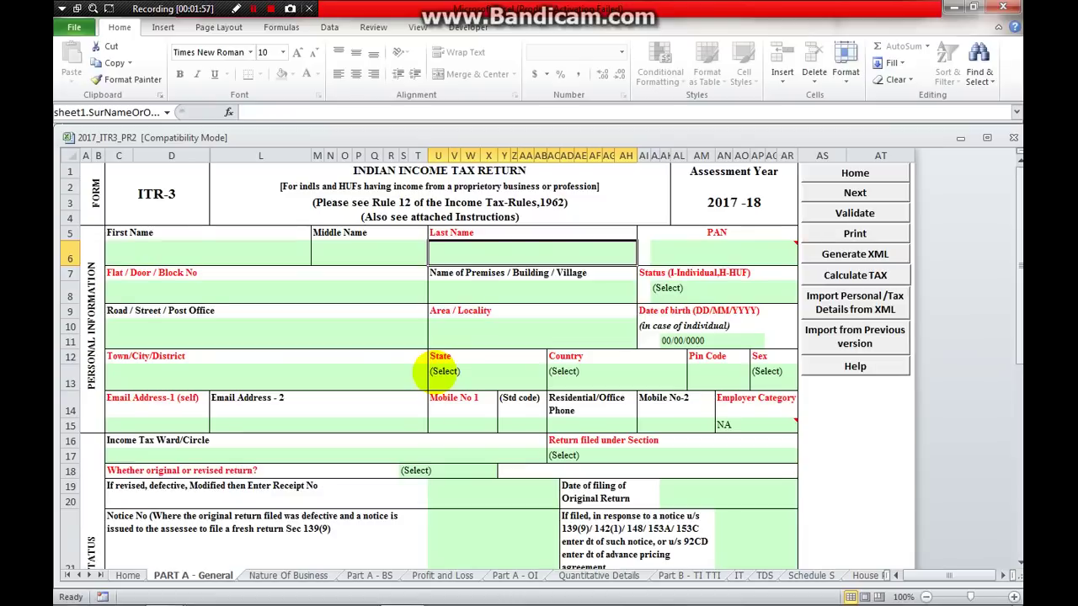
key(Down)
key(Down)
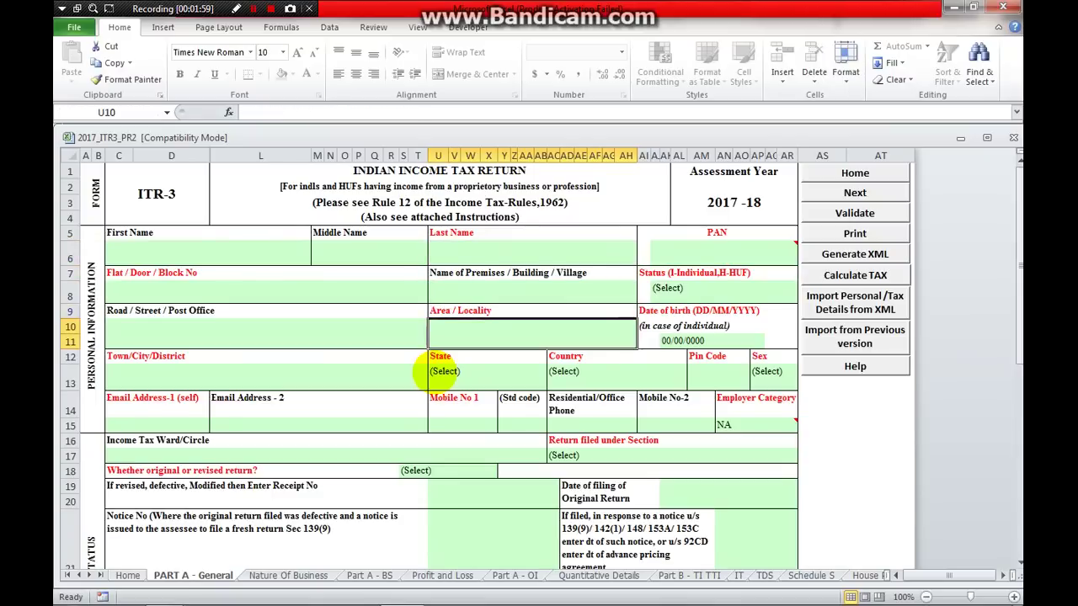
key(Down)
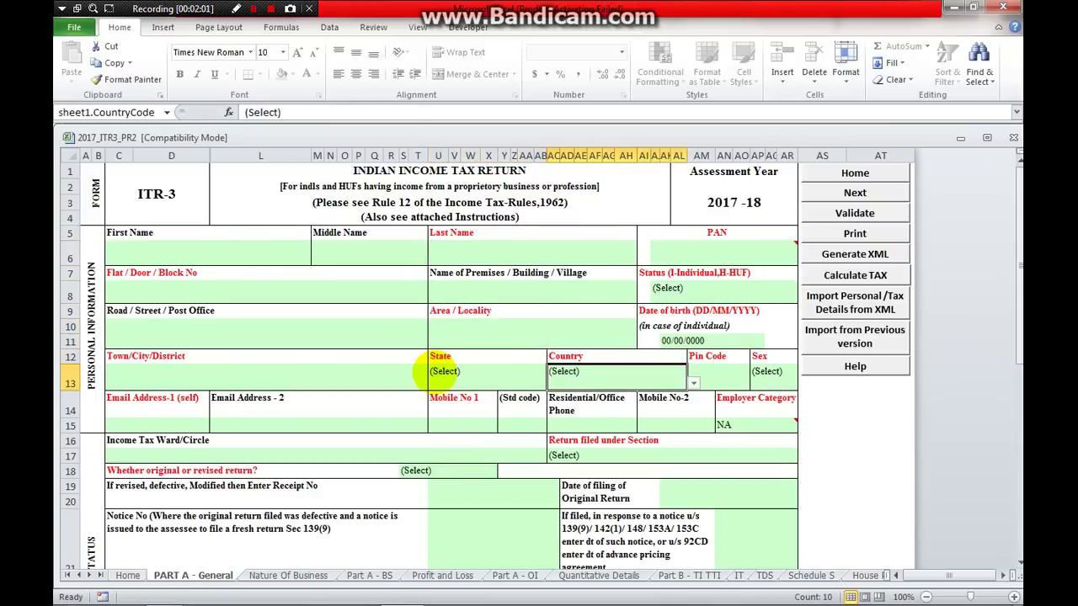